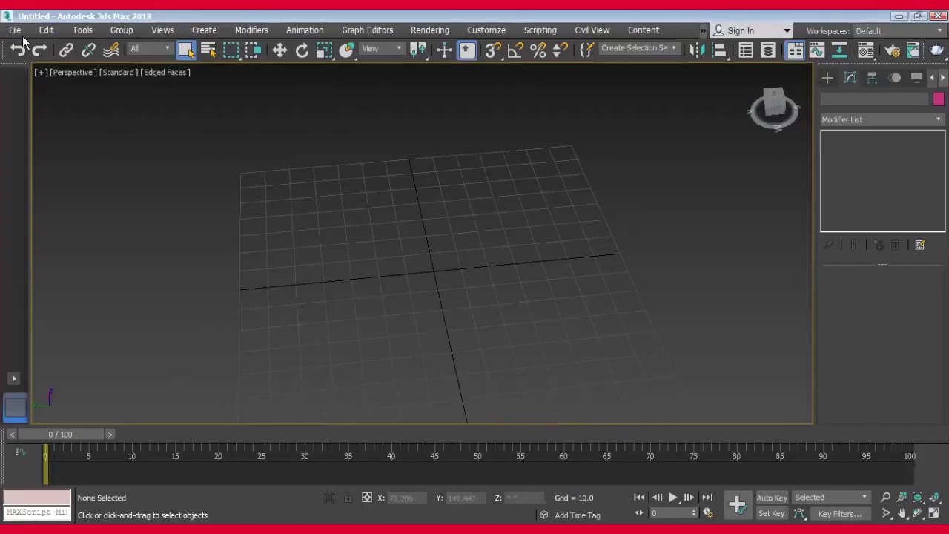
# Open the File menu of the empty, untitled 3ds Max scene.
pyautogui.click(14, 30)
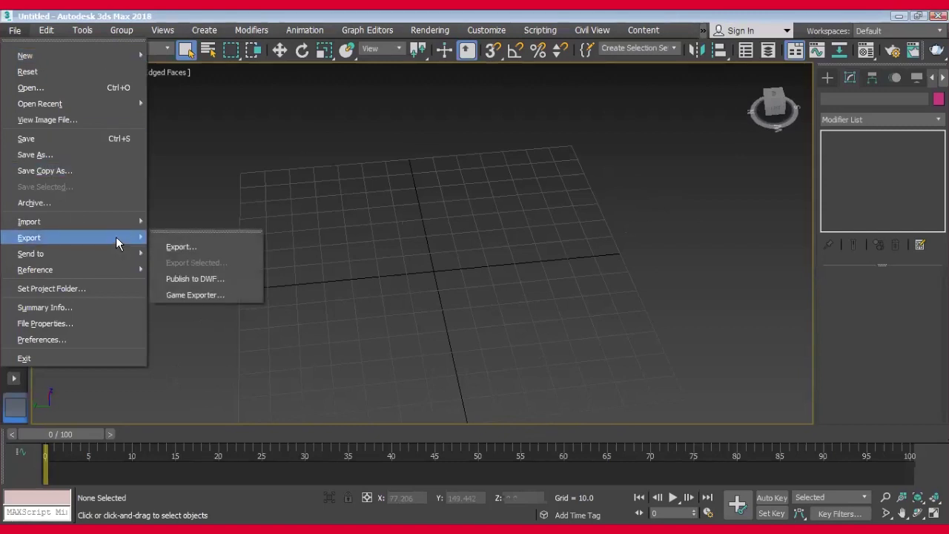
pyautogui.moveTo(29, 221)
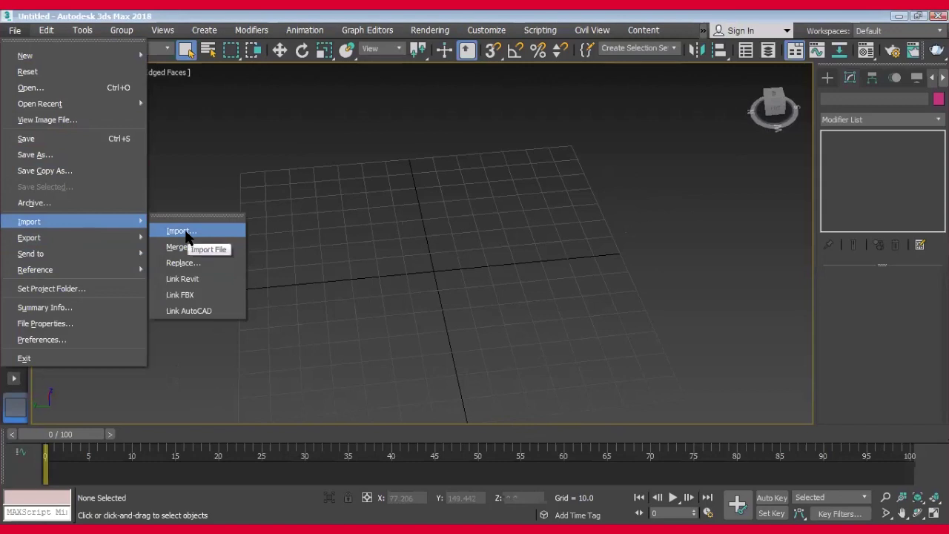
# Import hammer_low.fbx with default FBX settings and frame the three-object hammer.
pyautogui.click(187, 236)
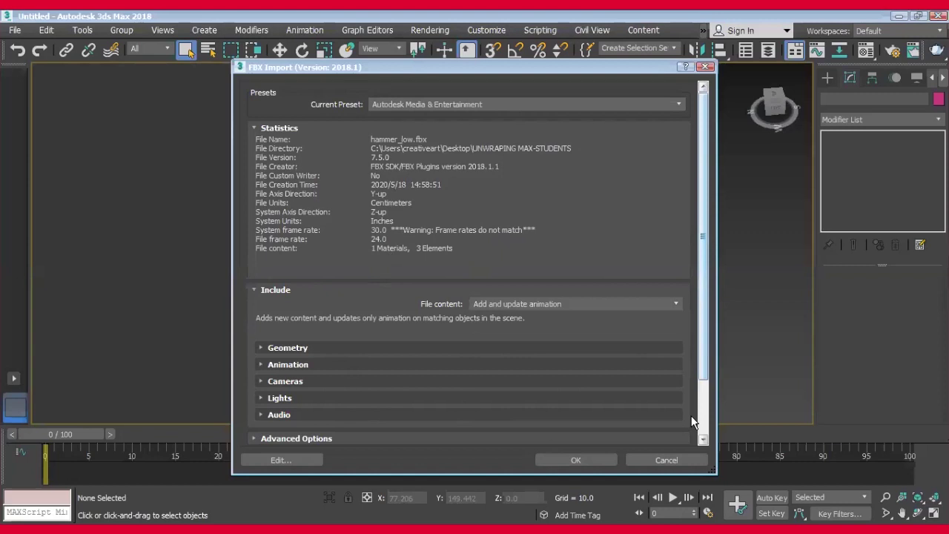
pyautogui.scroll(-3, 645, 458)
pyautogui.scroll(-2, 646, 458)
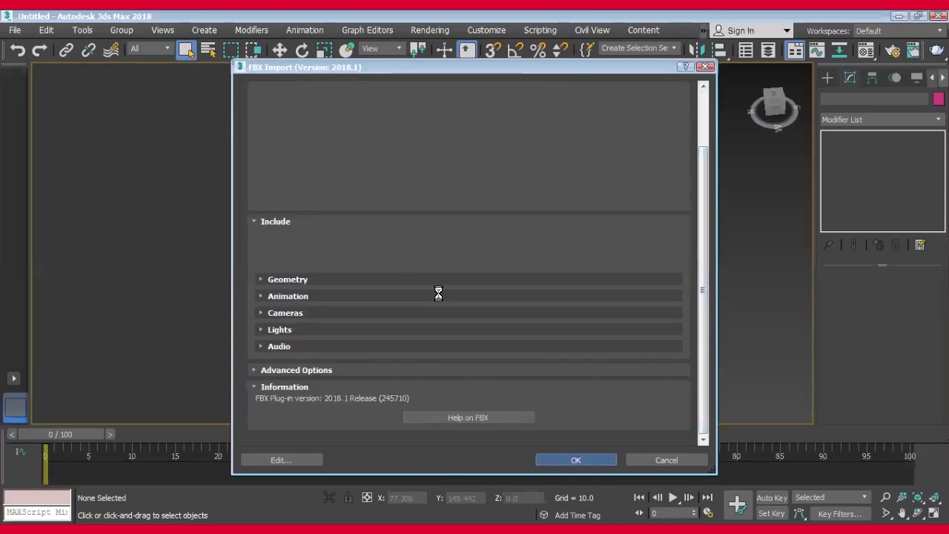
pyautogui.press('Return')
pyautogui.scroll(-3, 429, 336)
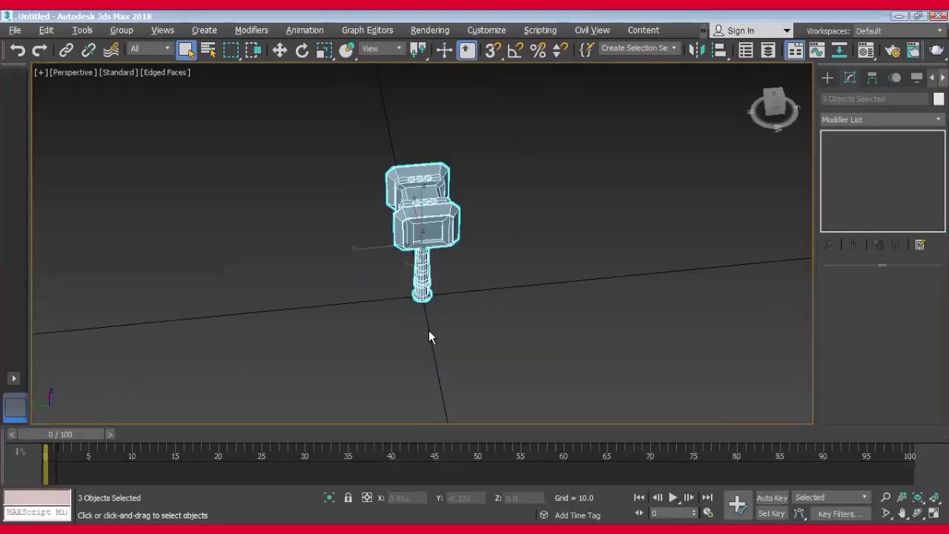
pyautogui.press('z')
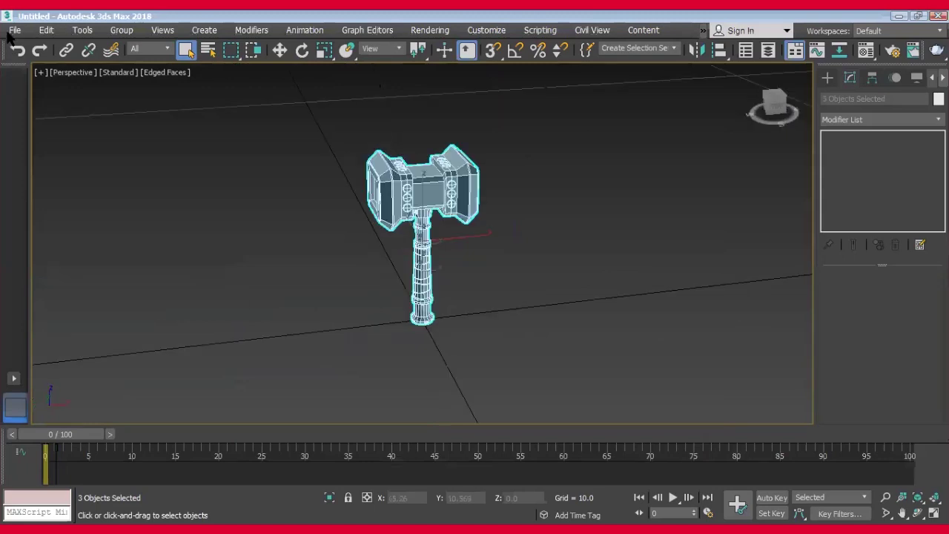
pyautogui.click(14, 31)
pyautogui.moveTo(29, 221)
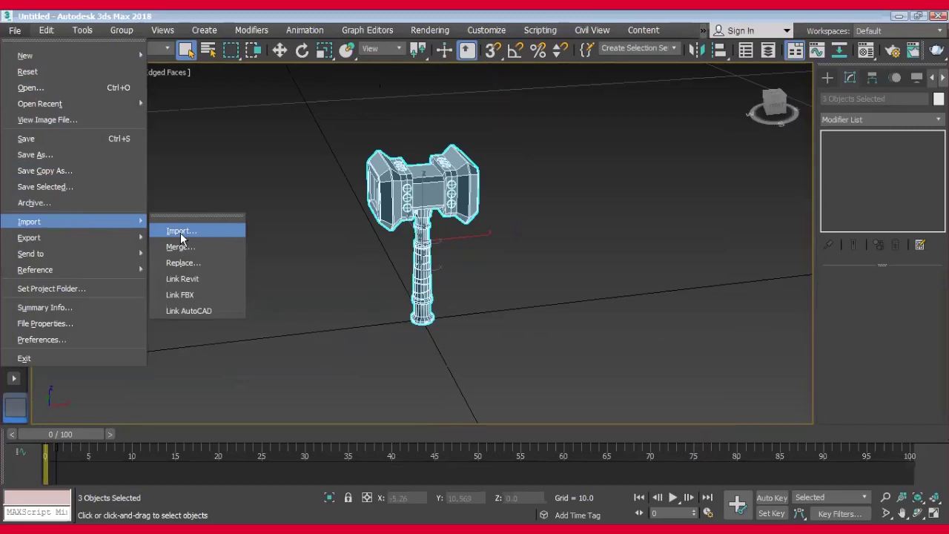
# Import hammer_high.fbx over the low-poly hammer, then switch to Select and Move.
pyautogui.click(181, 231)
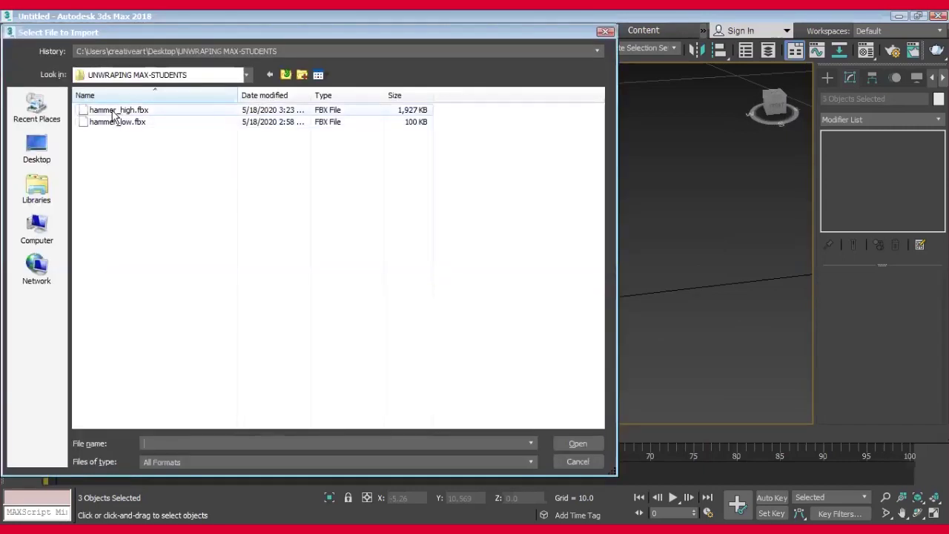
pyautogui.click(115, 111)
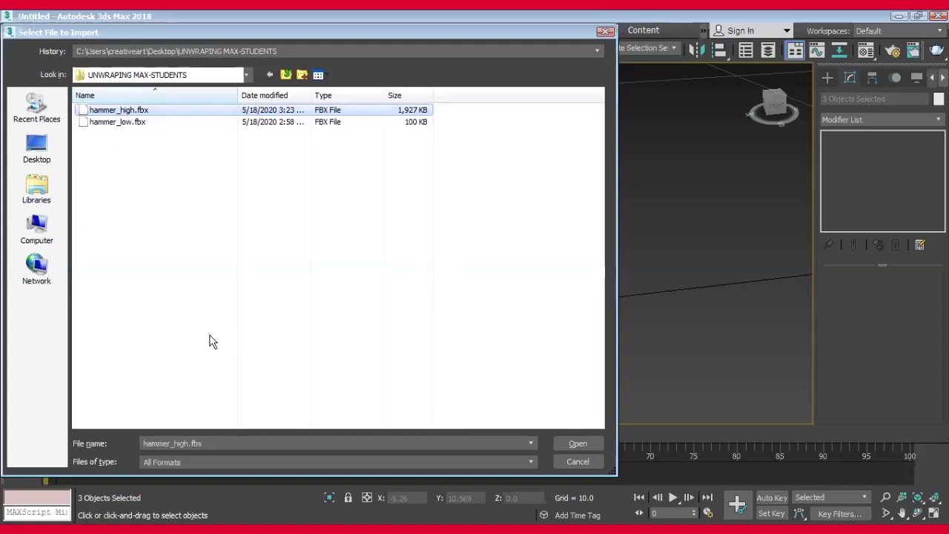
pyautogui.click(564, 441)
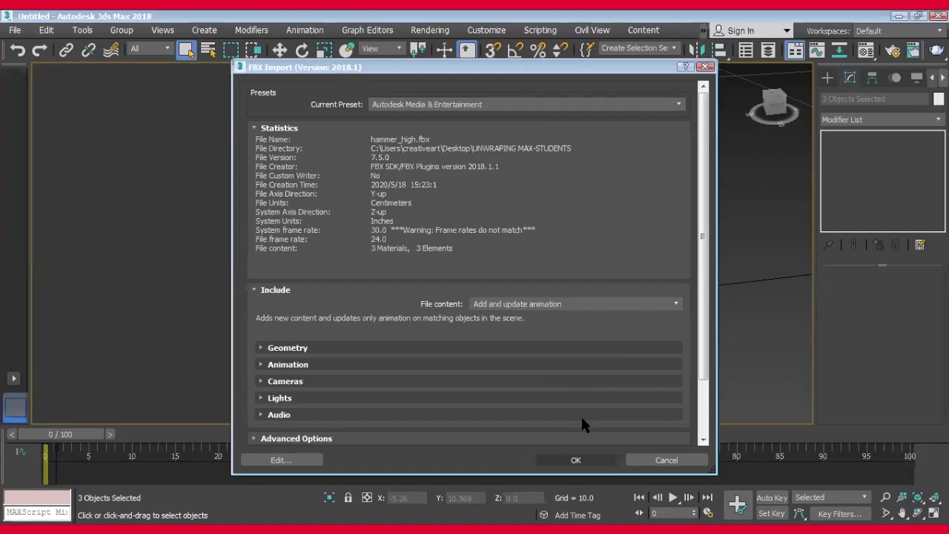
pyautogui.click(576, 460)
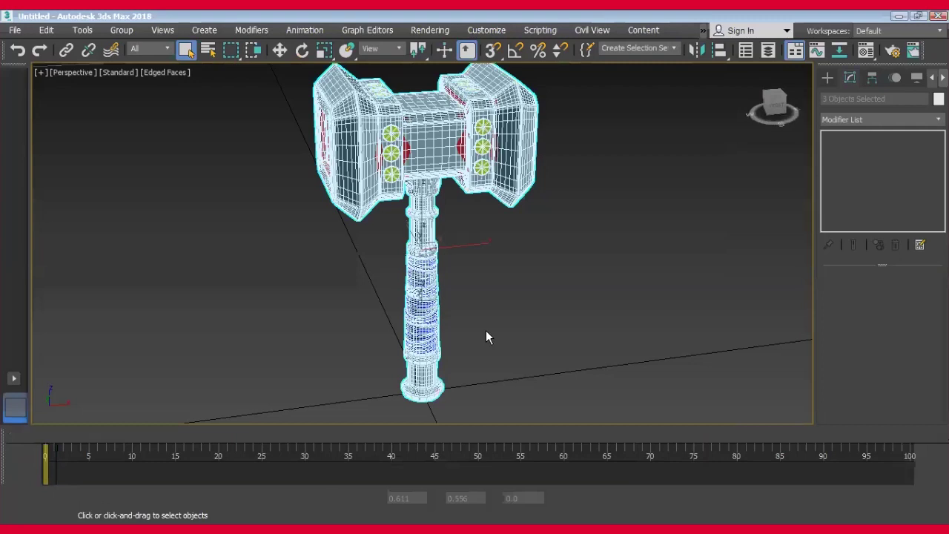
pyautogui.press('w')
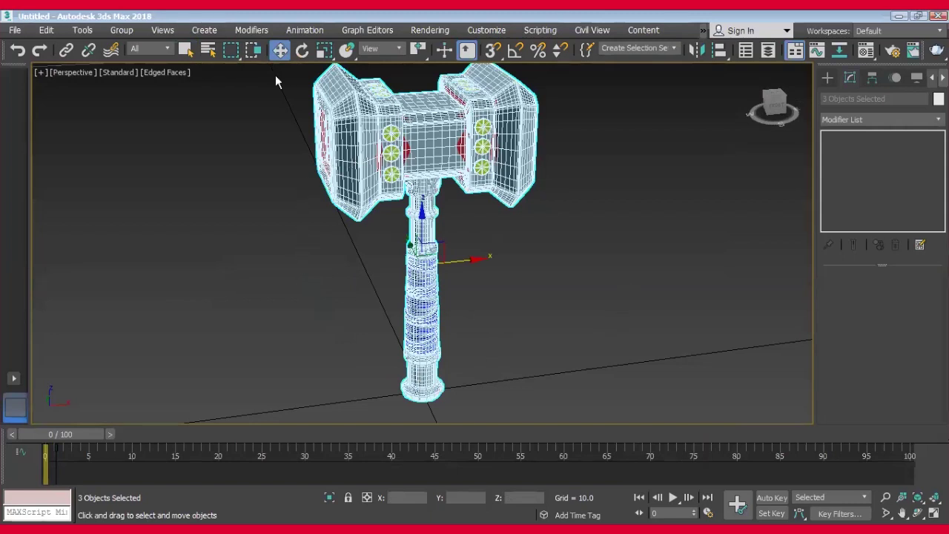
pyautogui.click(89, 30)
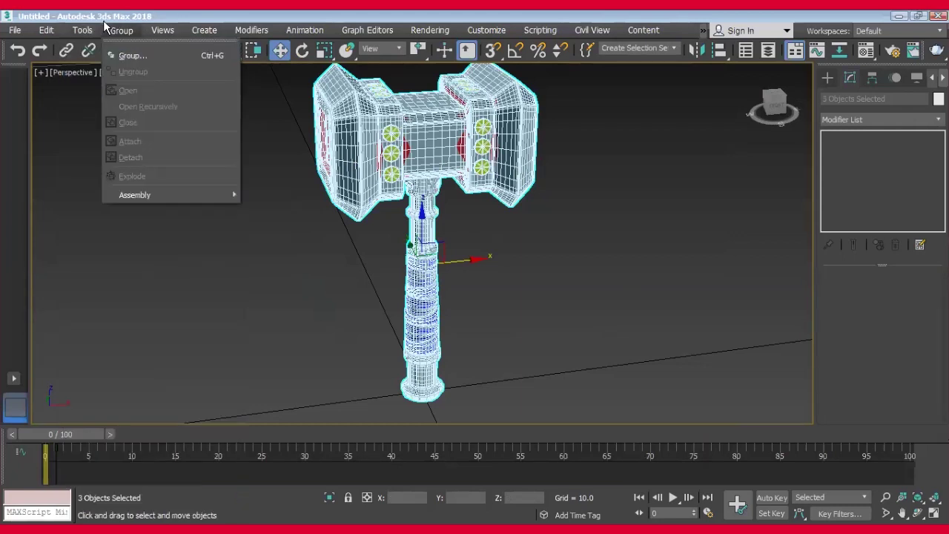
pyautogui.moveTo(108, 71)
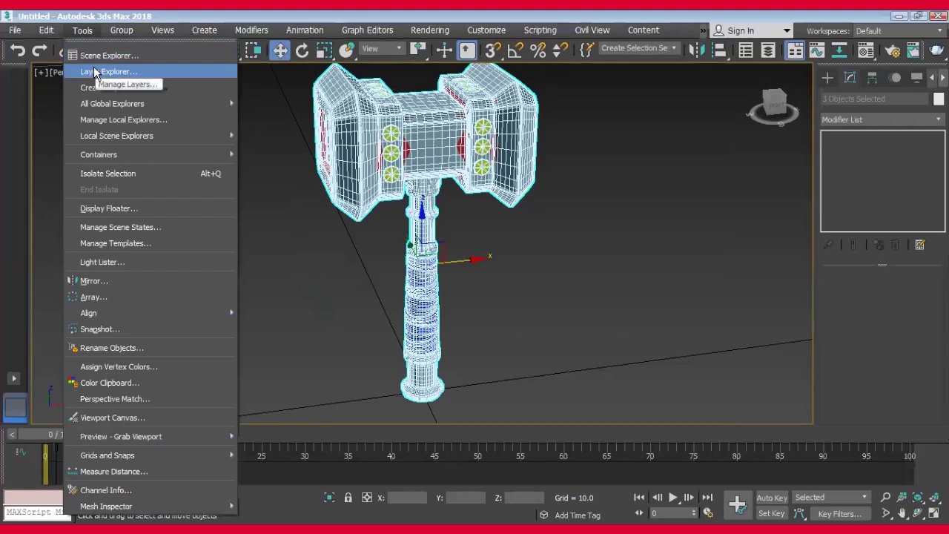
# Open the Layer Explorer, place it beside the hammer, and expand its layer rows.
pyautogui.click(95, 71)
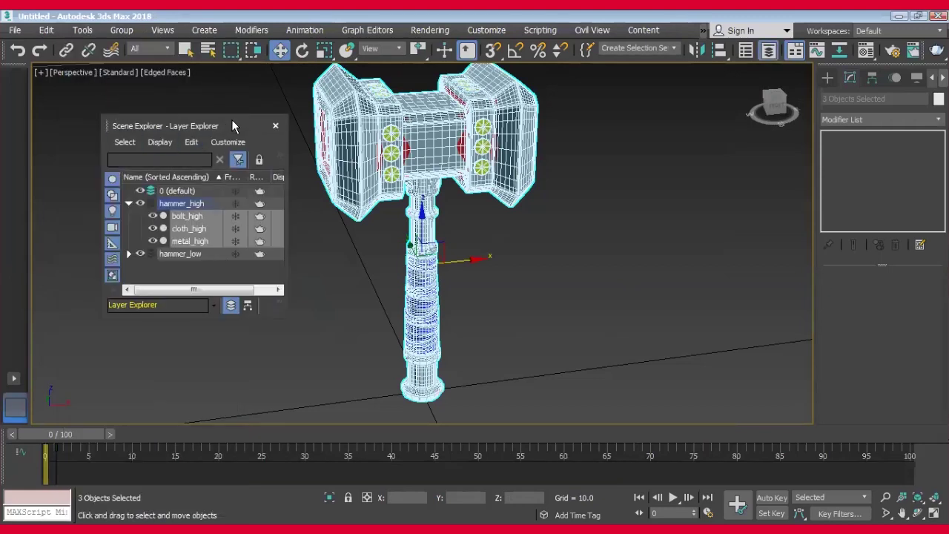
pyautogui.moveTo(232, 119)
pyautogui.mouseDown()
pyautogui.moveTo(199, 88)
pyautogui.moveTo(183, 90)
pyautogui.mouseUp()
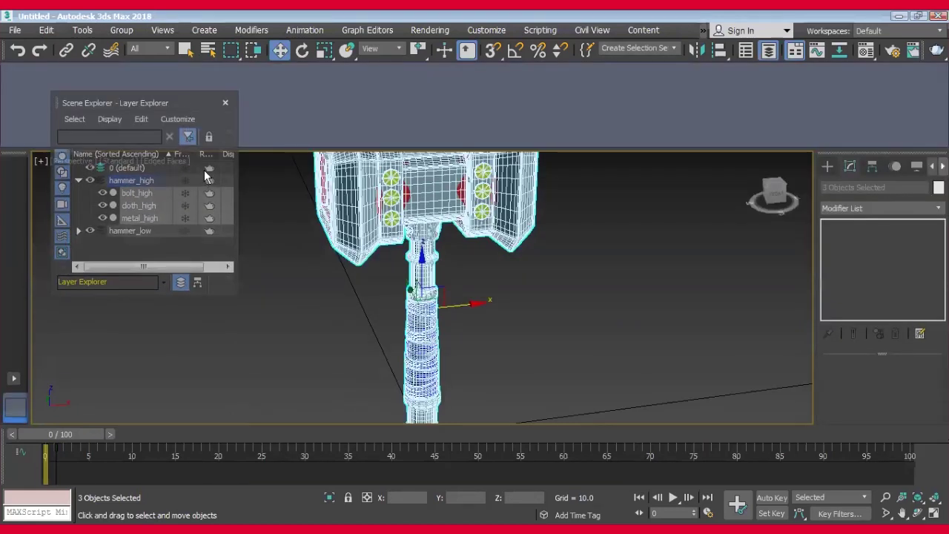
pyautogui.moveTo(204, 173); pyautogui.dragTo(204, 170)
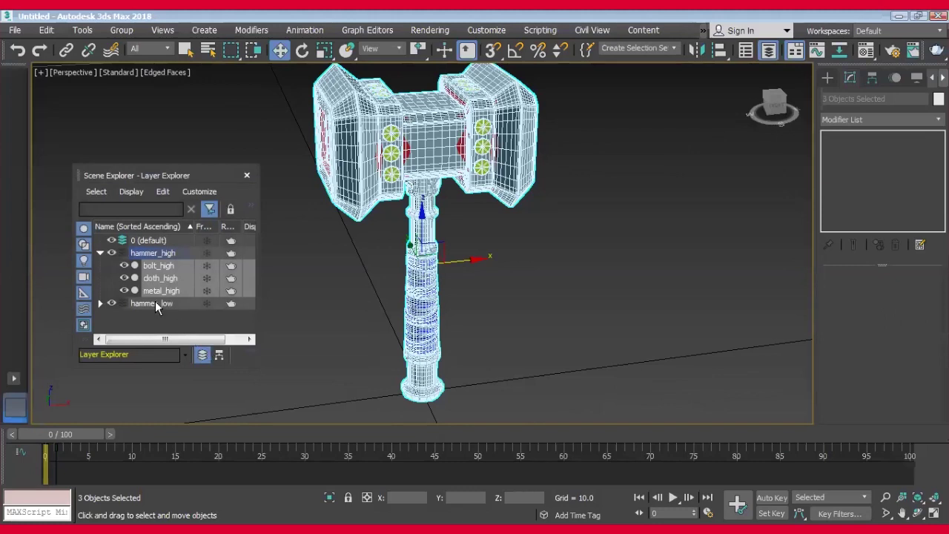
pyautogui.click(100, 304)
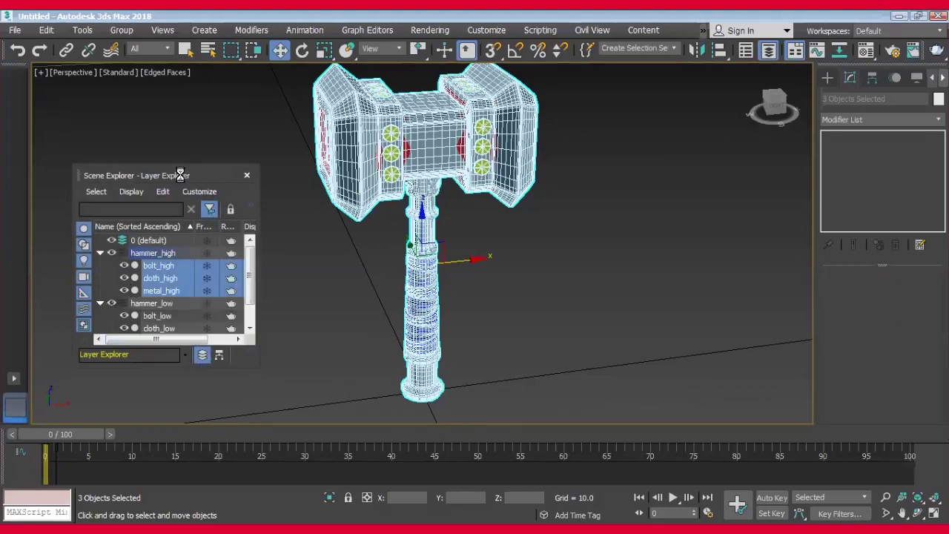
pyautogui.moveTo(254, 367); pyautogui.dragTo(248, 401)
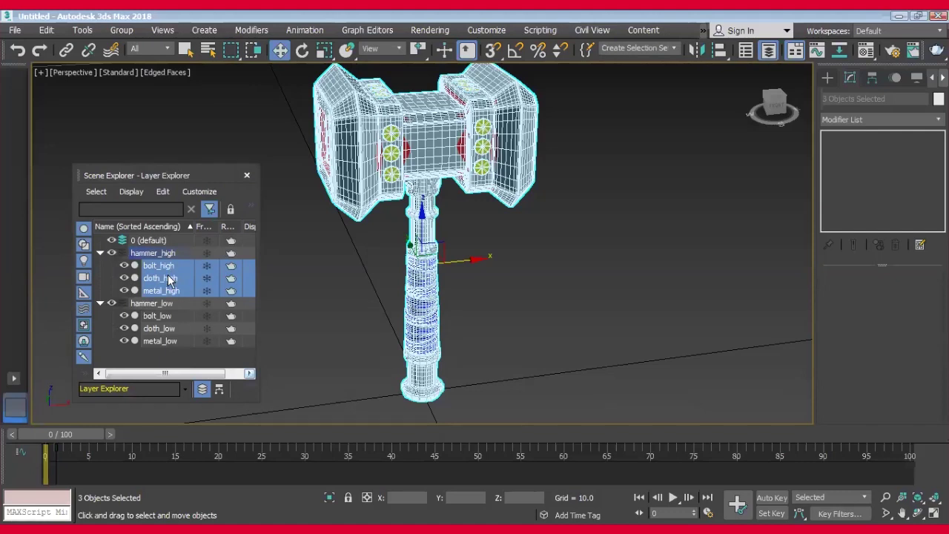
pyautogui.click(100, 253)
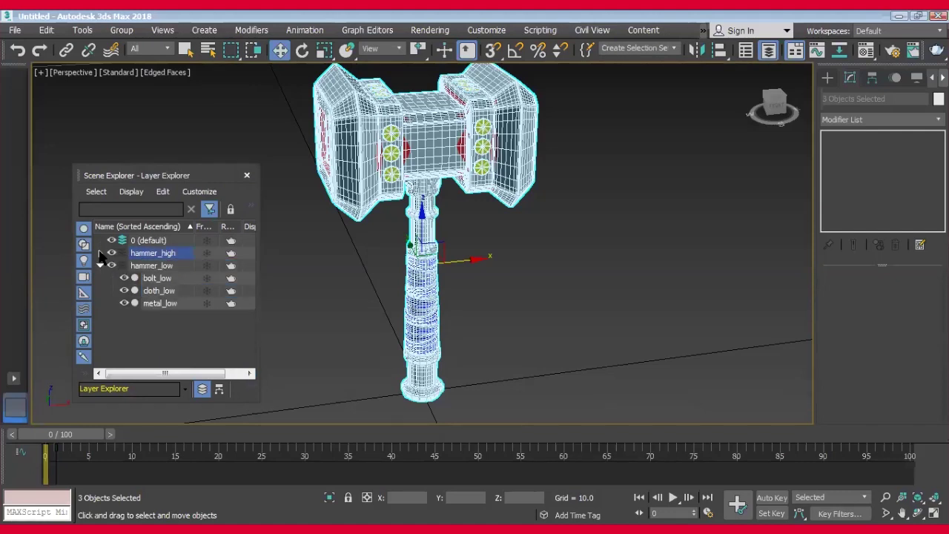
# Toggle hammer_high and hammer_low visibility to compare them, then freeze both layers.
pyautogui.click(157, 268)
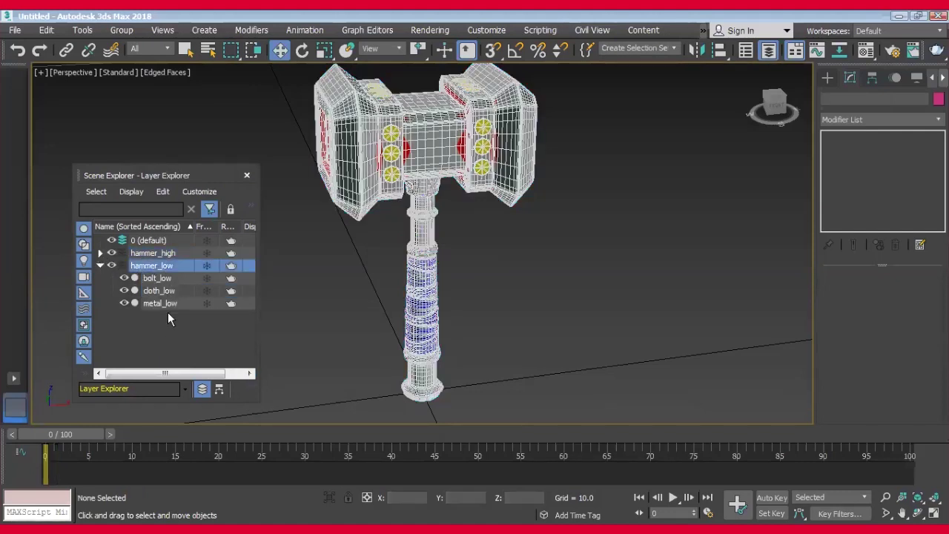
pyautogui.click(153, 254)
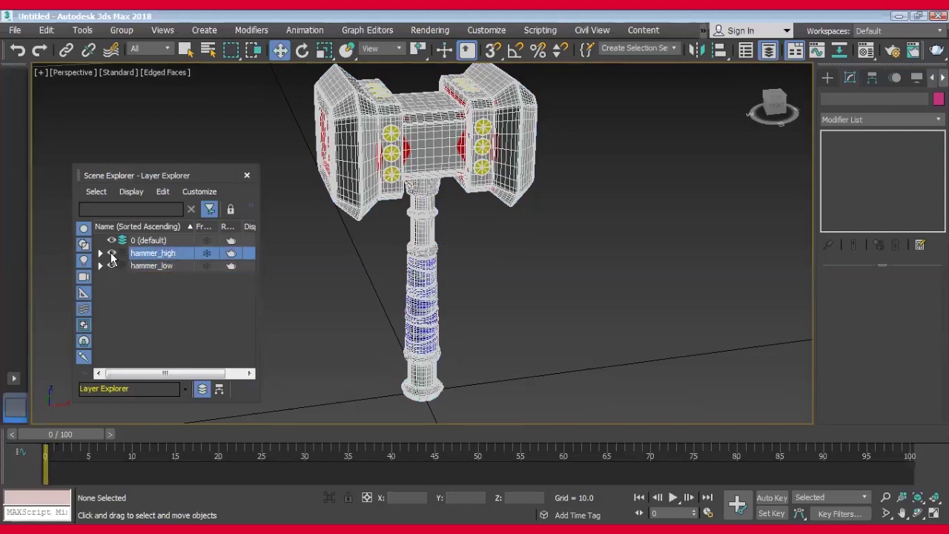
pyautogui.click(112, 253)
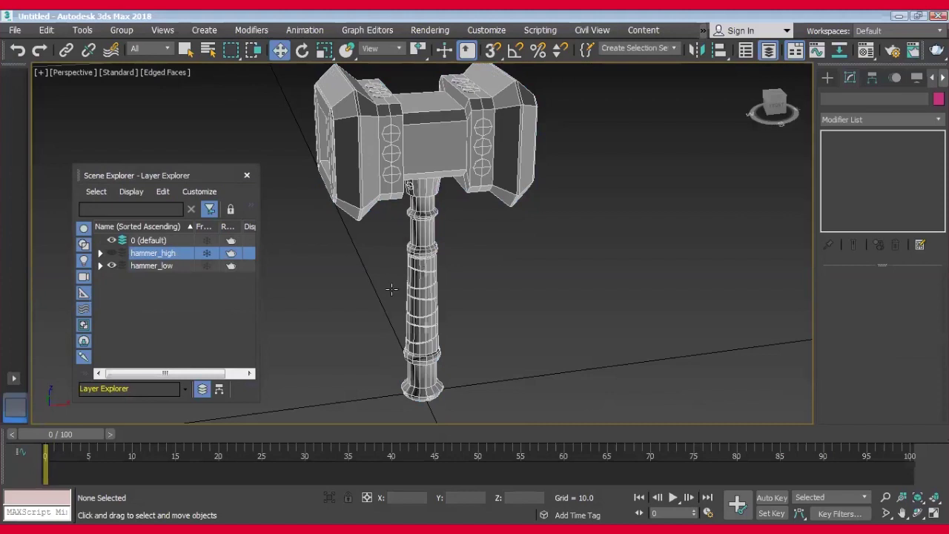
pyautogui.click(112, 253)
pyautogui.click(111, 265)
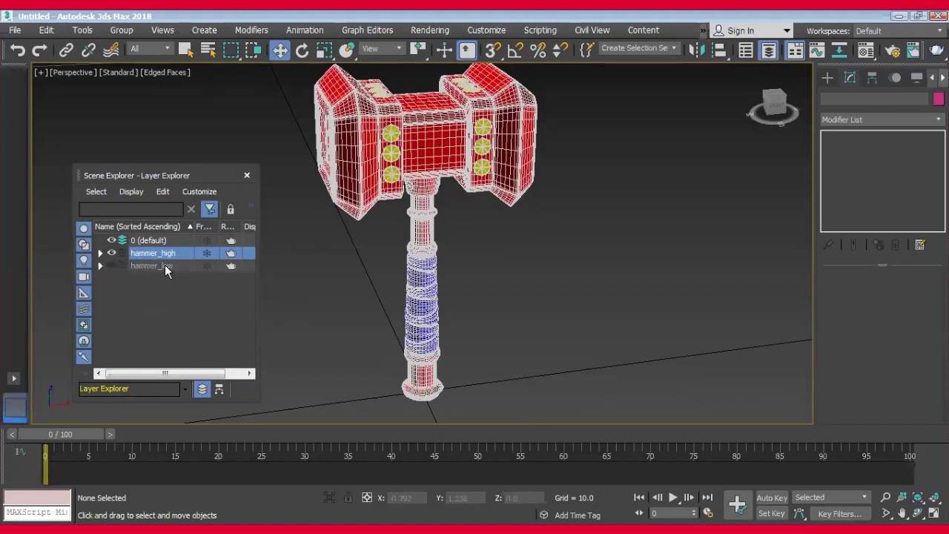
pyautogui.click(111, 265)
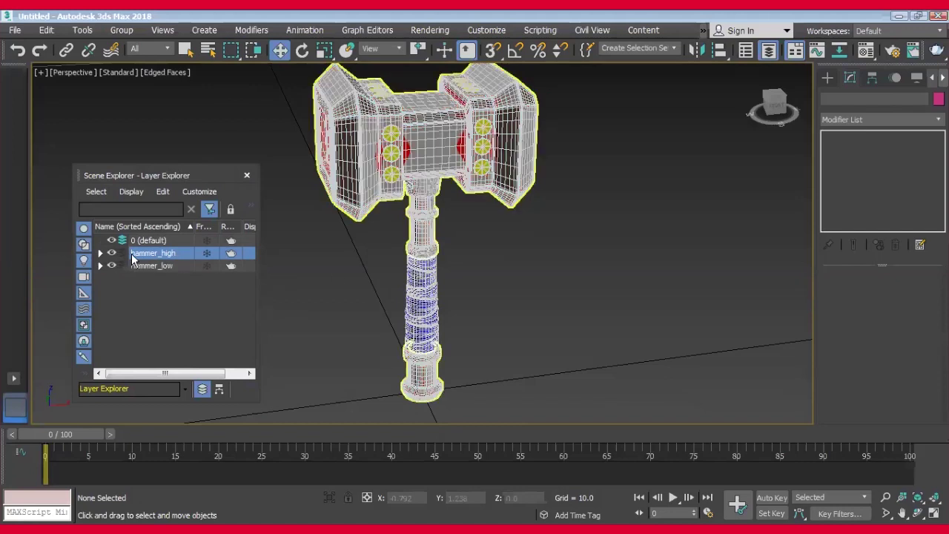
pyautogui.click(112, 253)
pyautogui.click(111, 253)
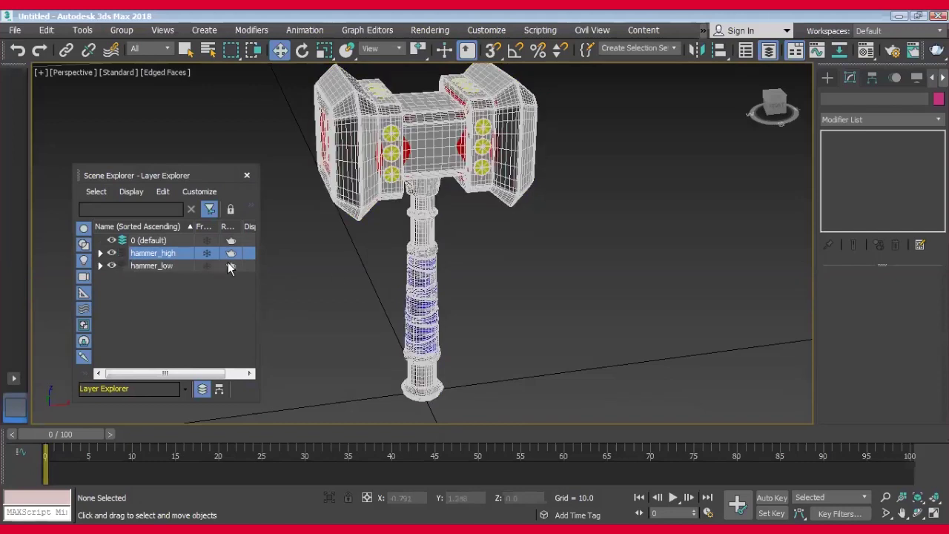
pyautogui.click(207, 266)
pyautogui.click(207, 252)
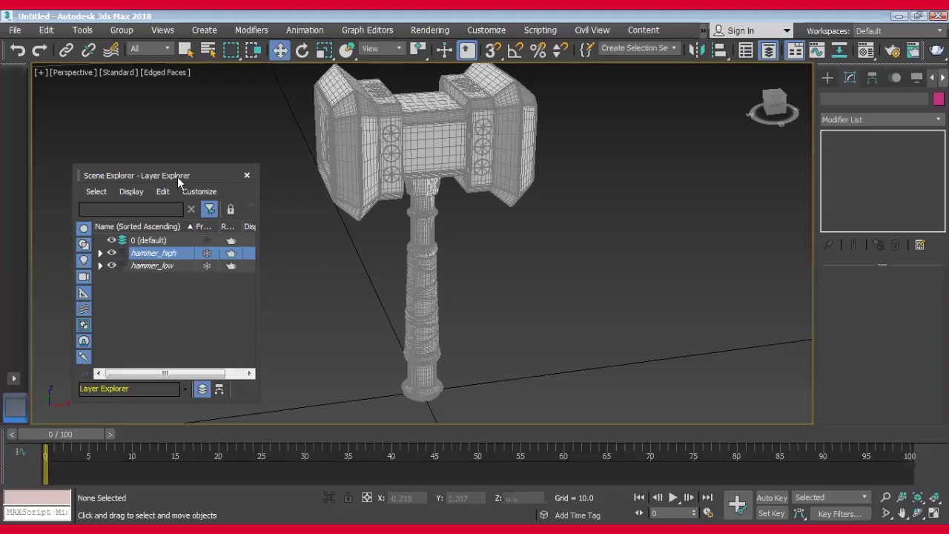
# Close the Layer Explorer and zoom out so the hammer sits far left.
pyautogui.click(247, 176)
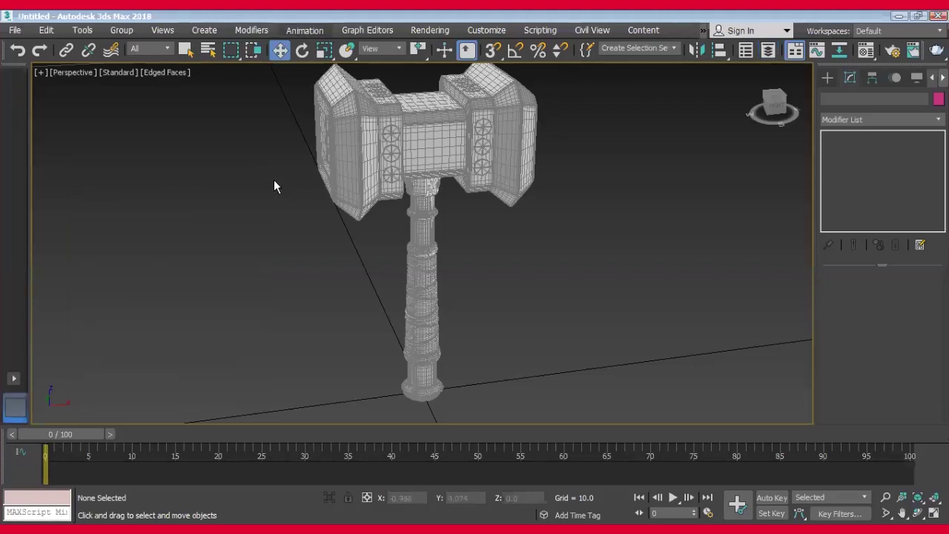
pyautogui.scroll(-3, 597, 279)
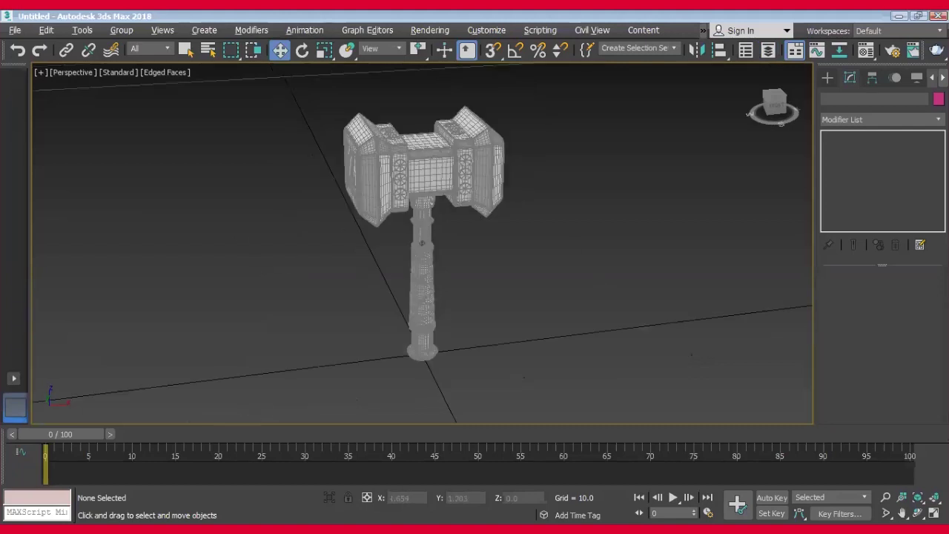
pyautogui.scroll(-3, 601, 228)
pyautogui.moveTo(602, 228); pyautogui.dragTo(262, 244, button='middle')
pyautogui.scroll(-3, 511, 309)
pyautogui.moveTo(511, 309)
pyautogui.mouseDown(button='middle')
pyautogui.moveTo(353, 239)
pyautogui.moveTo(438, 238)
pyautogui.moveTo(354, 259)
pyautogui.mouseUp(button='middle')
# Pick ChamferBox from the Extended Primitives category in the Create panel.
pyautogui.click(827, 79)
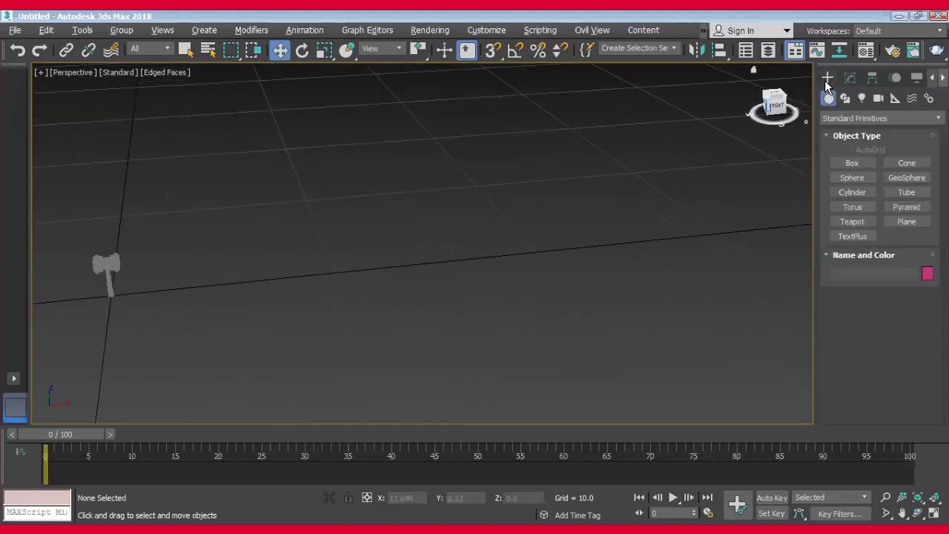
pyautogui.click(864, 118)
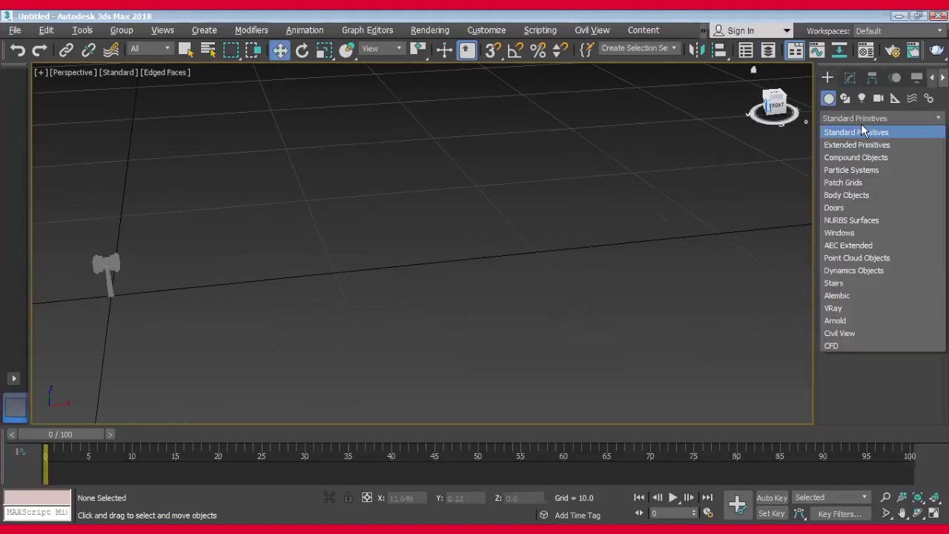
pyautogui.click(856, 145)
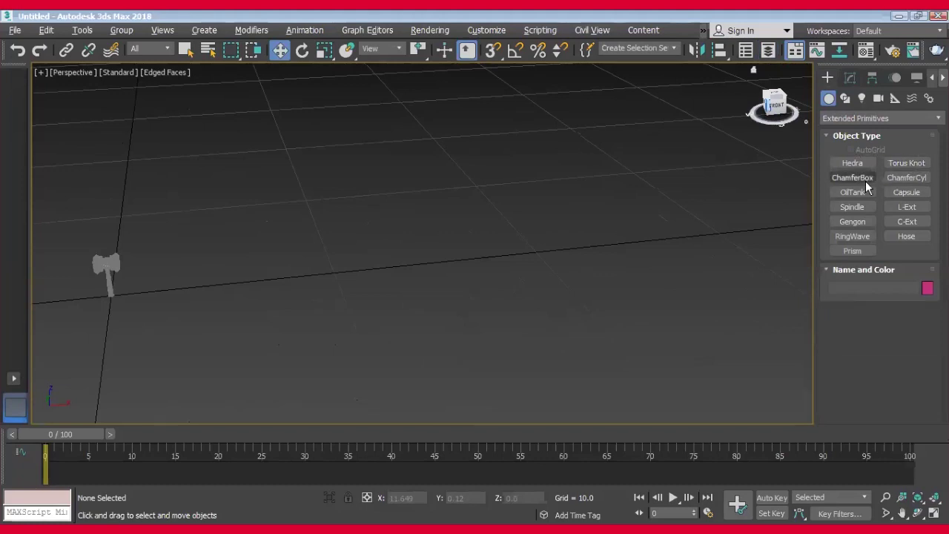
pyautogui.click(855, 178)
# Draw a 12.074 × 5.357 × 4.355 chamfer box and set Fillet Segs to 2.
pyautogui.moveTo(497, 194)
pyautogui.mouseDown()
pyautogui.moveTo(608, 273)
pyautogui.moveTo(693, 272)
pyautogui.mouseUp()
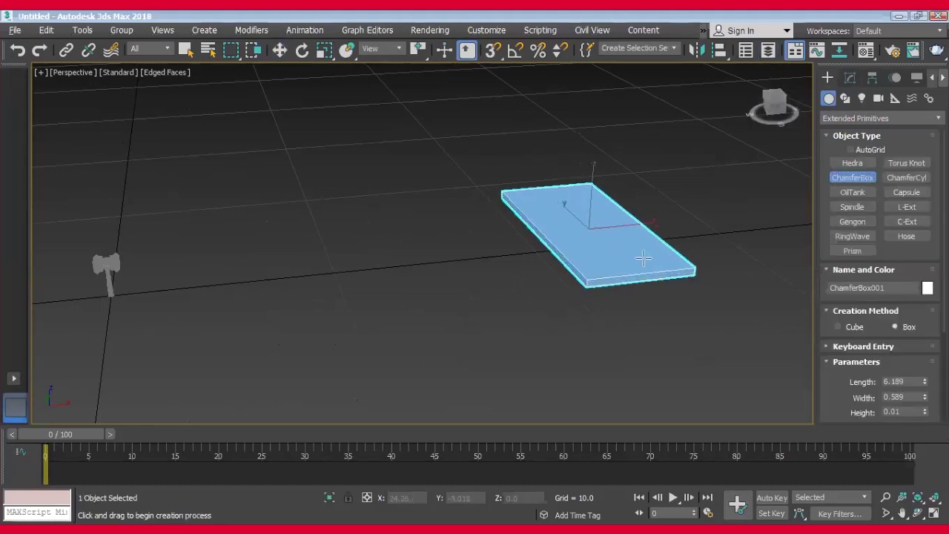
pyautogui.click(649, 205)
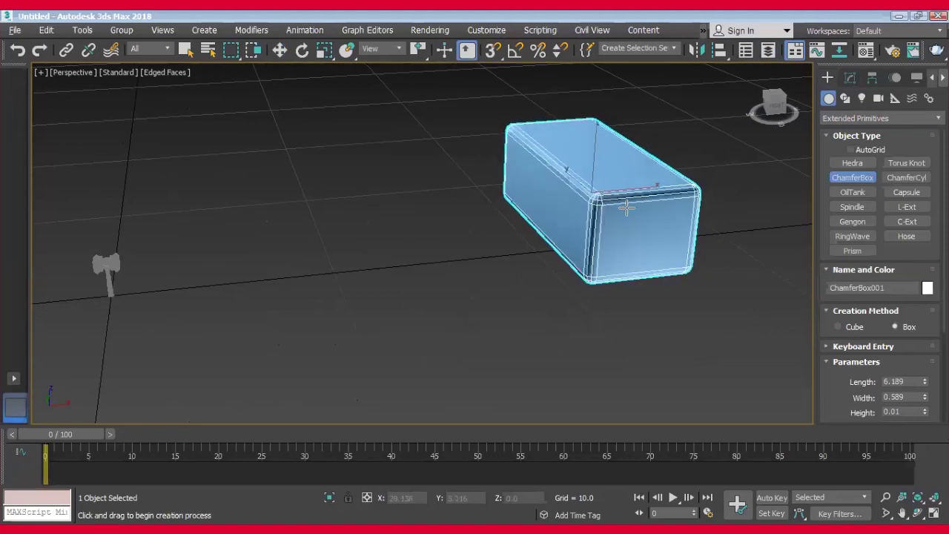
pyautogui.click(629, 209)
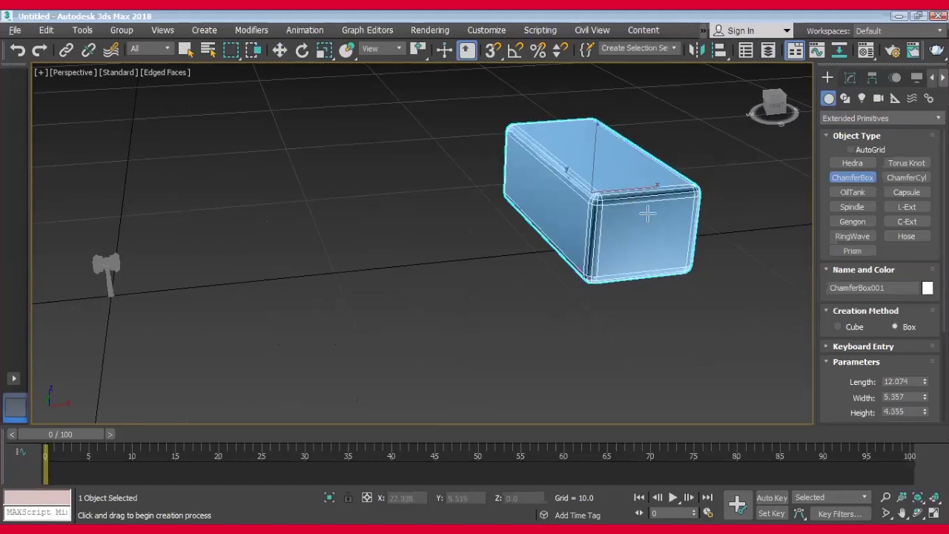
pyautogui.scroll(-5, 926, 318)
pyautogui.scroll(-1, 843, 331)
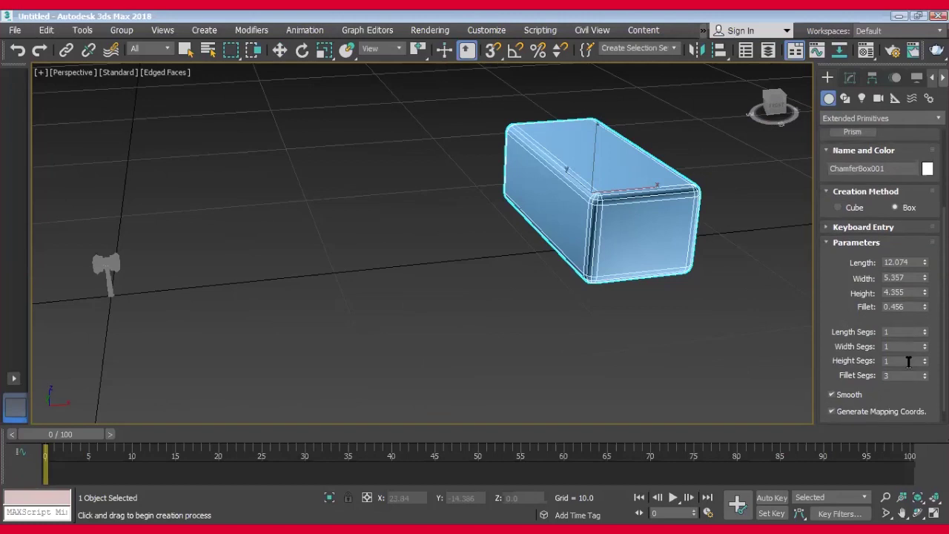
pyautogui.moveTo(924, 377)
pyautogui.mouseDown()
pyautogui.moveTo(925, 384)
pyautogui.moveTo(925, 375)
pyautogui.mouseUp()
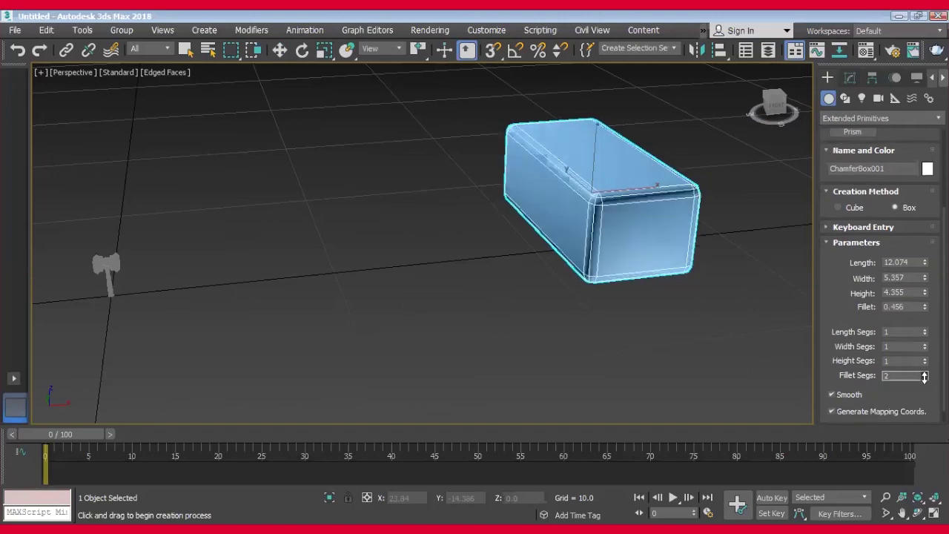
# Reduce the chamfer box fillet to 0.196 while orbiting to inspect its edges.
pyautogui.moveTo(626, 260); pyautogui.dragTo(517, 301, button='middle')
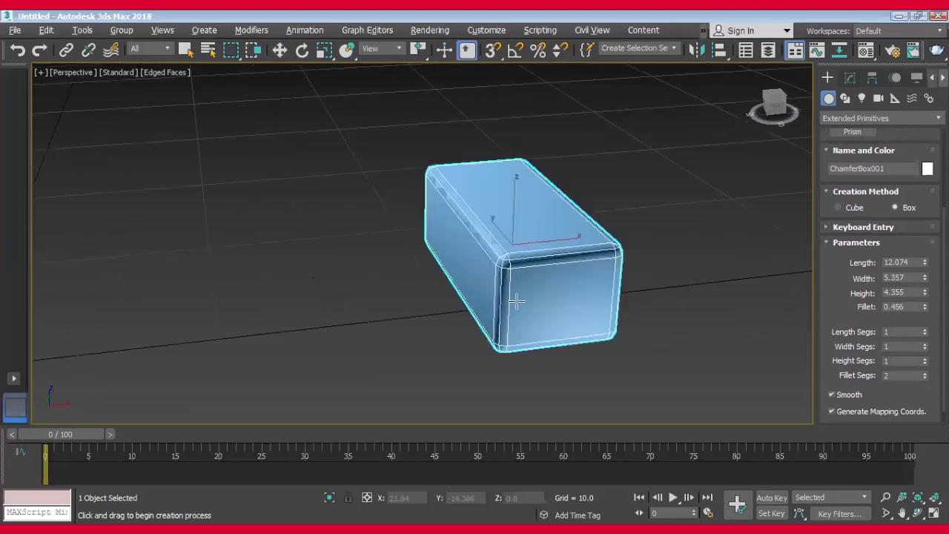
pyautogui.scroll(2, 517, 300)
pyautogui.scroll(2, 516, 327)
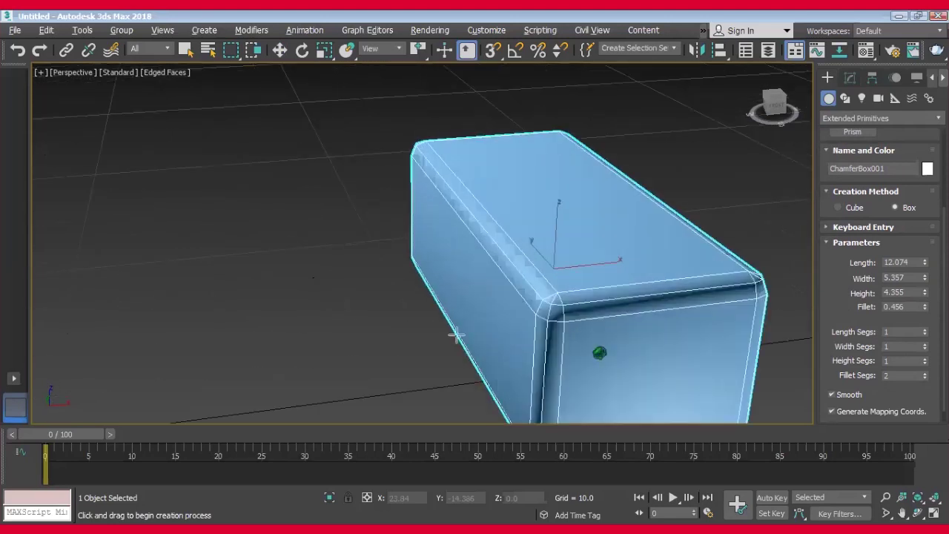
pyautogui.keyDown('alt'); pyautogui.moveTo(455, 335); pyautogui.dragTo(393, 331, button='middle'); pyautogui.keyUp('alt')
pyautogui.hotkey('shift', 'z')
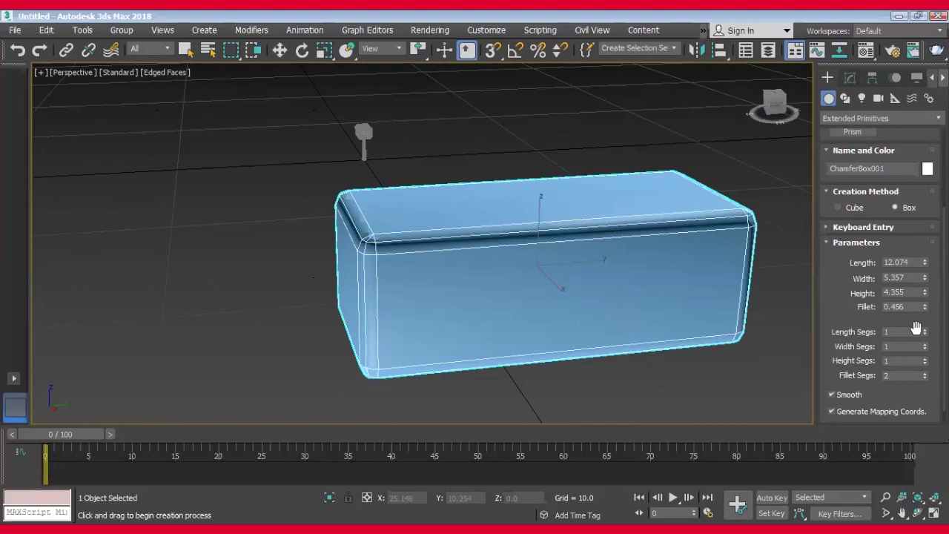
pyautogui.moveTo(925, 310); pyautogui.dragTo(924, 340)
pyautogui.keyDown('alt'); pyautogui.moveTo(623, 318); pyautogui.dragTo(443, 331, button='middle'); pyautogui.keyUp('alt')
pyautogui.keyDown('alt'); pyautogui.moveTo(515, 334); pyautogui.dragTo(395, 298, button='middle'); pyautogui.keyUp('alt')
pyautogui.keyDown('alt'); pyautogui.moveTo(373, 335); pyautogui.dragTo(457, 339, button='middle'); pyautogui.keyUp('alt')
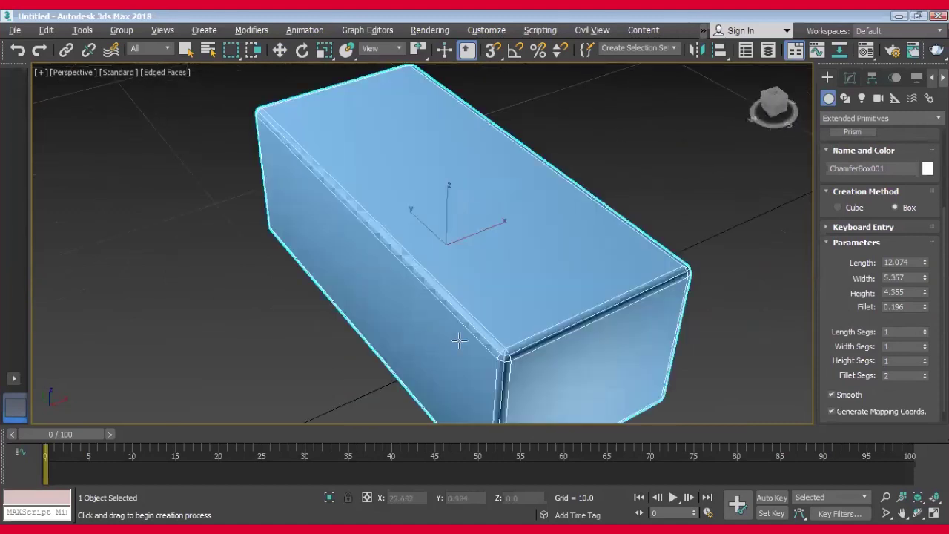
pyautogui.moveTo(392, 286)
pyautogui.keyDown('alt'); pyautogui.mouseDown(button='middle')
pyautogui.moveTo(410, 313)
pyautogui.moveTo(260, 272)
pyautogui.mouseUp(button='middle'); pyautogui.keyUp('alt')
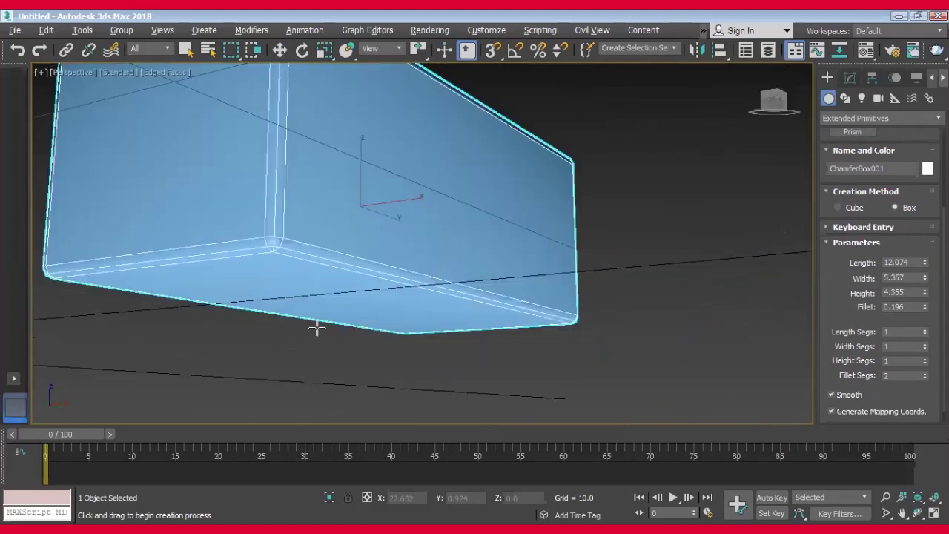
pyautogui.hotkey('shift', 'z')
pyautogui.hotkey('shift', 'z')
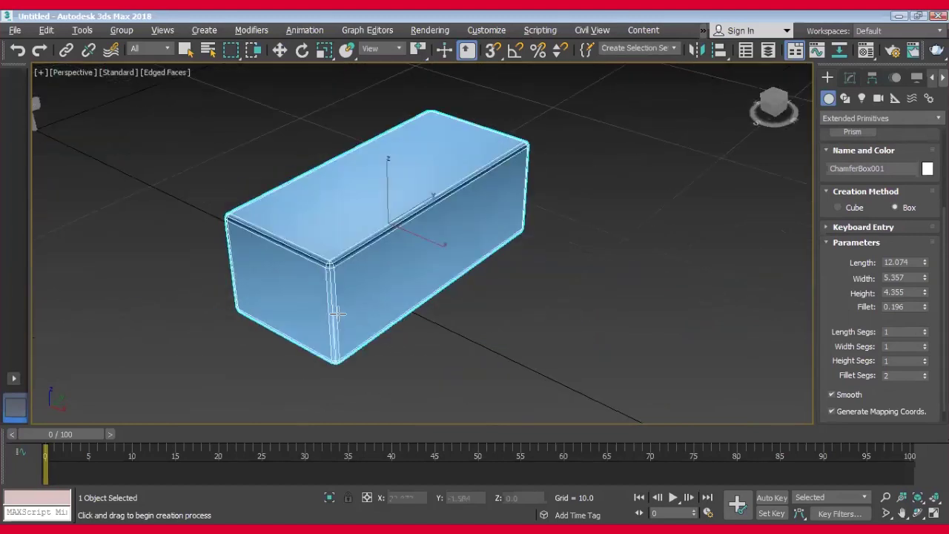
# Zoom in and out to inspect the crisper edges of the chamfer box.
pyautogui.scroll(1, 335, 315)
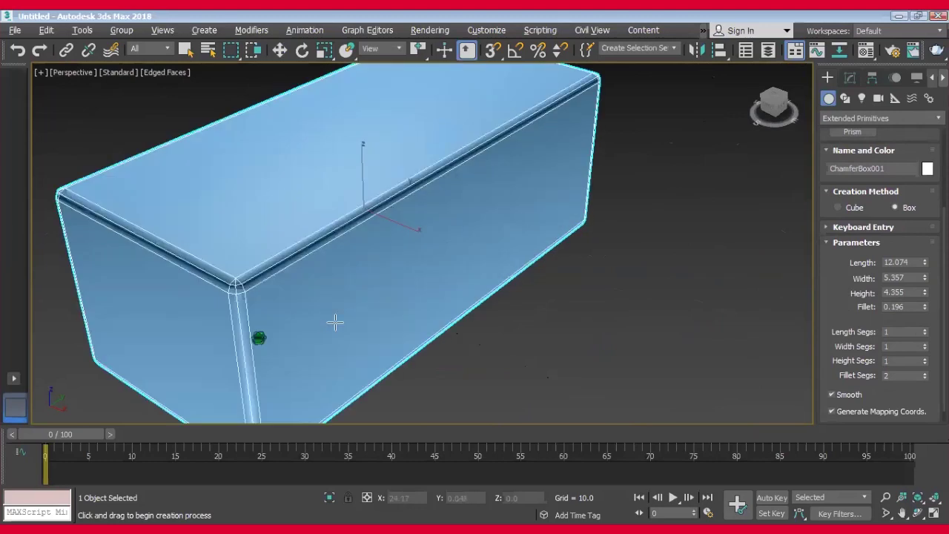
pyautogui.scroll(1, 367, 322)
pyautogui.scroll(1, 396, 322)
pyautogui.scroll(-1, 356, 314)
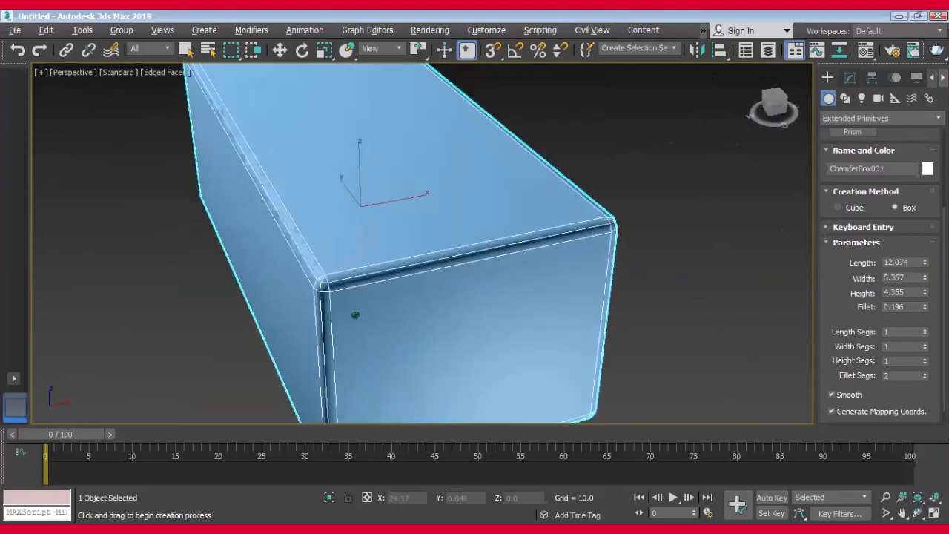
pyautogui.scroll(2, 356, 314)
pyautogui.scroll(-1, 353, 315)
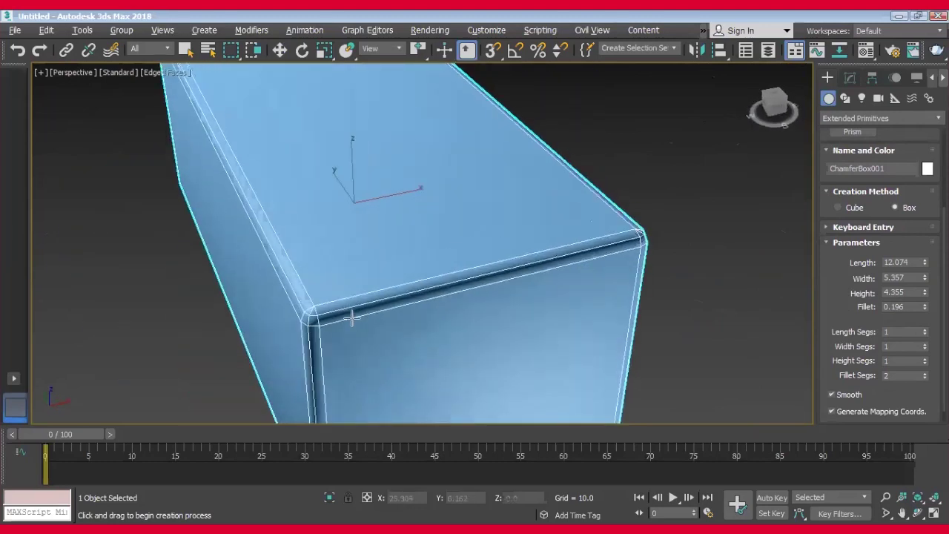
pyautogui.scroll(1, 356, 323)
pyautogui.scroll(1, 404, 326)
pyautogui.scroll(1, 414, 324)
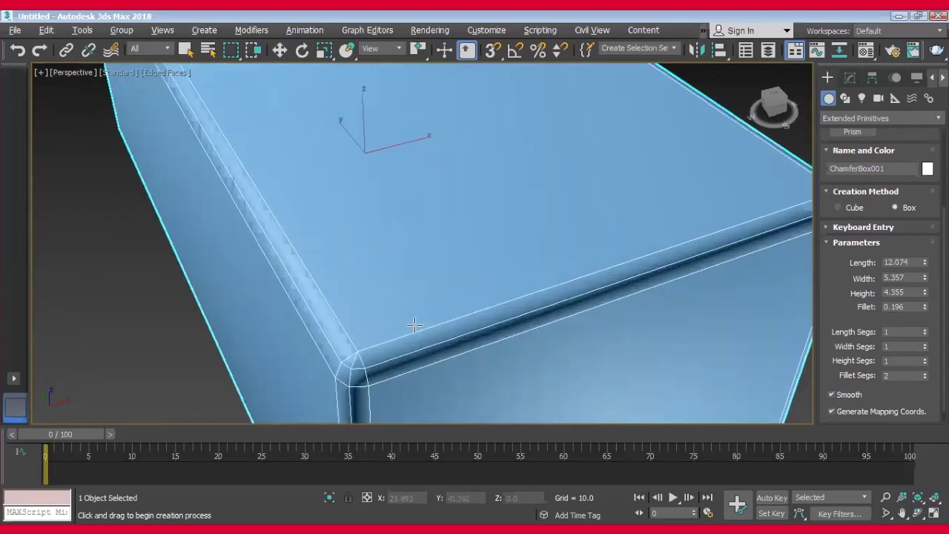
pyautogui.scroll(1, 415, 338)
pyautogui.scroll(-1, 413, 338)
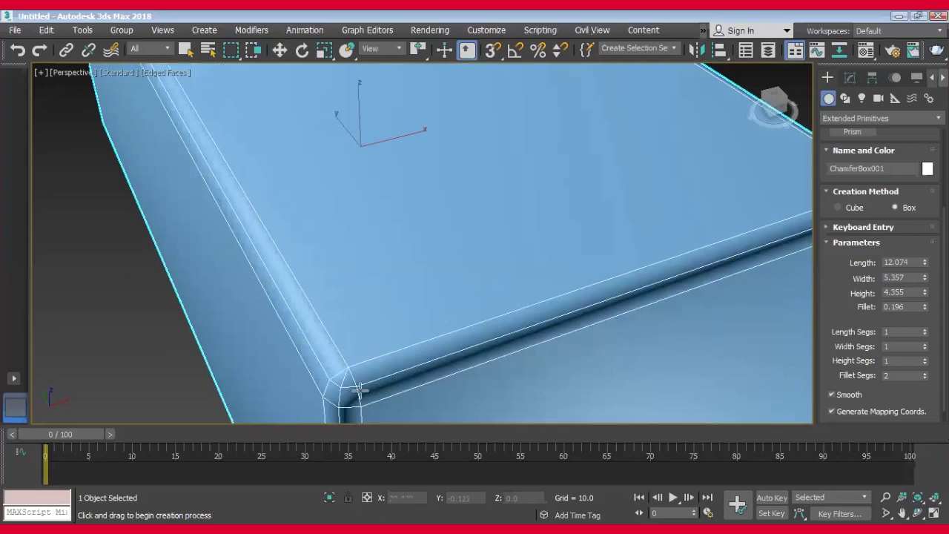
pyautogui.scroll(-1, 390, 340)
pyautogui.scroll(-2, 386, 297)
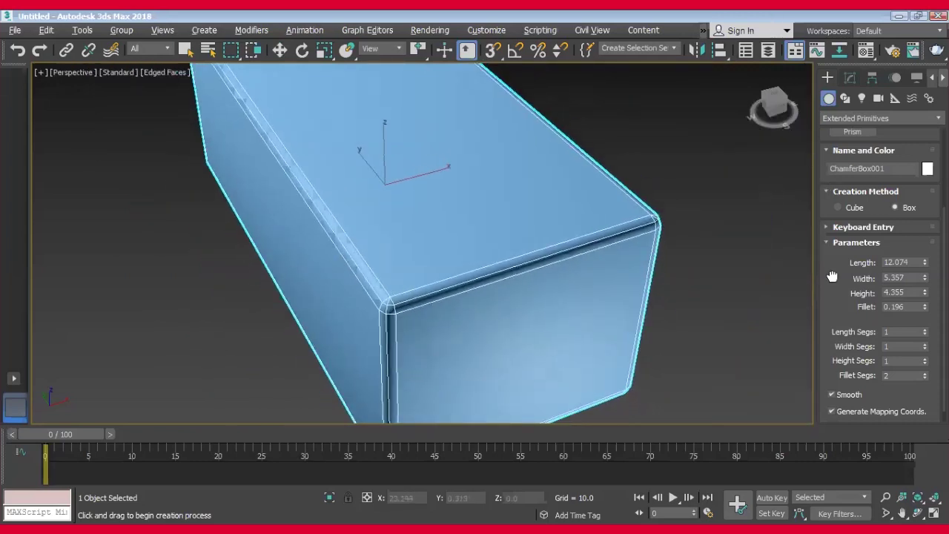
pyautogui.moveTo(831, 275); pyautogui.dragTo(860, 413)
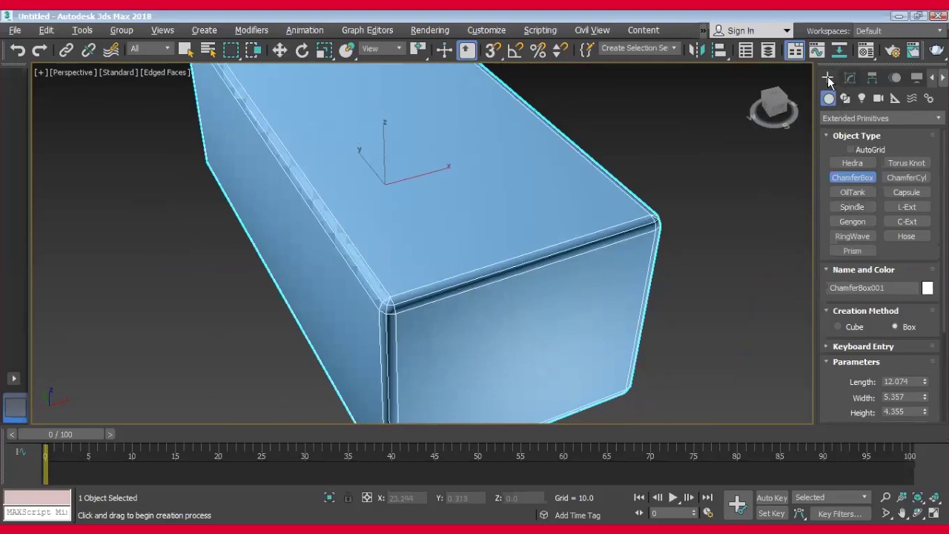
# Convert ChamferBox001 to an Editable Poly and enter Edge sub-object mode.
pyautogui.click(849, 76)
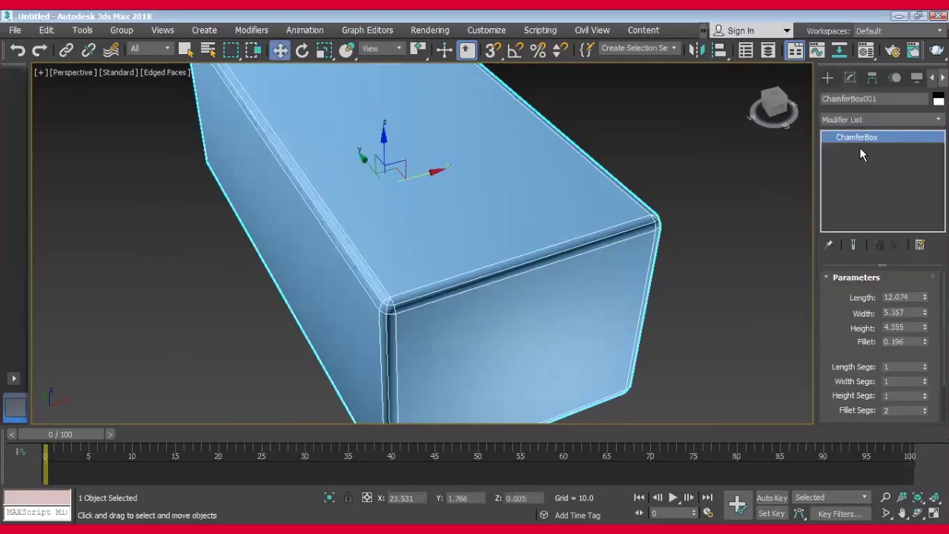
pyautogui.rightClick(849, 140)
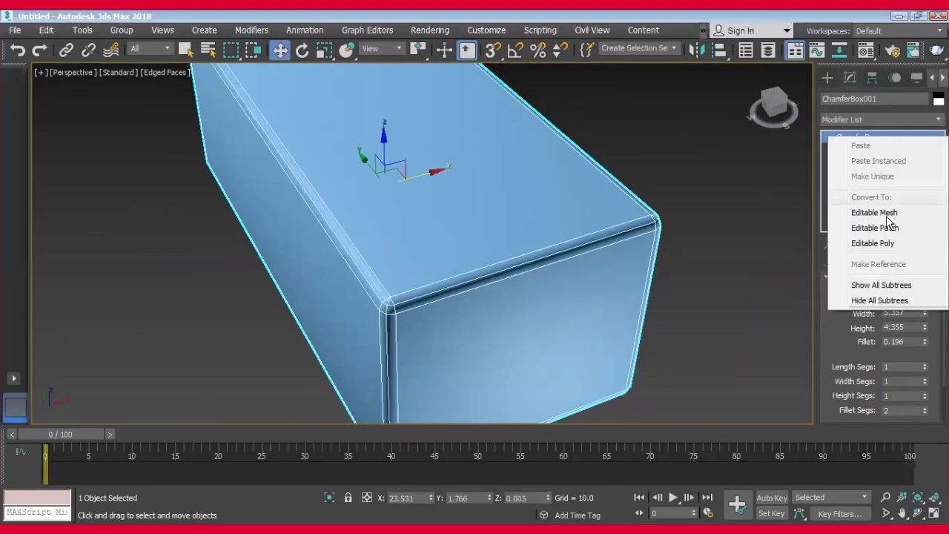
pyautogui.click(876, 243)
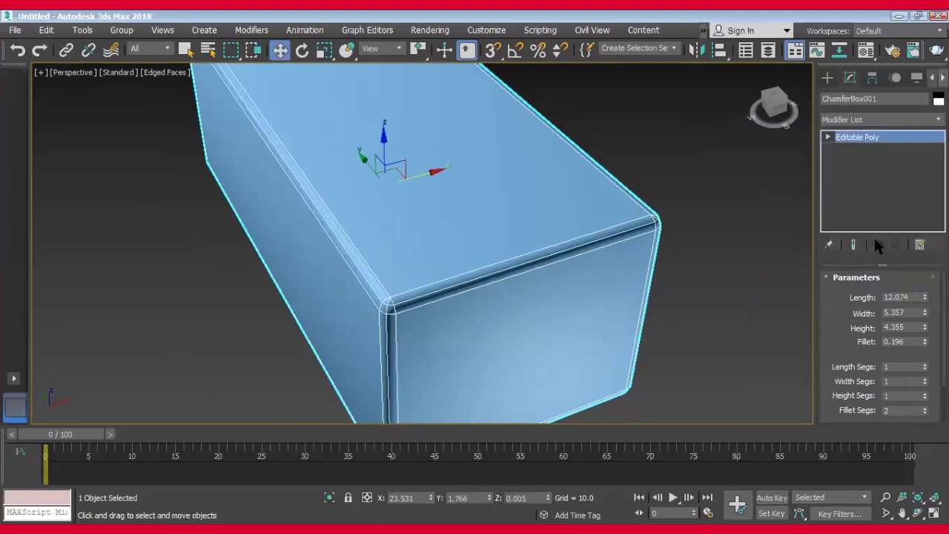
pyautogui.click(828, 138)
pyautogui.click(852, 161)
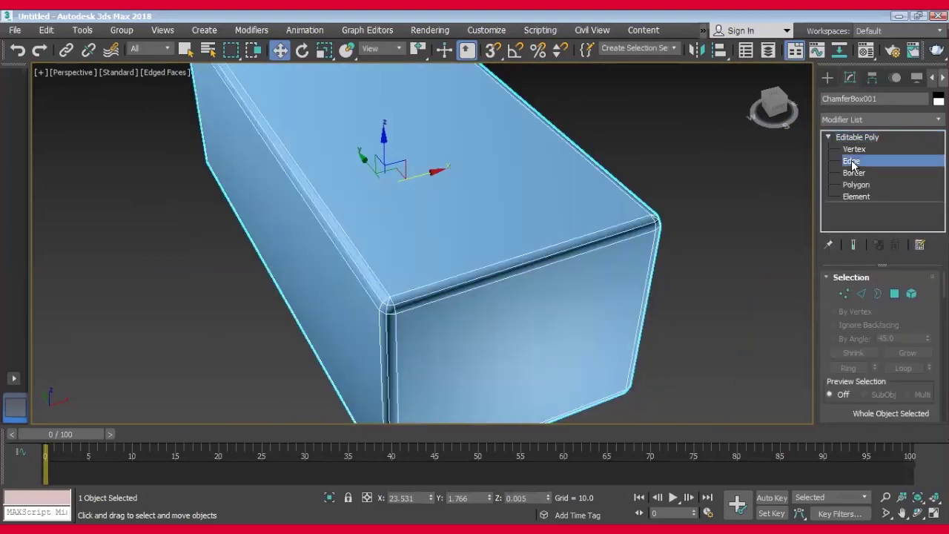
# Select the first four chamfer corner edges, orbiting around the box between picks.
pyautogui.scroll(2, 393, 301)
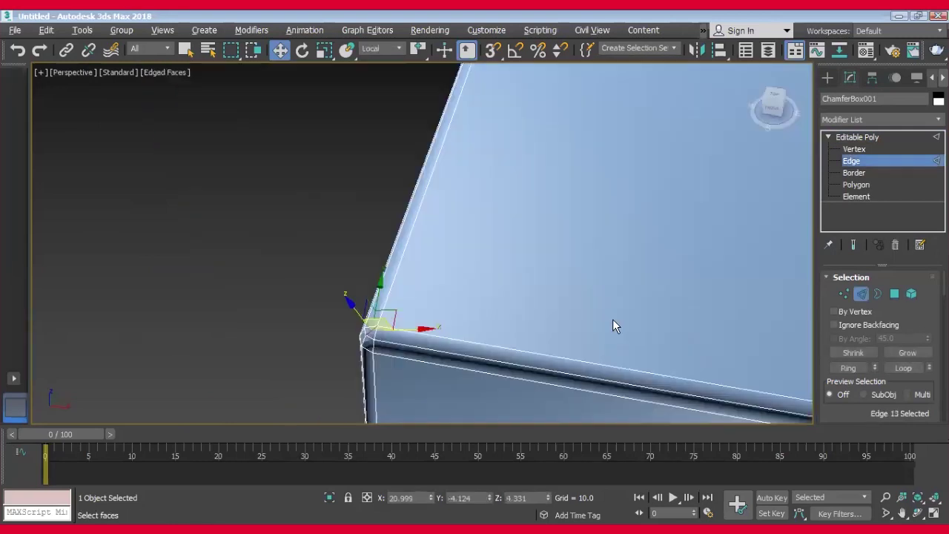
pyautogui.scroll(2, 586, 297)
pyautogui.keyDown('alt'); pyautogui.moveTo(391, 191); pyautogui.dragTo(514, 322, button='middle'); pyautogui.keyUp('alt')
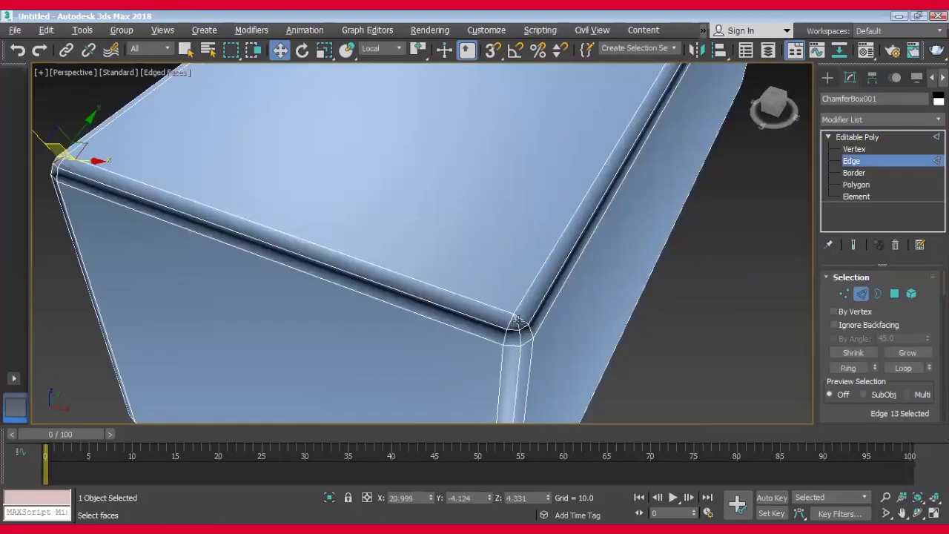
pyautogui.keyDown('ctrl'); pyautogui.click(517, 322); pyautogui.keyUp('ctrl')
pyautogui.keyDown('alt'); pyautogui.moveTo(711, 359); pyautogui.dragTo(714, 347, button='middle'); pyautogui.keyUp('alt')
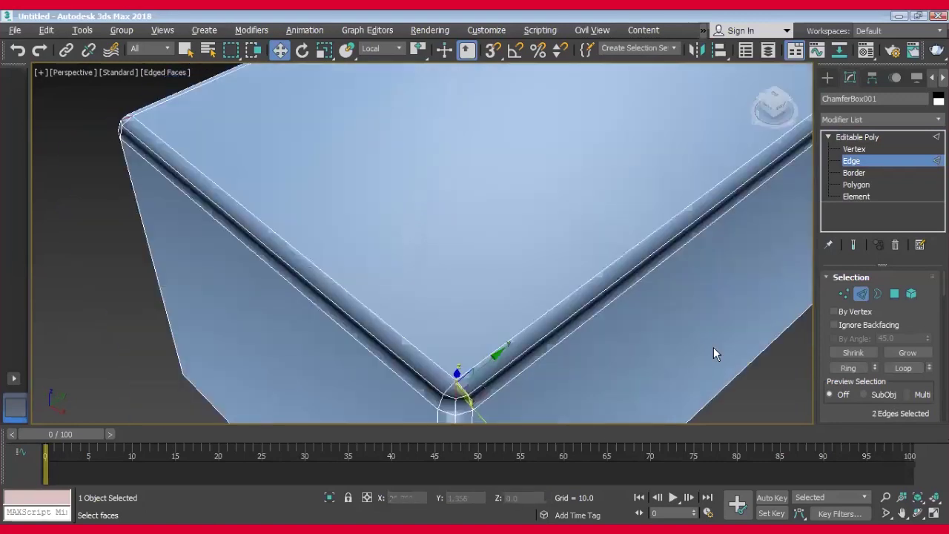
pyautogui.scroll(-3, 677, 284)
pyautogui.keyDown('alt'); pyautogui.moveTo(573, 276); pyautogui.dragTo(516, 222, button='middle'); pyautogui.keyUp('alt')
pyautogui.keyDown('alt'); pyautogui.moveTo(406, 151); pyautogui.dragTo(437, 238, button='middle'); pyautogui.keyUp('alt')
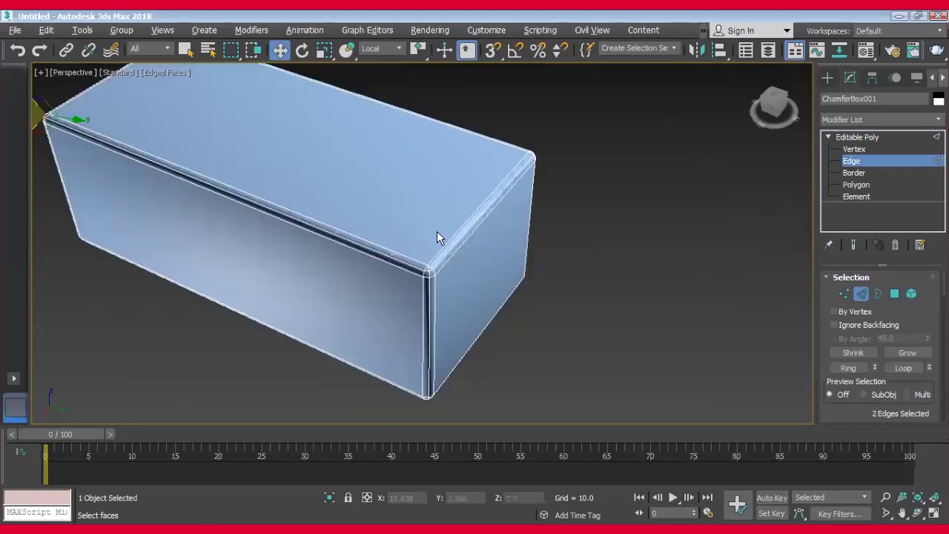
pyautogui.scroll(3, 439, 301)
pyautogui.keyDown('ctrl'); pyautogui.click(434, 291); pyautogui.keyUp('ctrl')
pyautogui.moveTo(658, 311); pyautogui.dragTo(376, 246, button='middle')
pyautogui.scroll(-2, 429, 186)
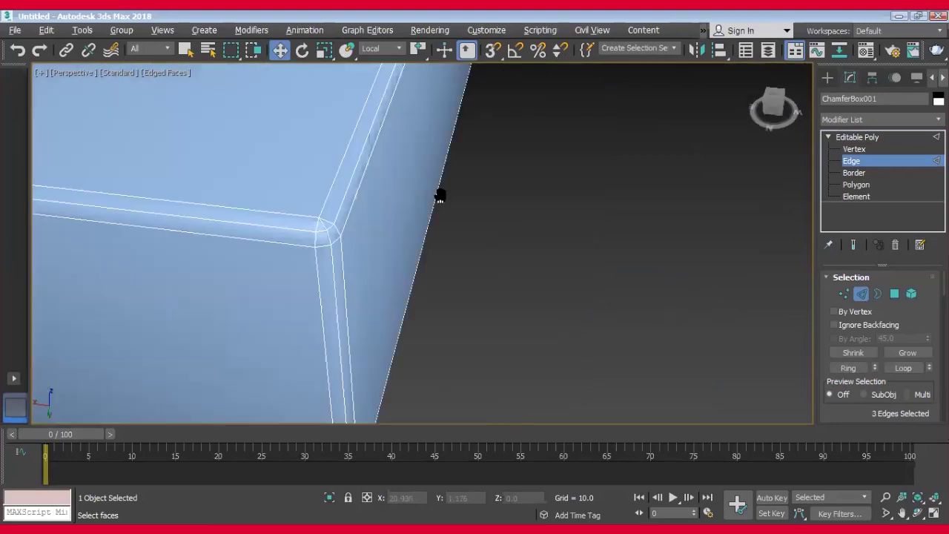
pyautogui.scroll(2, 349, 246)
pyautogui.keyDown('ctrl'); pyautogui.click(352, 247); pyautogui.keyUp('ctrl')
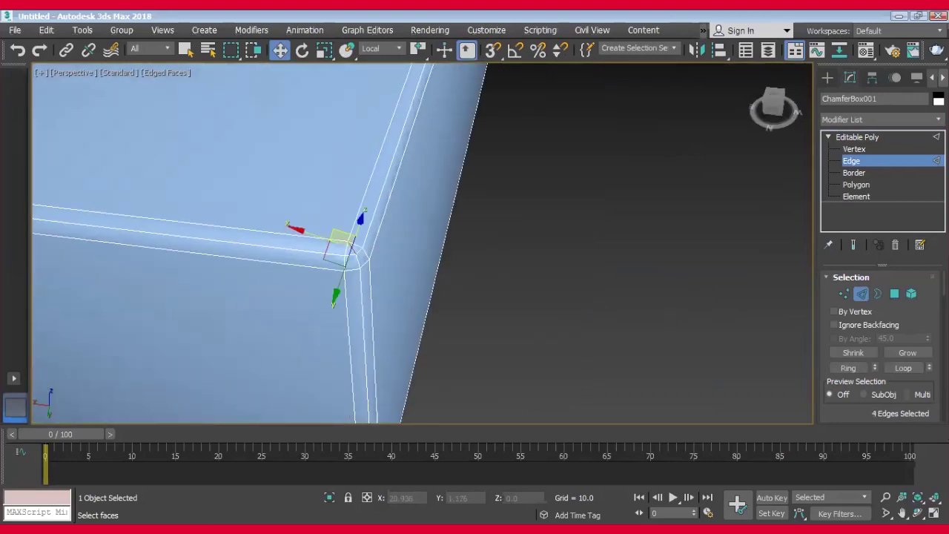
# Add the remaining chamfer edges on the other sides to the selection.
pyautogui.scroll(-3, 352, 247)
pyautogui.moveTo(526, 348)
pyautogui.keyDown('alt'); pyautogui.mouseDown(button='middle')
pyautogui.moveTo(514, 231)
pyautogui.moveTo(528, 346)
pyautogui.moveTo(436, 253)
pyautogui.mouseUp(button='middle'); pyautogui.keyUp('alt')
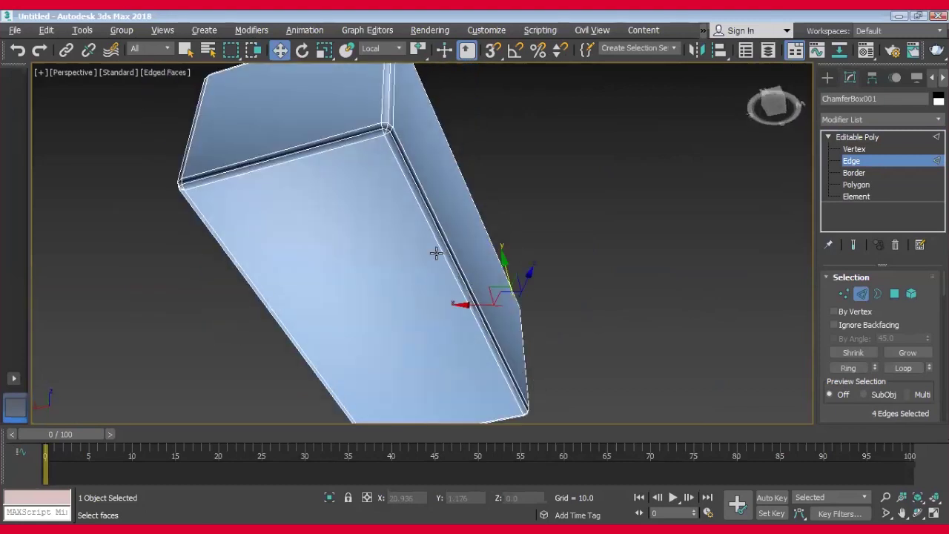
pyautogui.scroll(3, 434, 267)
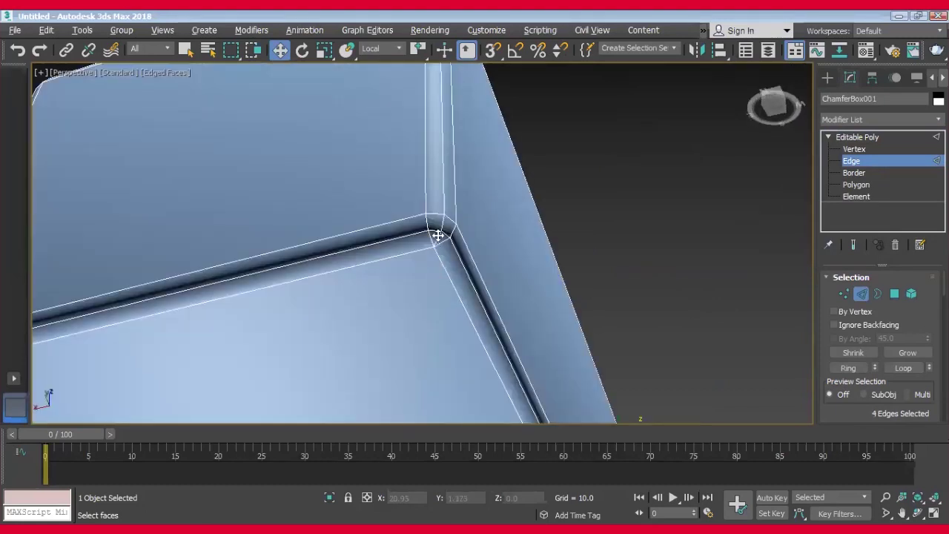
pyautogui.keyDown('ctrl'); pyautogui.click(438, 235); pyautogui.keyUp('ctrl')
pyautogui.keyDown('alt'); pyautogui.moveTo(438, 311); pyautogui.dragTo(463, 254, button='middle'); pyautogui.keyUp('alt')
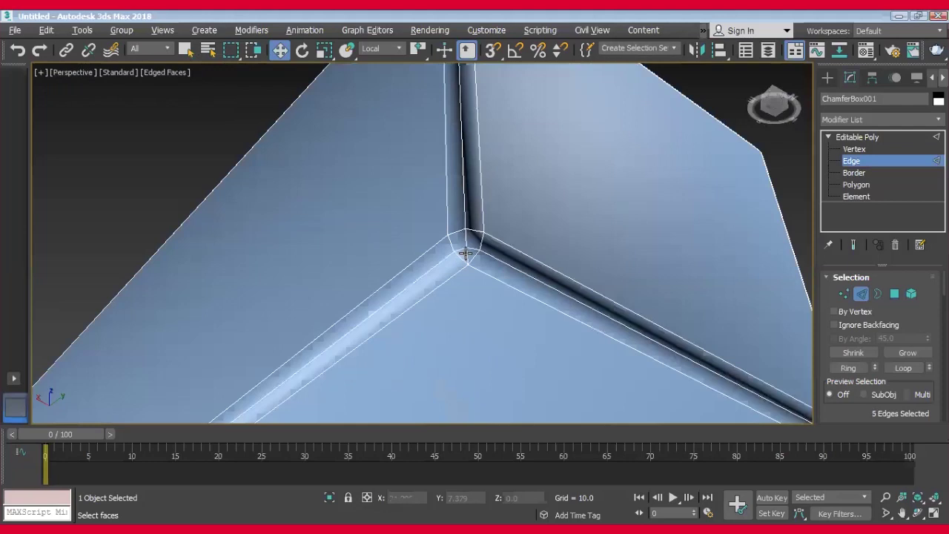
pyautogui.moveTo(481, 319)
pyautogui.keyDown('alt'); pyautogui.mouseDown(button='middle')
pyautogui.moveTo(346, 373)
pyautogui.moveTo(468, 352)
pyautogui.moveTo(414, 280)
pyautogui.moveTo(385, 328)
pyautogui.mouseUp(button='middle'); pyautogui.keyUp('alt')
pyautogui.scroll(2, 396, 275)
pyautogui.keyDown('ctrl'); pyautogui.click(413, 273); pyautogui.keyUp('ctrl')
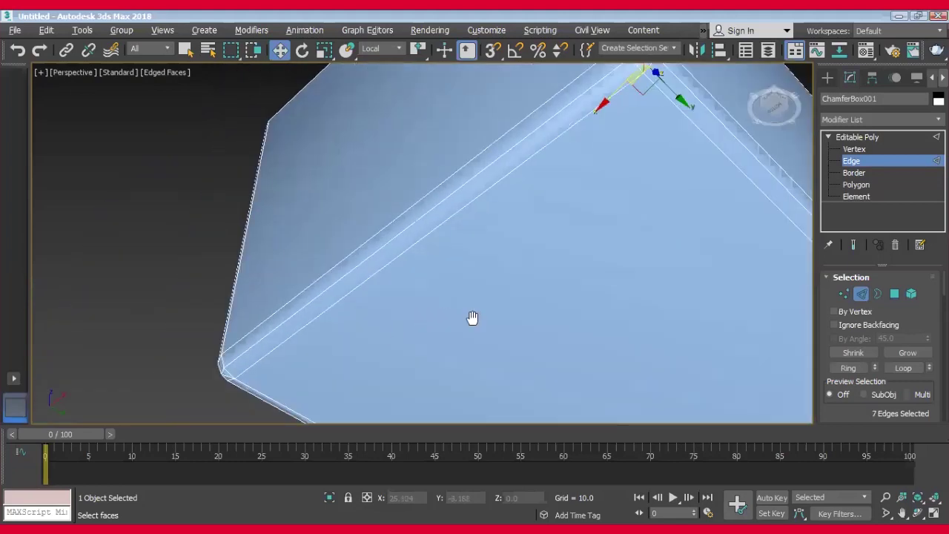
pyautogui.keyDown('ctrl'); pyautogui.click(386, 196); pyautogui.keyUp('ctrl')
pyautogui.moveTo(386, 197)
pyautogui.keyDown('alt'); pyautogui.mouseDown(button='middle')
pyautogui.moveTo(516, 343)
pyautogui.moveTo(441, 201)
pyautogui.moveTo(356, 155)
pyautogui.moveTo(402, 102)
pyautogui.mouseUp(button='middle'); pyautogui.keyUp('alt')
pyautogui.moveTo(407, 301)
pyautogui.keyDown('alt'); pyautogui.mouseDown(button='middle')
pyautogui.moveTo(434, 260)
pyautogui.moveTo(423, 258)
pyautogui.moveTo(462, 269)
pyautogui.mouseUp(button='middle'); pyautogui.keyUp('alt')
pyautogui.moveTo(839, 400); pyautogui.dragTo(832, 216)
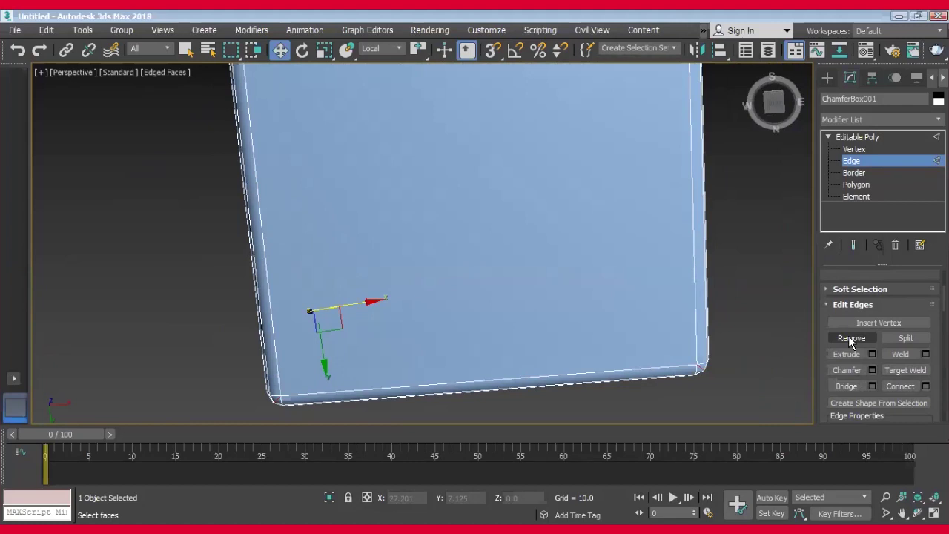
# Remove the selected chamfer edges and orbit around the box to inspect the result.
pyautogui.click(857, 339)
pyautogui.keyDown('alt'); pyautogui.moveTo(325, 354); pyautogui.dragTo(373, 326, button='middle'); pyautogui.keyUp('alt')
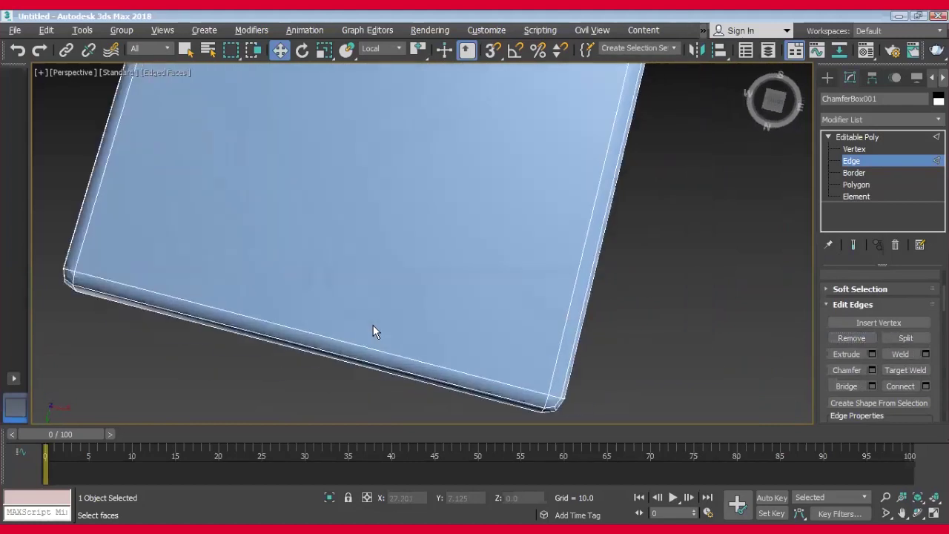
pyautogui.keyDown('alt'); pyautogui.moveTo(308, 335); pyautogui.dragTo(551, 386, button='middle'); pyautogui.keyUp('alt')
pyautogui.keyDown('alt'); pyautogui.moveTo(329, 288); pyautogui.dragTo(415, 321, button='middle'); pyautogui.keyUp('alt')
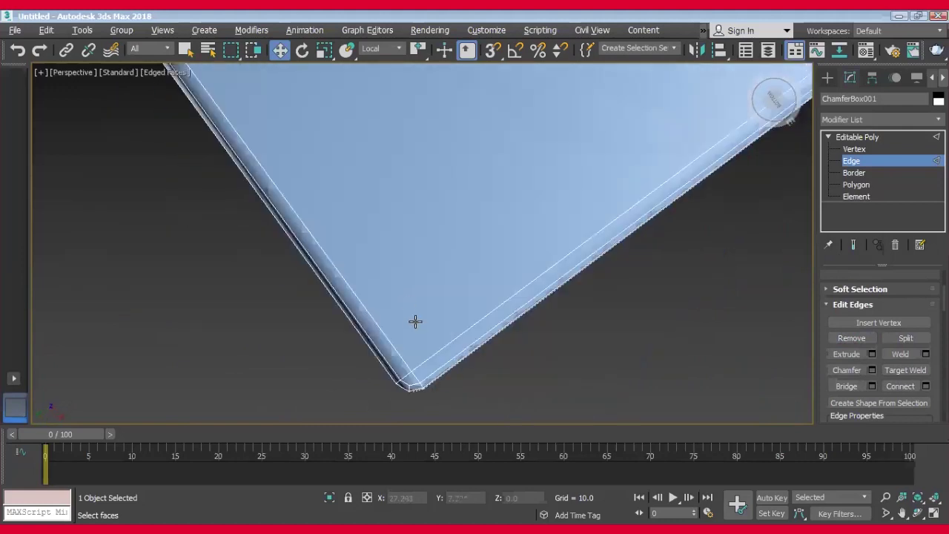
pyautogui.press('z')
pyautogui.moveTo(371, 186)
pyautogui.keyDown('alt'); pyautogui.mouseDown(button='middle')
pyautogui.moveTo(383, 314)
pyautogui.moveTo(402, 313)
pyautogui.mouseUp(button='middle'); pyautogui.keyUp('alt')
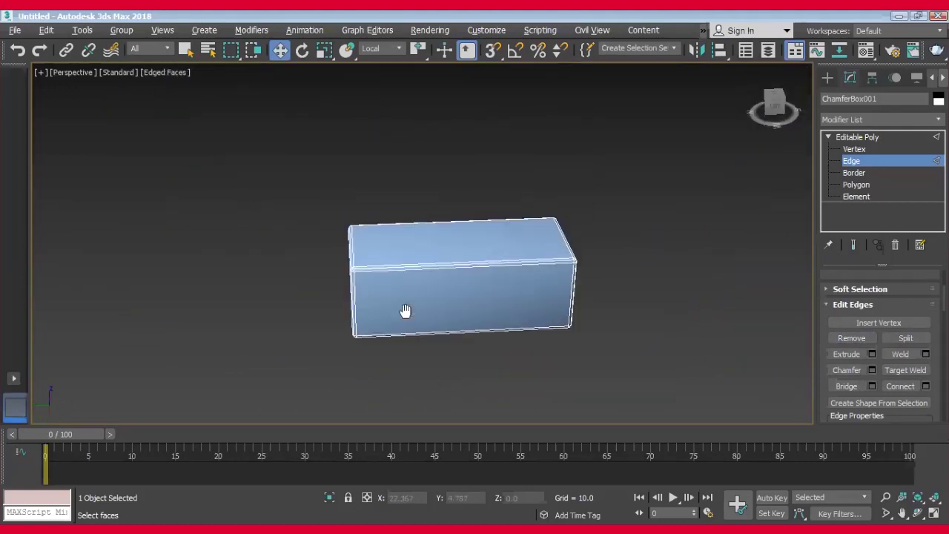
pyautogui.scroll(3, 402, 313)
pyautogui.scroll(2, 357, 344)
pyautogui.scroll(-4, 390, 324)
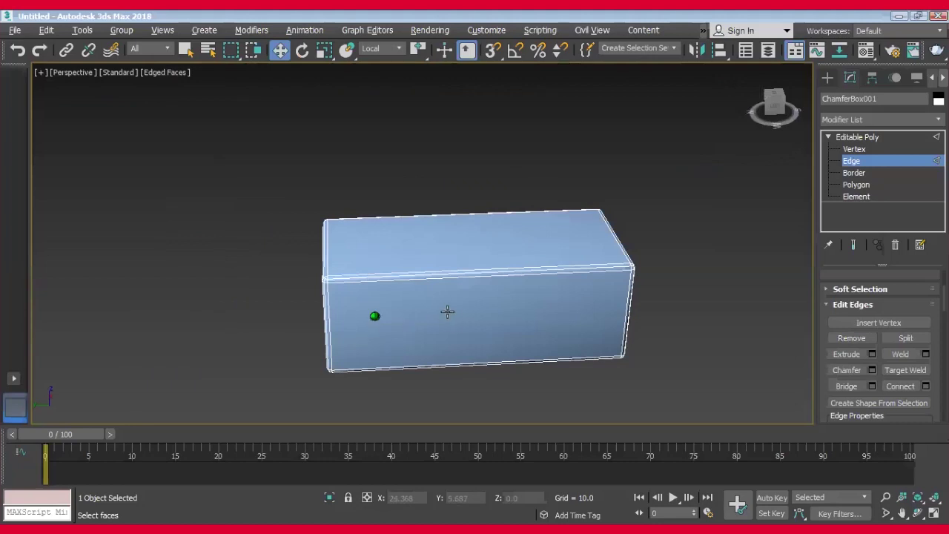
# Take a final look at the box from other angles, then return to Editable Poly object level.
pyautogui.keyDown('alt'); pyautogui.moveTo(374, 316); pyautogui.dragTo(438, 275, button='middle'); pyautogui.keyUp('alt')
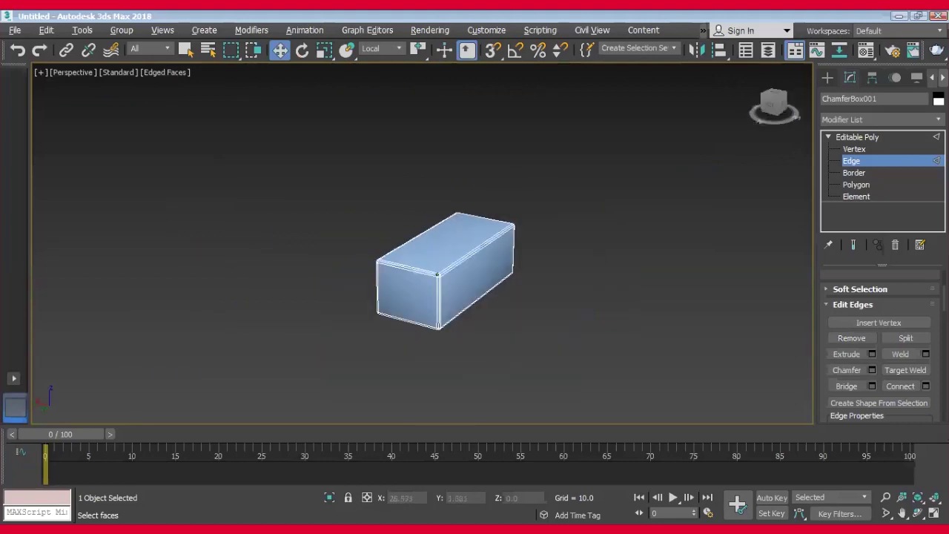
pyautogui.moveTo(561, 287)
pyautogui.keyDown('alt'); pyautogui.mouseDown(button='middle')
pyautogui.moveTo(458, 315)
pyautogui.moveTo(543, 301)
pyautogui.moveTo(496, 300)
pyautogui.mouseUp(button='middle'); pyautogui.keyUp('alt')
pyautogui.scroll(-4, 490, 304)
pyautogui.scroll(2, 467, 327)
pyautogui.scroll(3, 441, 372)
pyautogui.keyDown('alt'); pyautogui.moveTo(441, 373); pyautogui.dragTo(466, 388, button='middle'); pyautogui.keyUp('alt')
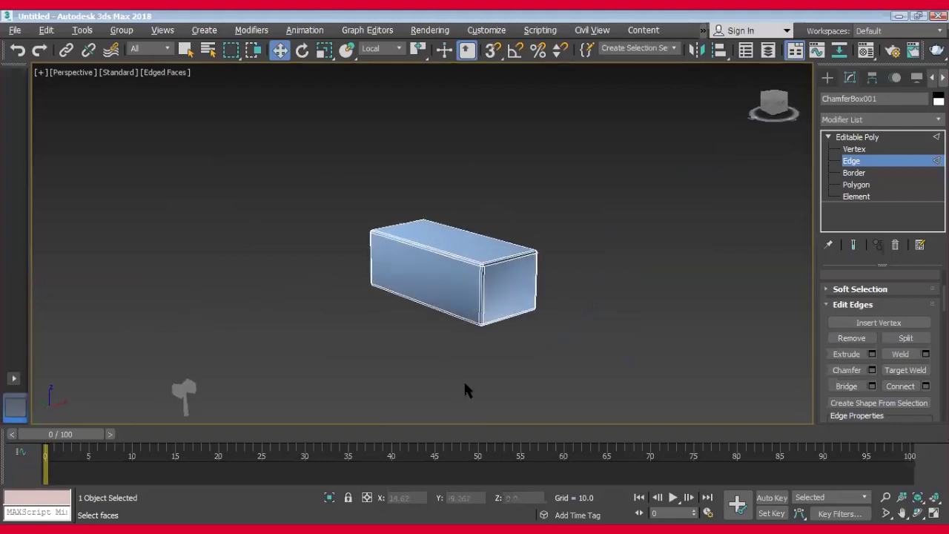
pyautogui.click(839, 139)
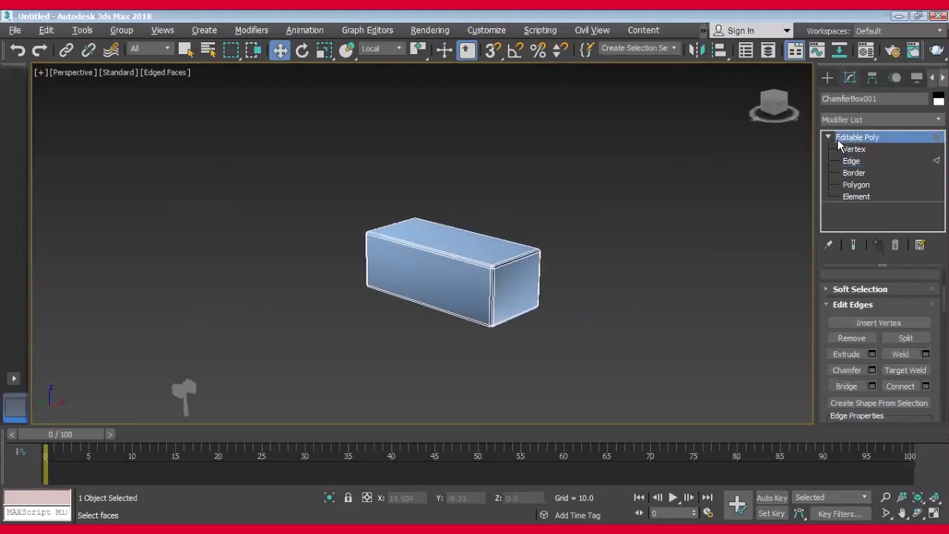
# Create a cylinder with radius 0.608 and height 7.604 beside the chamfer box.
pyautogui.click(684, 252)
pyautogui.click(828, 77)
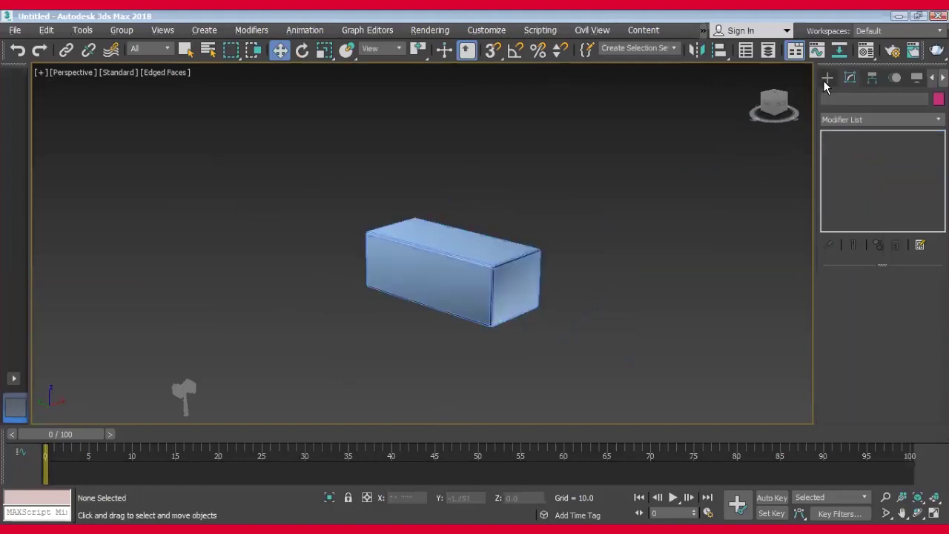
pyautogui.click(834, 119)
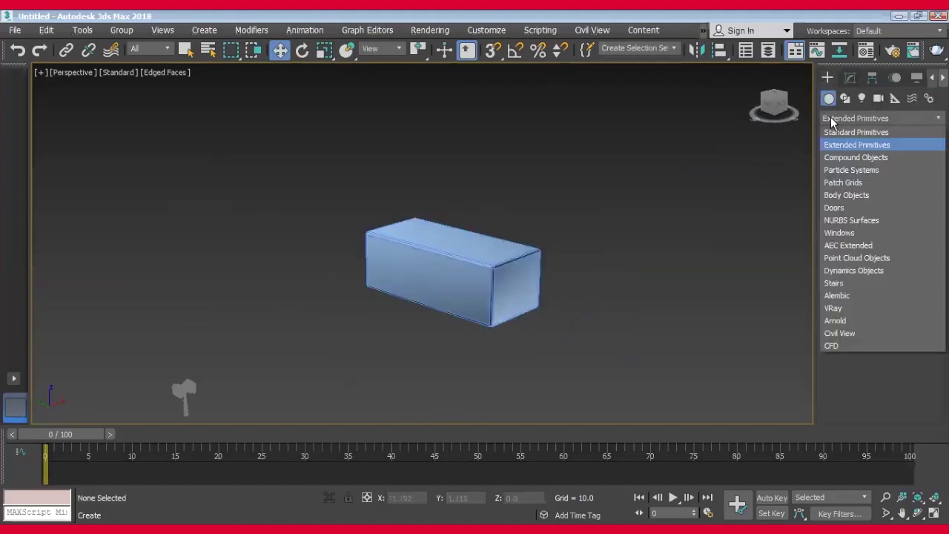
pyautogui.click(835, 127)
pyautogui.click(853, 192)
pyautogui.moveTo(443, 345); pyautogui.dragTo(446, 343)
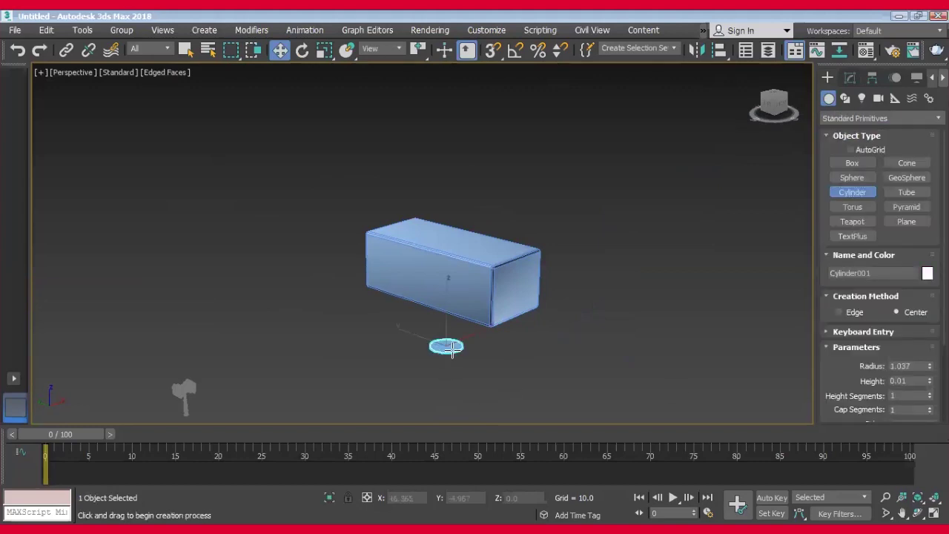
pyautogui.click(451, 219)
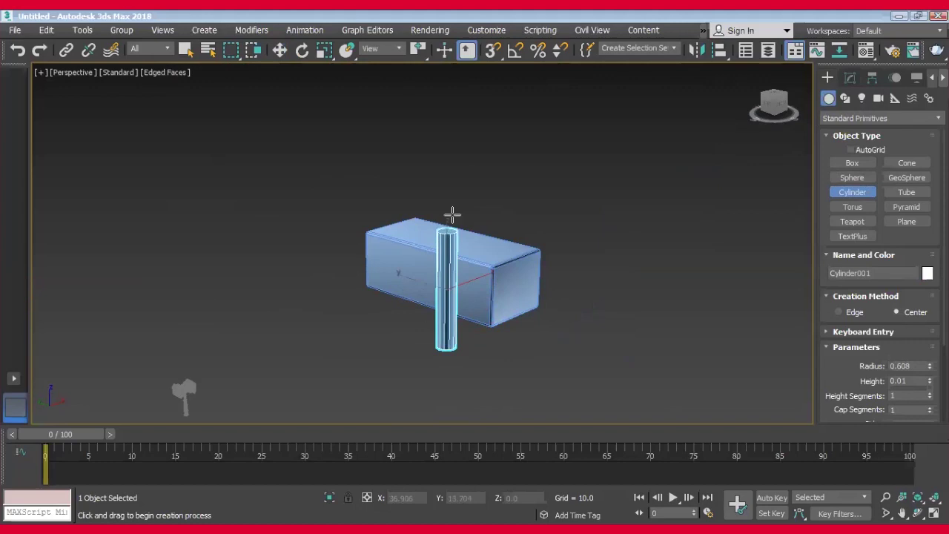
# Switch to Select and Move and orbit to view the box and cylinder together.
pyautogui.moveTo(591, 333); pyautogui.dragTo(586, 359, button='middle')
pyautogui.scroll(2, 619, 314)
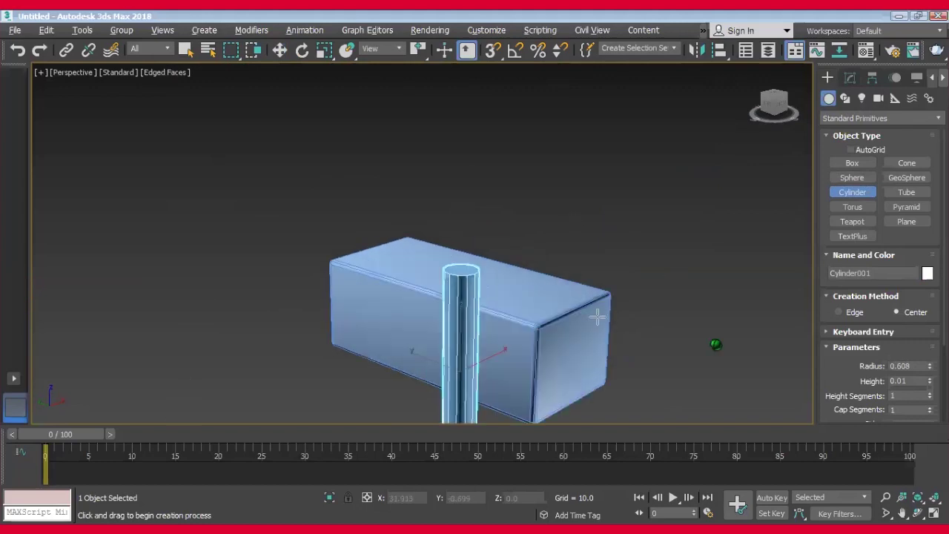
pyautogui.keyDown('alt'); pyautogui.moveTo(714, 344); pyautogui.dragTo(514, 286, button='middle'); pyautogui.keyUp('alt')
pyautogui.click(279, 49)
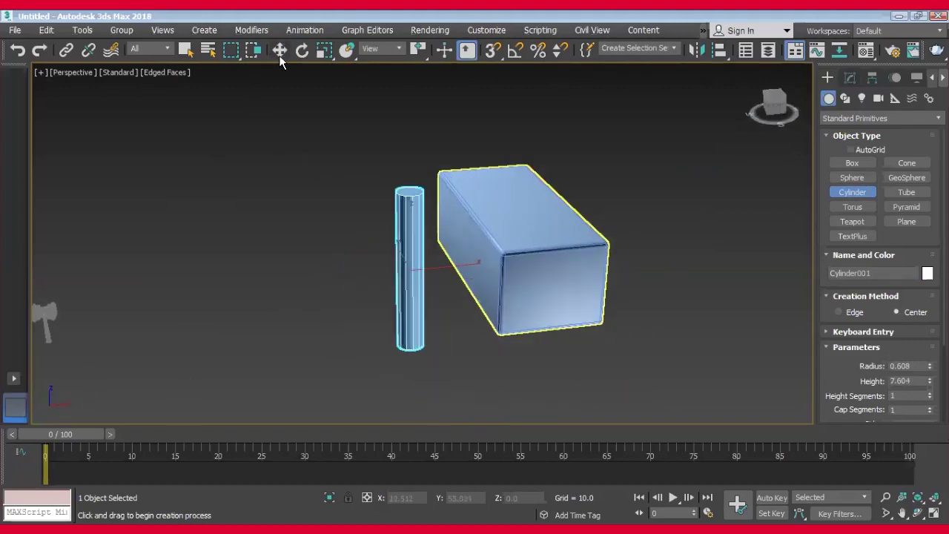
pyautogui.keyDown('alt'); pyautogui.moveTo(374, 274); pyautogui.dragTo(445, 249, button='middle'); pyautogui.keyUp('alt')
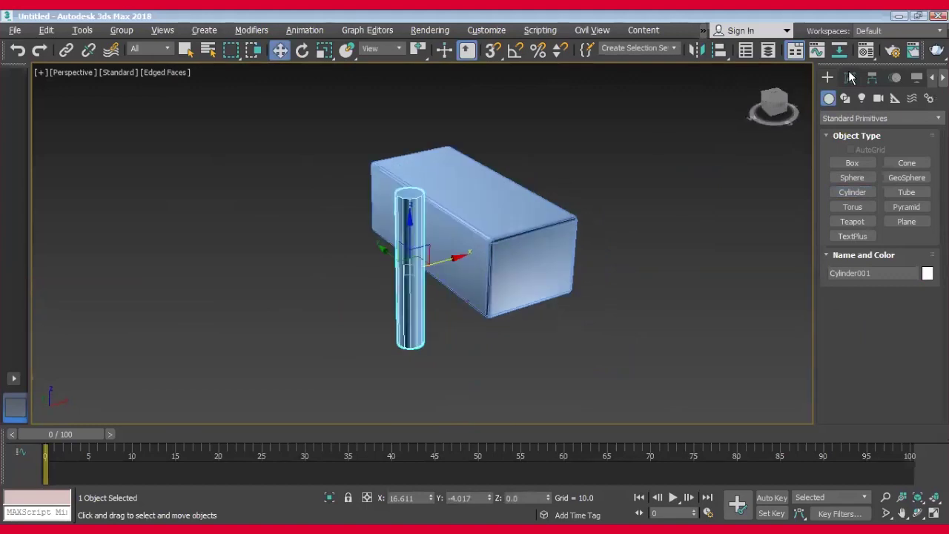
pyautogui.keyDown('alt'); pyautogui.moveTo(525, 330); pyautogui.dragTo(537, 284, button='middle'); pyautogui.keyUp('alt')
pyautogui.moveTo(527, 358)
pyautogui.keyDown('alt'); pyautogui.mouseDown(button='middle')
pyautogui.moveTo(534, 238)
pyautogui.moveTo(522, 248)
pyautogui.mouseUp(button='middle'); pyautogui.keyUp('alt')
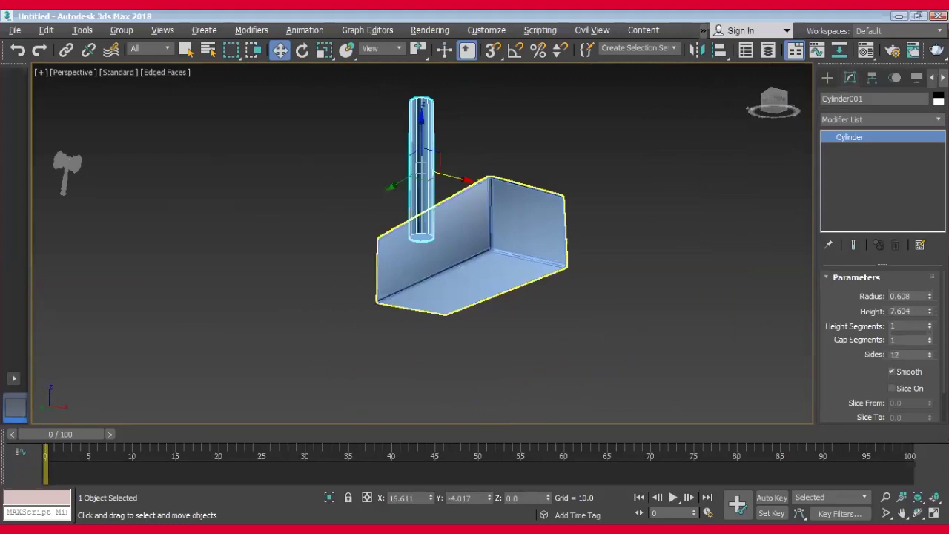
pyautogui.scroll(5, 476, 314)
pyautogui.scroll(-5, 426, 290)
pyautogui.moveTo(450, 254)
pyautogui.keyDown('alt'); pyautogui.mouseDown(button='middle')
pyautogui.moveTo(440, 279)
pyautogui.moveTo(452, 314)
pyautogui.moveTo(436, 317)
pyautogui.moveTo(444, 292)
pyautogui.moveTo(408, 267)
pyautogui.mouseUp(button='middle'); pyautogui.keyUp('alt')
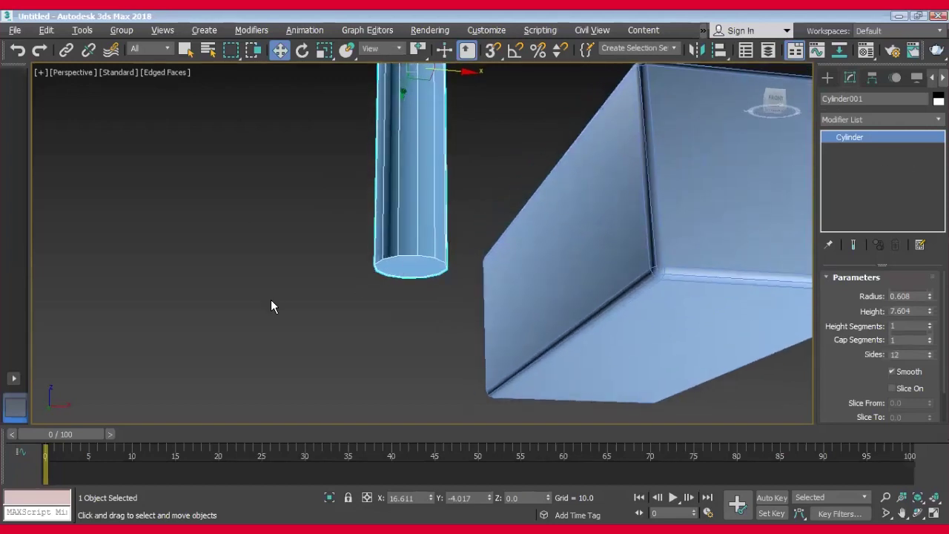
pyautogui.moveTo(845, 375); pyautogui.dragTo(853, 343)
pyautogui.keyDown('alt'); pyautogui.moveTo(307, 327); pyautogui.dragTo(344, 261, button='middle'); pyautogui.keyUp('alt')
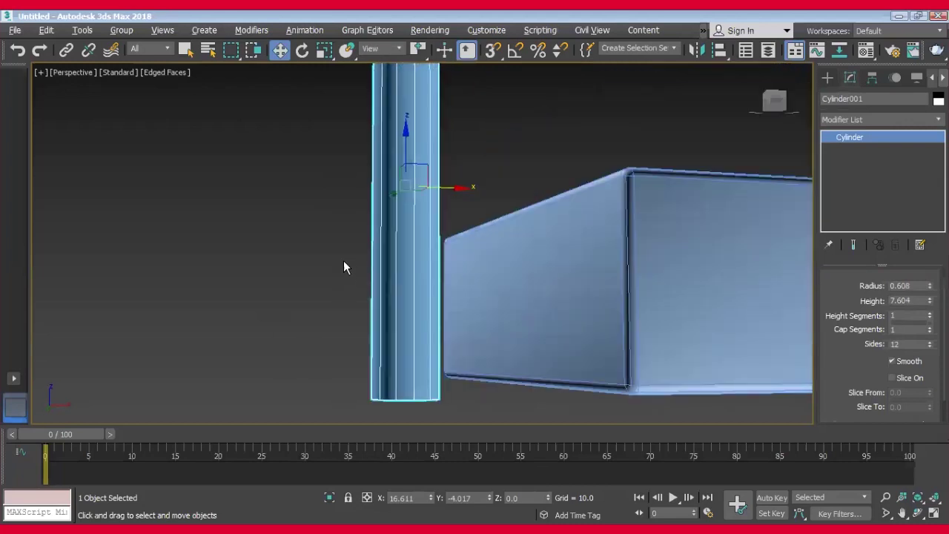
pyautogui.moveTo(343, 316)
pyautogui.keyDown('alt'); pyautogui.mouseDown(button='middle')
pyautogui.moveTo(354, 361)
pyautogui.moveTo(365, 285)
pyautogui.moveTo(365, 304)
pyautogui.moveTo(360, 230)
pyautogui.moveTo(375, 209)
pyautogui.moveTo(381, 233)
pyautogui.mouseUp(button='middle'); pyautogui.keyUp('alt')
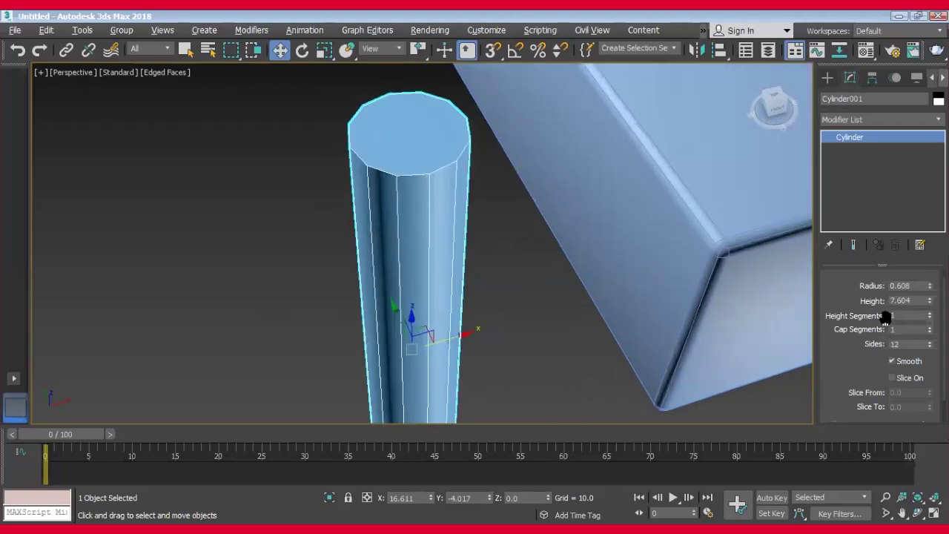
pyautogui.scroll(-2, 863, 373)
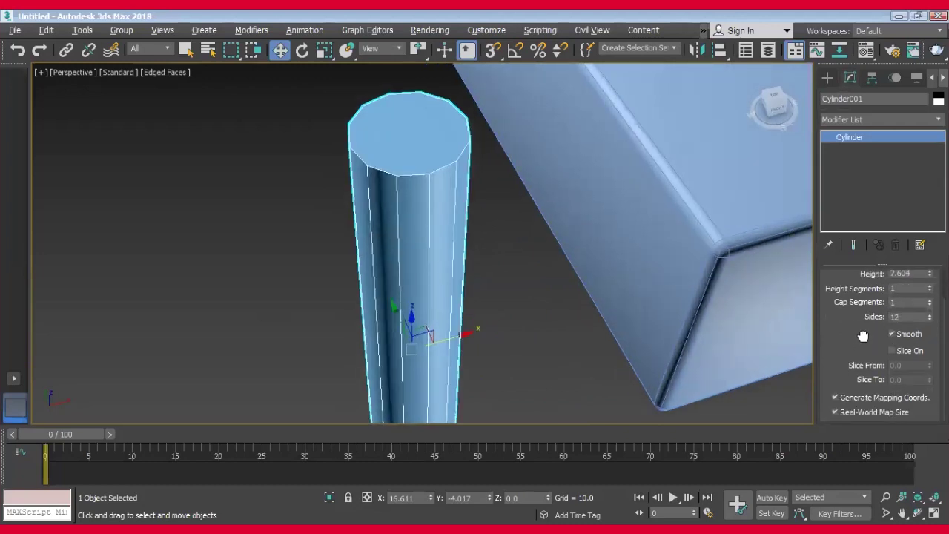
pyautogui.moveTo(861, 312); pyautogui.dragTo(868, 331)
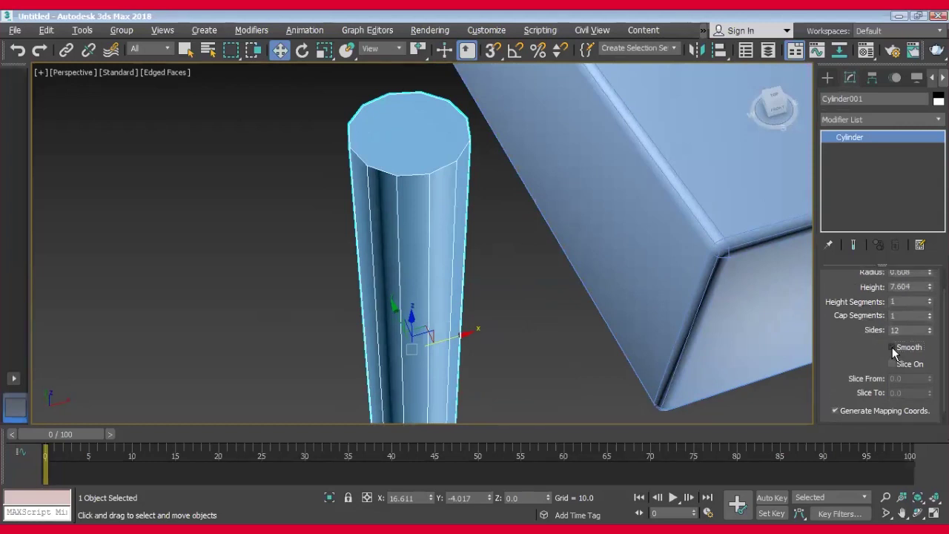
pyautogui.click(893, 350)
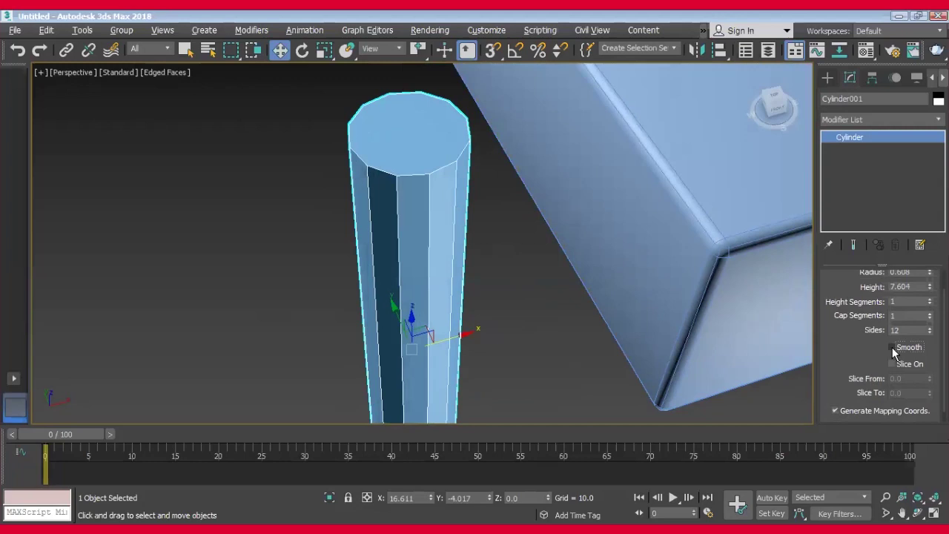
pyautogui.click(893, 347)
pyautogui.click(892, 347)
pyautogui.moveTo(456, 299)
pyautogui.keyDown('alt'); pyautogui.mouseDown(button='middle')
pyautogui.moveTo(492, 280)
pyautogui.moveTo(779, 311)
pyautogui.moveTo(895, 340)
pyautogui.mouseUp(button='middle'); pyautogui.keyUp('alt')
pyautogui.click(892, 347)
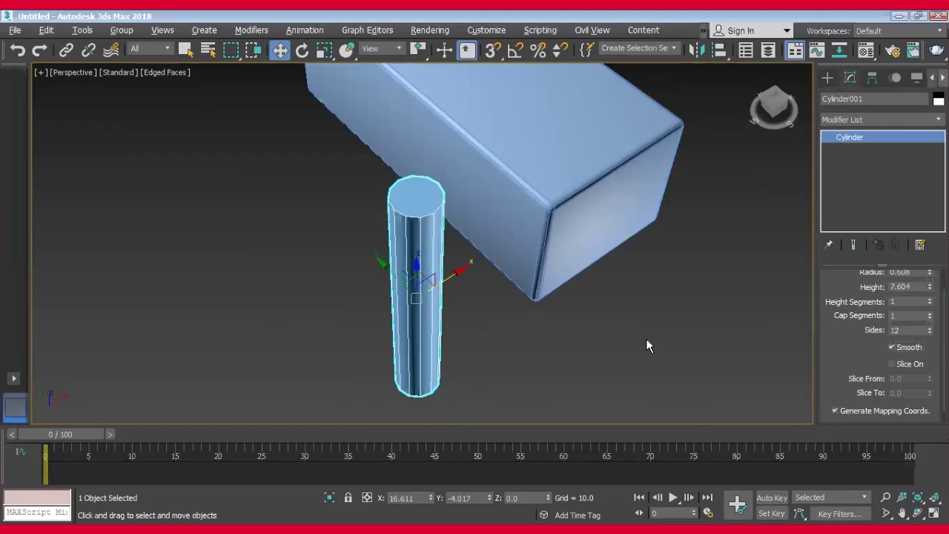
pyautogui.click(496, 340)
pyautogui.moveTo(512, 322)
pyautogui.keyDown('alt'); pyautogui.mouseDown(button='middle')
pyautogui.moveTo(483, 322)
pyautogui.moveTo(475, 152)
pyautogui.moveTo(465, 409)
pyautogui.moveTo(400, 229)
pyautogui.moveTo(384, 220)
pyautogui.mouseUp(button='middle'); pyautogui.keyUp('alt')
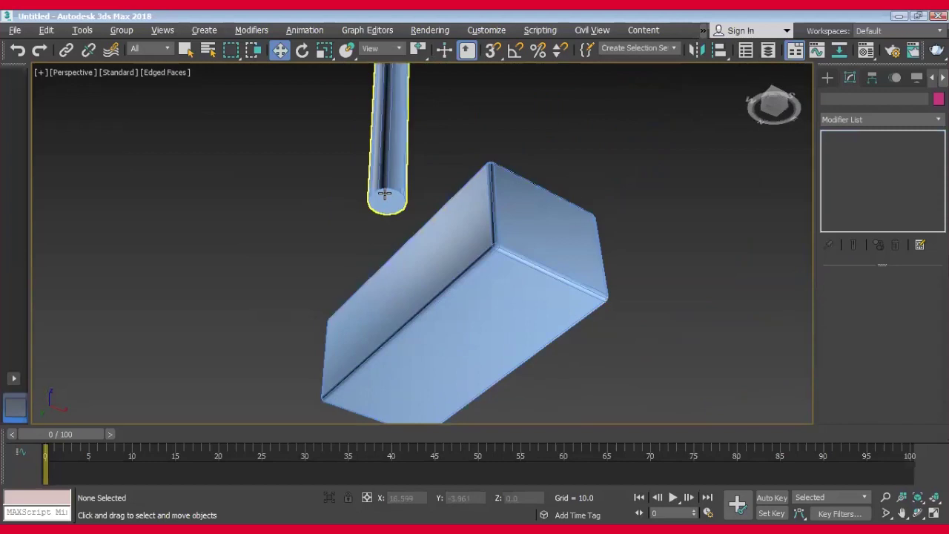
# Convert Cylinder001 to an Editable Poly from the modifier stack right-click menu.
pyautogui.click(384, 194)
pyautogui.rightClick(860, 141)
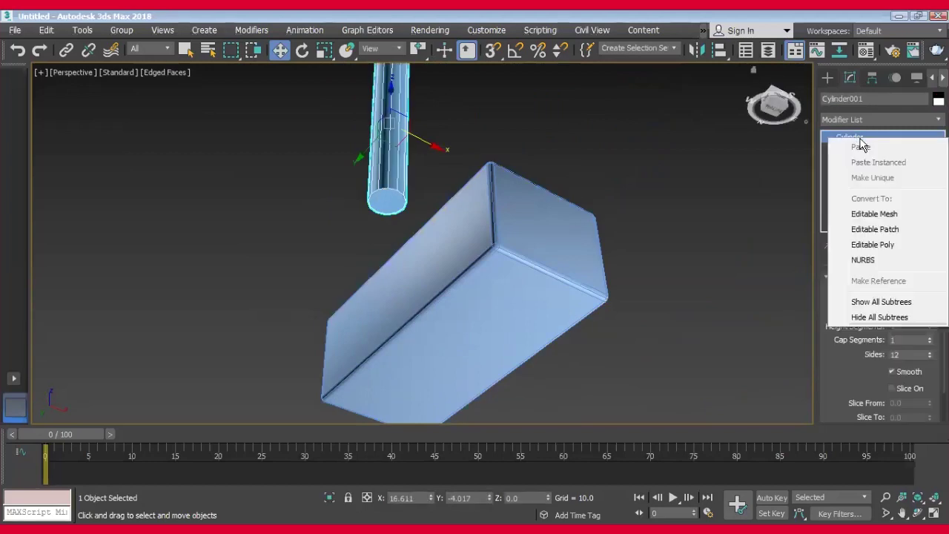
pyautogui.click(882, 245)
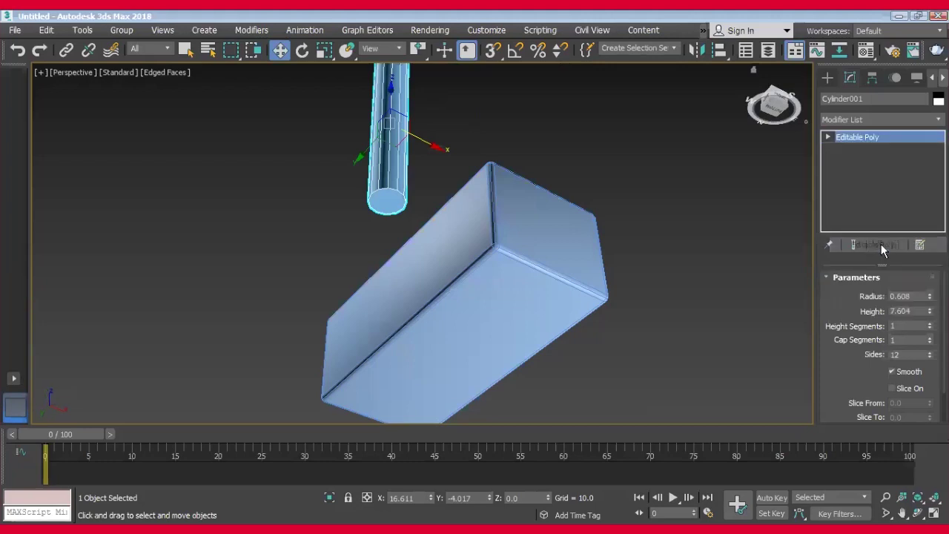
# Test the cylinder's Polygon level by picking its bottom cap, then return to object level.
pyautogui.click(829, 138)
pyautogui.click(855, 185)
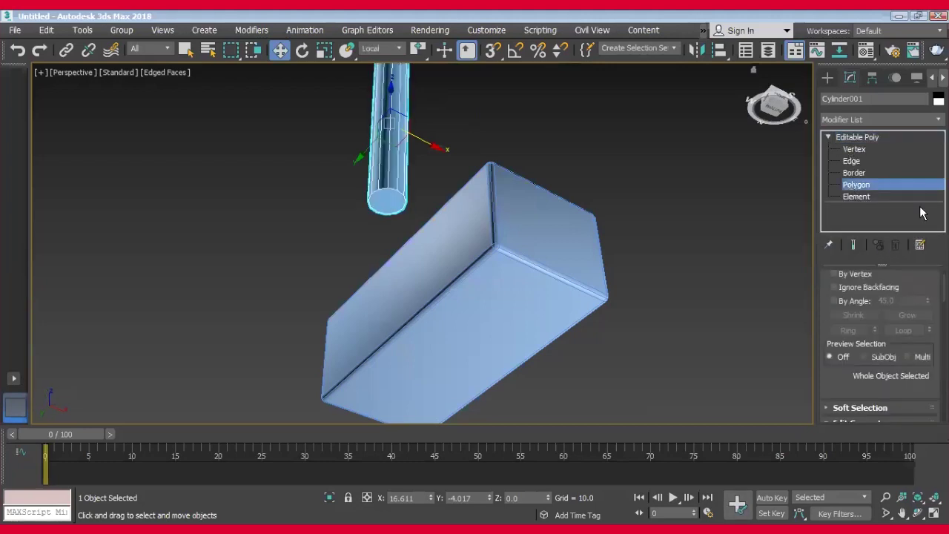
pyautogui.click(388, 202)
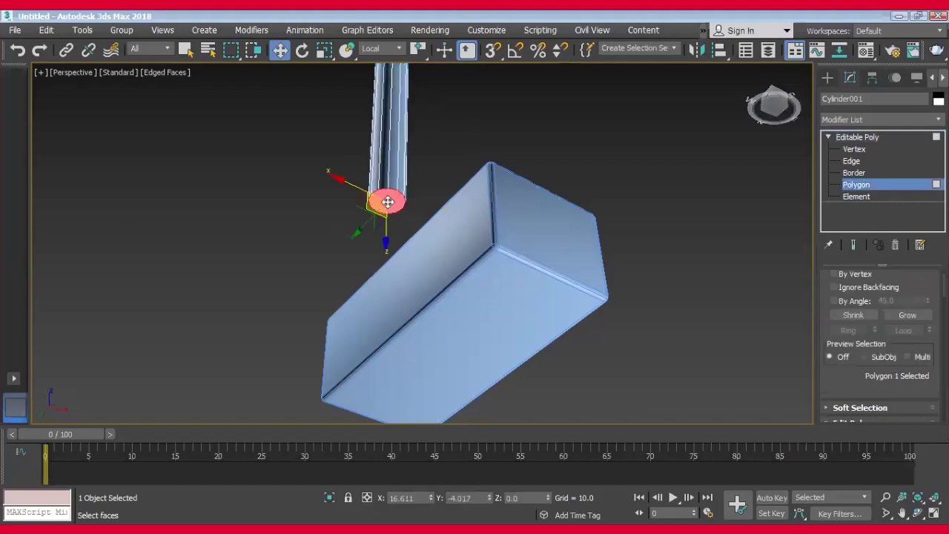
pyautogui.keyDown('alt'); pyautogui.click(388, 202); pyautogui.keyUp('alt')
pyautogui.keyDown('alt'); pyautogui.moveTo(405, 329); pyautogui.dragTo(444, 221, button='middle'); pyautogui.keyUp('alt')
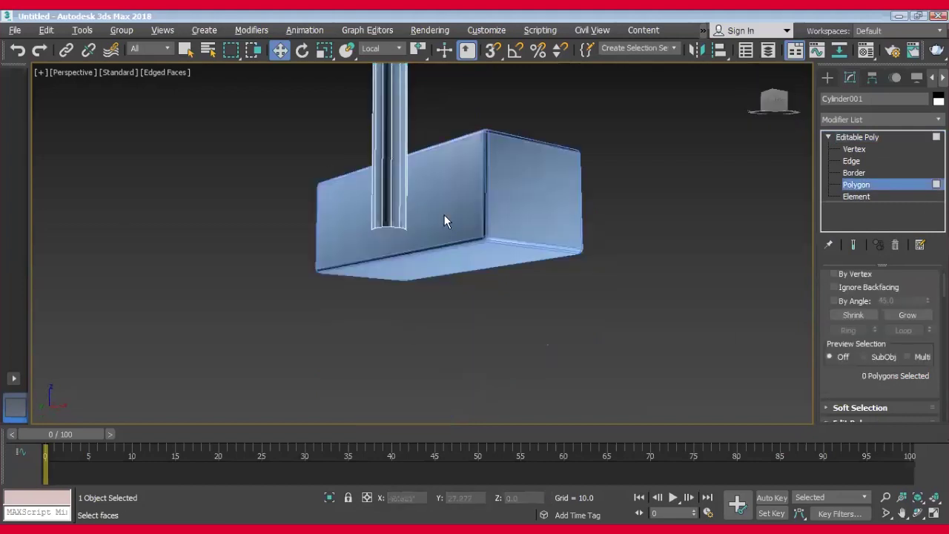
pyautogui.moveTo(476, 353)
pyautogui.keyDown('alt'); pyautogui.mouseDown(button='middle')
pyautogui.moveTo(445, 235)
pyautogui.moveTo(416, 335)
pyautogui.mouseUp(button='middle'); pyautogui.keyUp('alt')
pyautogui.moveTo(417, 294)
pyautogui.keyDown('alt'); pyautogui.mouseDown(button='middle')
pyautogui.moveTo(447, 302)
pyautogui.moveTo(769, 189)
pyautogui.mouseUp(button='middle'); pyautogui.keyUp('alt')
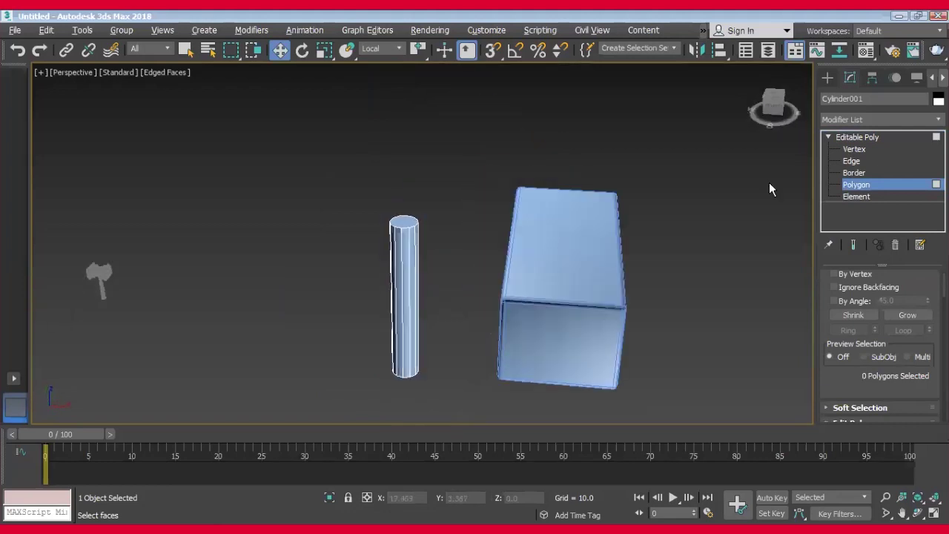
pyautogui.click(866, 136)
# Move the cylinder down, sideways along X and back up against the box's underside.
pyautogui.click(400, 254)
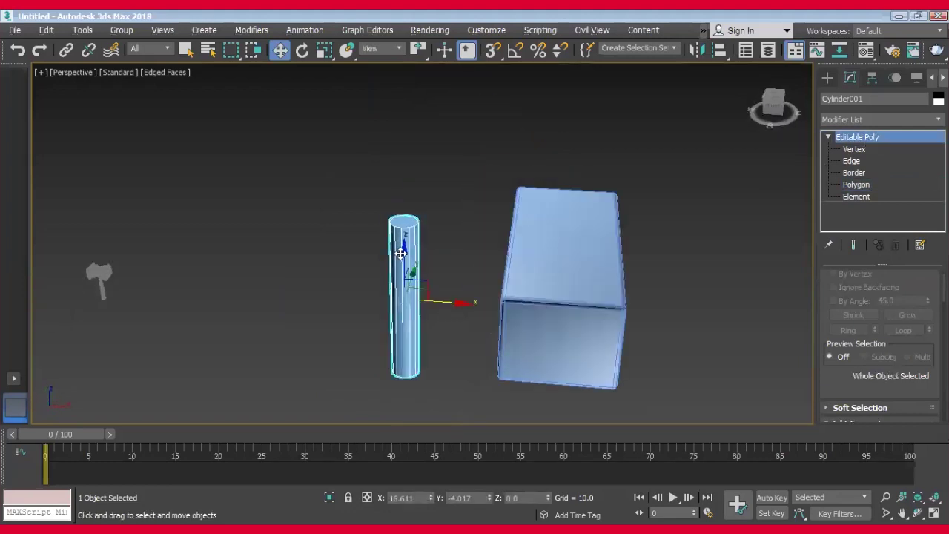
pyautogui.moveTo(400, 253); pyautogui.dragTo(400, 365)
pyautogui.moveTo(401, 365)
pyautogui.keyDown('alt'); pyautogui.mouseDown(button='middle')
pyautogui.moveTo(585, 346)
pyautogui.moveTo(569, 204)
pyautogui.moveTo(586, 237)
pyautogui.moveTo(544, 233)
pyautogui.moveTo(531, 267)
pyautogui.mouseUp(button='middle'); pyautogui.keyUp('alt')
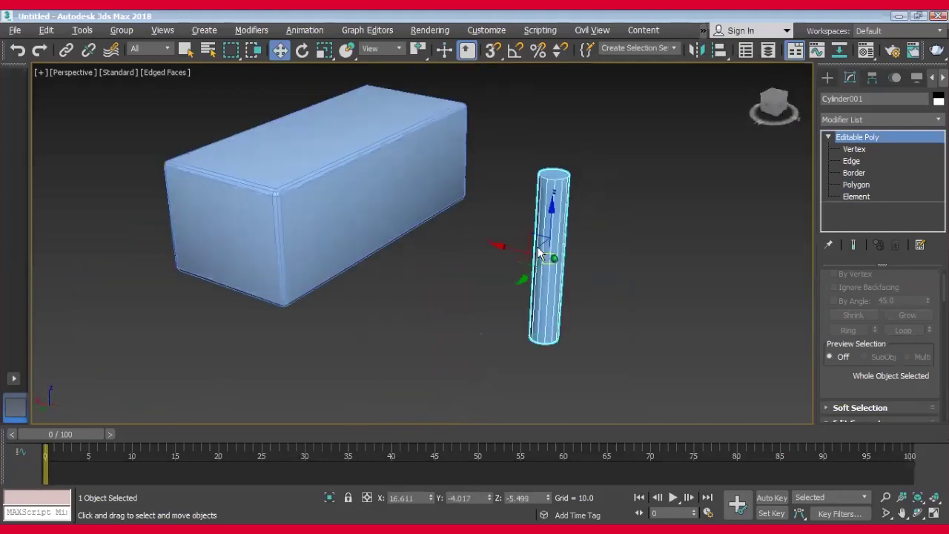
pyautogui.scroll(2, 540, 254)
pyautogui.moveTo(536, 250)
pyautogui.mouseDown()
pyautogui.moveTo(376, 192)
pyautogui.moveTo(381, 275)
pyautogui.moveTo(429, 289)
pyautogui.mouseUp()
pyautogui.moveTo(429, 290)
pyautogui.keyDown('alt'); pyautogui.mouseDown(button='middle')
pyautogui.moveTo(461, 276)
pyautogui.moveTo(443, 237)
pyautogui.moveTo(399, 241)
pyautogui.mouseUp(button='middle'); pyautogui.keyUp('alt')
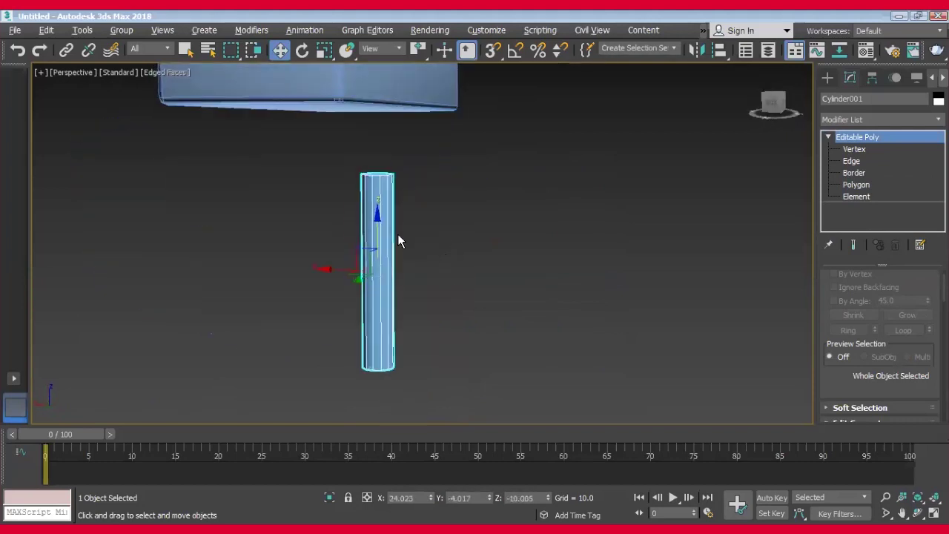
pyautogui.moveTo(377, 216); pyautogui.dragTo(375, 152)
pyautogui.moveTo(430, 253)
pyautogui.keyDown('alt'); pyautogui.mouseDown(button='middle')
pyautogui.moveTo(440, 277)
pyautogui.moveTo(379, 279)
pyautogui.mouseUp(button='middle'); pyautogui.keyUp('alt')
pyautogui.moveTo(328, 313)
pyautogui.keyDown('alt'); pyautogui.mouseDown(button='middle')
pyautogui.moveTo(358, 304)
pyautogui.moveTo(430, 317)
pyautogui.mouseUp(button='middle'); pyautogui.keyUp('alt')
# Centre the cylinder under the box along Y and lower it slightly.
pyautogui.scroll(2, 431, 317)
pyautogui.moveTo(417, 328); pyautogui.dragTo(297, 313)
pyautogui.moveTo(589, 377)
pyautogui.keyDown('alt'); pyautogui.mouseDown(button='middle')
pyautogui.moveTo(517, 331)
pyautogui.moveTo(530, 299)
pyautogui.moveTo(471, 316)
pyautogui.mouseUp(button='middle'); pyautogui.keyUp('alt')
pyautogui.moveTo(388, 257); pyautogui.dragTo(344, 310)
pyautogui.moveTo(344, 310)
pyautogui.keyDown('alt'); pyautogui.mouseDown(button='middle')
pyautogui.moveTo(467, 327)
pyautogui.moveTo(455, 318)
pyautogui.moveTo(479, 340)
pyautogui.moveTo(650, 327)
pyautogui.mouseUp(button='middle'); pyautogui.keyUp('alt')
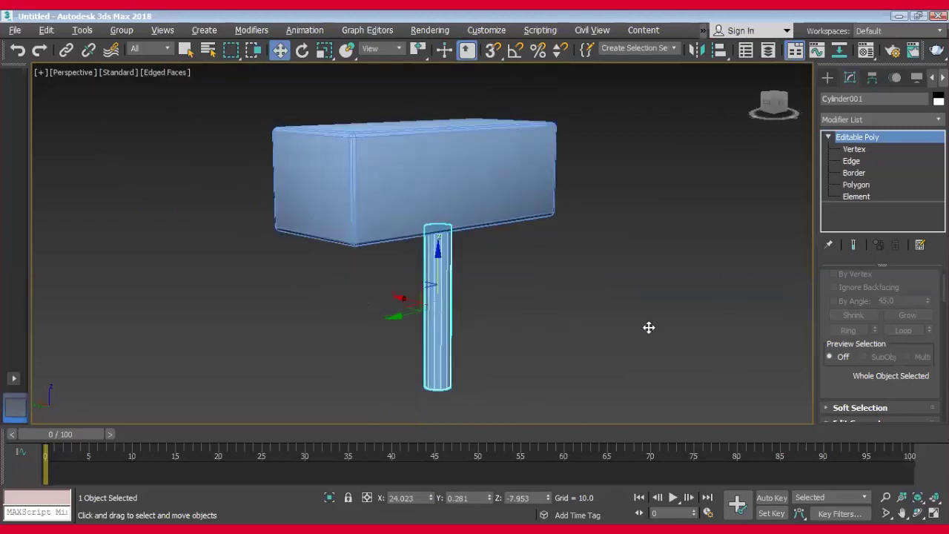
pyautogui.keyDown('alt'); pyautogui.moveTo(477, 305); pyautogui.dragTo(521, 307, button='middle'); pyautogui.keyUp('alt')
# Reselect the cylinder and move it out to the right of the box.
pyautogui.click(483, 310)
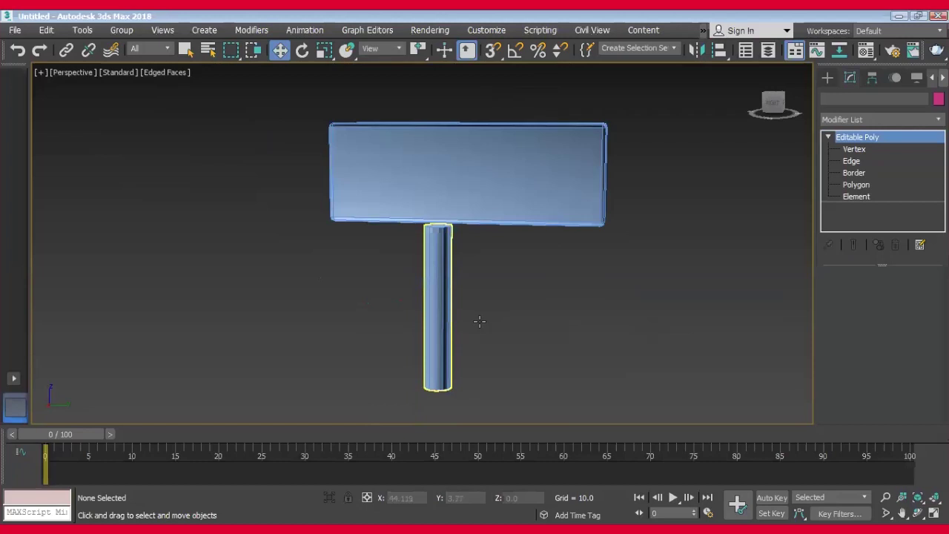
pyautogui.click(480, 321)
pyautogui.moveTo(502, 307); pyautogui.dragTo(757, 327)
pyautogui.moveTo(566, 316)
pyautogui.keyDown('alt'); pyautogui.mouseDown(button='middle')
pyautogui.moveTo(487, 322)
pyautogui.moveTo(458, 298)
pyautogui.mouseUp(button='middle'); pyautogui.keyUp('alt')
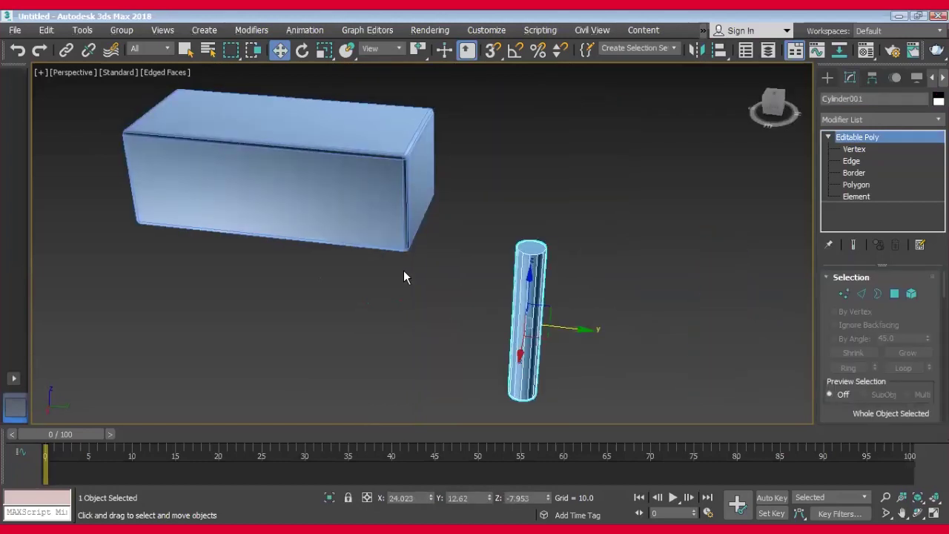
# Select the hammer-head box and Ctrl-add the cylinder to the selection.
pyautogui.click(275, 152)
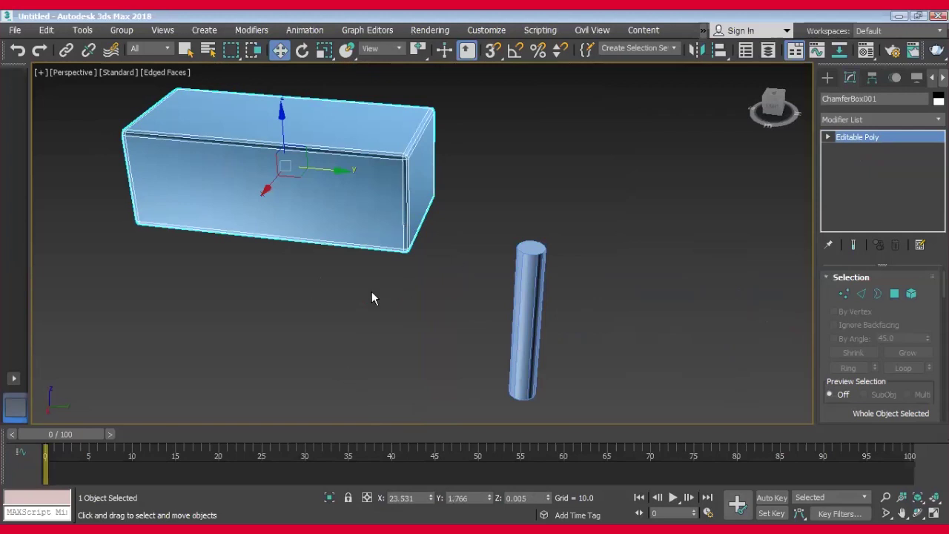
pyautogui.moveTo(371, 297); pyautogui.dragTo(460, 305, button='middle')
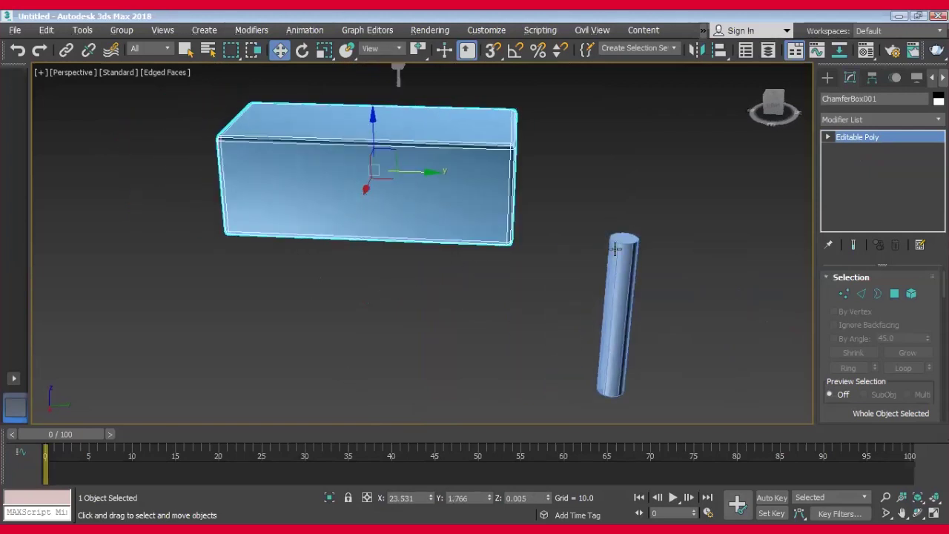
pyautogui.keyDown('ctrl'); pyautogui.click(616, 252); pyautogui.keyUp('ctrl')
pyautogui.moveTo(568, 284)
pyautogui.keyDown('alt'); pyautogui.mouseDown(button='middle')
pyautogui.moveTo(570, 271)
pyautogui.moveTo(565, 293)
pyautogui.moveTo(552, 298)
pyautogui.moveTo(556, 316)
pyautogui.mouseUp(button='middle'); pyautogui.keyUp('alt')
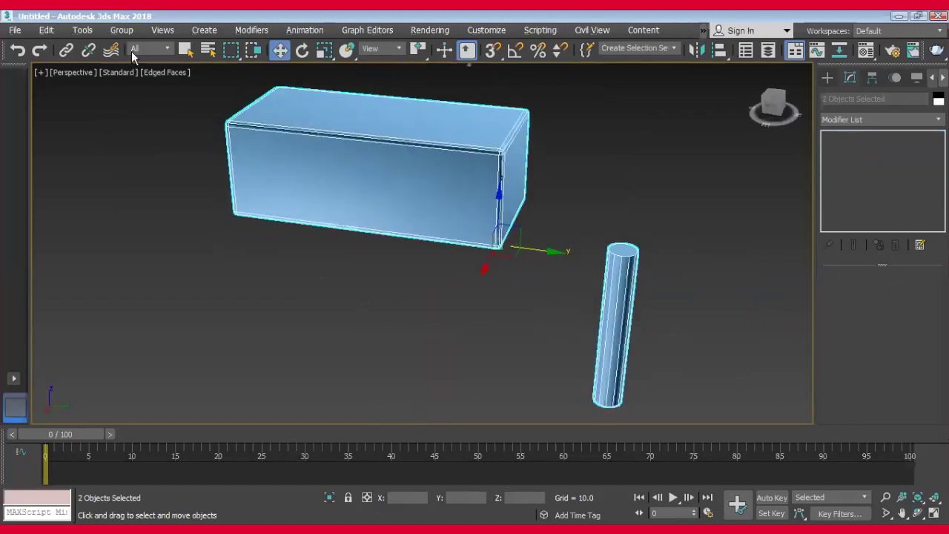
# Align Cylinder001 to ChamferBox001 Center to Center on X, Y and Z Position.
pyautogui.click(85, 33)
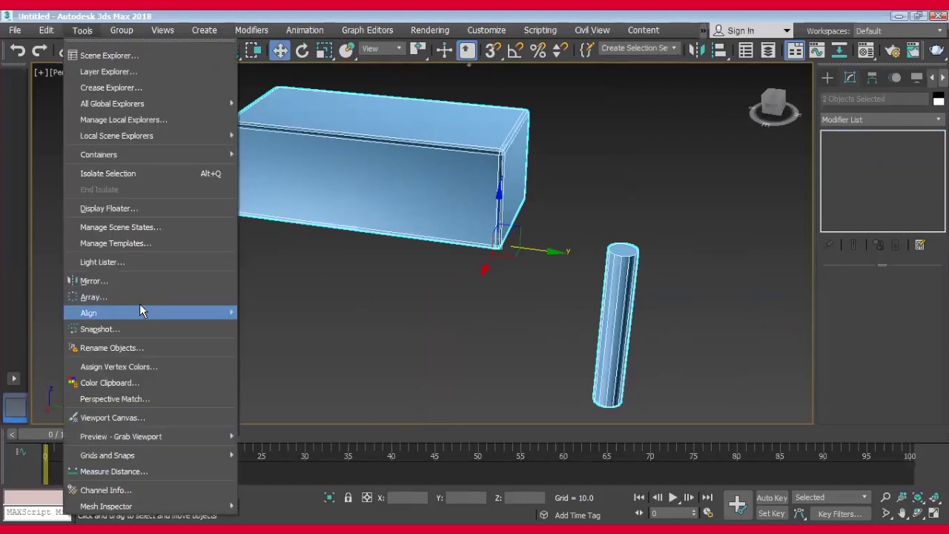
pyautogui.moveTo(88, 313)
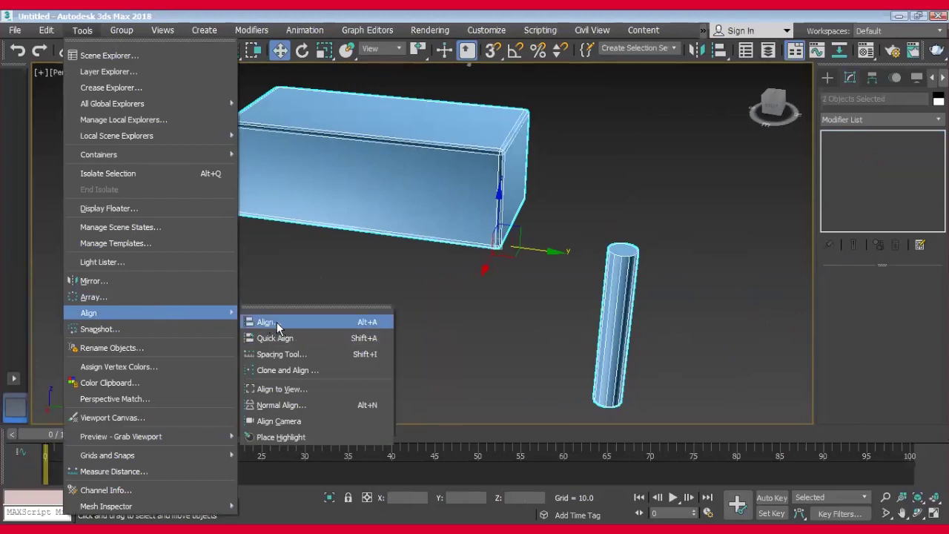
pyautogui.click(270, 325)
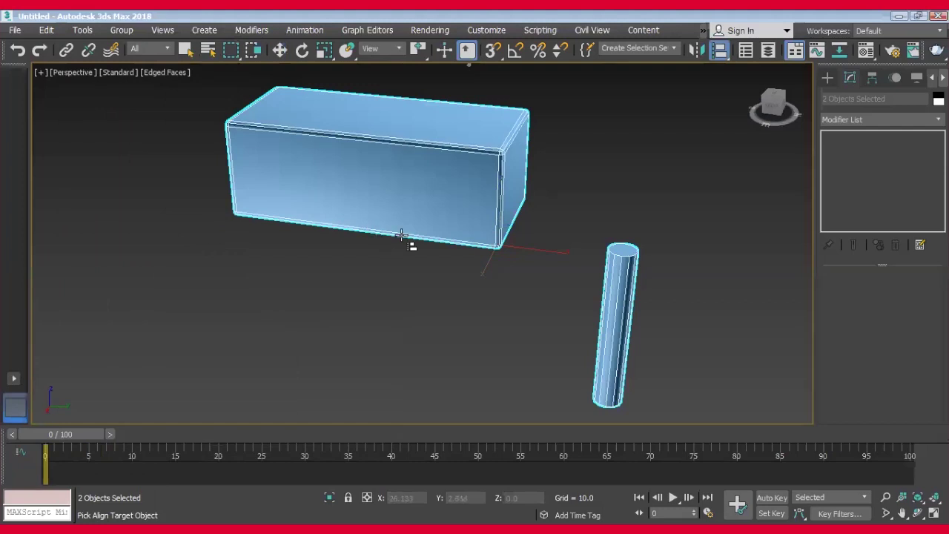
pyautogui.click(426, 235)
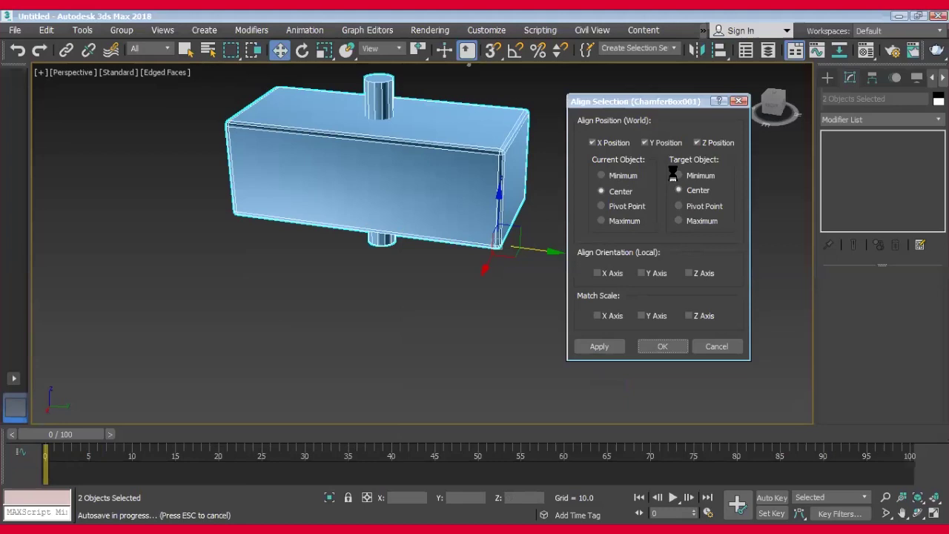
pyautogui.click(650, 345)
pyautogui.moveTo(524, 359)
pyautogui.keyDown('alt'); pyautogui.mouseDown(button='middle')
pyautogui.moveTo(483, 354)
pyautogui.moveTo(501, 249)
pyautogui.moveTo(481, 321)
pyautogui.mouseUp(button='middle'); pyautogui.keyUp('alt')
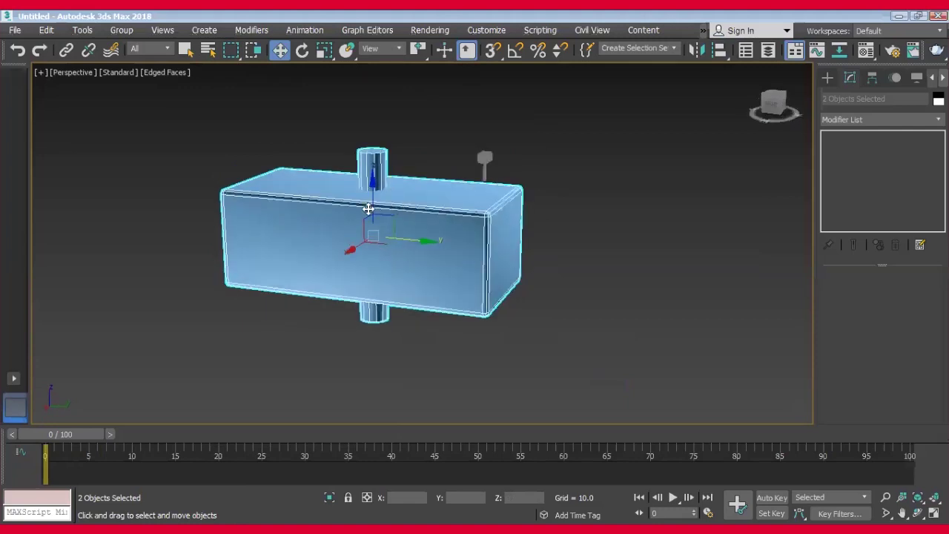
# Select the cylinder alone and drag it down beneath the box along Z.
pyautogui.click(383, 349)
pyautogui.click(369, 166)
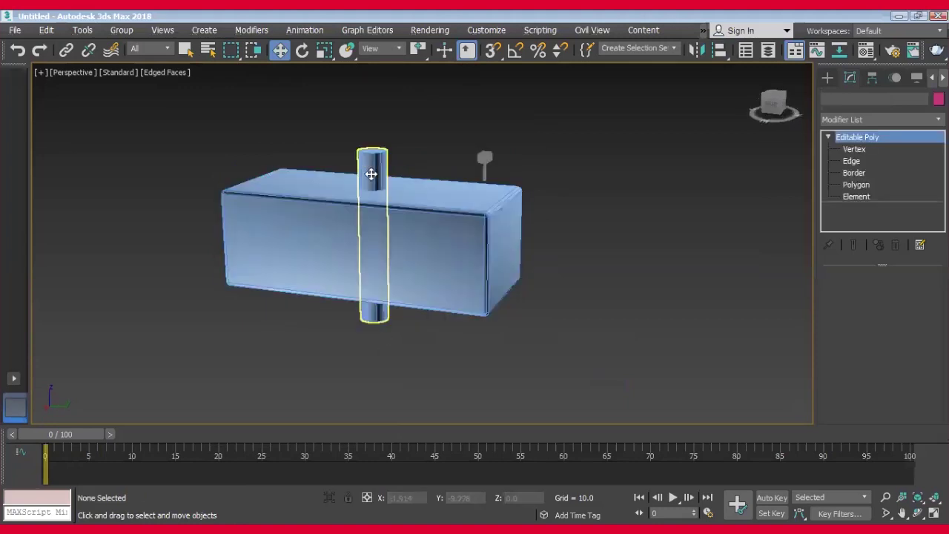
pyautogui.click(371, 174)
pyautogui.moveTo(372, 178); pyautogui.dragTo(371, 386)
pyautogui.moveTo(452, 314)
pyautogui.keyDown('alt'); pyautogui.mouseDown(button='middle')
pyautogui.moveTo(432, 309)
pyautogui.moveTo(436, 295)
pyautogui.mouseUp(button='middle'); pyautogui.keyUp('alt')
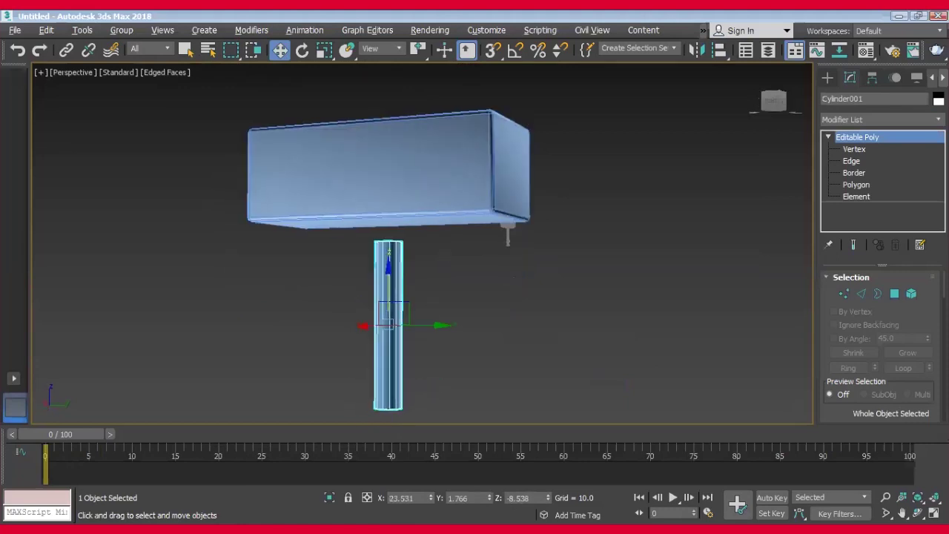
pyautogui.scroll(4, 436, 295)
pyautogui.moveTo(364, 334); pyautogui.dragTo(364, 311)
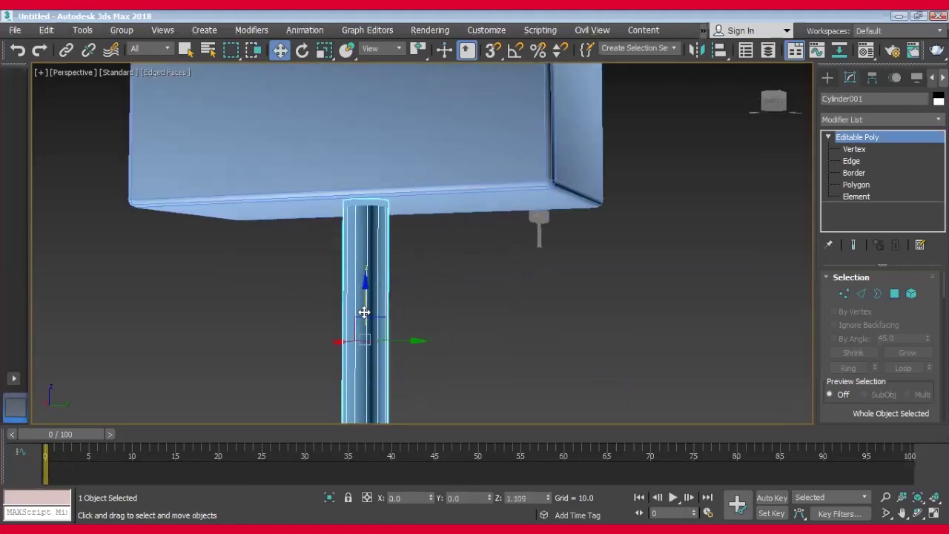
# Use edge snapping and zoom to nudge the cylinder's top up toward the box.
pyautogui.click(495, 50)
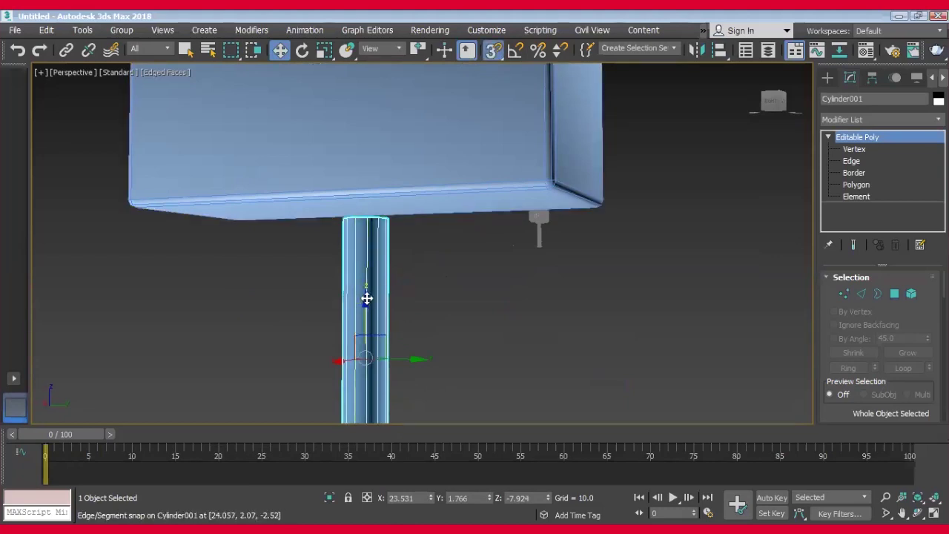
pyautogui.scroll(1, 365, 293)
pyautogui.scroll(1, 362, 306)
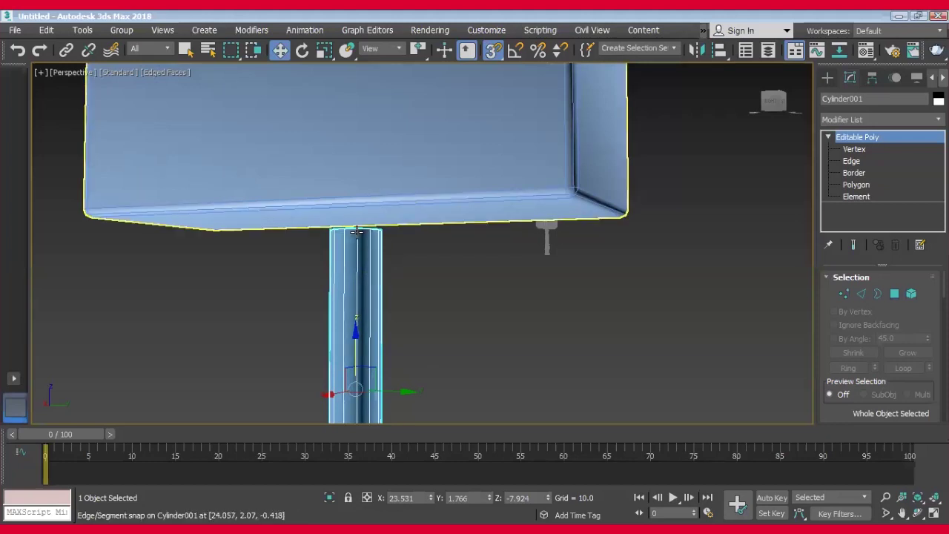
pyautogui.press('s')
pyautogui.moveTo(357, 344); pyautogui.dragTo(365, 331)
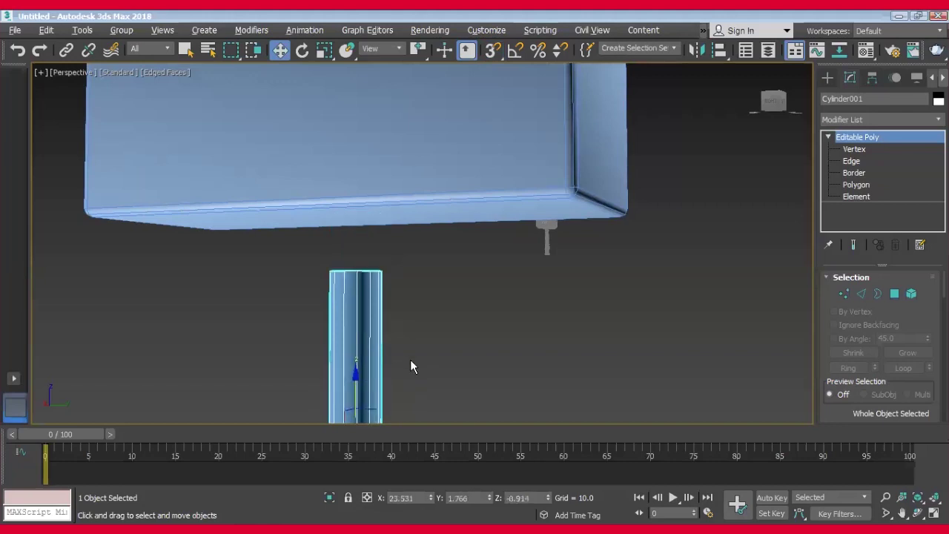
pyautogui.keyDown('alt'); pyautogui.moveTo(411, 359); pyautogui.dragTo(367, 271, button='middle'); pyautogui.keyUp('alt')
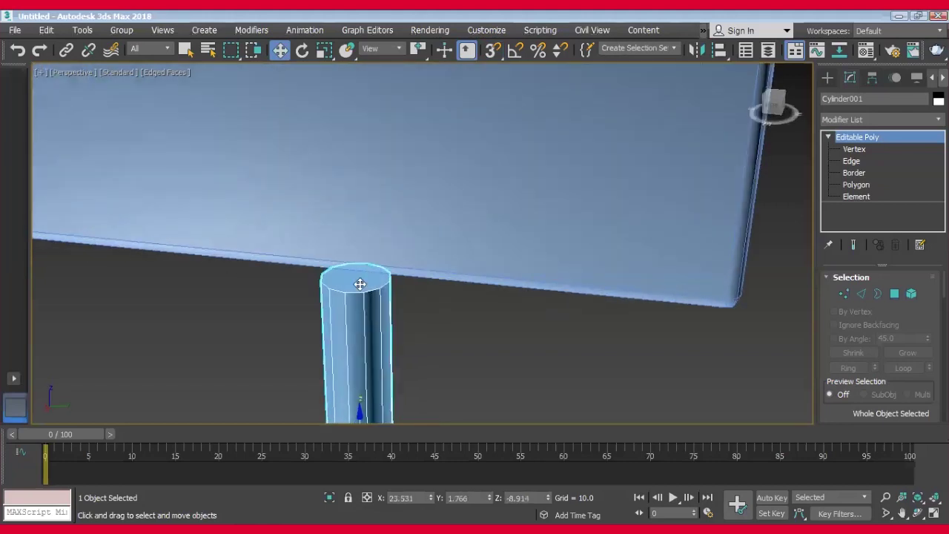
# Check the cylinder's top cap face at Polygon level, then return to object level.
pyautogui.rightClick(357, 281)
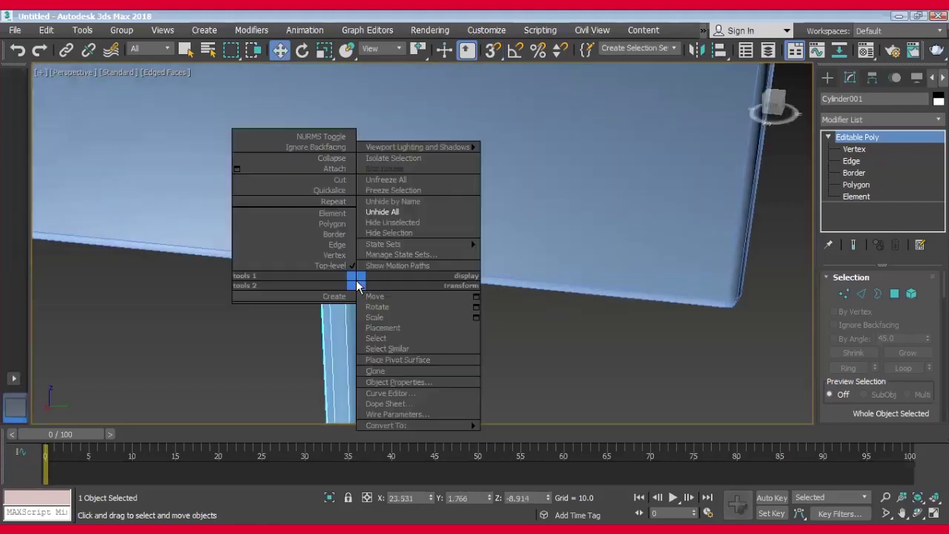
pyautogui.click(858, 185)
pyautogui.click(354, 281)
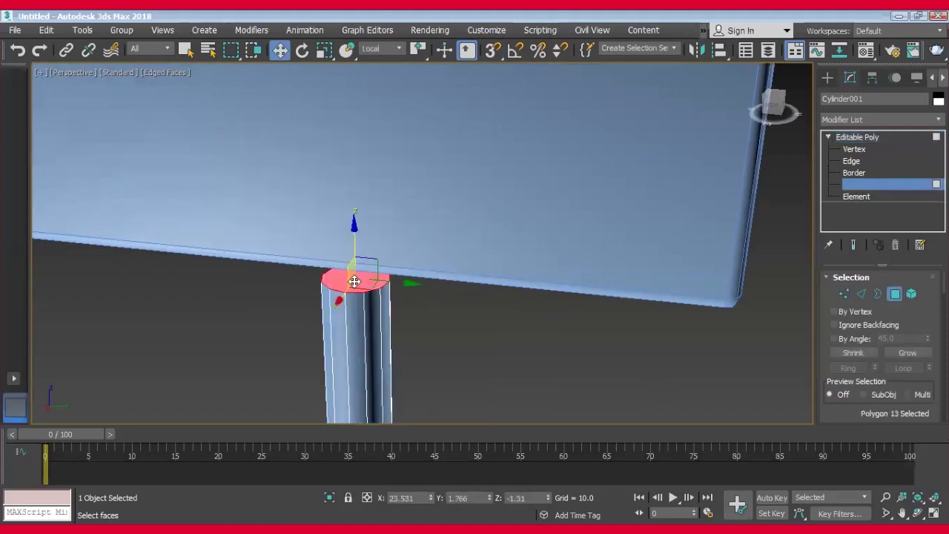
pyautogui.keyDown('alt'); pyautogui.click(355, 281); pyautogui.keyUp('alt')
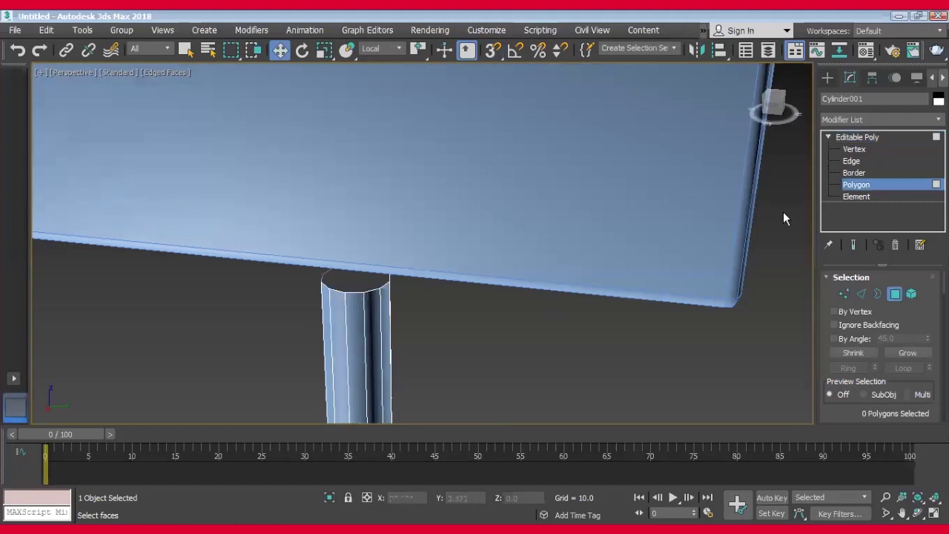
pyautogui.click(871, 138)
pyautogui.moveTo(420, 323)
pyautogui.keyDown('alt'); pyautogui.mouseDown(button='middle')
pyautogui.moveTo(425, 361)
pyautogui.moveTo(458, 330)
pyautogui.moveTo(447, 321)
pyautogui.mouseUp(button='middle'); pyautogui.keyUp('alt')
# Raise the cylinder to seat against the box bottom and inspect the finished hammer.
pyautogui.moveTo(382, 313)
pyautogui.mouseDown()
pyautogui.moveTo(383, 255)
pyautogui.moveTo(387, 243)
pyautogui.moveTo(399, 246)
pyautogui.mouseUp()
pyautogui.moveTo(400, 247)
pyautogui.keyDown('alt'); pyautogui.mouseDown(button='middle')
pyautogui.moveTo(555, 314)
pyautogui.moveTo(551, 258)
pyautogui.moveTo(583, 322)
pyautogui.moveTo(500, 324)
pyautogui.moveTo(600, 324)
pyautogui.mouseUp(button='middle'); pyautogui.keyUp('alt')
pyautogui.scroll(-5, 553, 269)
pyautogui.keyDown('alt'); pyautogui.moveTo(541, 330); pyautogui.dragTo(583, 319, button='middle'); pyautogui.keyUp('alt')
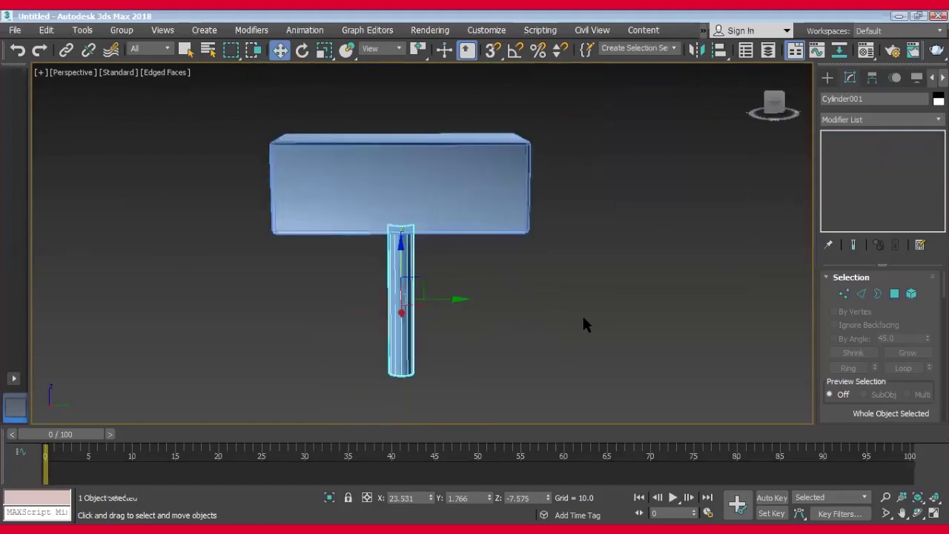
pyautogui.click(482, 303)
pyautogui.moveTo(307, 297)
pyautogui.keyDown('alt'); pyautogui.mouseDown(button='middle')
pyautogui.moveTo(465, 362)
pyautogui.moveTo(404, 388)
pyautogui.mouseUp(button='middle'); pyautogui.keyUp('alt')
pyautogui.moveTo(411, 328)
pyautogui.keyDown('alt'); pyautogui.mouseDown(button='middle')
pyautogui.moveTo(511, 314)
pyautogui.moveTo(460, 324)
pyautogui.mouseUp(button='middle'); pyautogui.keyUp('alt')
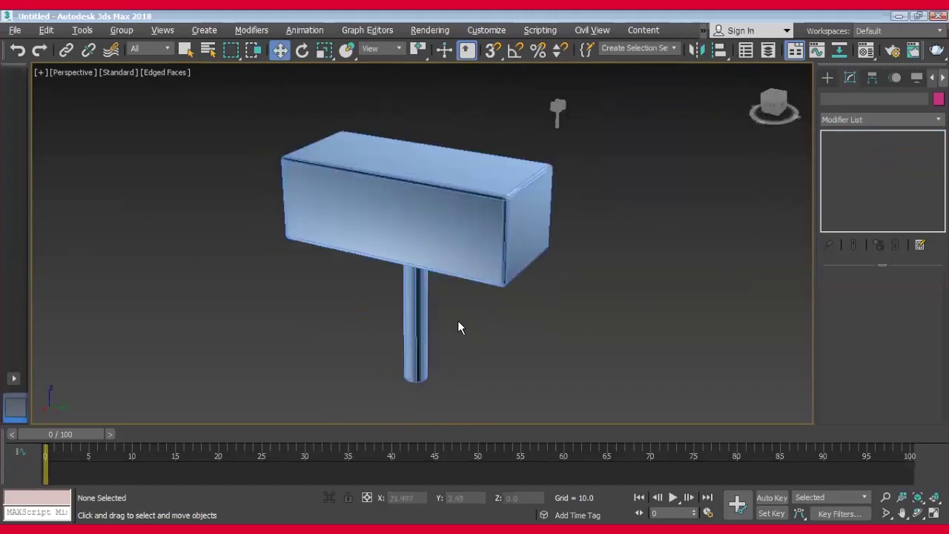
# Select the hammer-head box and add an Unwrap UVW modifier from the modifier list.
pyautogui.click(484, 238)
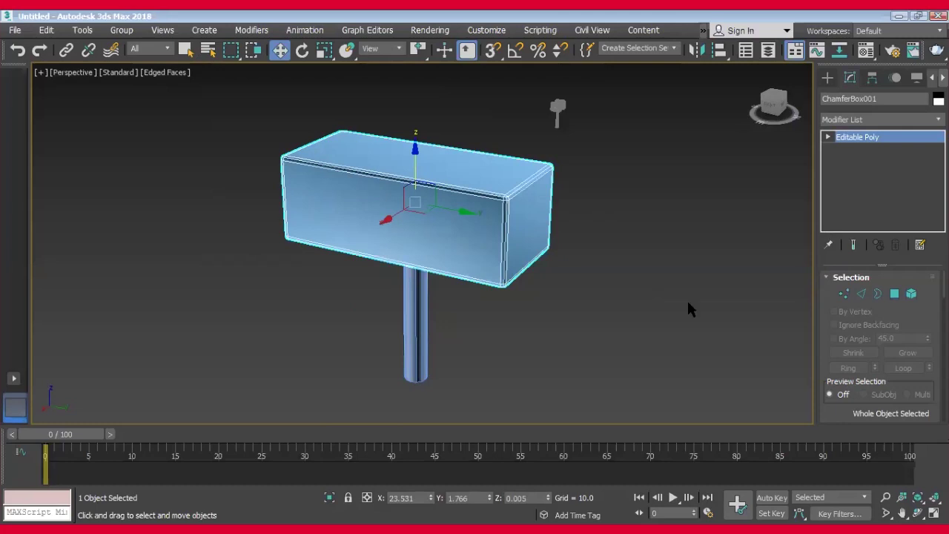
pyautogui.click(480, 295)
pyautogui.click(500, 234)
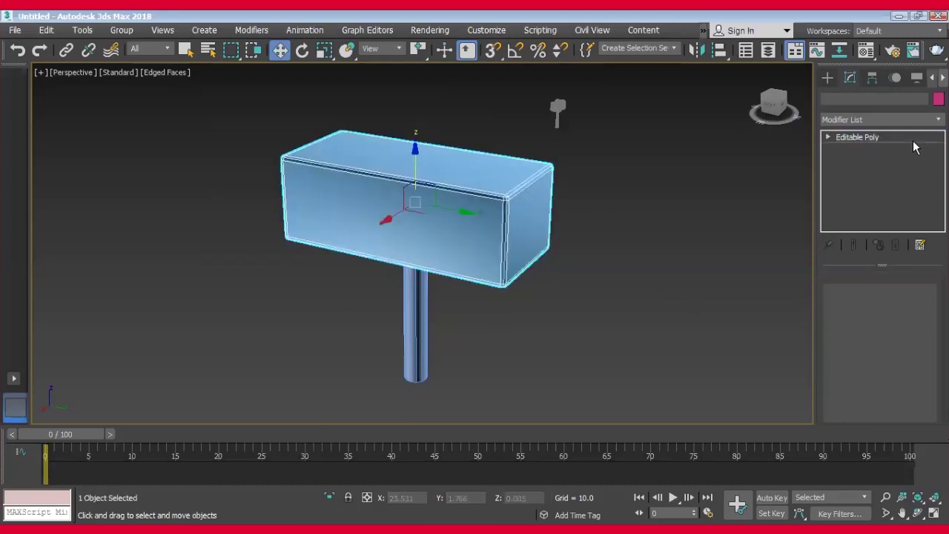
pyautogui.click(923, 121)
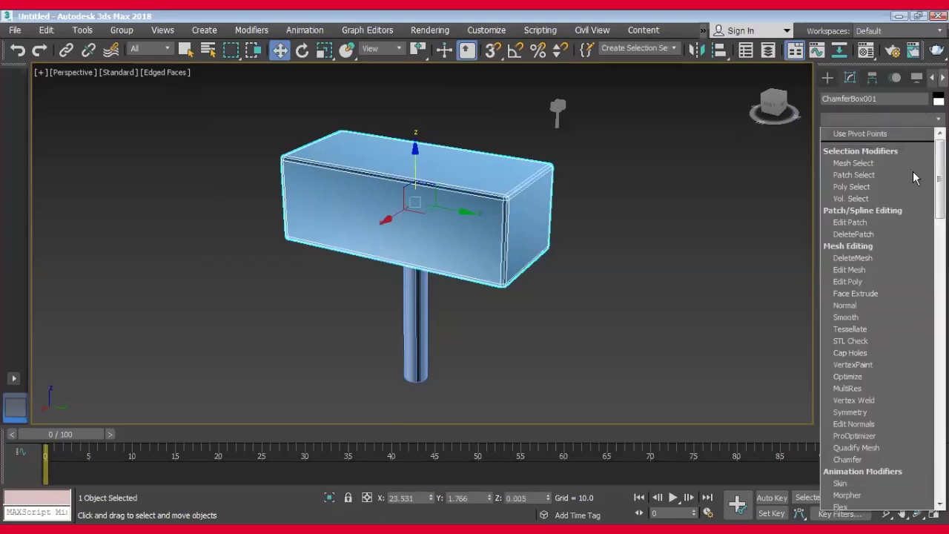
pyautogui.click(862, 138)
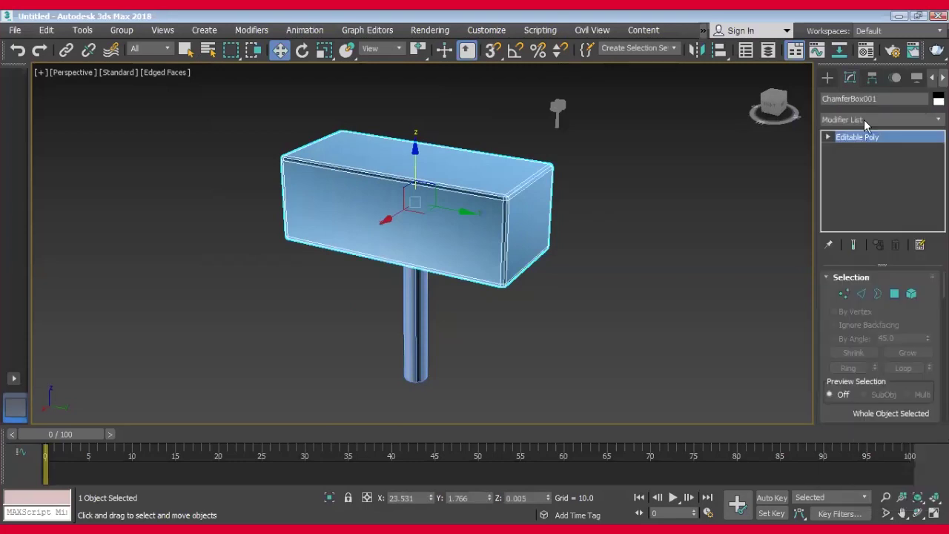
pyautogui.click(865, 121)
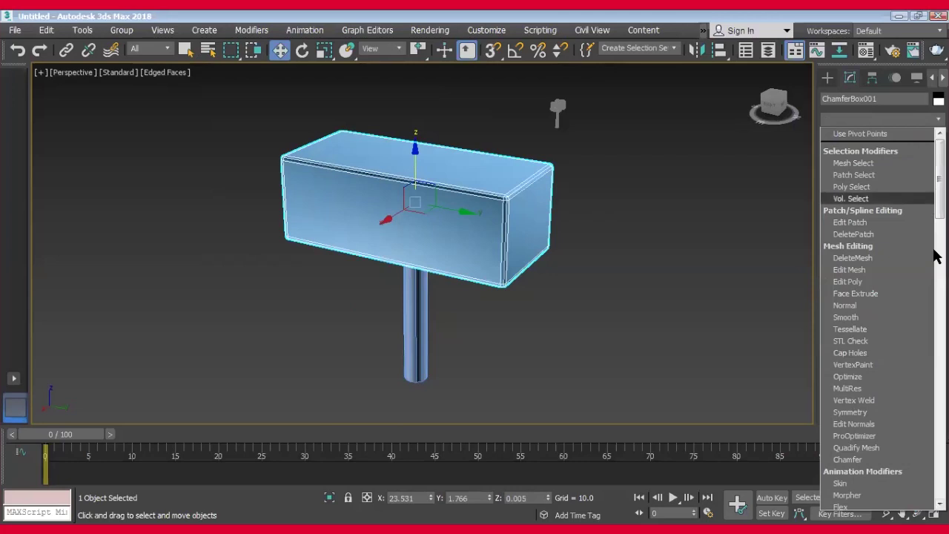
pyautogui.scroll(-10, 936, 297)
pyautogui.scroll(-5, 866, 350)
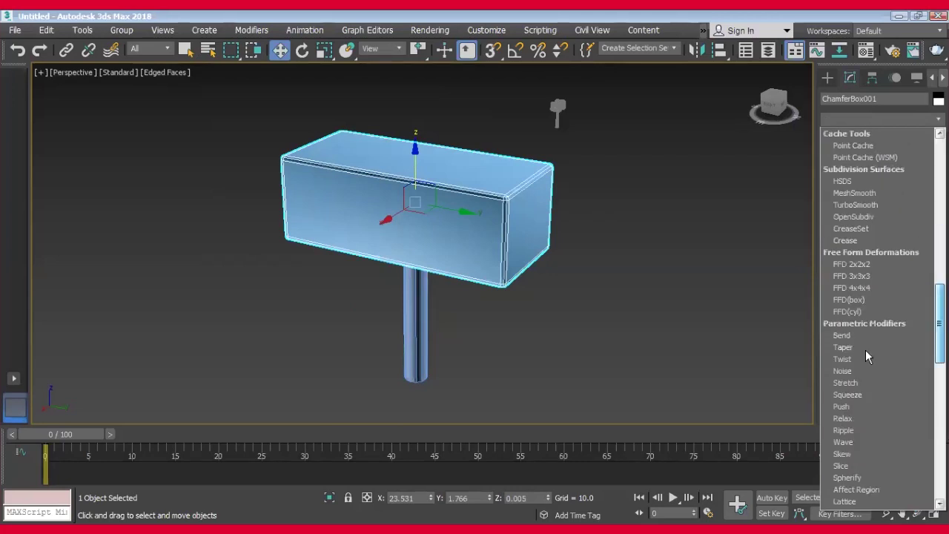
pyautogui.scroll(-10, 862, 332)
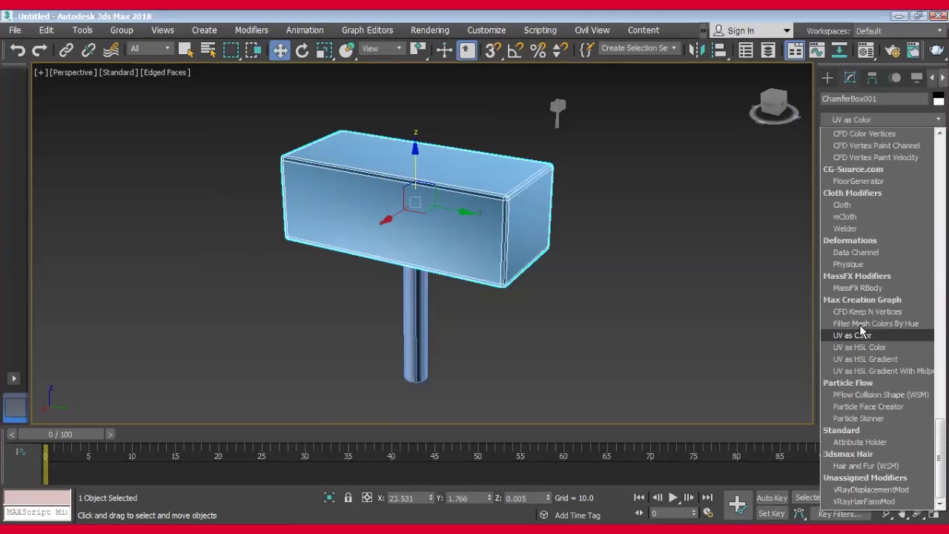
pyautogui.scroll(10, 865, 331)
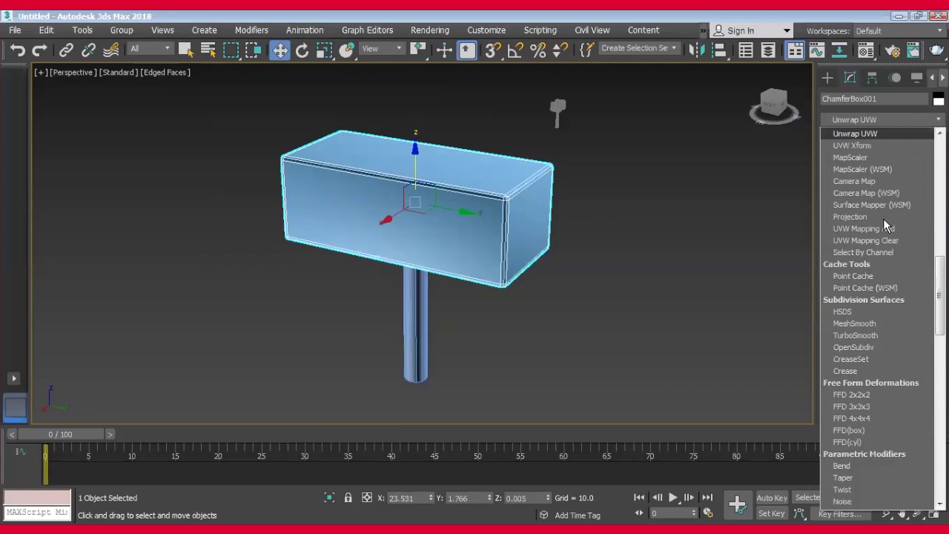
pyautogui.click(853, 134)
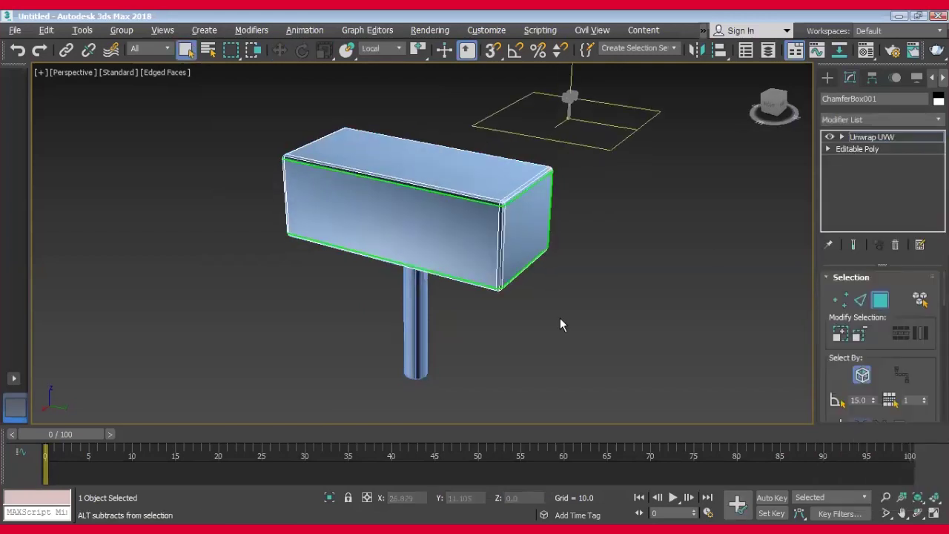
# Orbit and zoom to inspect the box's end face with its green seams.
pyautogui.keyDown('alt'); pyautogui.moveTo(473, 325); pyautogui.dragTo(519, 327, button='middle'); pyautogui.keyUp('alt')
pyautogui.scroll(3, 511, 315)
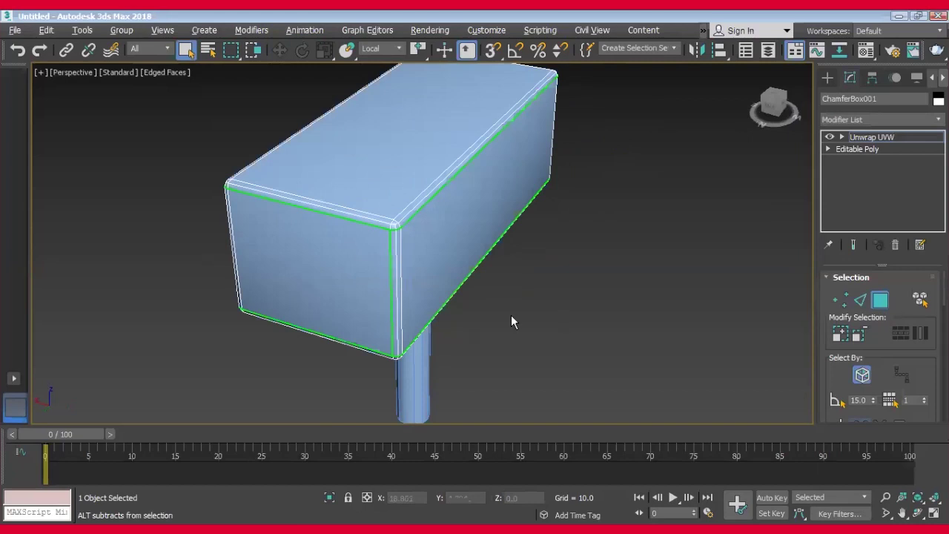
pyautogui.scroll(4, 360, 245)
pyautogui.scroll(-4, 519, 250)
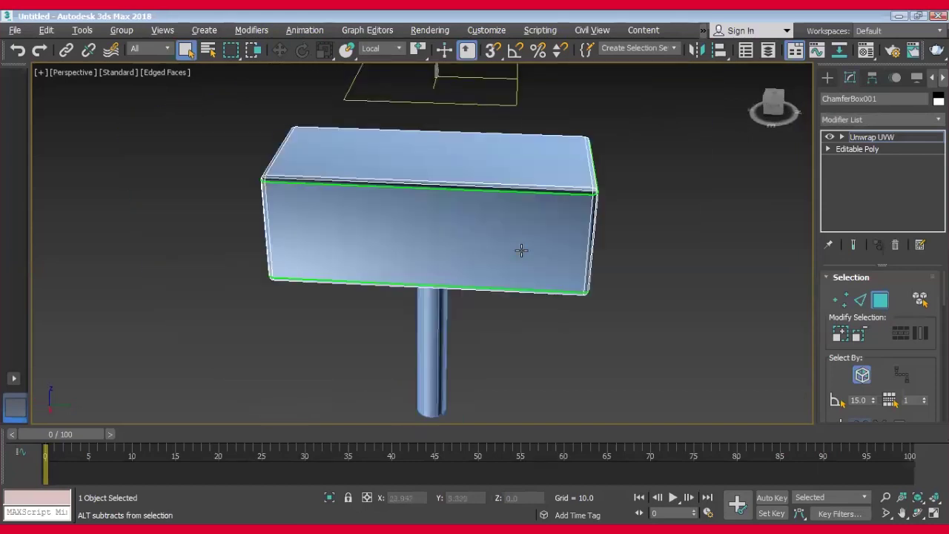
pyautogui.scroll(2, 453, 260)
pyautogui.keyDown('alt'); pyautogui.moveTo(426, 215); pyautogui.dragTo(533, 263, button='middle'); pyautogui.keyUp('alt')
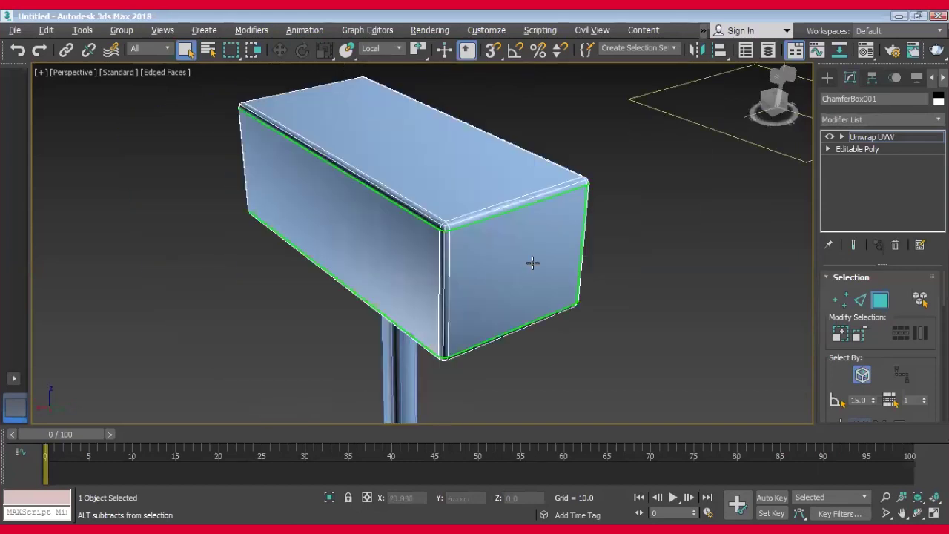
pyautogui.scroll(2, 533, 263)
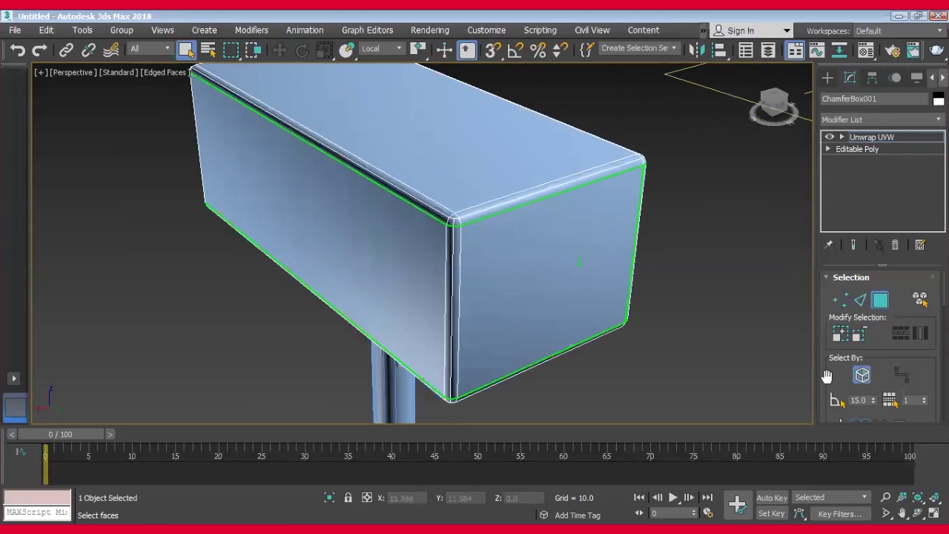
pyautogui.scroll(-5, 859, 382)
pyautogui.scroll(-1, 859, 382)
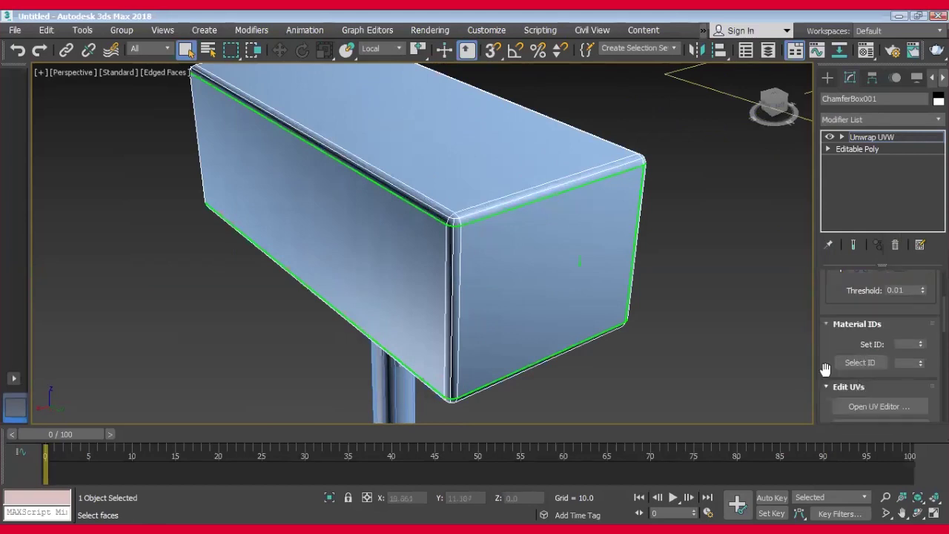
# Use Select By Material ID and scroll through the Unwrap UVW rollouts.
pyautogui.click(840, 368)
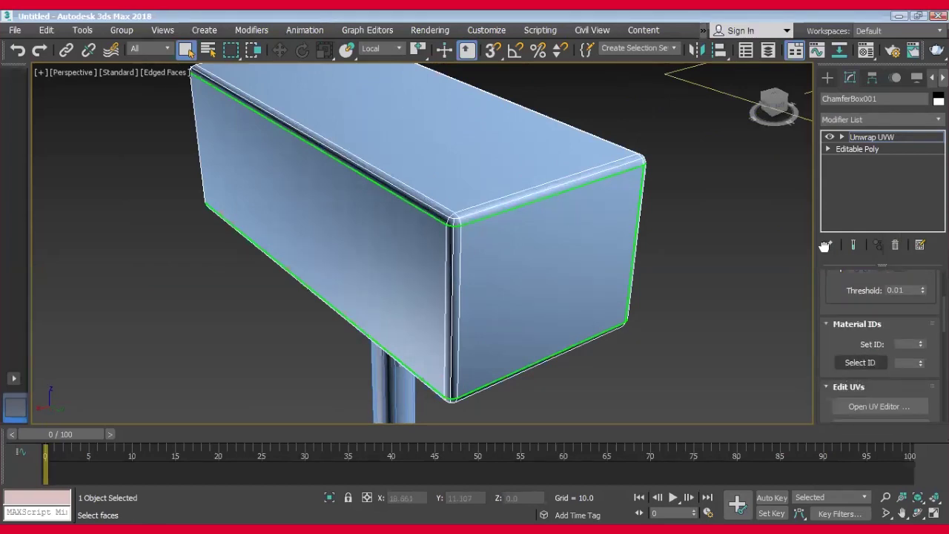
pyautogui.moveTo(826, 337); pyautogui.dragTo(826, 259)
pyautogui.moveTo(826, 339); pyautogui.dragTo(826, 258)
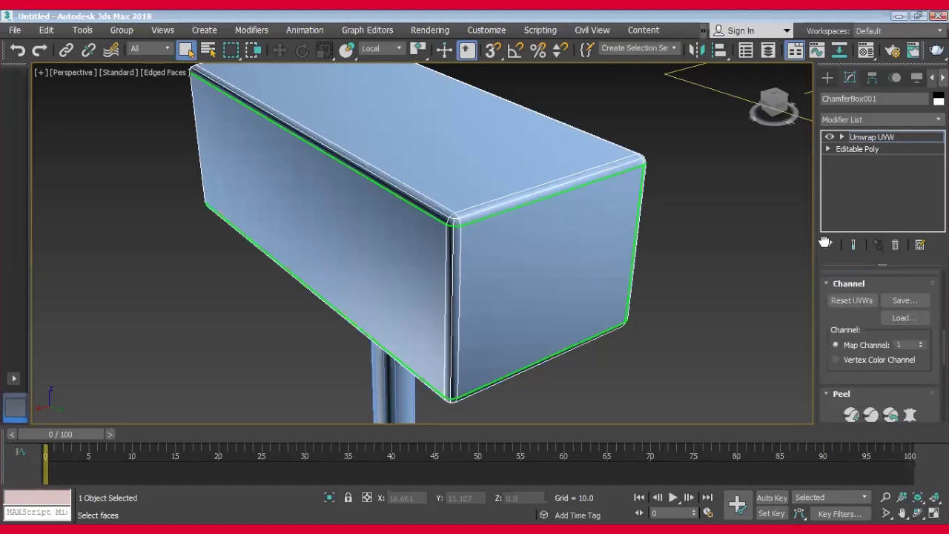
pyautogui.moveTo(833, 341); pyautogui.dragTo(832, 215)
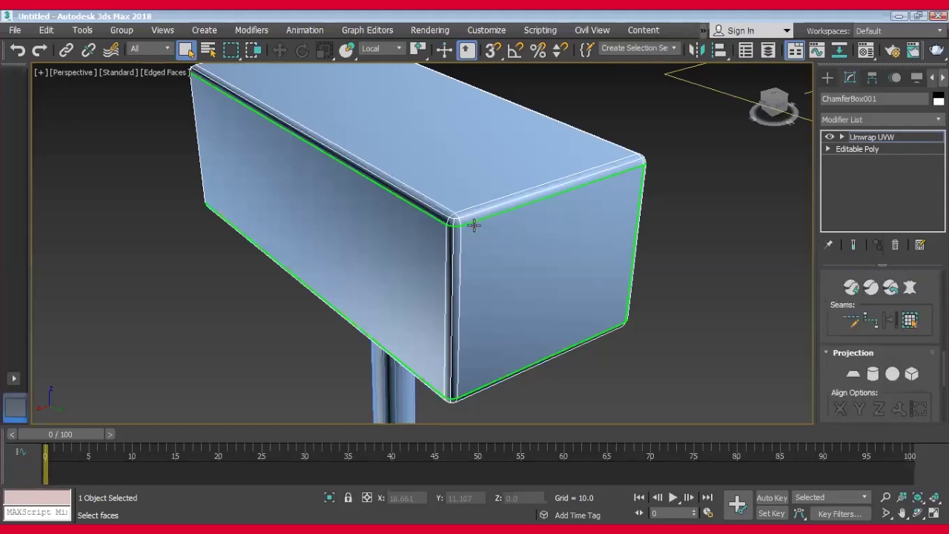
pyautogui.keyDown('alt'); pyautogui.moveTo(539, 308); pyautogui.dragTo(492, 304, button='middle'); pyautogui.keyUp('alt')
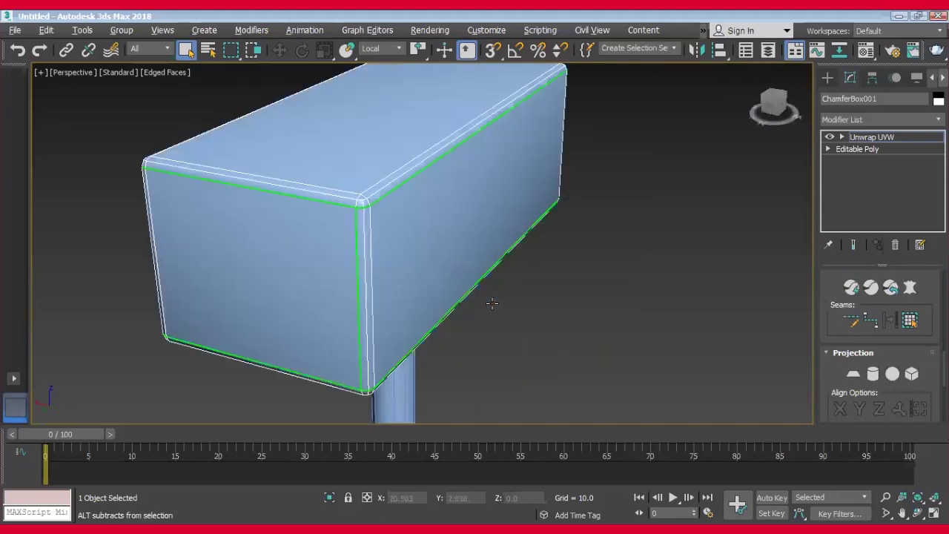
pyautogui.scroll(3, 883, 343)
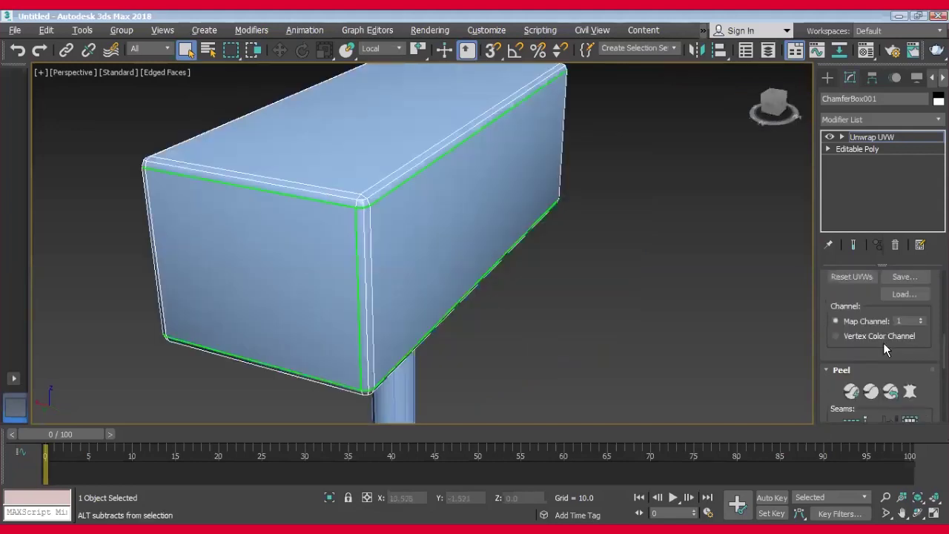
pyautogui.scroll(-3, 853, 371)
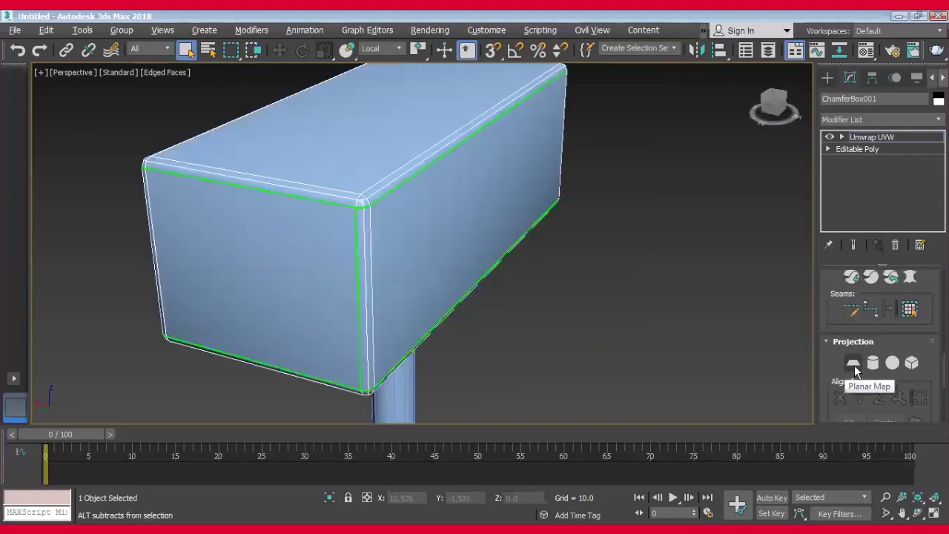
# Switch Unwrap UVW to Polygon level and box-select the hammer head's faces.
pyautogui.click(843, 138)
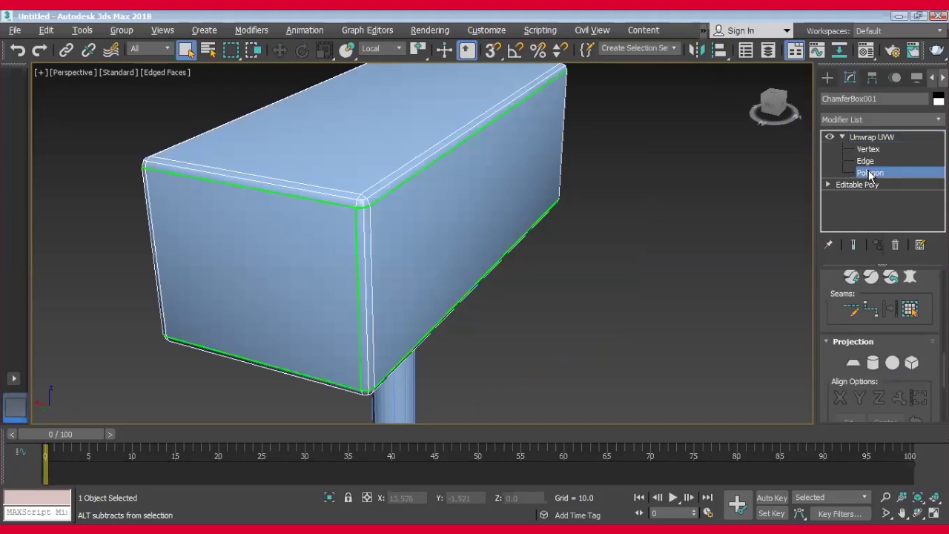
pyautogui.click(872, 137)
pyautogui.press('z')
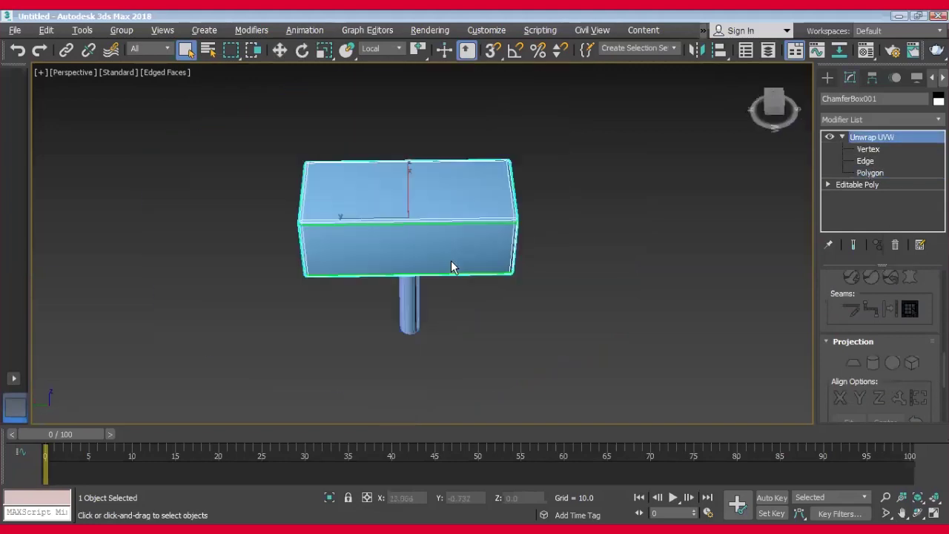
pyautogui.moveTo(233, 118)
pyautogui.mouseDown()
pyautogui.moveTo(622, 324)
pyautogui.moveTo(611, 323)
pyautogui.mouseUp()
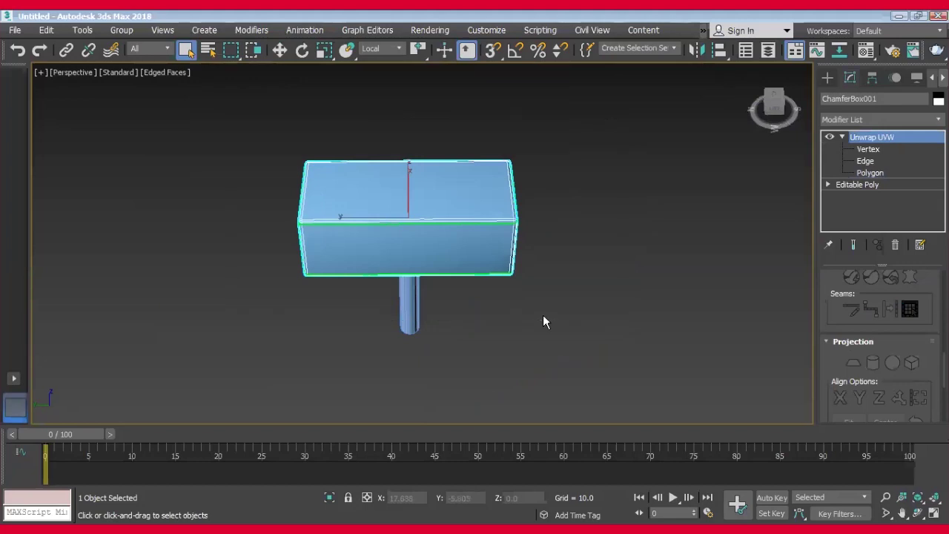
pyautogui.keyDown('alt'); pyautogui.moveTo(525, 316); pyautogui.dragTo(564, 300, button='middle'); pyautogui.keyUp('alt')
pyautogui.click(871, 173)
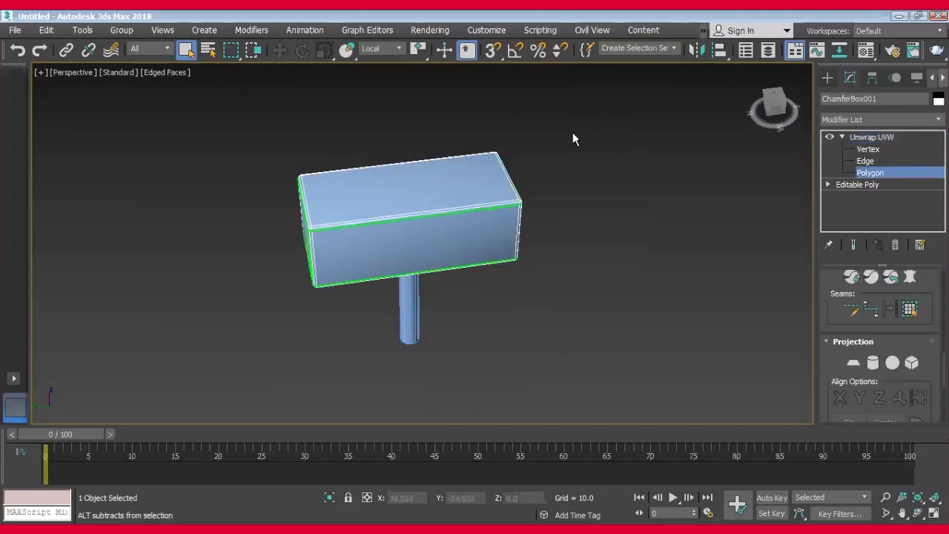
pyautogui.moveTo(574, 134); pyautogui.dragTo(304, 285)
pyautogui.moveTo(253, 304); pyautogui.dragTo(253, 304)
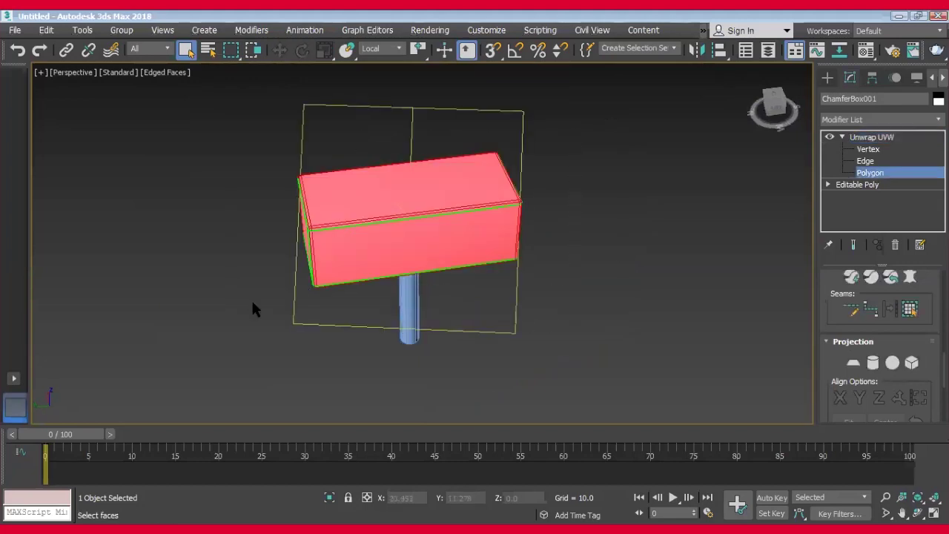
# Add the front chamfer strip and left side face to the selection.
pyautogui.moveTo(657, 301)
pyautogui.keyDown('alt'); pyautogui.mouseDown(button='middle')
pyautogui.moveTo(576, 225)
pyautogui.moveTo(596, 280)
pyautogui.mouseUp(button='middle'); pyautogui.keyUp('alt')
pyautogui.keyDown('alt'); pyautogui.moveTo(454, 279); pyautogui.dragTo(339, 208, button='middle'); pyautogui.keyUp('alt')
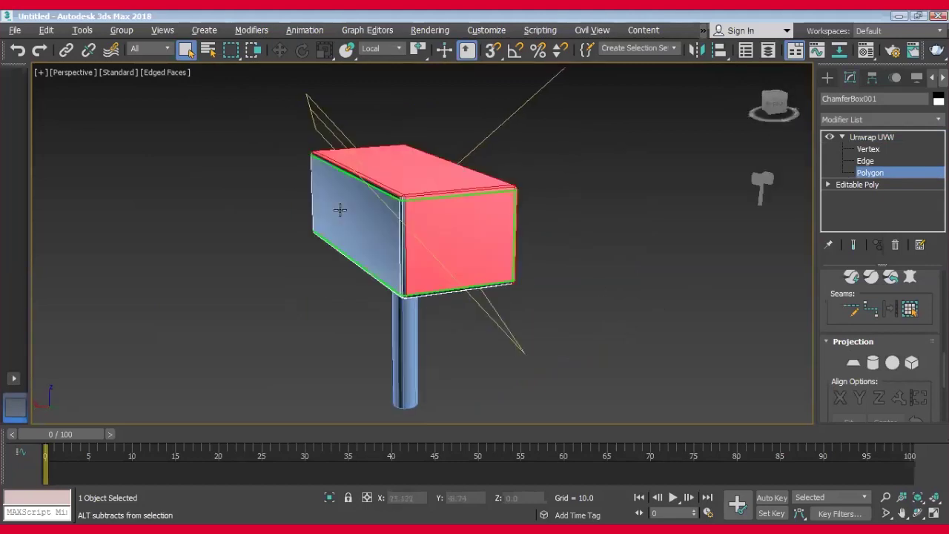
pyautogui.scroll(4, 385, 186)
pyautogui.scroll(1, 366, 115)
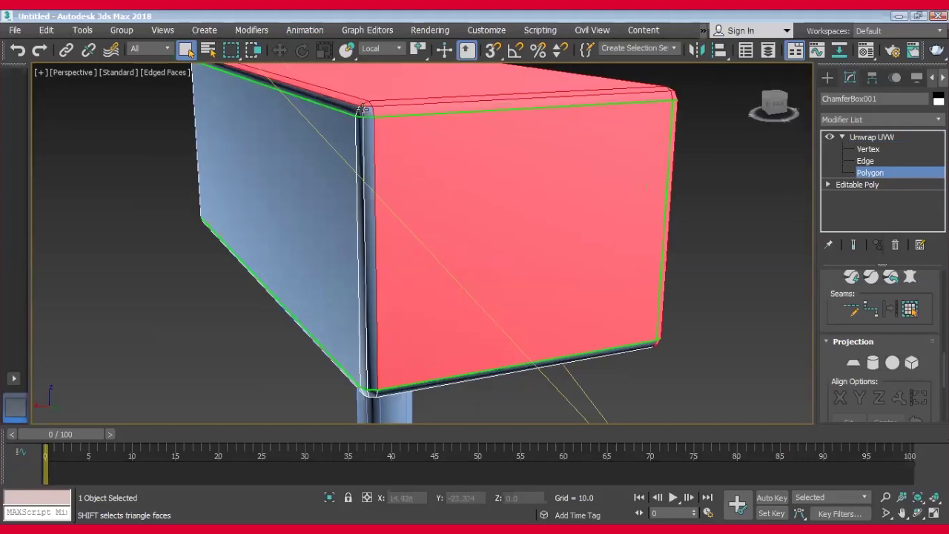
pyautogui.keyDown('ctrl'); pyautogui.click(364, 125); pyautogui.keyUp('ctrl')
pyautogui.keyDown('ctrl'); pyautogui.click(365, 125); pyautogui.keyUp('ctrl')
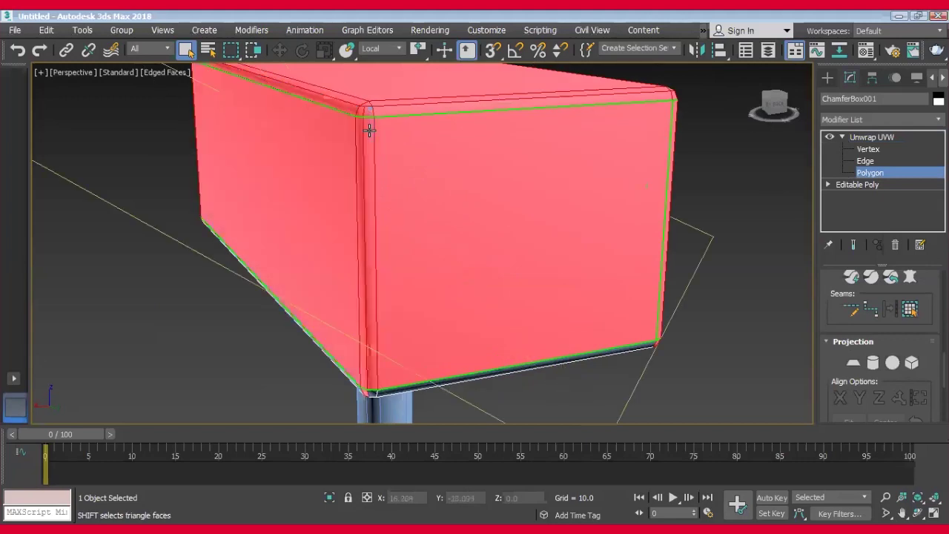
# Check the full face selection from all sides and apply Quick Planar Map.
pyautogui.moveTo(443, 233)
pyautogui.keyDown('alt'); pyautogui.mouseDown(button='middle')
pyautogui.moveTo(433, 252)
pyautogui.moveTo(483, 232)
pyautogui.mouseUp(button='middle'); pyautogui.keyUp('alt')
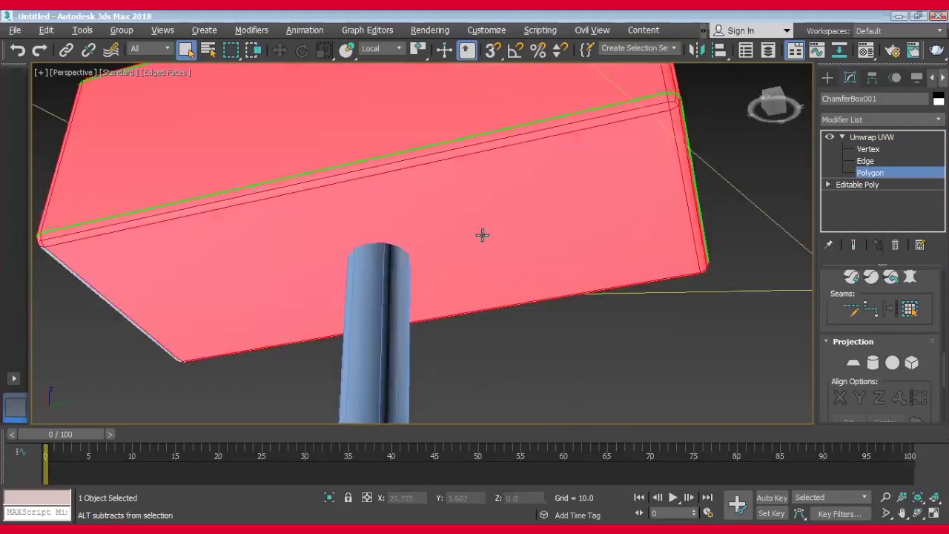
pyautogui.keyDown('alt'); pyautogui.moveTo(580, 282); pyautogui.dragTo(396, 250, button='middle'); pyautogui.keyUp('alt')
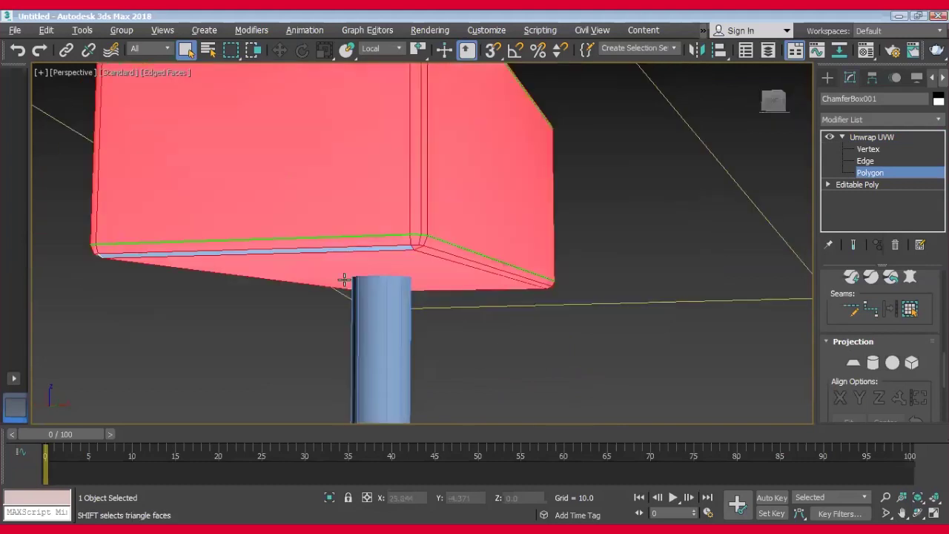
pyautogui.keyDown('alt'); pyautogui.moveTo(344, 279); pyautogui.dragTo(407, 285, button='middle'); pyautogui.keyUp('alt')
pyautogui.moveTo(458, 238)
pyautogui.keyDown('alt'); pyautogui.mouseDown(button='middle')
pyautogui.moveTo(589, 287)
pyautogui.moveTo(405, 287)
pyautogui.moveTo(409, 275)
pyautogui.moveTo(646, 329)
pyautogui.mouseUp(button='middle'); pyautogui.keyUp('alt')
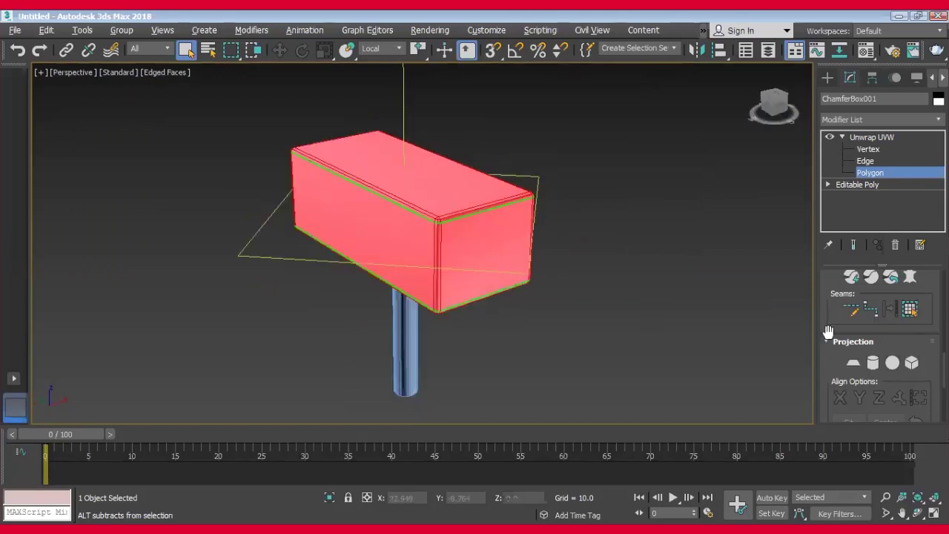
pyautogui.scroll(1, 831, 381)
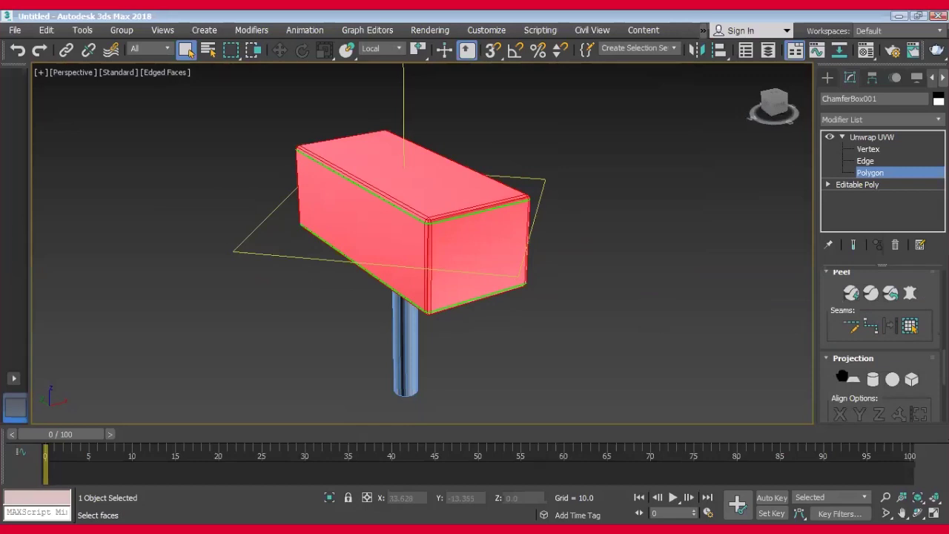
pyautogui.scroll(2, 849, 343)
pyautogui.click(861, 323)
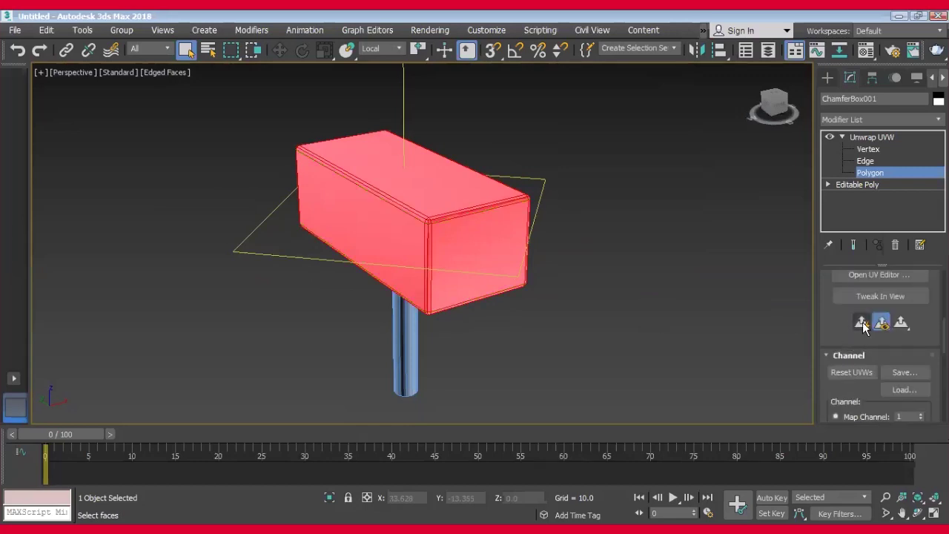
pyautogui.keyDown('alt'); pyautogui.moveTo(716, 322); pyautogui.dragTo(690, 325, button='middle'); pyautogui.keyUp('alt')
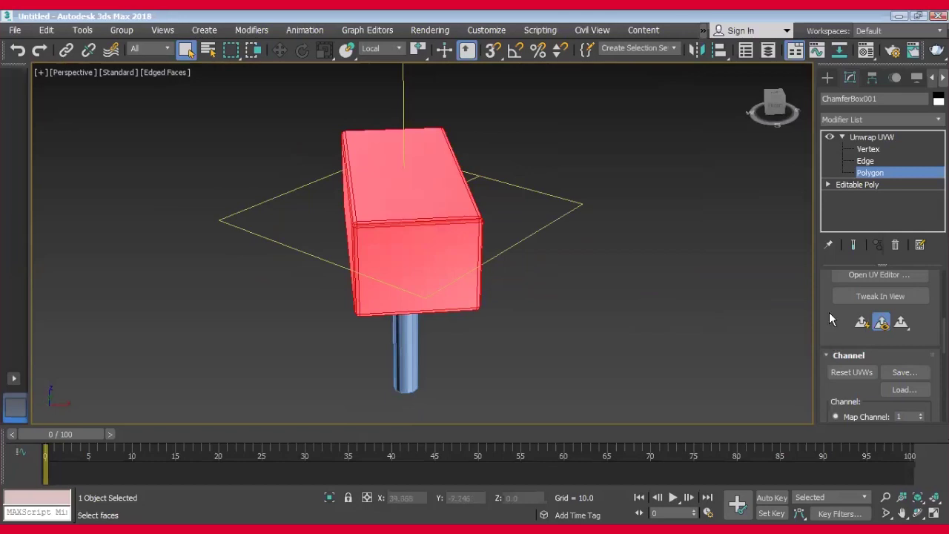
# Open the UV Editor, dock it on the right and lower the UV rectangle in the tile.
pyautogui.click(857, 276)
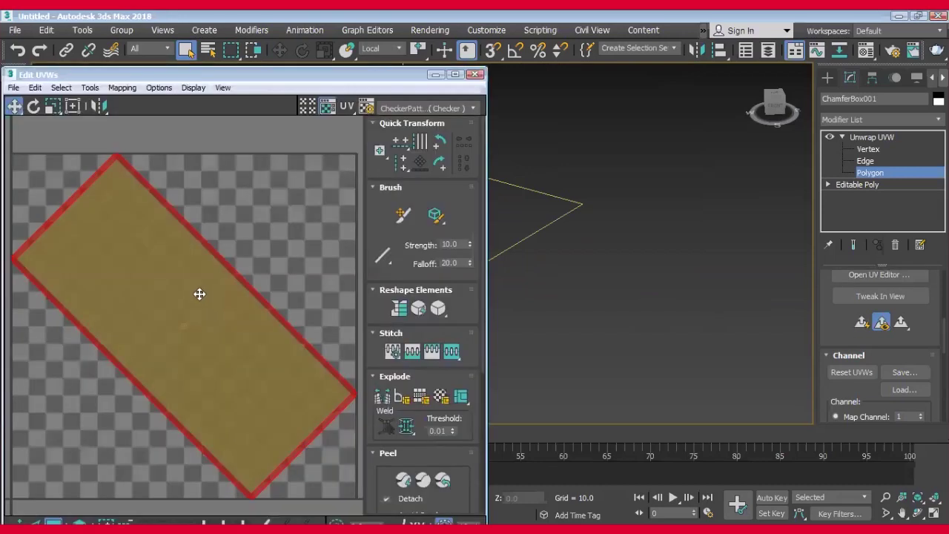
pyautogui.scroll(-3, 222, 319)
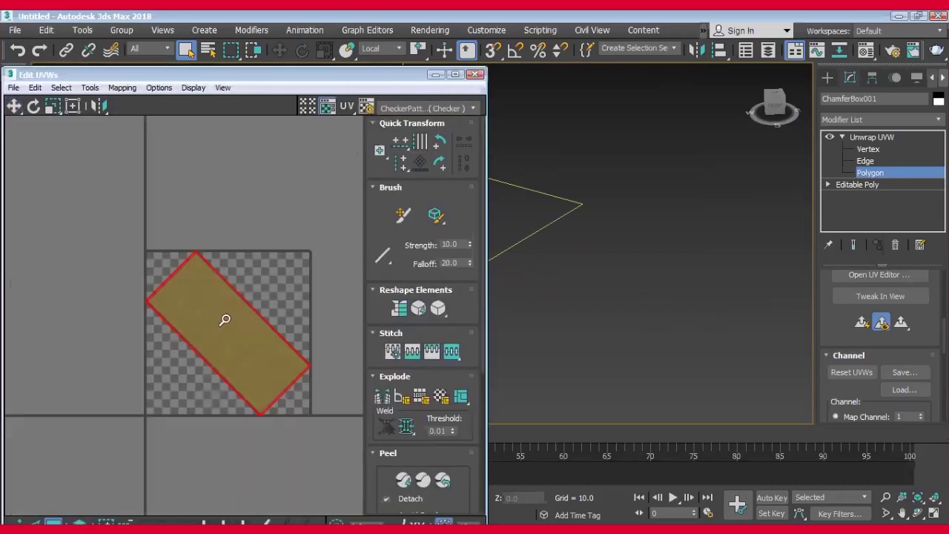
pyautogui.moveTo(242, 74); pyautogui.dragTo(701, 85)
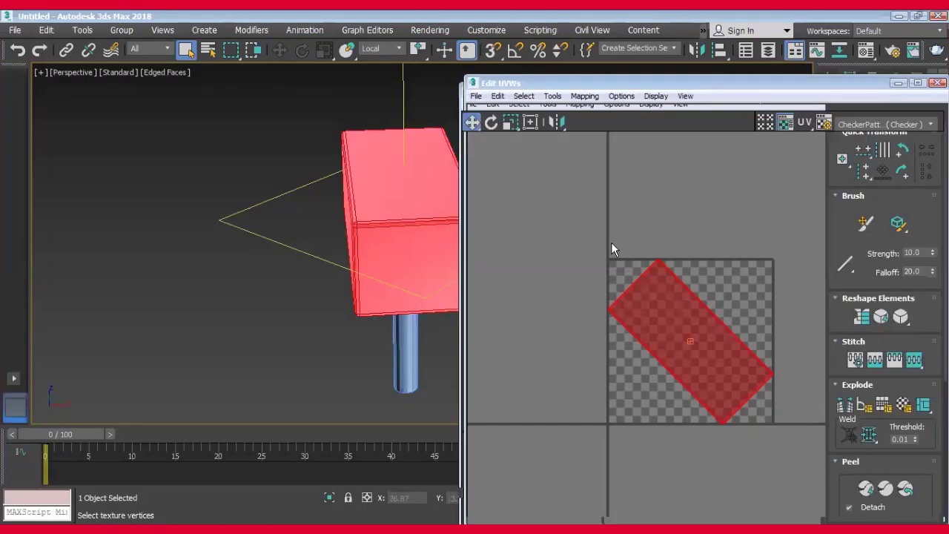
pyautogui.scroll(1, 593, 327)
pyautogui.scroll(-2, 593, 326)
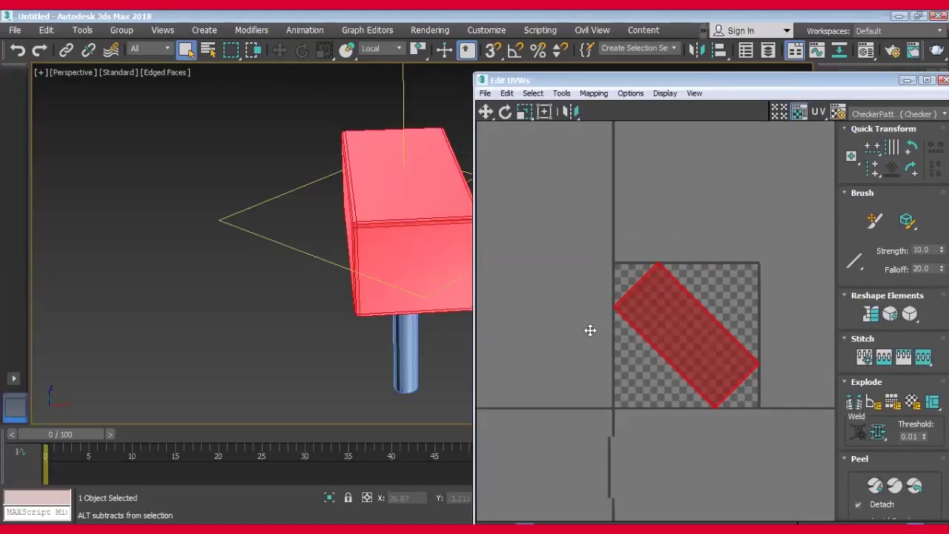
pyautogui.moveTo(601, 312)
pyautogui.mouseDown()
pyautogui.moveTo(603, 327)
pyautogui.moveTo(606, 316)
pyautogui.mouseUp()
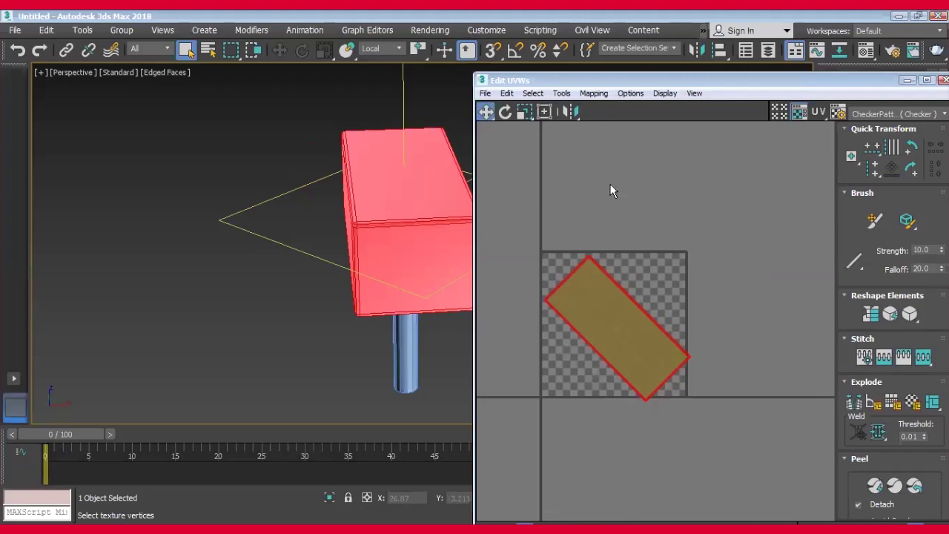
# Run Mapping > Unfold Mapping with Walk to closest face, then undo it with Ctrl+Z.
pyautogui.click(623, 95)
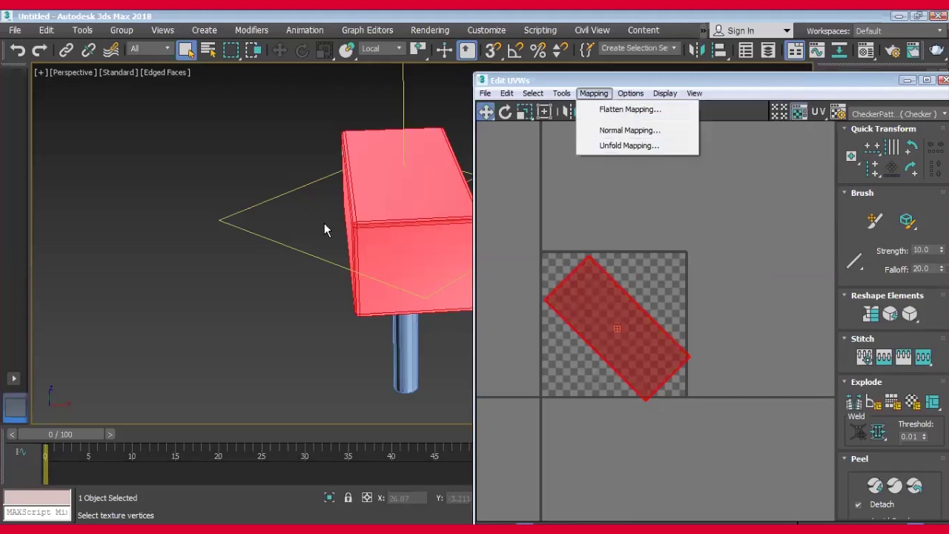
pyautogui.click(612, 146)
pyautogui.click(180, 54)
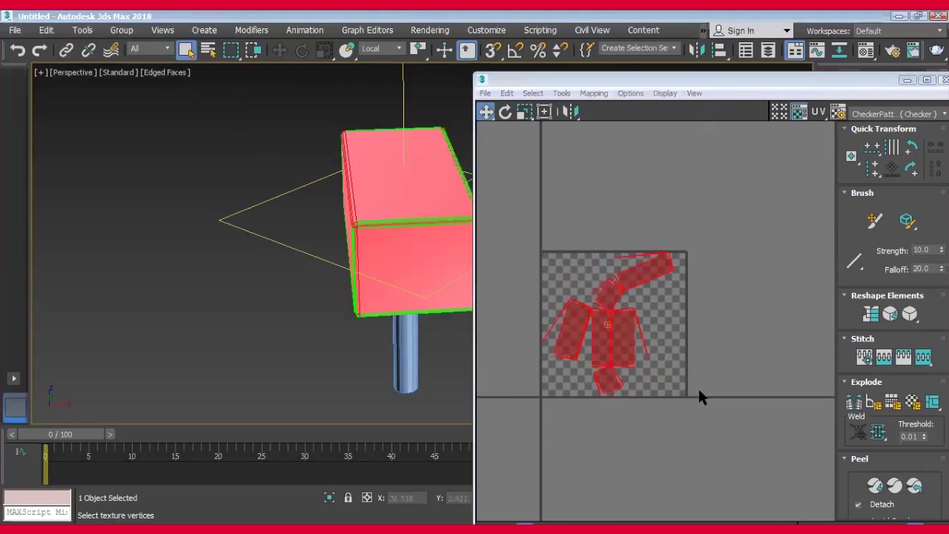
pyautogui.hotkey('ctrl', 'z')
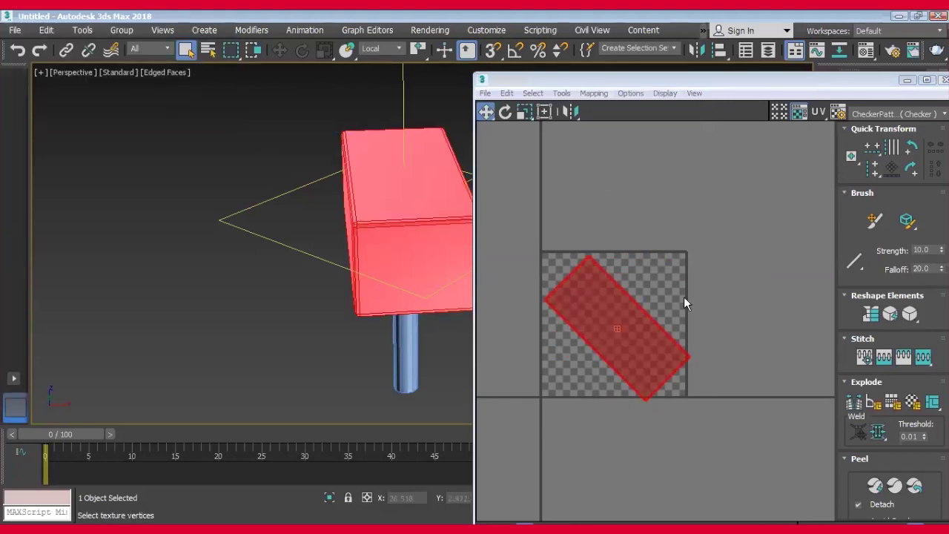
# Apply Mapping > Flatten Mapping to split the UVs into six separate islands.
pyautogui.click(604, 93)
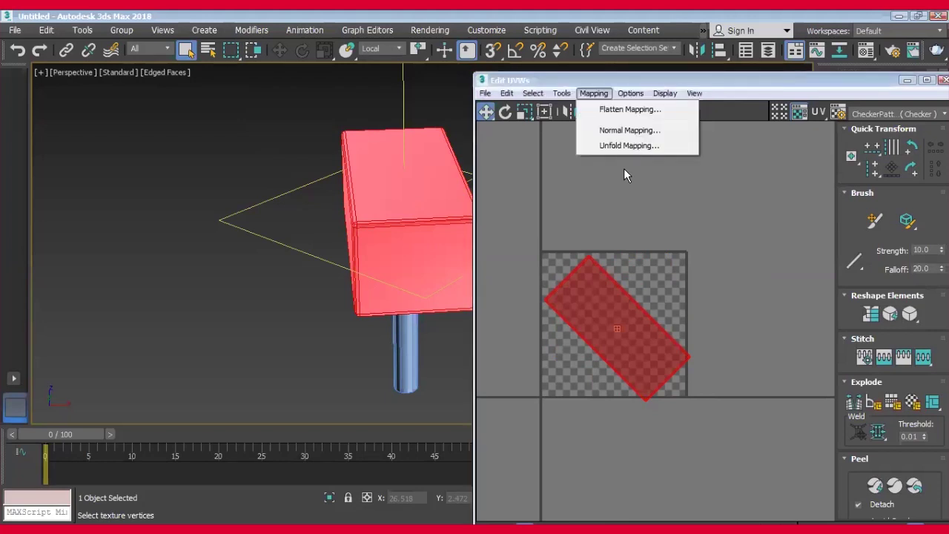
pyautogui.click(627, 110)
pyautogui.click(187, 115)
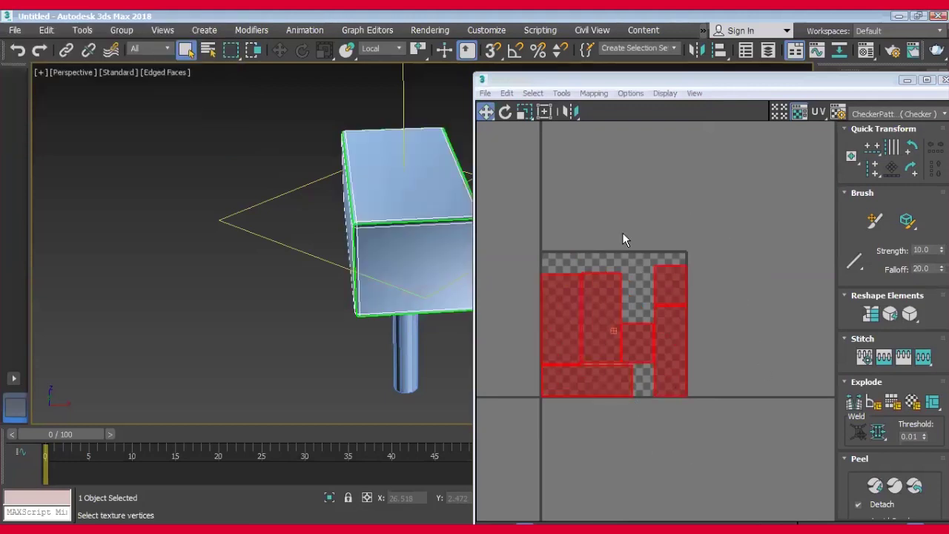
# Select the tall left UV island alone and locate its side face on the model.
pyautogui.click(611, 403)
pyautogui.scroll(3, 641, 438)
pyautogui.scroll(1, 597, 331)
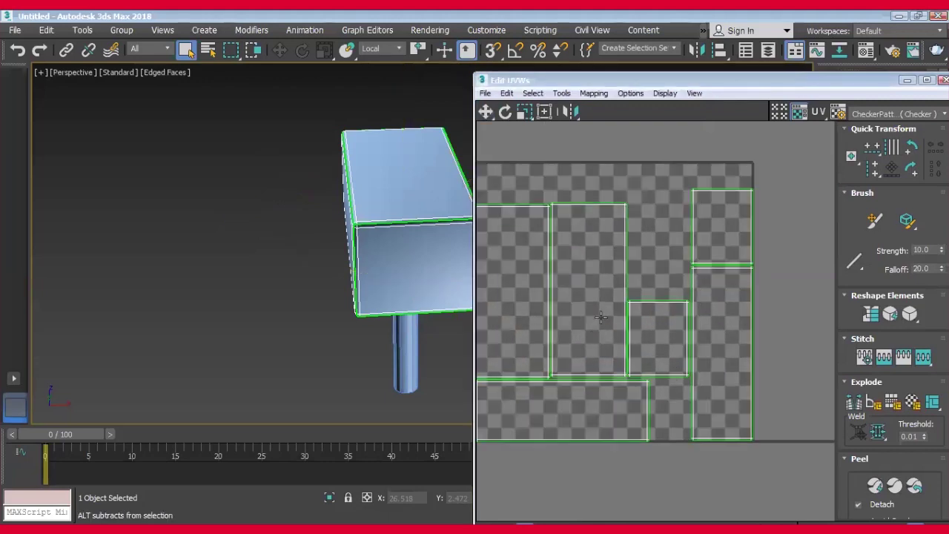
pyautogui.click(597, 333)
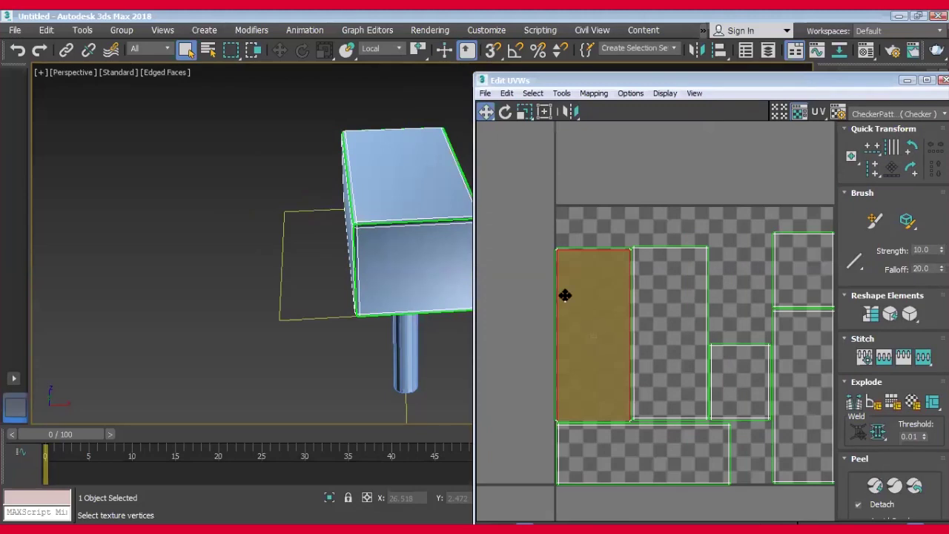
pyautogui.scroll(3, 645, 232)
pyautogui.scroll(3, 636, 294)
pyautogui.scroll(-1, 636, 294)
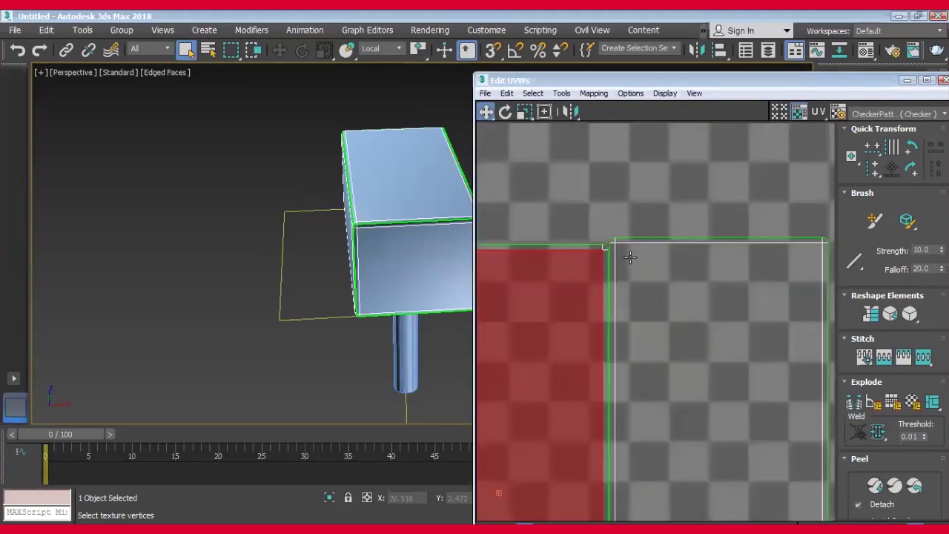
pyautogui.scroll(-2, 636, 294)
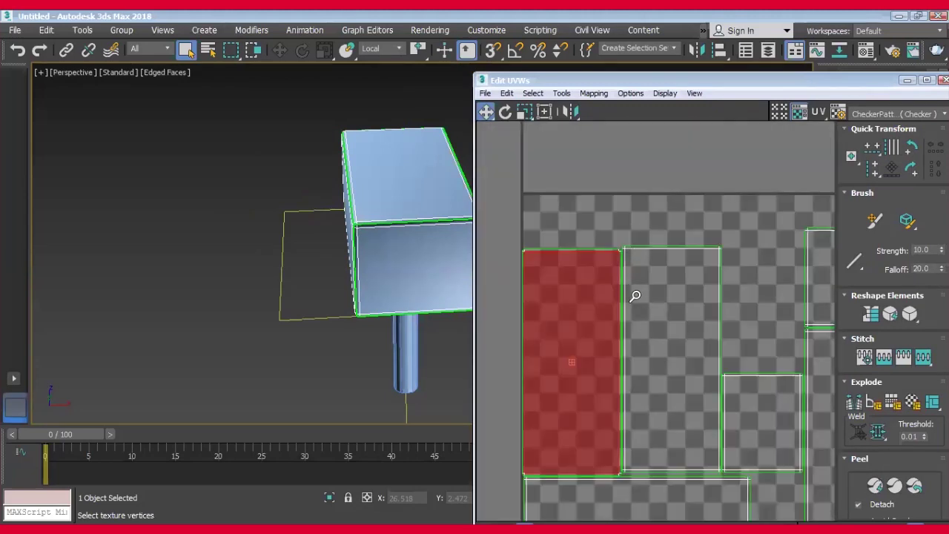
pyautogui.scroll(-3, 635, 295)
pyautogui.moveTo(219, 253)
pyautogui.keyDown('alt'); pyautogui.mouseDown(button='middle')
pyautogui.moveTo(220, 275)
pyautogui.moveTo(249, 237)
pyautogui.mouseUp(button='middle'); pyautogui.keyUp('alt')
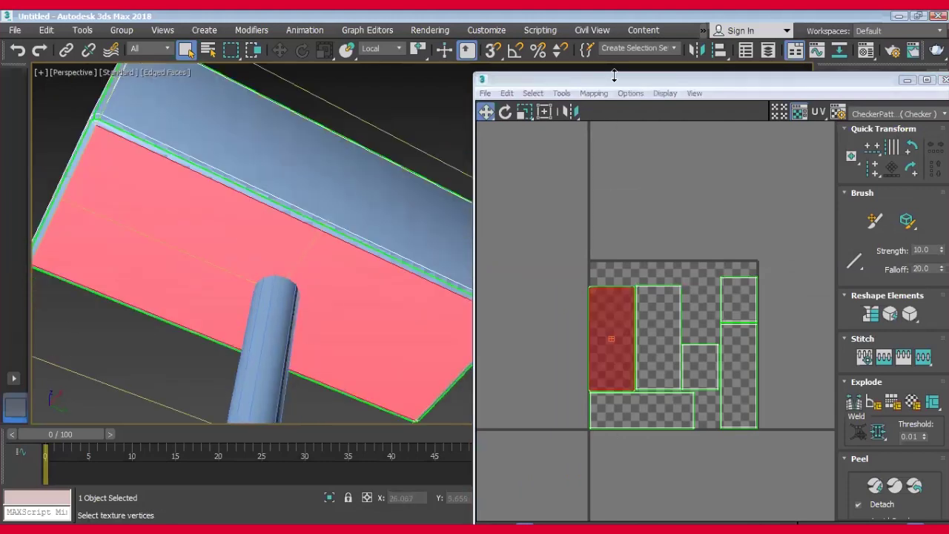
# Move a tall island out of the checker tile and reselect the hammer head's front face.
pyautogui.moveTo(612, 80)
pyautogui.mouseDown()
pyautogui.moveTo(583, 27)
pyautogui.moveTo(623, 21)
pyautogui.mouseUp()
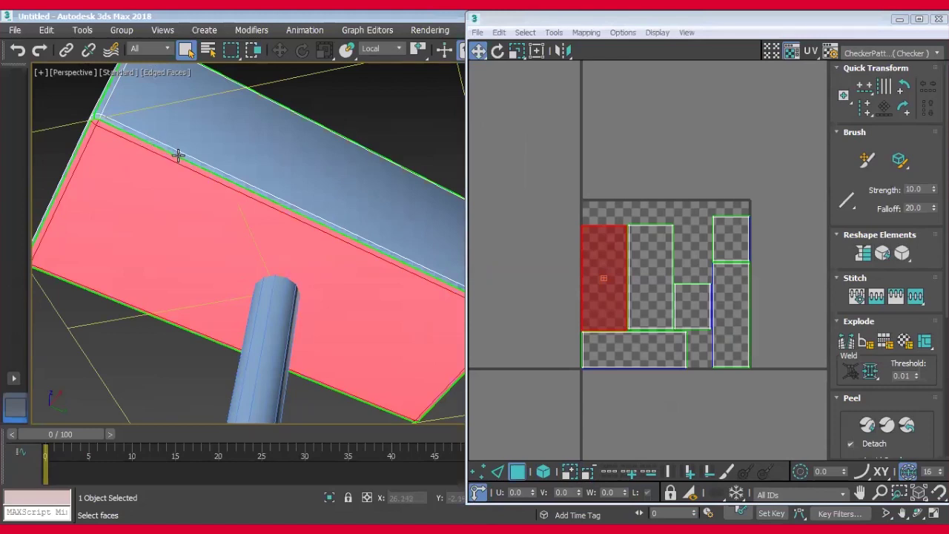
pyautogui.moveTo(605, 279)
pyautogui.mouseDown()
pyautogui.moveTo(530, 231)
pyautogui.moveTo(540, 215)
pyautogui.mouseUp()
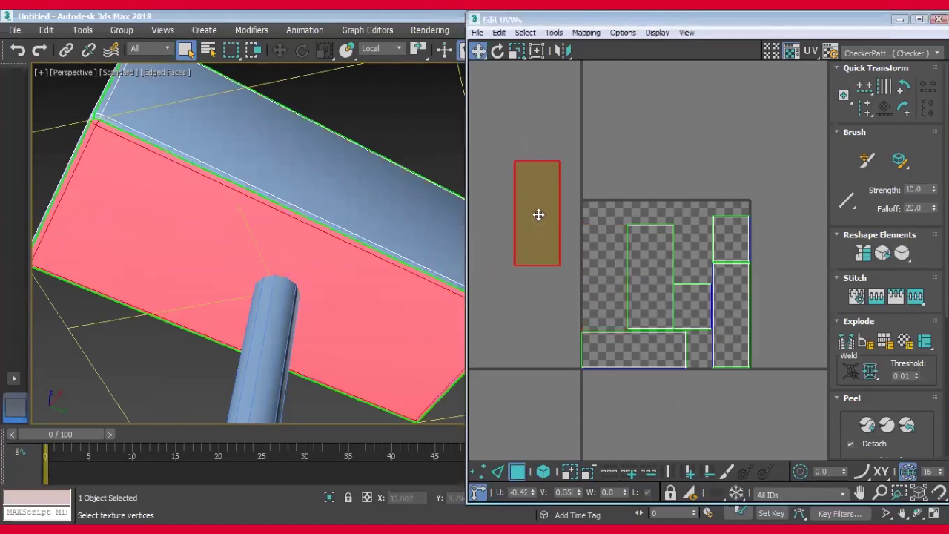
pyautogui.click(380, 209)
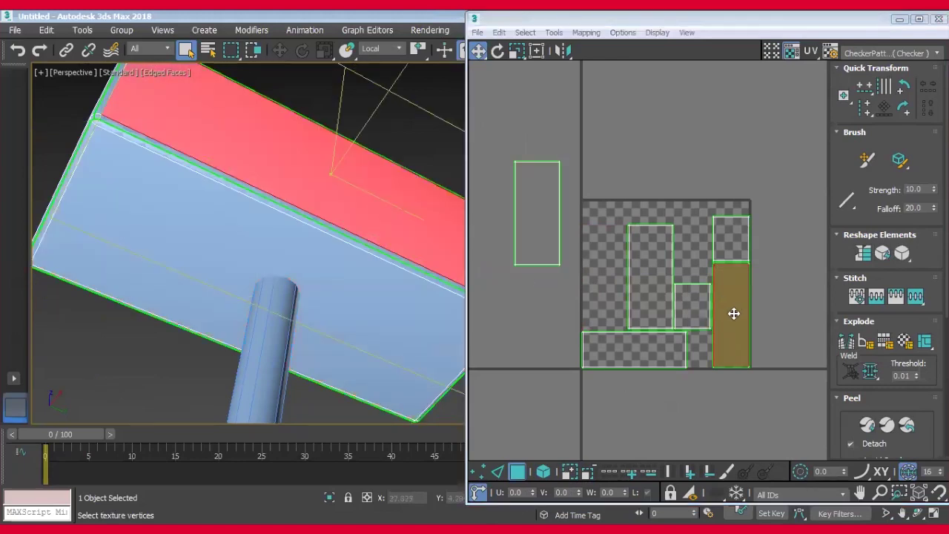
pyautogui.moveTo(634, 205); pyautogui.dragTo(646, 239)
pyautogui.hotkey('ctrl', 'z')
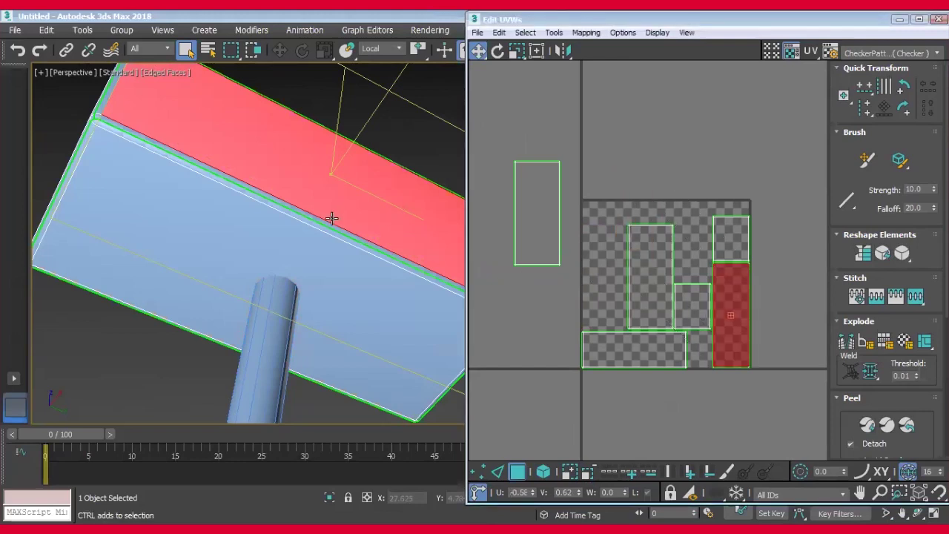
pyautogui.keyDown('alt'); pyautogui.moveTo(332, 227); pyautogui.dragTo(768, 345, button='middle'); pyautogui.keyUp('alt')
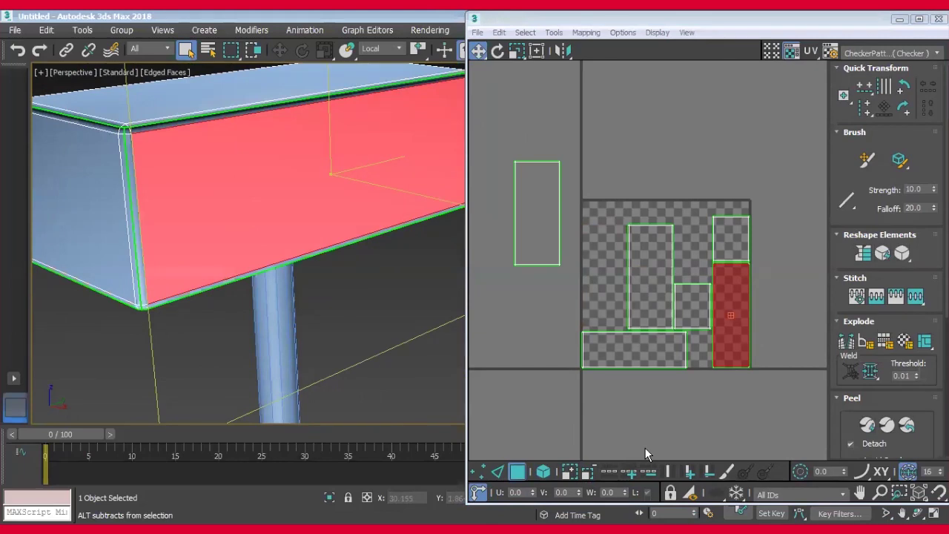
pyautogui.moveTo(185, 161)
pyautogui.keyDown('alt'); pyautogui.mouseDown(button='middle')
pyautogui.moveTo(195, 159)
pyautogui.moveTo(174, 208)
pyautogui.mouseUp(button='middle'); pyautogui.keyUp('alt')
pyautogui.keyDown('alt'); pyautogui.moveTo(200, 251); pyautogui.dragTo(196, 225, button='middle'); pyautogui.keyUp('alt')
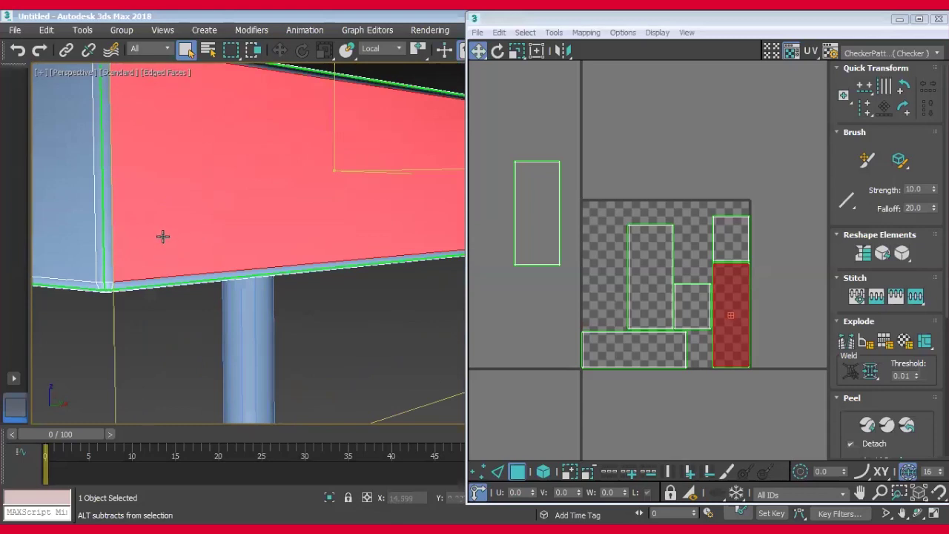
pyautogui.keyDown('alt'); pyautogui.moveTo(164, 235); pyautogui.dragTo(166, 236, button='middle'); pyautogui.keyUp('alt')
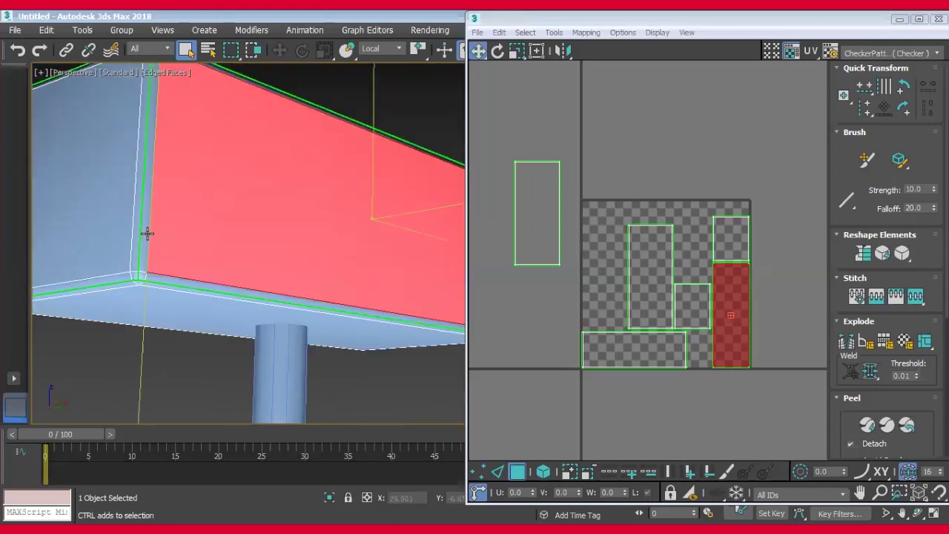
pyautogui.keyDown('ctrl'); pyautogui.click(144, 238); pyautogui.keyUp('ctrl')
pyautogui.press('2')
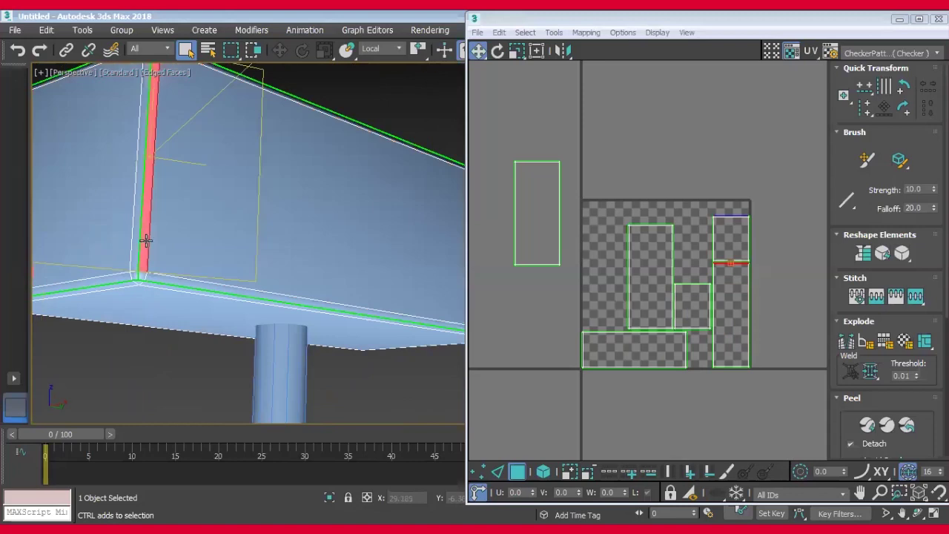
pyautogui.press('3')
pyautogui.click(707, 344)
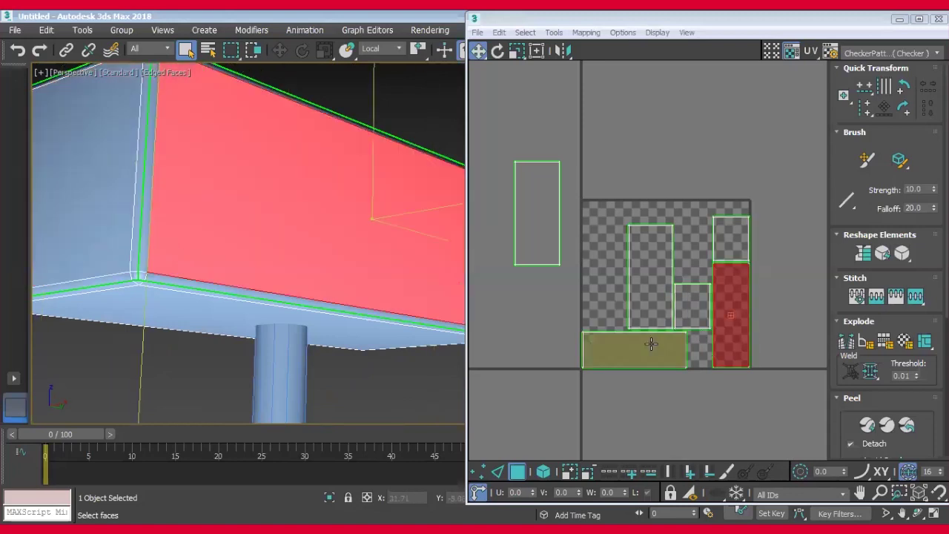
# Move the wide island, both small square islands and a tall island out of the tile.
pyautogui.moveTo(650, 343)
pyautogui.mouseDown()
pyautogui.moveTo(588, 357)
pyautogui.moveTo(640, 135)
pyautogui.mouseUp()
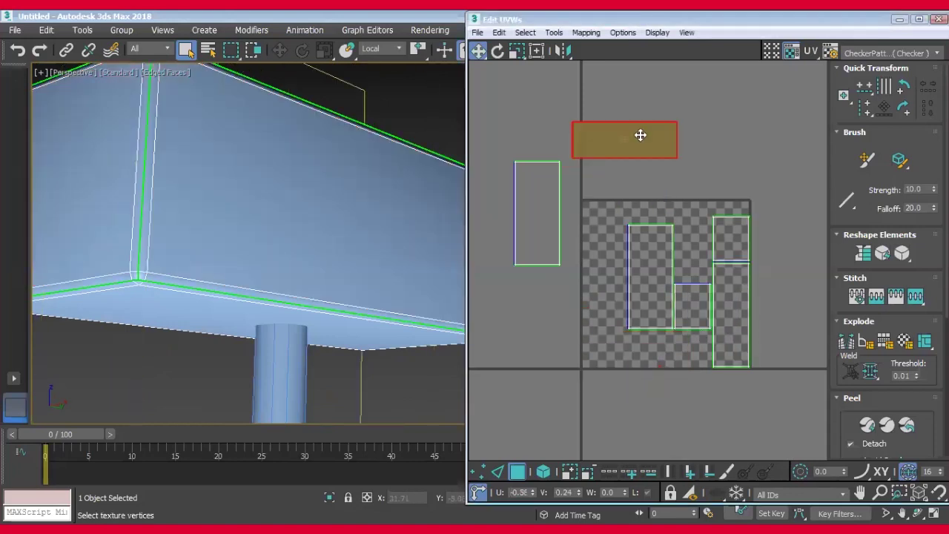
pyautogui.moveTo(692, 301); pyautogui.dragTo(722, 141)
pyautogui.click(729, 232)
pyautogui.moveTo(734, 246); pyautogui.dragTo(778, 157)
pyautogui.click(725, 306)
pyautogui.moveTo(746, 314); pyautogui.dragTo(800, 248)
pyautogui.click(631, 293)
pyautogui.moveTo(649, 286); pyautogui.dragTo(653, 259)
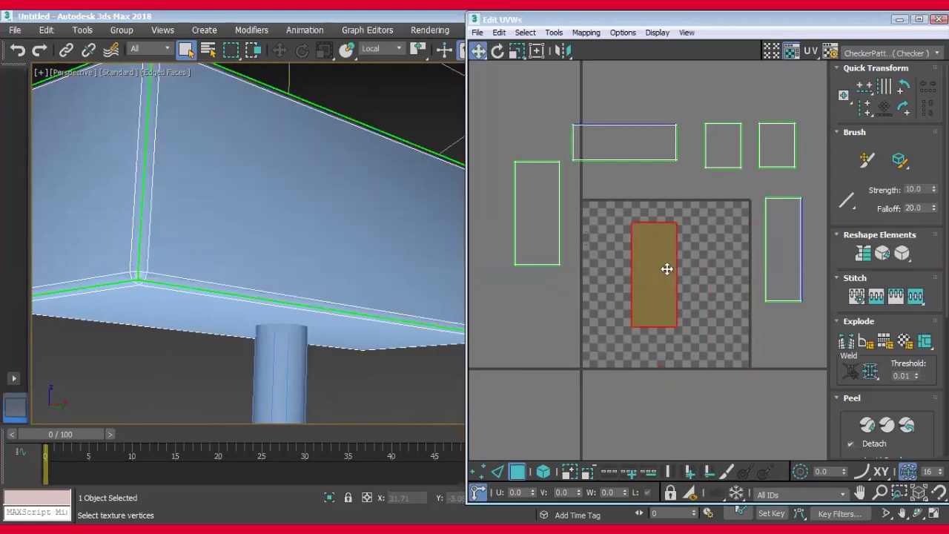
pyautogui.moveTo(624, 266); pyautogui.dragTo(616, 269, button='middle')
pyautogui.click(612, 196)
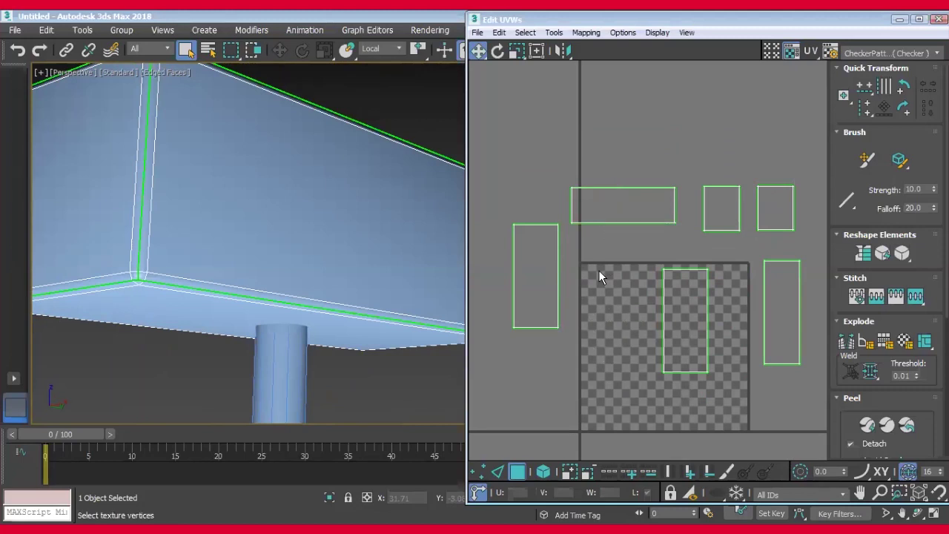
# Rotate the wide island 90° upright and place it beside the tall island in the tile.
pyautogui.moveTo(567, 175); pyautogui.dragTo(688, 250)
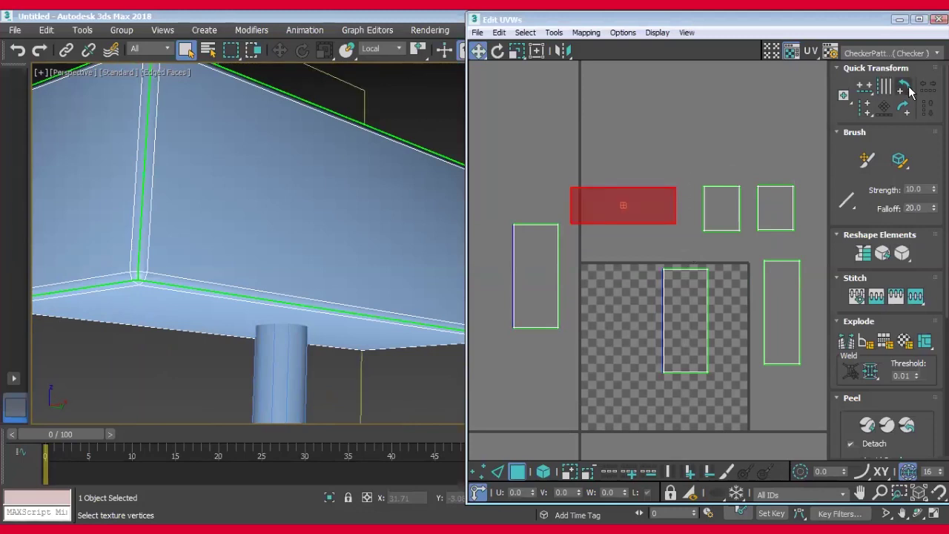
pyautogui.click(903, 108)
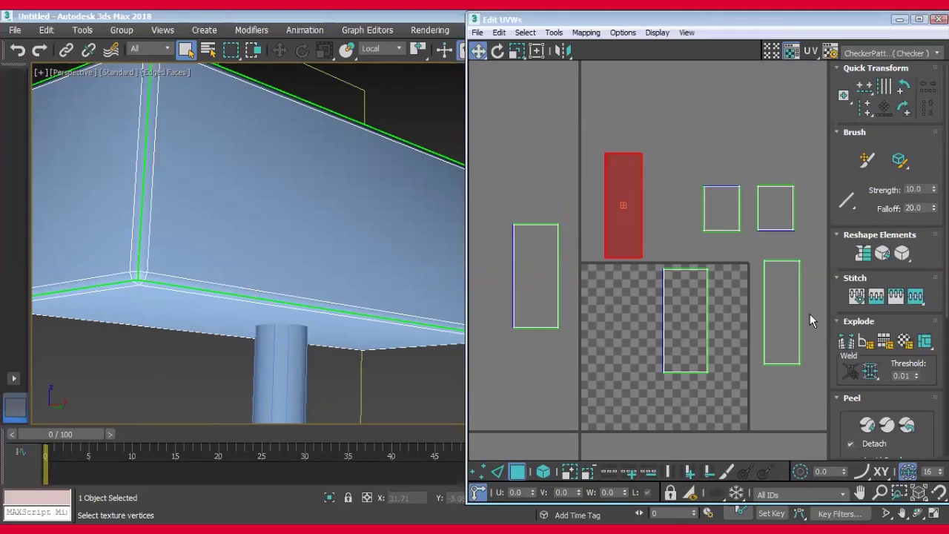
pyautogui.moveTo(619, 188); pyautogui.dragTo(631, 311)
# Zoom in on the two tall islands and pick the edge between them.
pyautogui.click(593, 349)
pyautogui.scroll(2, 661, 349)
pyautogui.scroll(1, 660, 345)
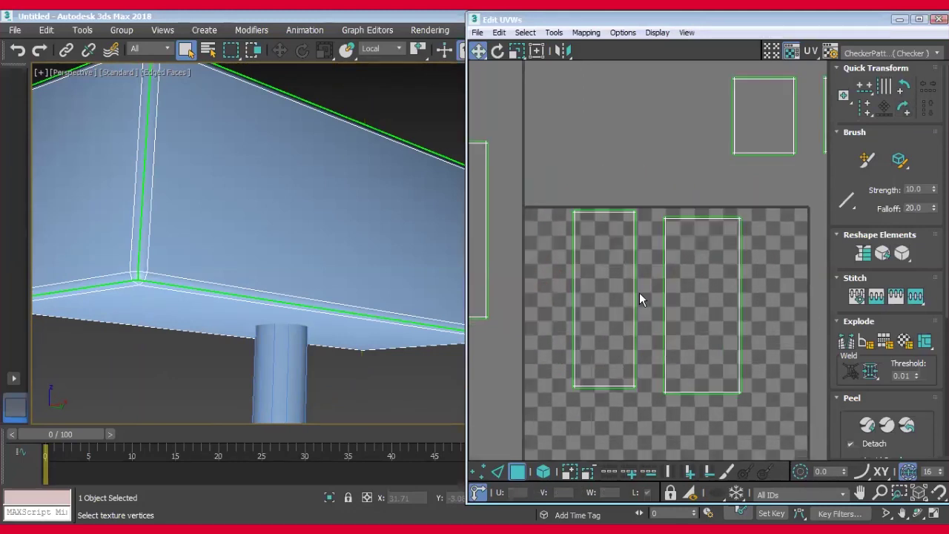
pyautogui.scroll(1, 639, 292)
pyautogui.click(628, 288)
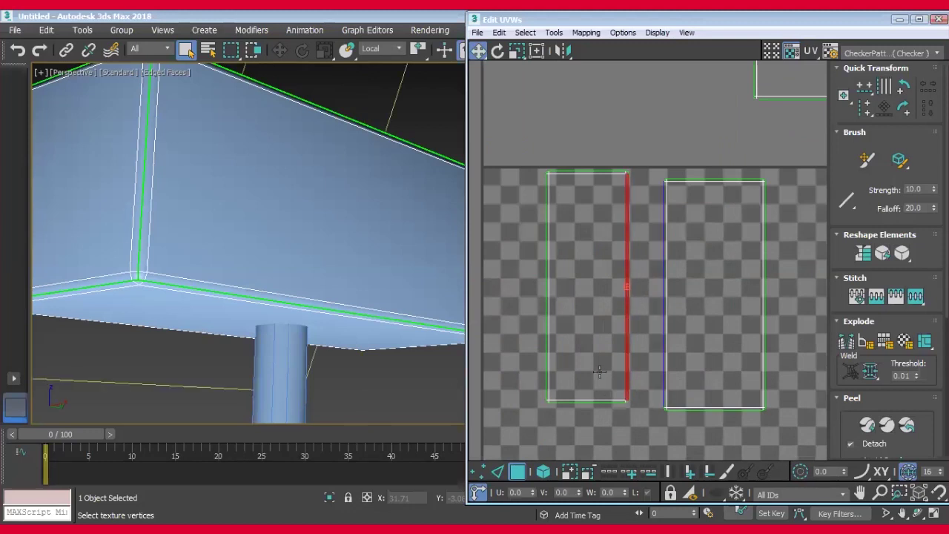
pyautogui.rightClick(626, 294)
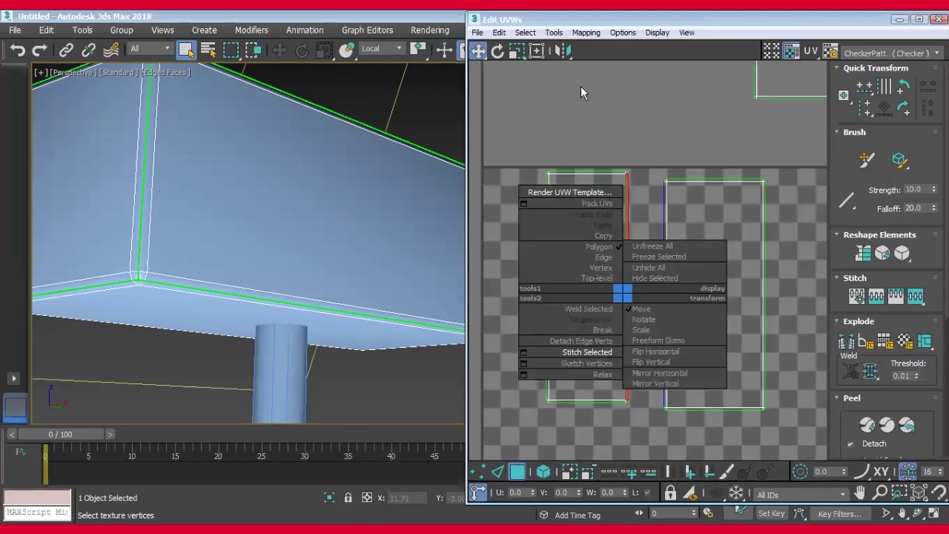
pyautogui.moveTo(732, 16); pyautogui.dragTo(525, 24)
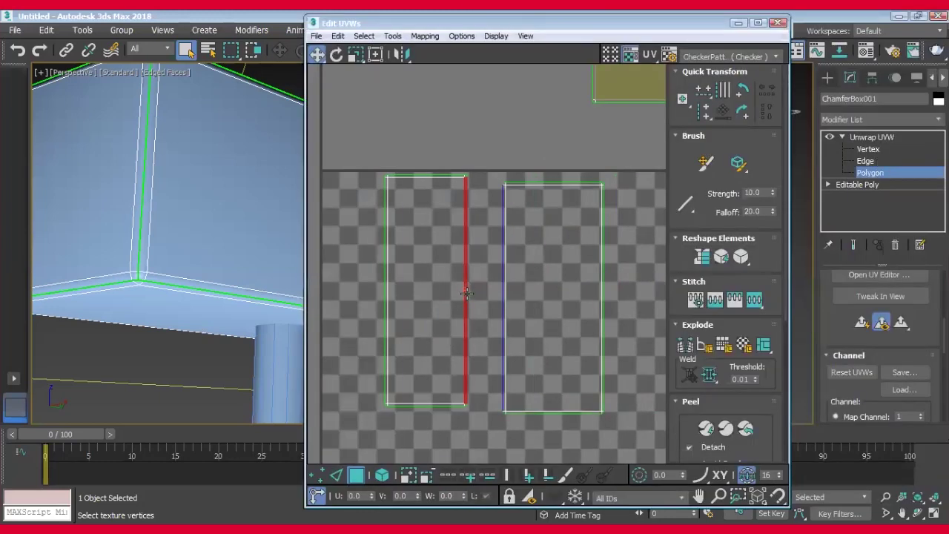
# At Edge level, stitch the left island's seam edge with Tools > Stitch Selected.
pyautogui.press('2')
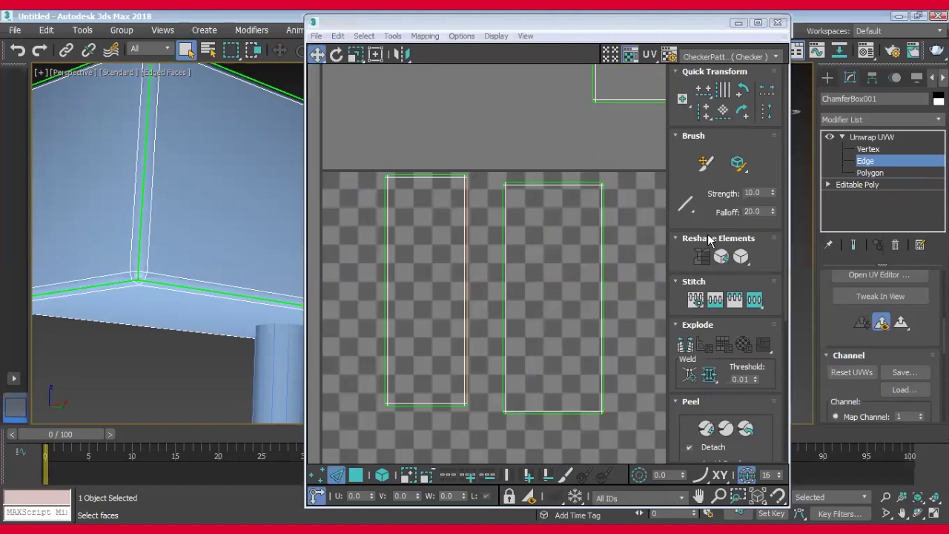
pyautogui.click(565, 286)
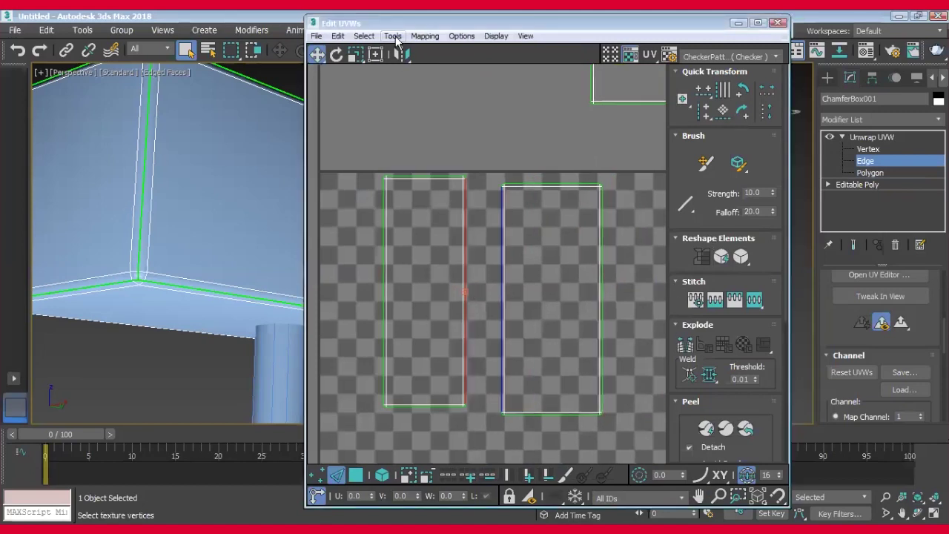
pyautogui.click(393, 36)
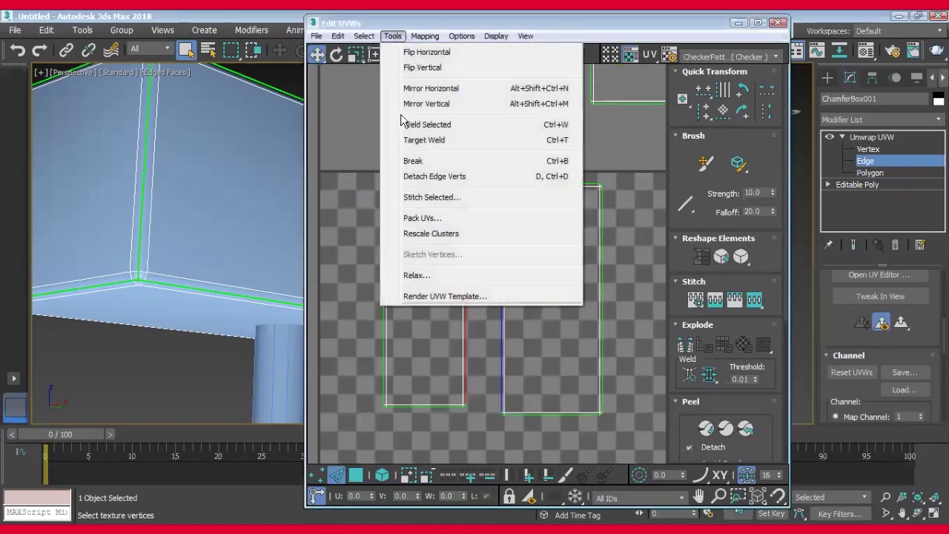
pyautogui.click(433, 199)
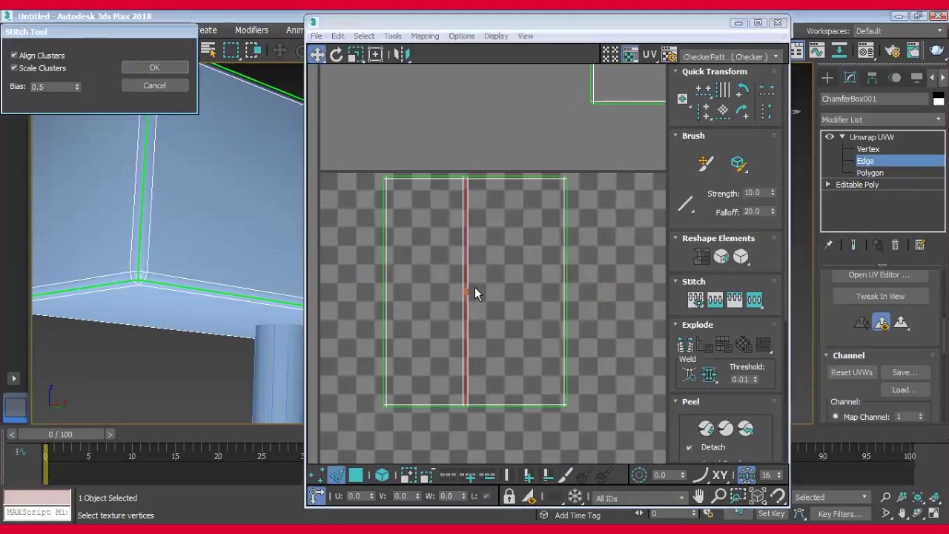
pyautogui.click(141, 67)
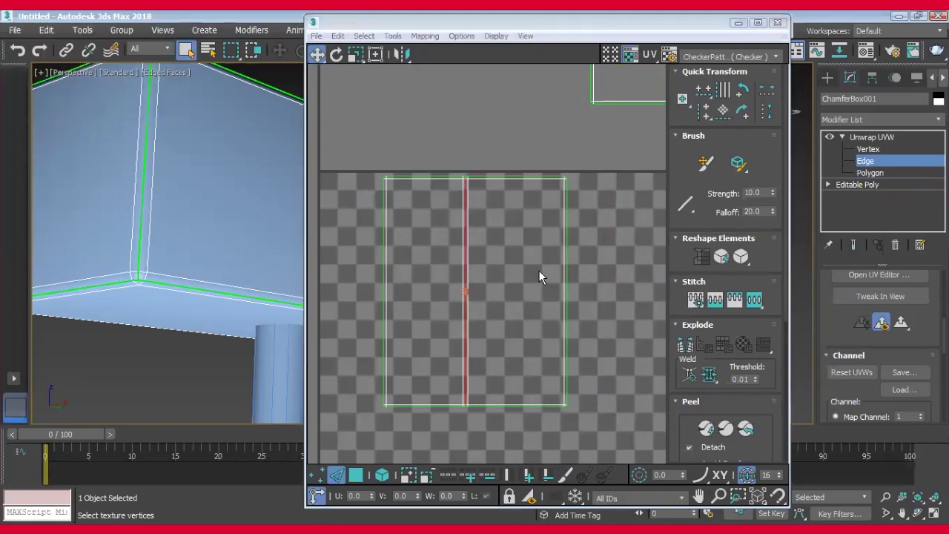
pyautogui.click(537, 271)
pyautogui.scroll(-3, 537, 271)
pyautogui.scroll(1, 503, 276)
# Marquee-select the separate tall island, rotate it a quarter turn, then rotate it back upright.
pyautogui.scroll(1, 538, 266)
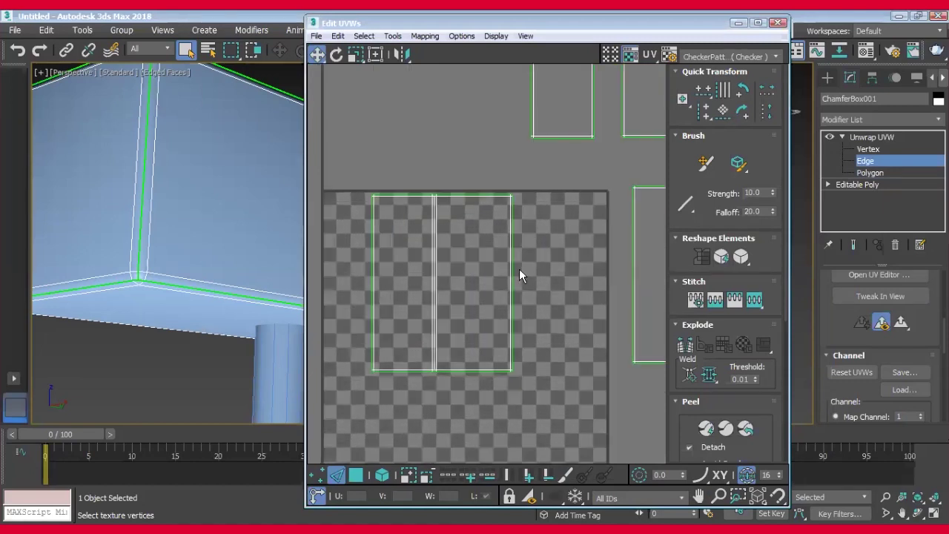
pyautogui.scroll(-2, 518, 271)
pyautogui.click(513, 273)
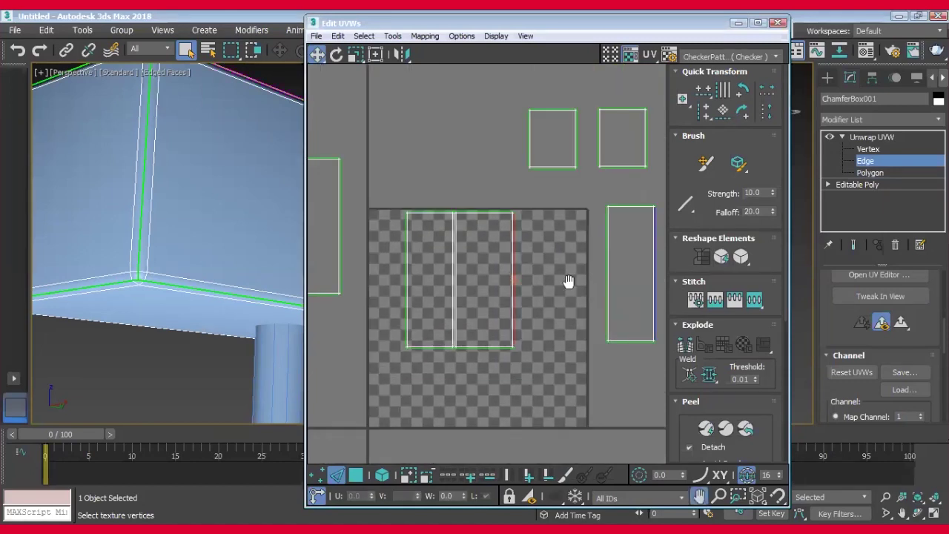
pyautogui.moveTo(568, 281); pyautogui.dragTo(565, 246, button='middle')
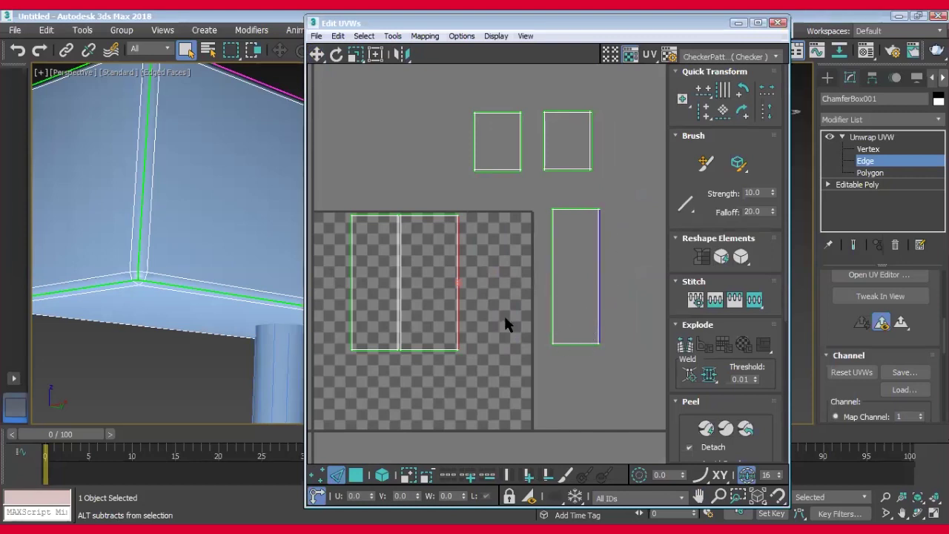
pyautogui.moveTo(522, 279)
pyautogui.mouseDown(button='middle')
pyautogui.moveTo(447, 303)
pyautogui.moveTo(402, 297)
pyautogui.mouseUp(button='middle')
pyautogui.moveTo(521, 201); pyautogui.dragTo(599, 369)
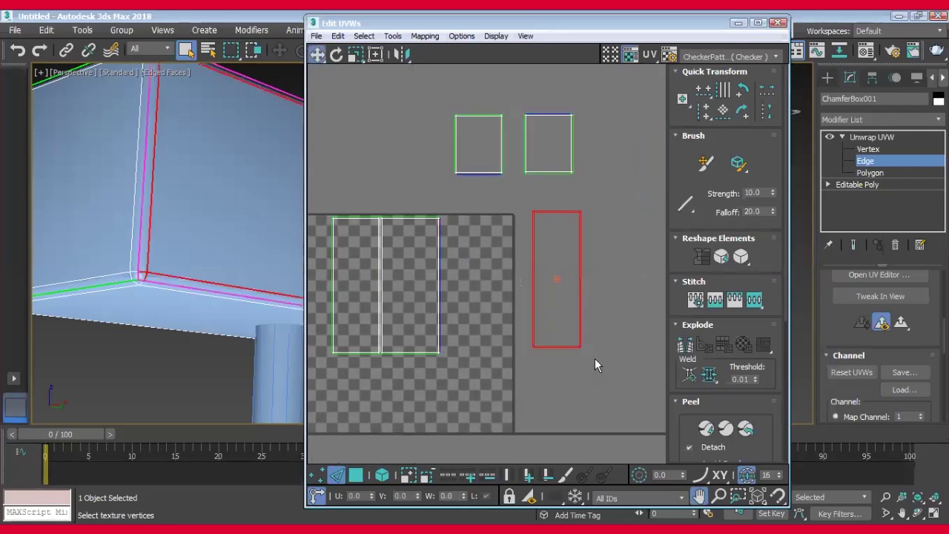
pyautogui.click(744, 89)
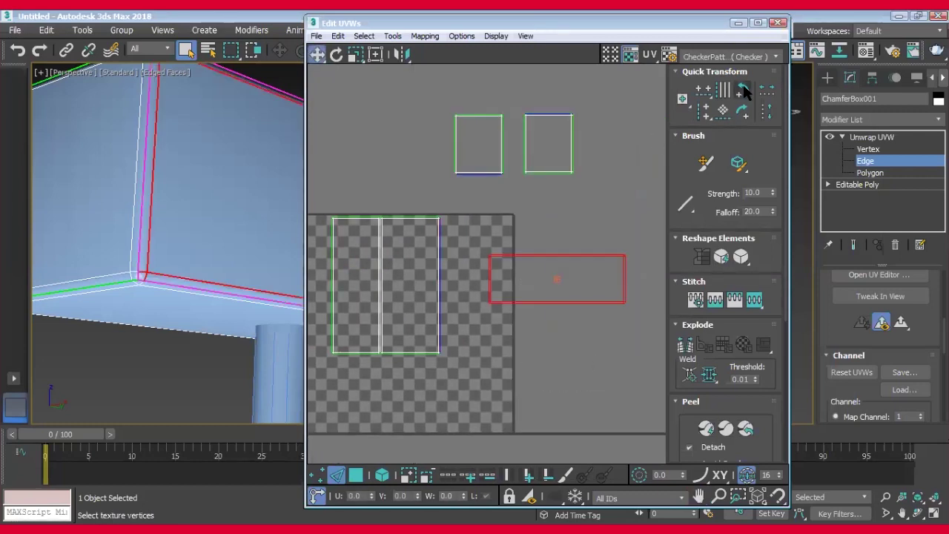
pyautogui.click(744, 89)
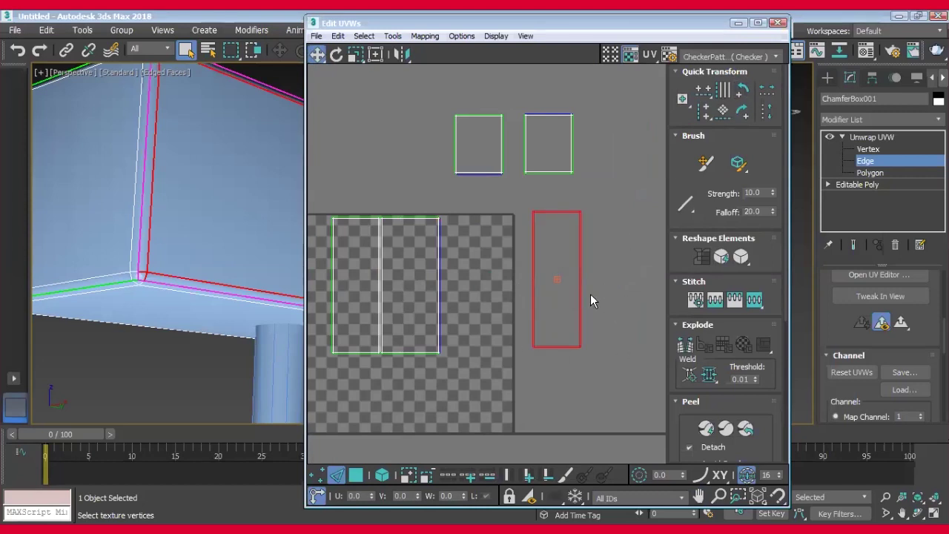
pyautogui.click(556, 276)
pyautogui.moveTo(517, 200); pyautogui.dragTo(604, 379)
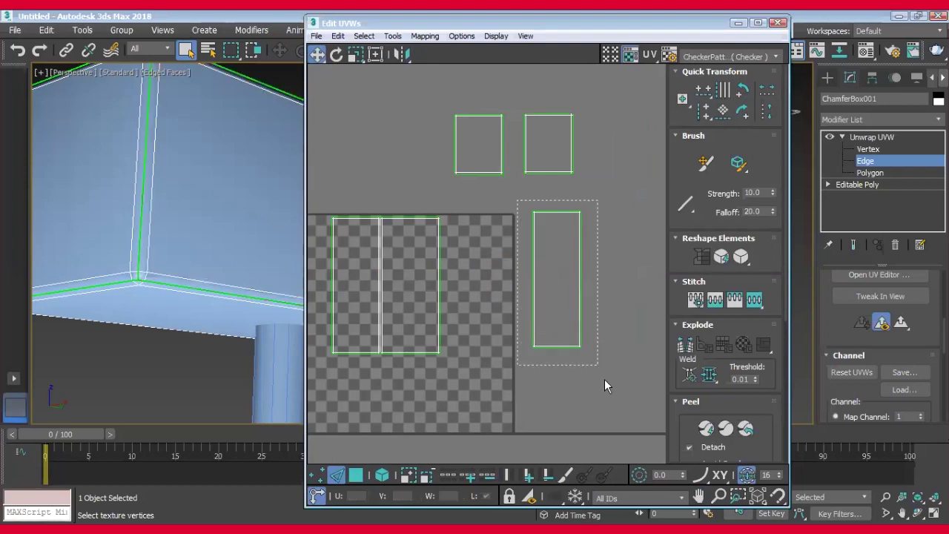
pyautogui.click(551, 284)
# At Polygon level, move the tall island beside the two-strip band.
pyautogui.click(863, 162)
pyautogui.click(863, 173)
pyautogui.click(572, 296)
pyautogui.moveTo(536, 290)
pyautogui.mouseDown()
pyautogui.moveTo(471, 292)
pyautogui.moveTo(502, 290)
pyautogui.mouseUp()
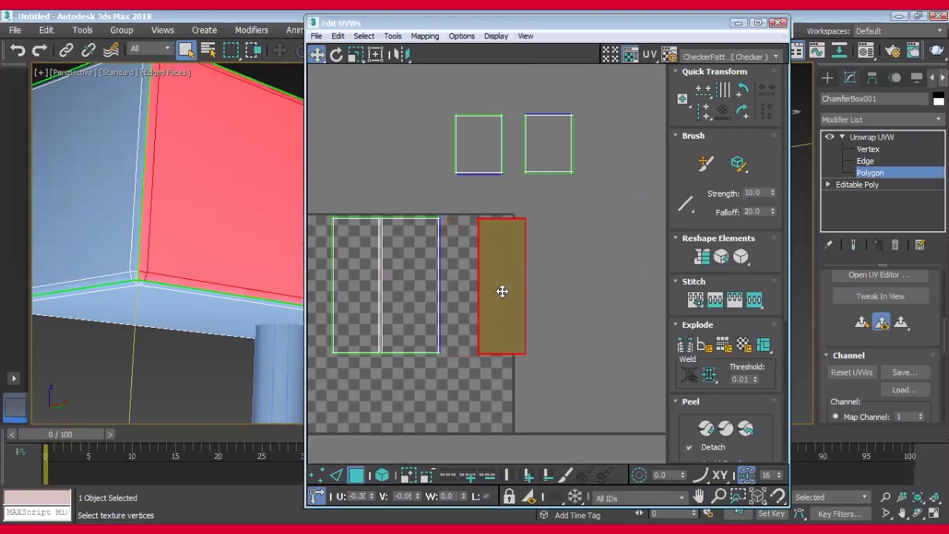
# Nudge the tall island right, then join its edge to the band with Stitch Selected.
pyautogui.moveTo(502, 290); pyautogui.dragTo(557, 308, button='middle')
pyautogui.scroll(1, 556, 288)
pyautogui.scroll(2, 555, 289)
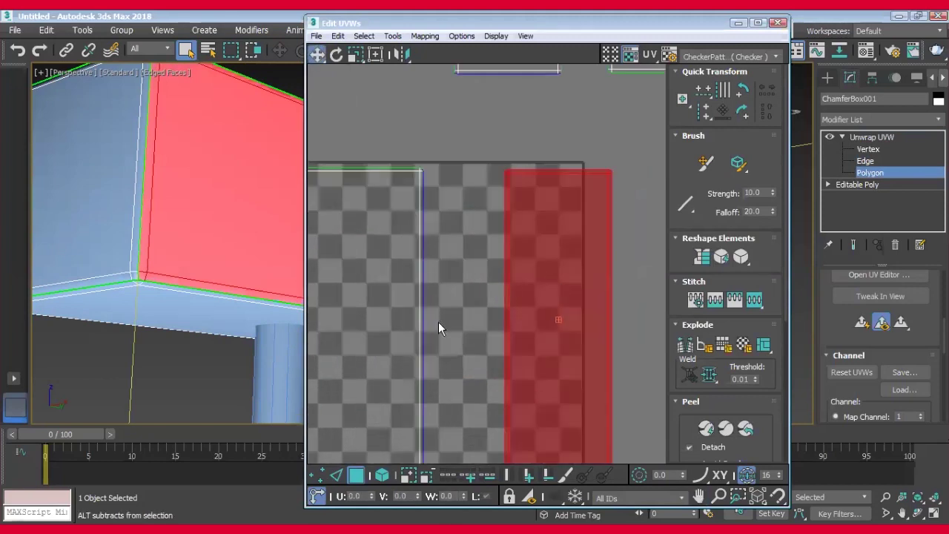
pyautogui.click(438, 322)
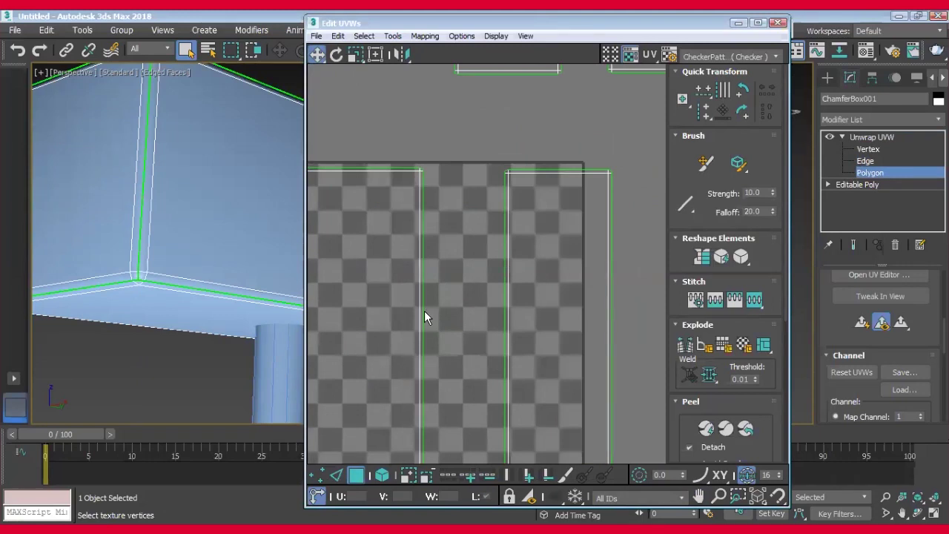
pyautogui.press('2')
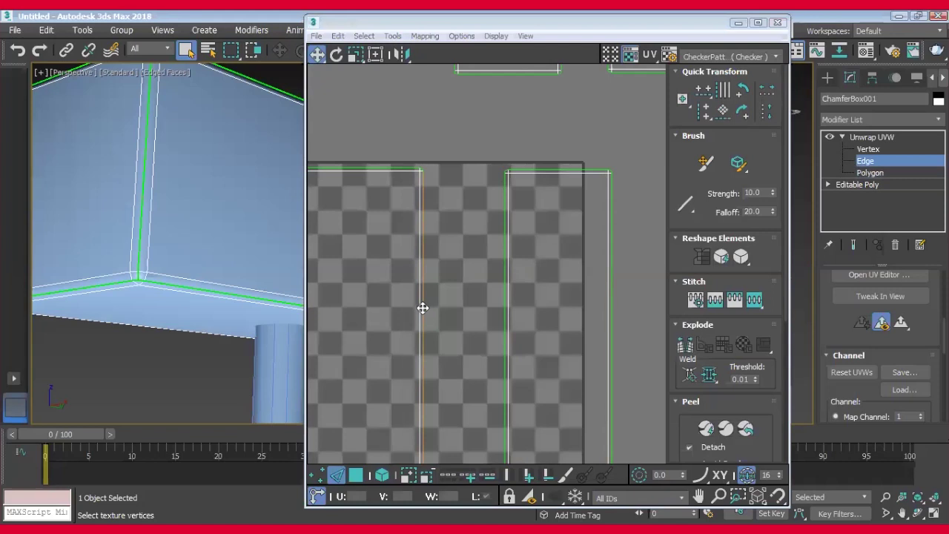
pyautogui.click(422, 308)
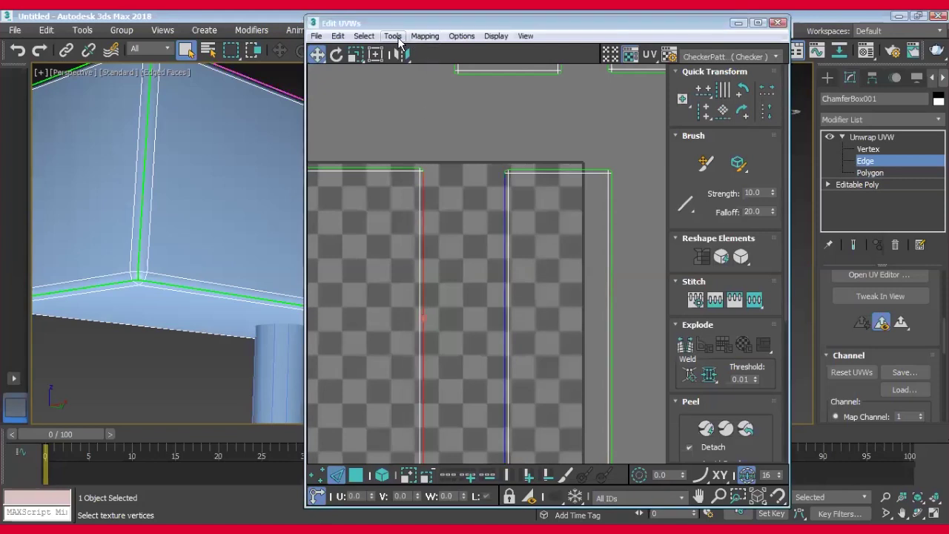
pyautogui.click(393, 35)
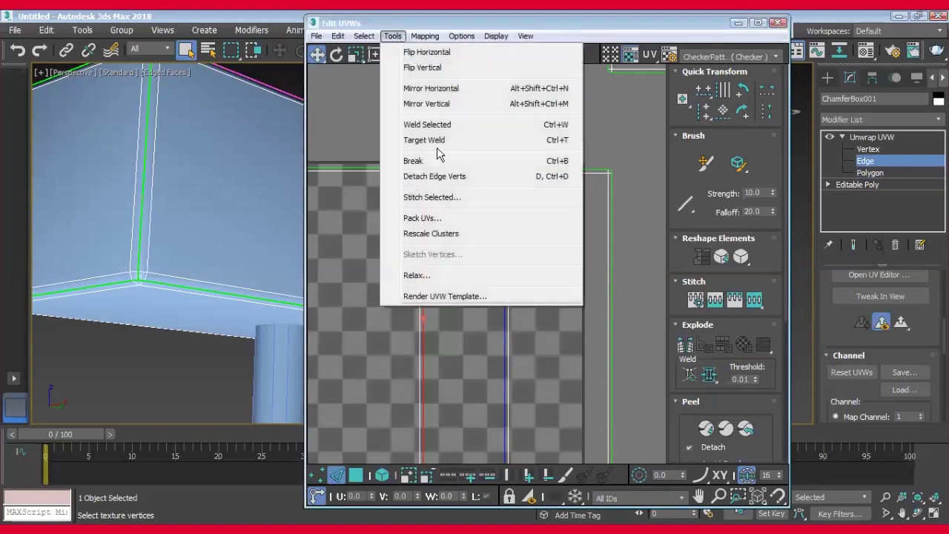
pyautogui.click(433, 197)
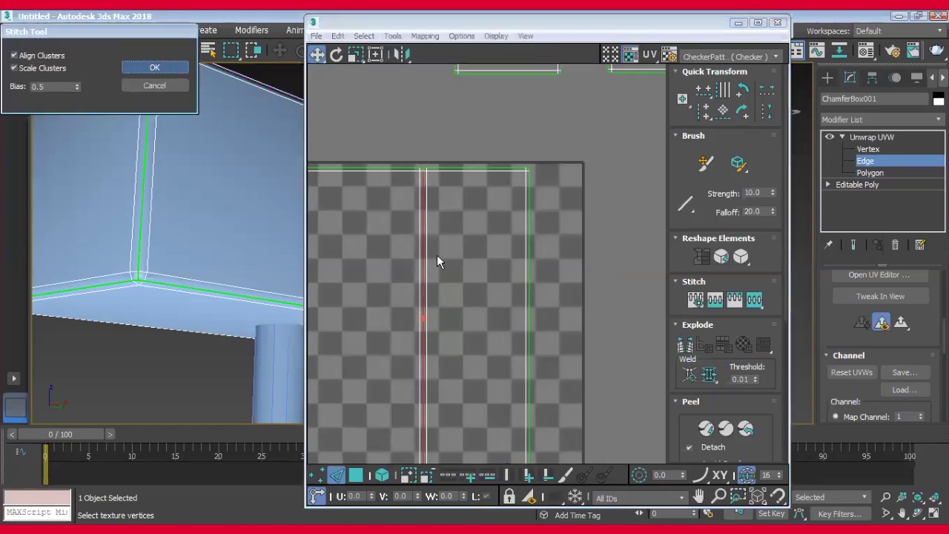
pyautogui.press('Return')
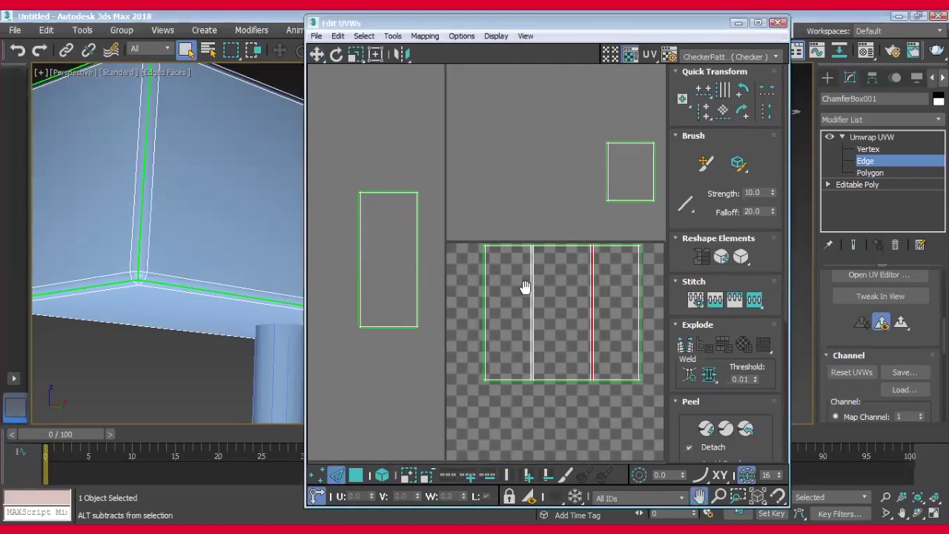
# At Polygon level, move the left island just right of the three-strip band.
pyautogui.click(399, 241)
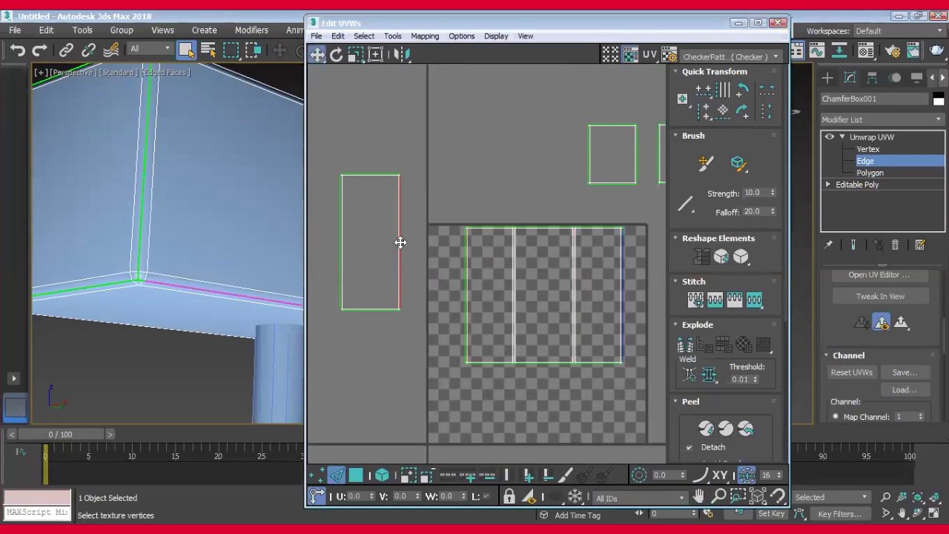
pyautogui.moveTo(333, 164); pyautogui.dragTo(410, 327)
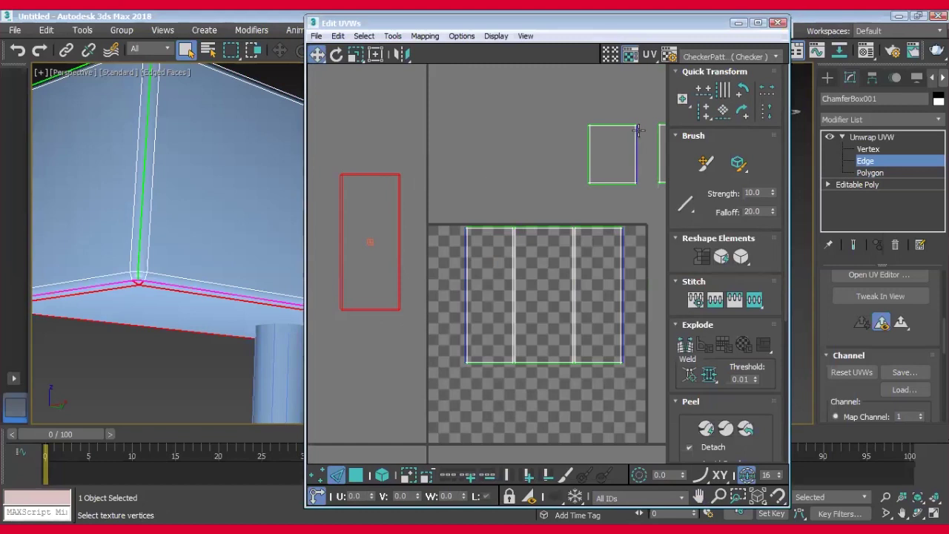
pyautogui.click(865, 173)
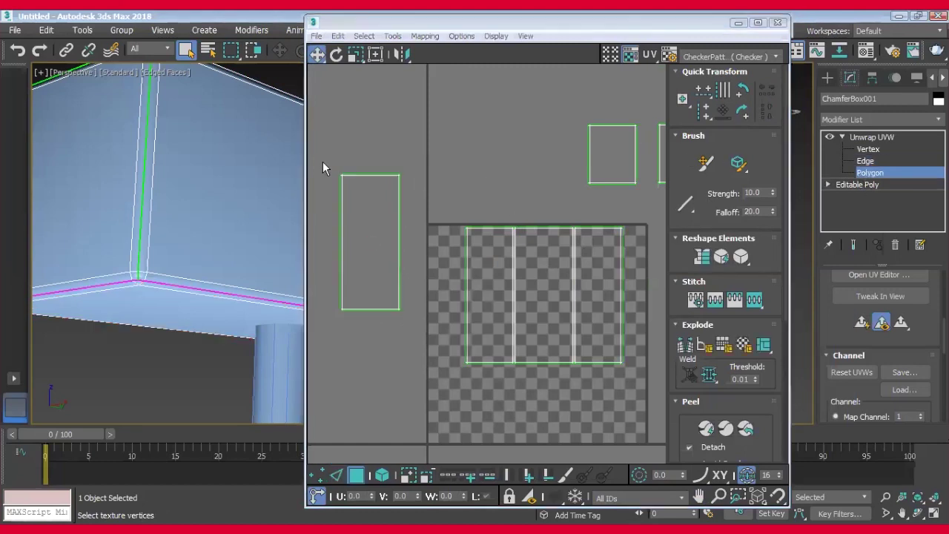
pyautogui.click(372, 241)
pyautogui.moveTo(372, 241)
pyautogui.mouseDown()
pyautogui.moveTo(627, 275)
pyautogui.moveTo(658, 294)
pyautogui.mouseUp()
pyautogui.moveTo(658, 294); pyautogui.dragTo(469, 289, button='middle')
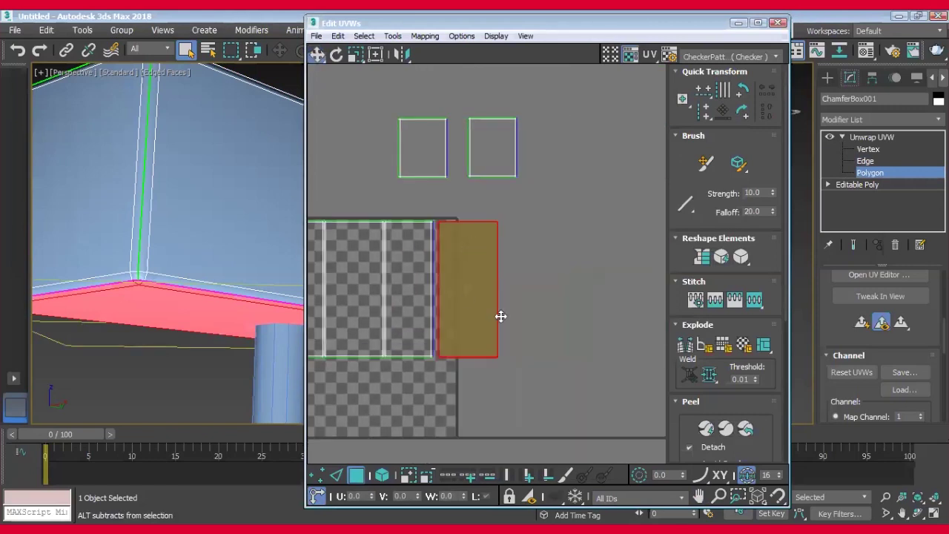
pyautogui.scroll(3, 572, 270)
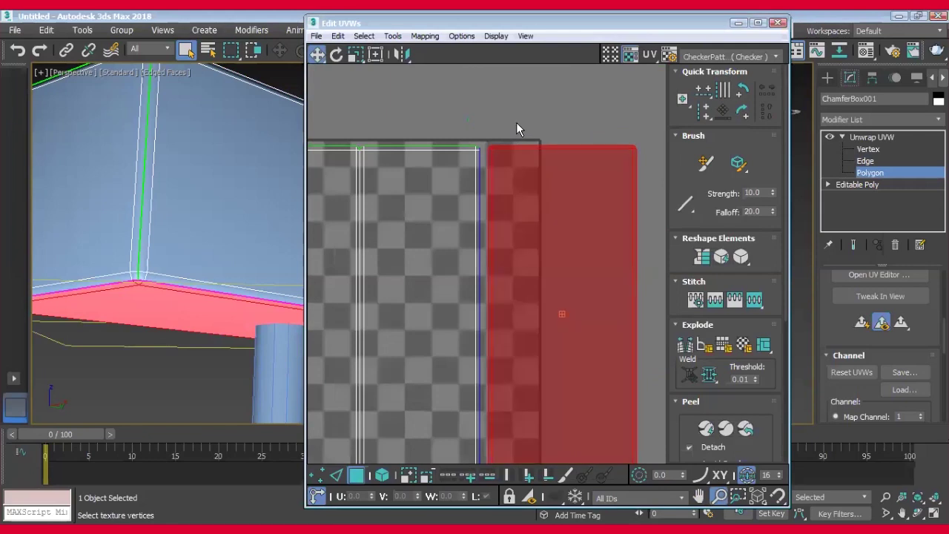
pyautogui.click(516, 122)
# Switch to Edge level and select the island's right vertical edge.
pyautogui.rightClick(519, 224)
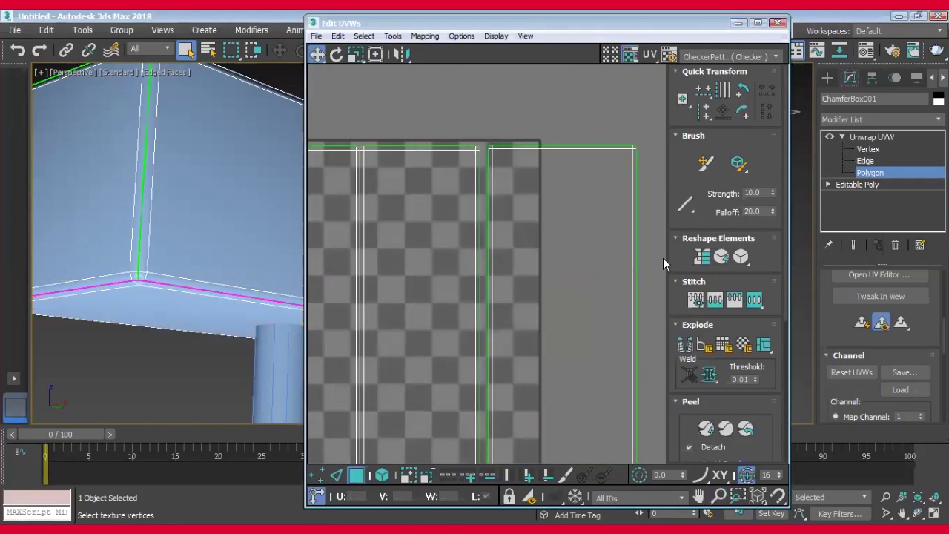
pyautogui.press('2')
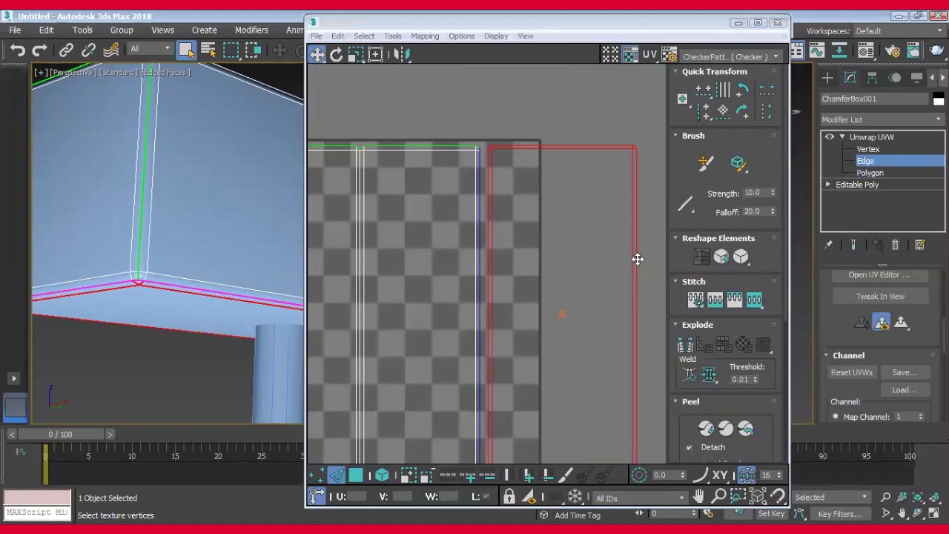
pyautogui.click(580, 107)
pyautogui.click(637, 198)
pyautogui.click(638, 198)
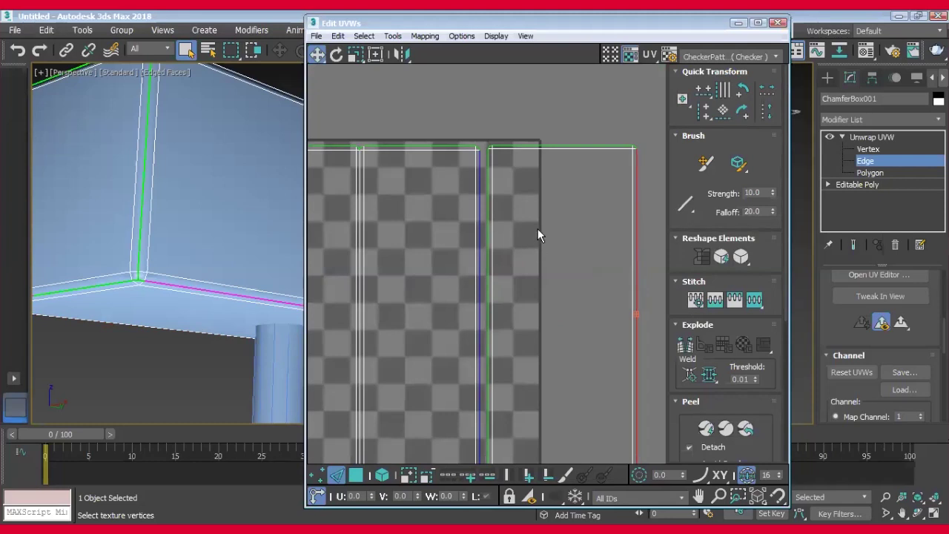
pyautogui.scroll(-3, 545, 221)
pyautogui.scroll(-1, 631, 213)
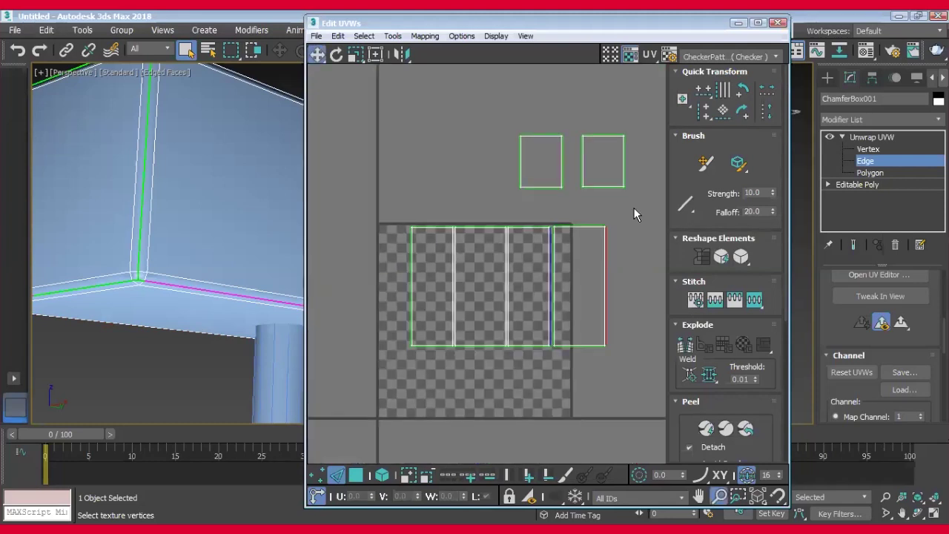
pyautogui.hotkey('ctrl', 'pageup')
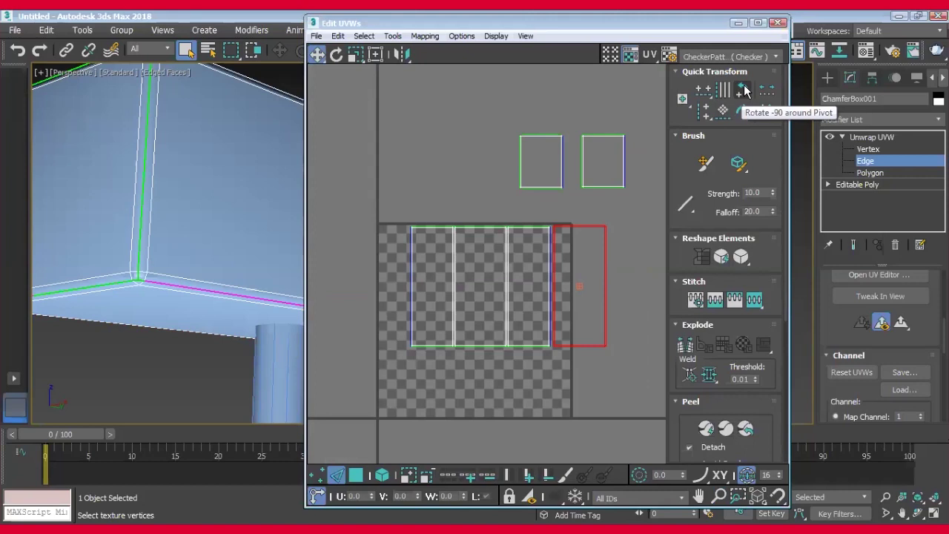
pyautogui.click(745, 89)
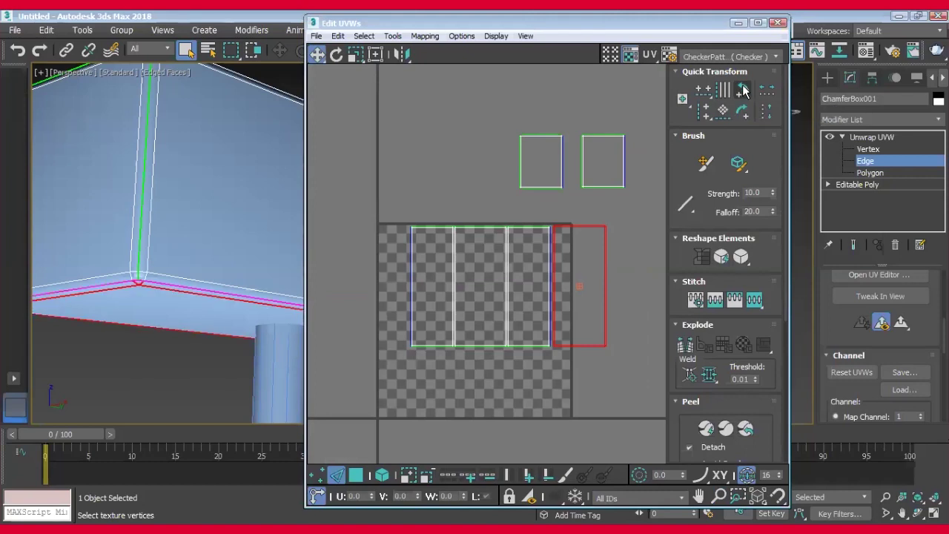
pyautogui.scroll(1, 583, 256)
pyautogui.scroll(1, 577, 250)
# Stitch the last island's shared edge onto the band with Stitch Selected.
pyautogui.scroll(1, 555, 329)
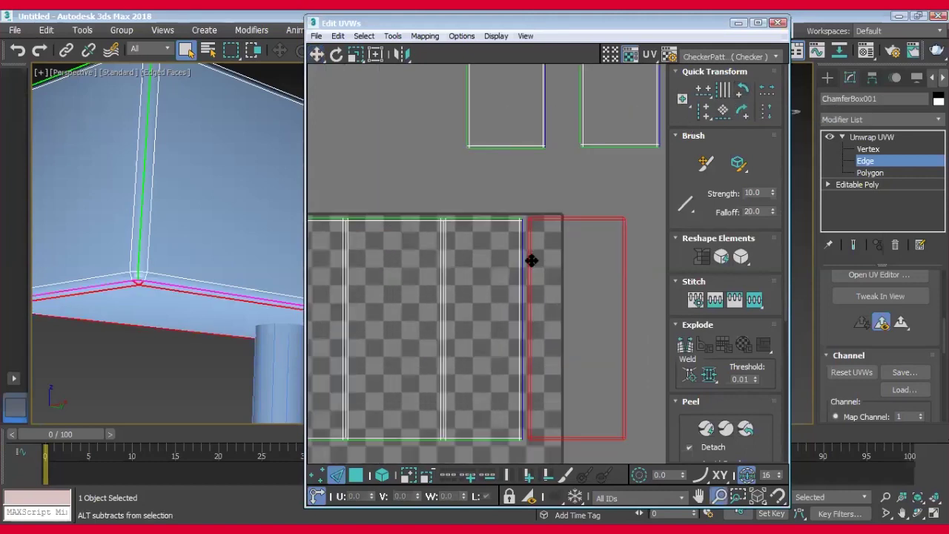
pyautogui.scroll(1, 532, 259)
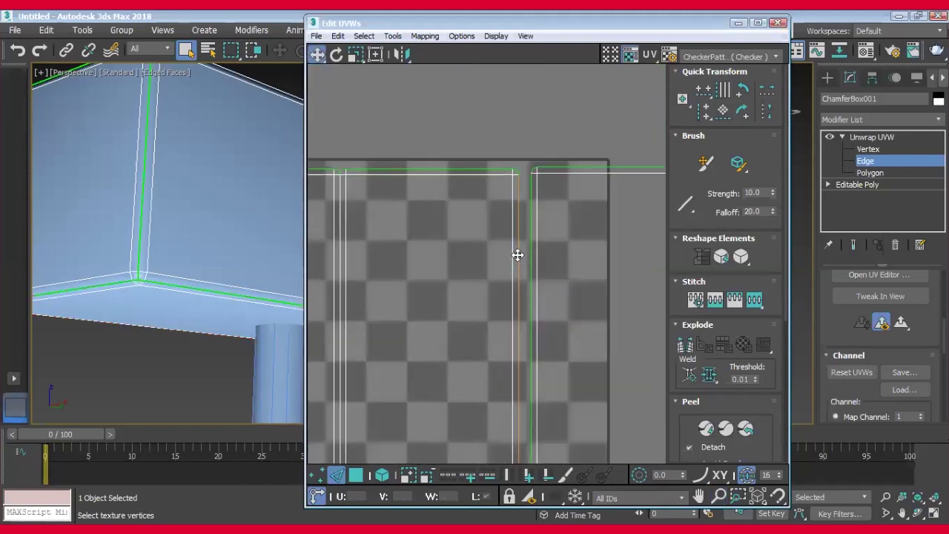
pyautogui.click(518, 254)
pyautogui.click(393, 36)
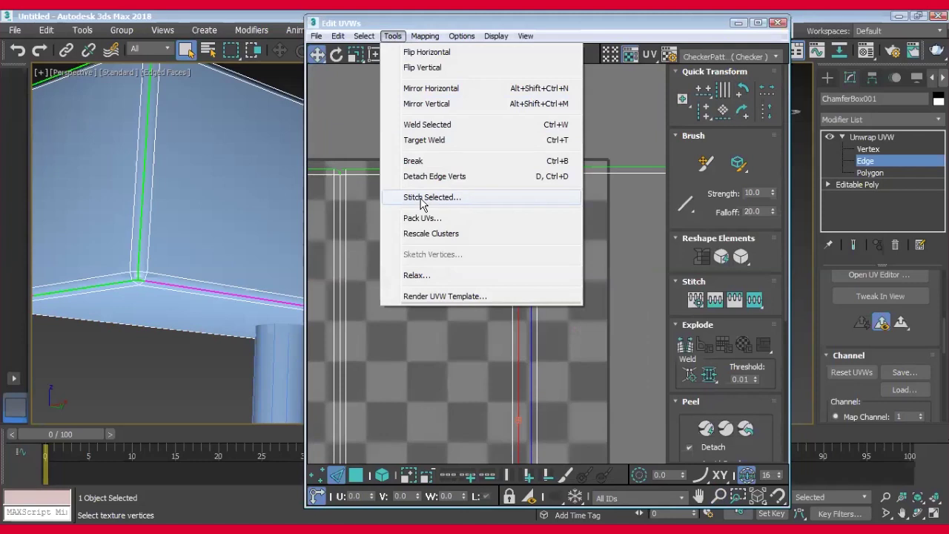
pyautogui.click(422, 199)
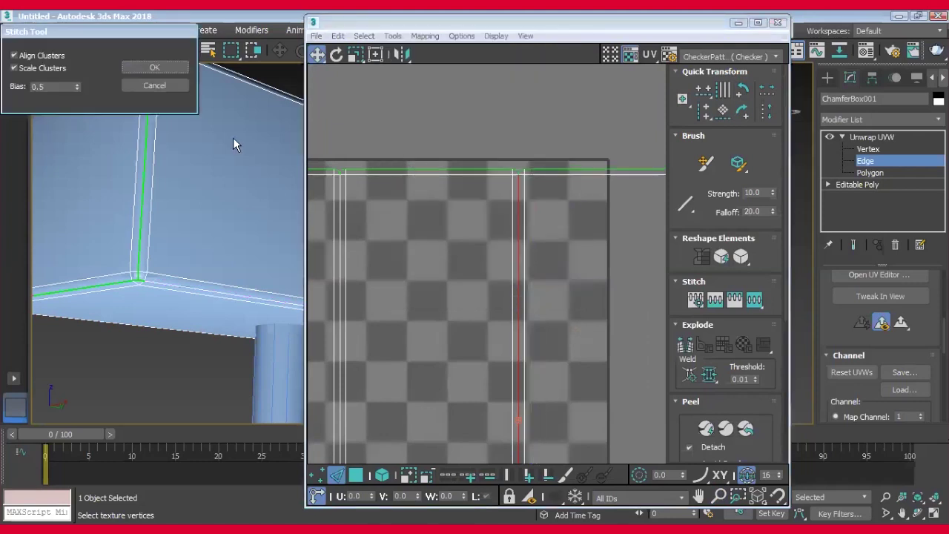
pyautogui.click(154, 68)
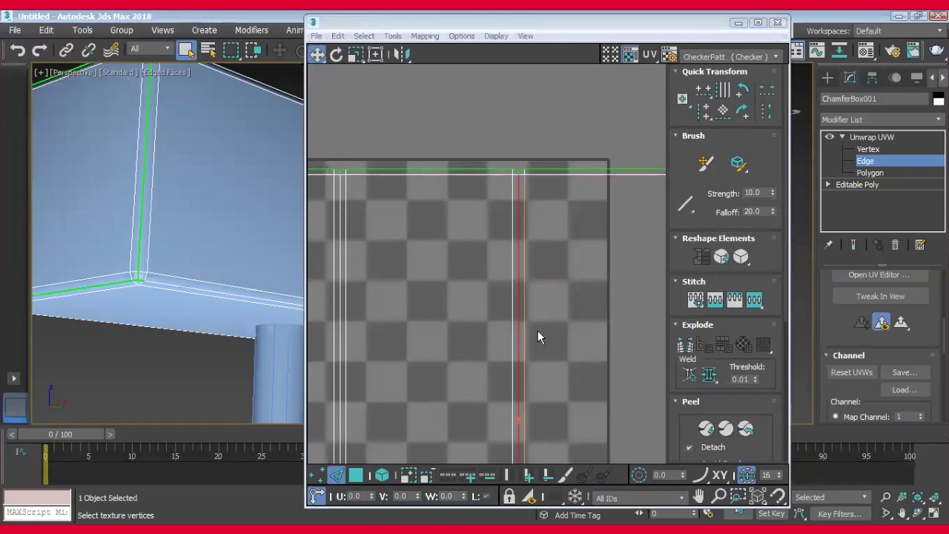
# Zoom out to the whole layout and marquee-select all UV shells.
pyautogui.scroll(-6, 490, 334)
pyautogui.scroll(3, 489, 345)
pyautogui.scroll(2, 502, 364)
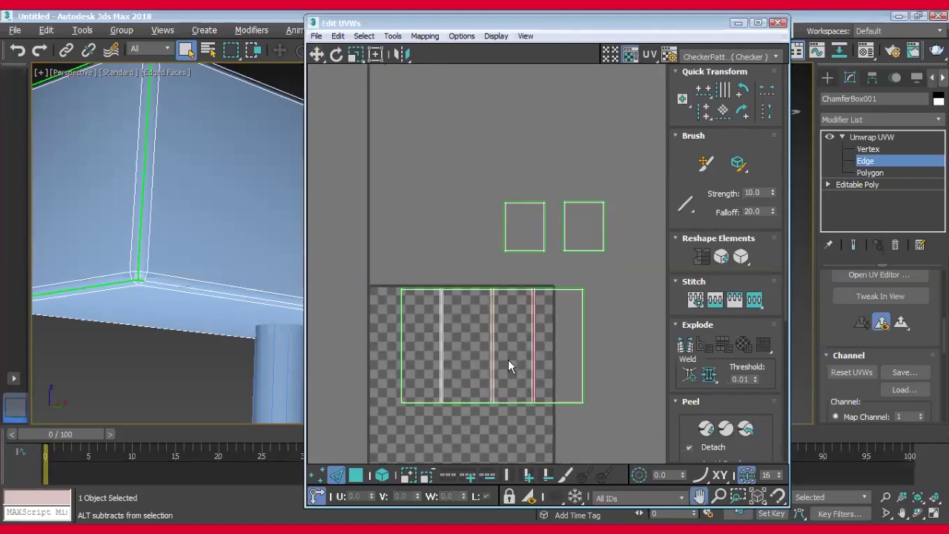
pyautogui.scroll(2, 530, 388)
pyautogui.moveTo(492, 352)
pyautogui.mouseDown(button='middle')
pyautogui.moveTo(650, 325)
pyautogui.moveTo(458, 307)
pyautogui.mouseUp(button='middle')
pyautogui.rightClick(393, 211)
pyautogui.moveTo(321, 210); pyautogui.dragTo(619, 426)
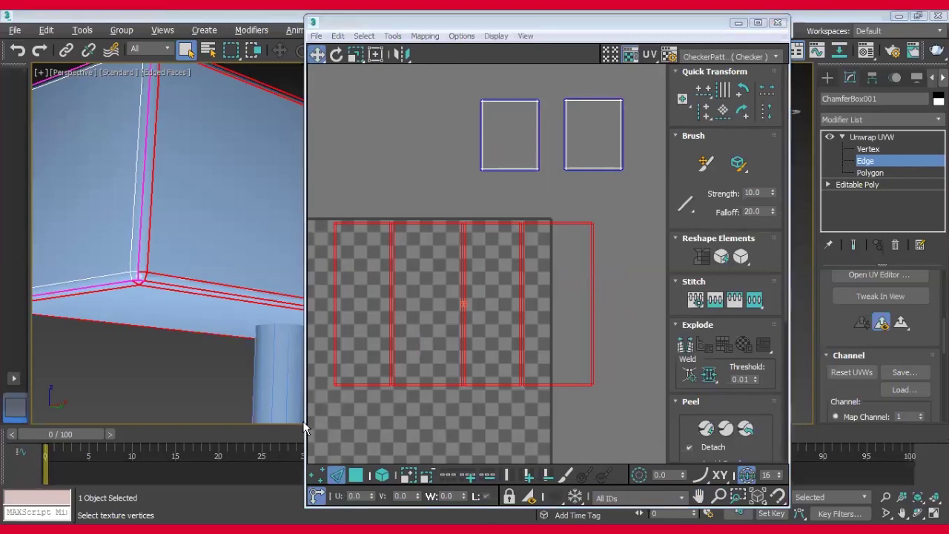
# Select all UV vertices and open the Relax Tool dialog over the layout.
pyautogui.moveTo(618, 209); pyautogui.dragTo(308, 421)
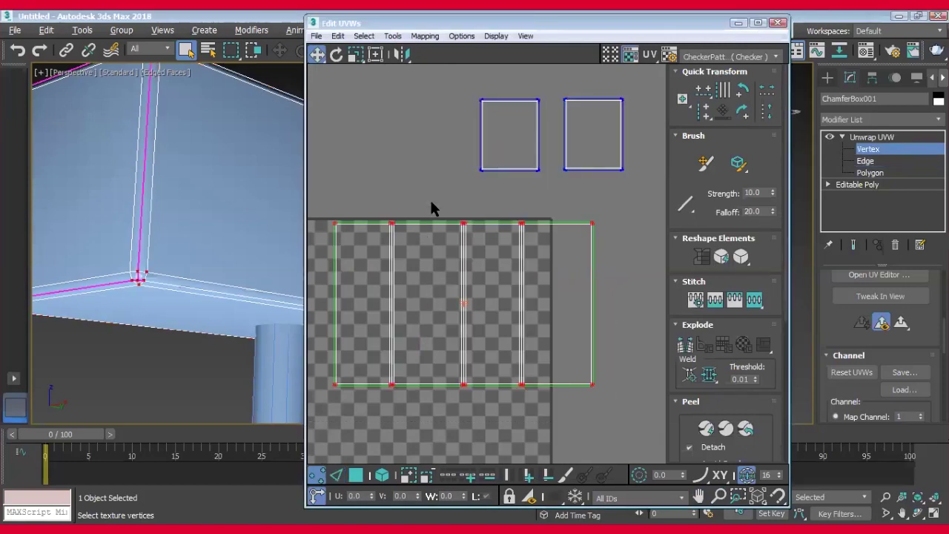
pyautogui.click(392, 36)
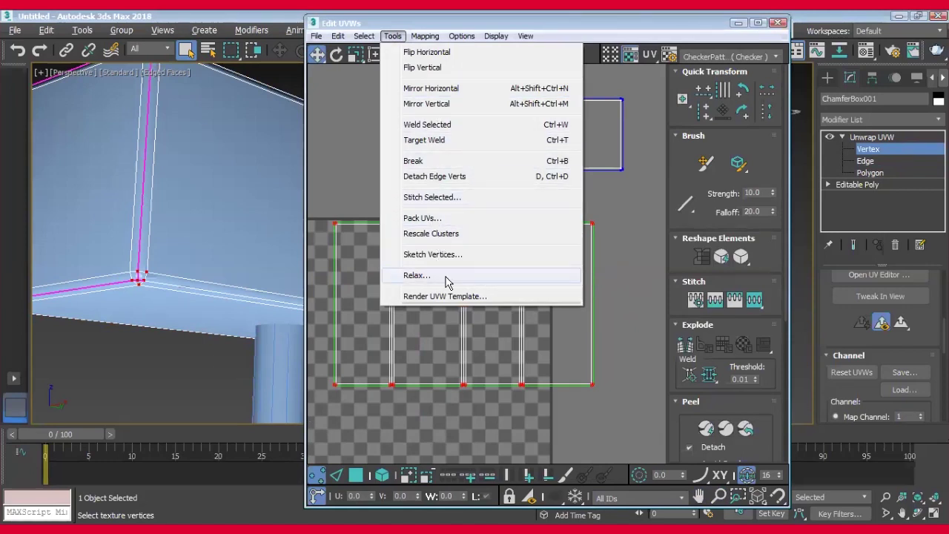
pyautogui.click(515, 280)
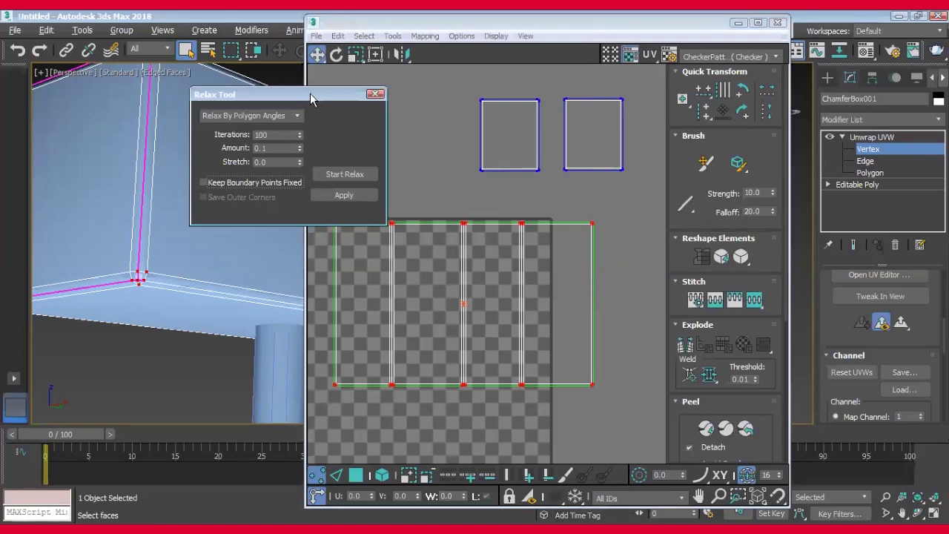
pyautogui.moveTo(315, 100); pyautogui.dragTo(319, 101)
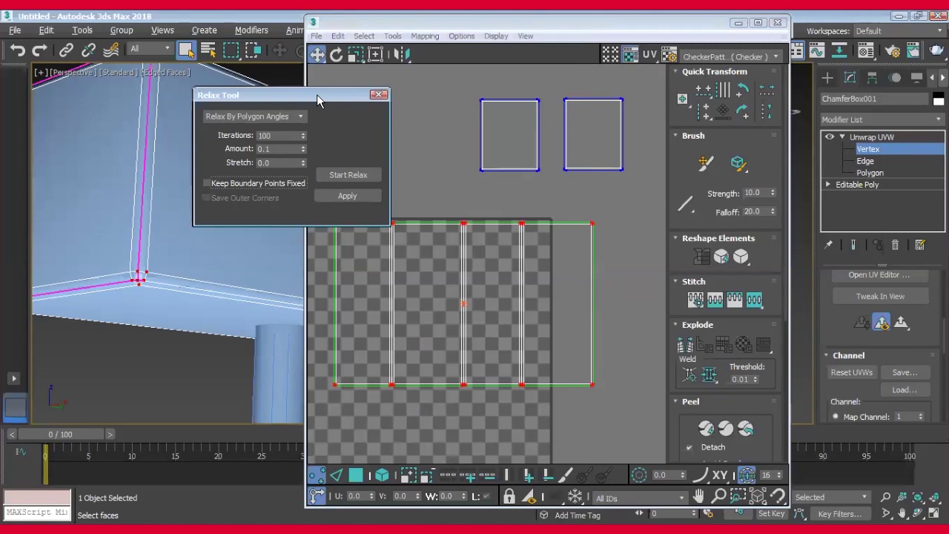
pyautogui.moveTo(222, 95); pyautogui.dragTo(473, 118)
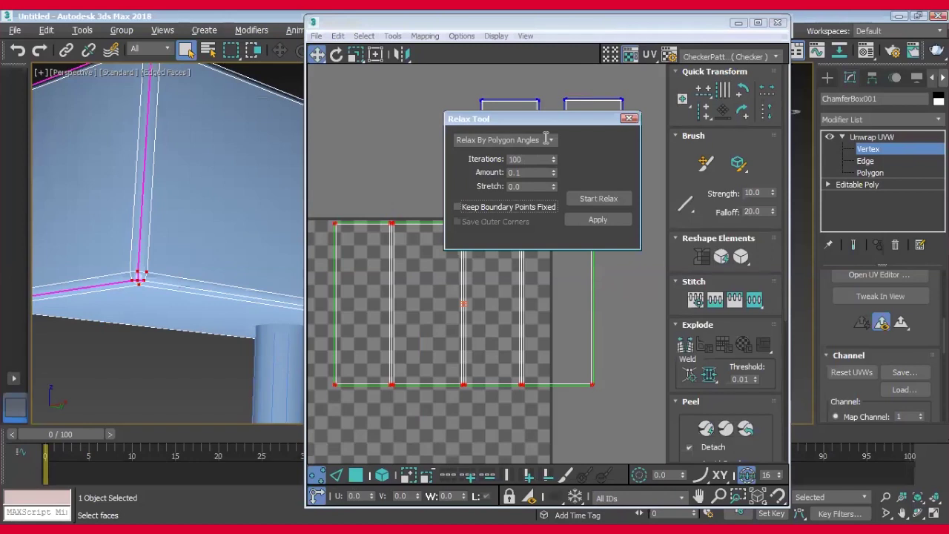
# Relax the band By Polygon Angles with Keep Boundary Points Fixed, then apply.
pyautogui.click(549, 142)
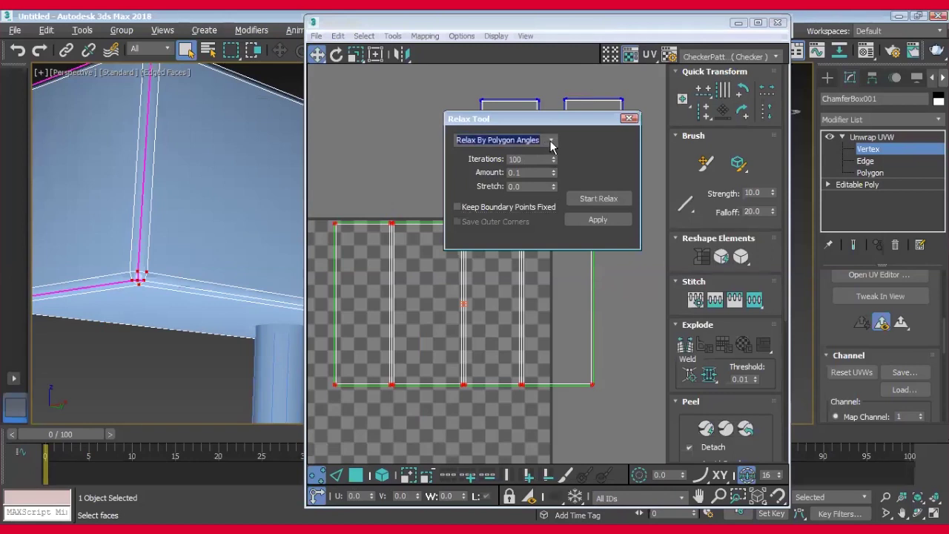
pyautogui.click(553, 141)
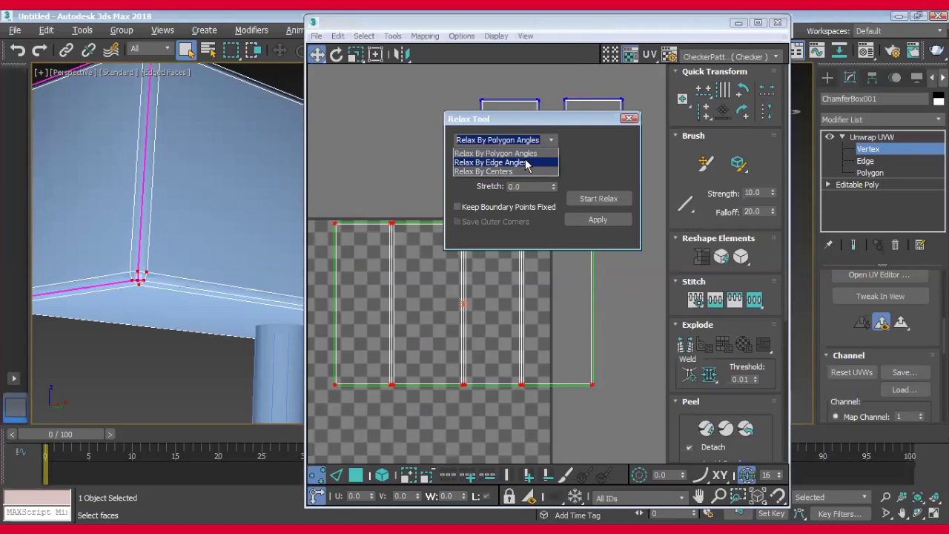
pyautogui.click(536, 153)
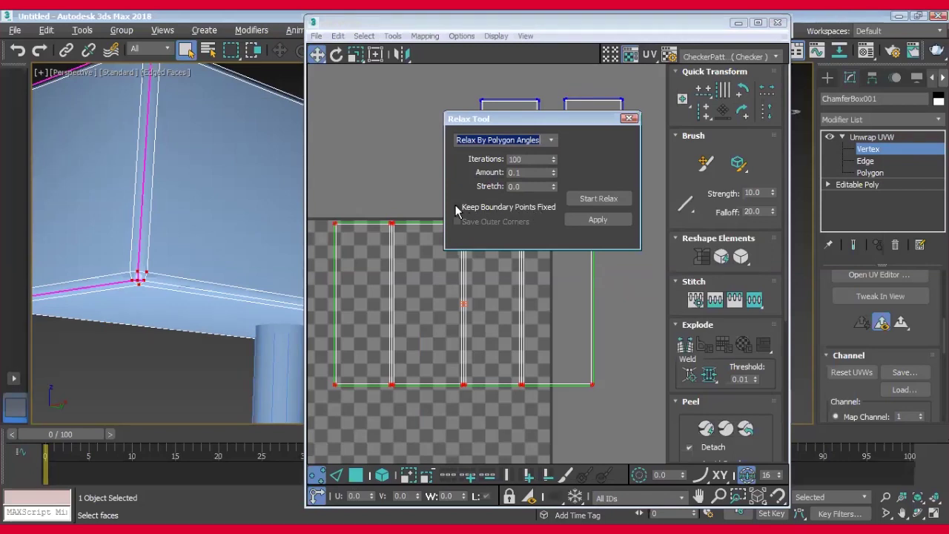
pyautogui.click(457, 209)
pyautogui.click(456, 209)
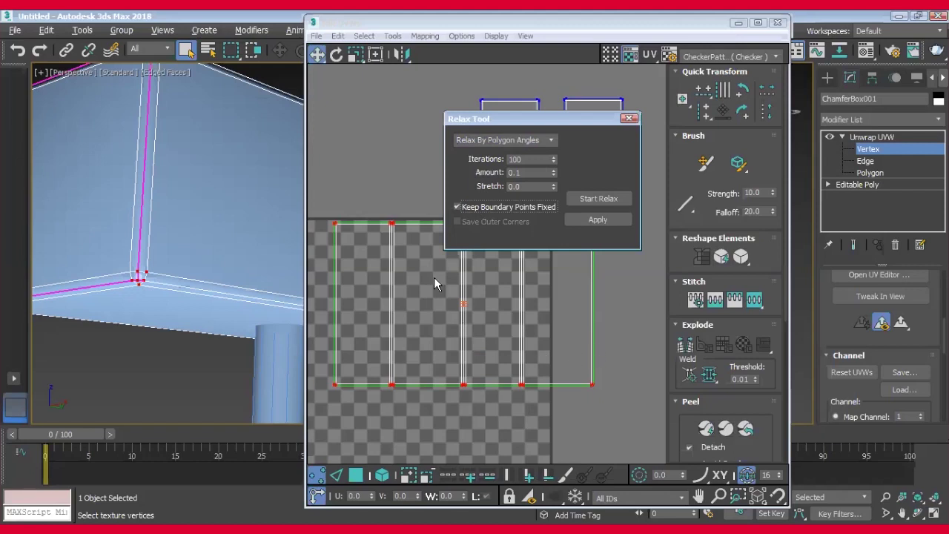
pyautogui.click(592, 200)
pyautogui.click(587, 200)
pyautogui.click(605, 221)
# Close the Relax dialog and frame the two square cap islands in the UV view.
pyautogui.press('Escape')
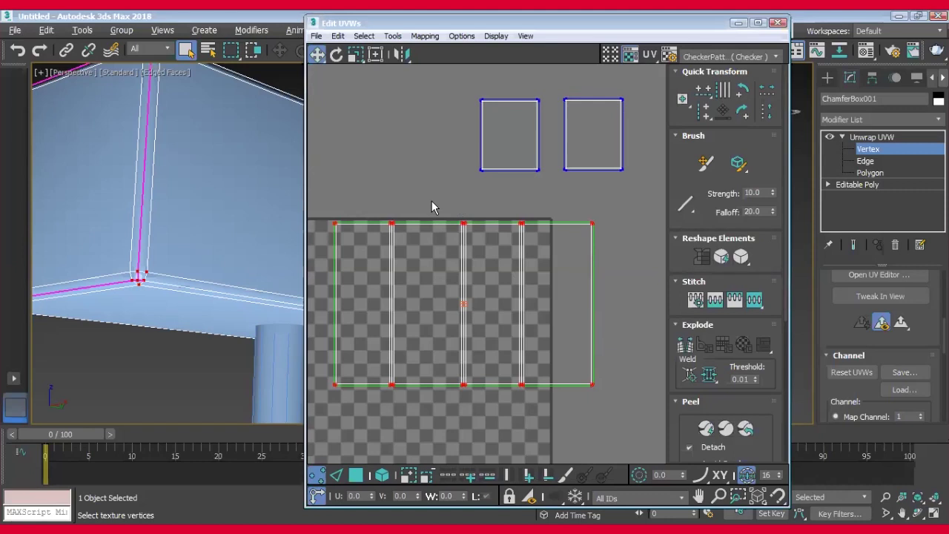
pyautogui.click(419, 200)
pyautogui.scroll(3, 520, 222)
pyautogui.scroll(-1, 515, 237)
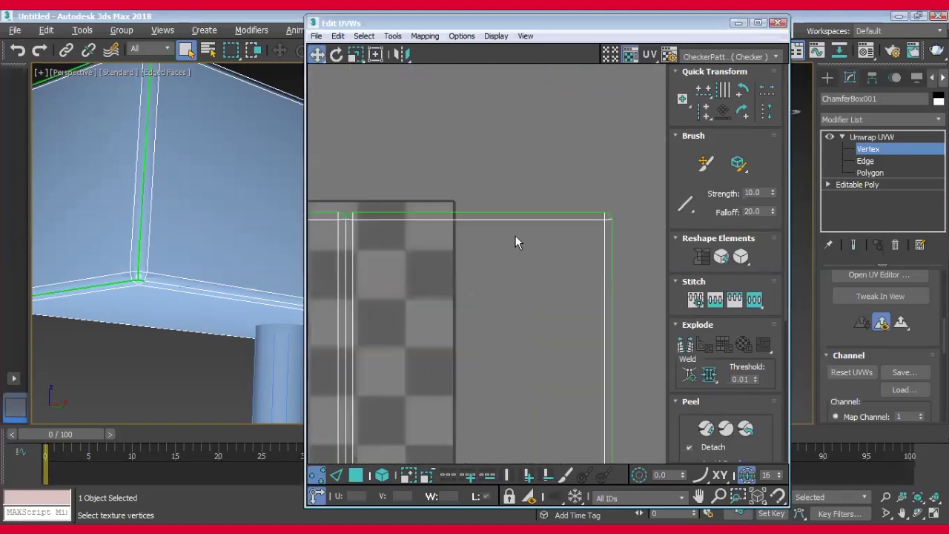
pyautogui.scroll(-2, 445, 256)
pyautogui.moveTo(447, 290); pyautogui.dragTo(464, 323, button='middle')
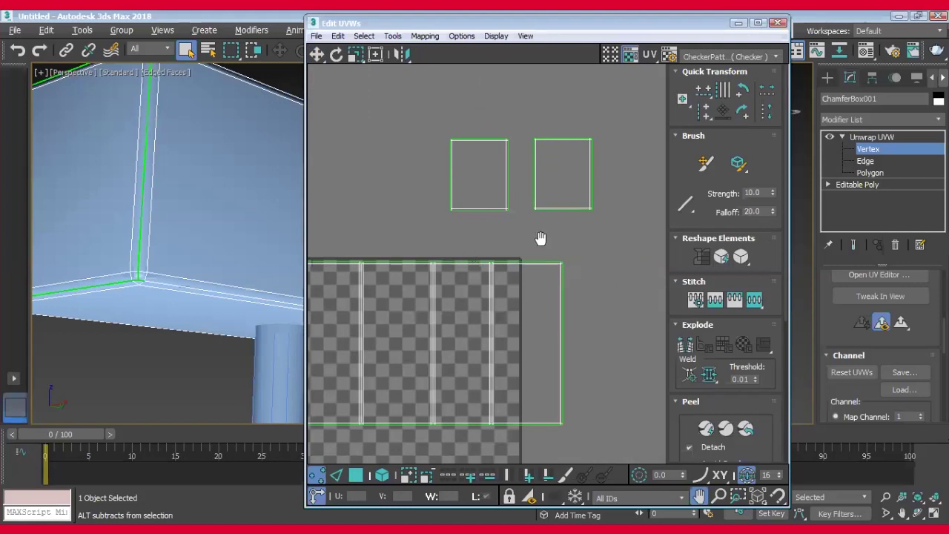
pyautogui.hotkey('ctrl', 'a')
pyautogui.moveTo(506, 334)
pyautogui.keyDown('ctrl'); pyautogui.keyDown('alt'); pyautogui.mouseDown(button='middle')
pyautogui.moveTo(509, 239)
pyautogui.moveTo(491, 312)
pyautogui.moveTo(447, 246)
pyautogui.moveTo(445, 270)
pyautogui.moveTo(460, 281)
pyautogui.moveTo(470, 246)
pyautogui.moveTo(355, 185)
pyautogui.mouseUp(button='middle'); pyautogui.keyUp('alt'); pyautogui.keyUp('ctrl')
# Relax the first cap square's vertices with the Relax tool, then close it.
pyautogui.moveTo(354, 188)
pyautogui.mouseDown()
pyautogui.moveTo(538, 402)
pyautogui.moveTo(535, 391)
pyautogui.mouseUp()
pyautogui.click(394, 35)
pyautogui.click(430, 275)
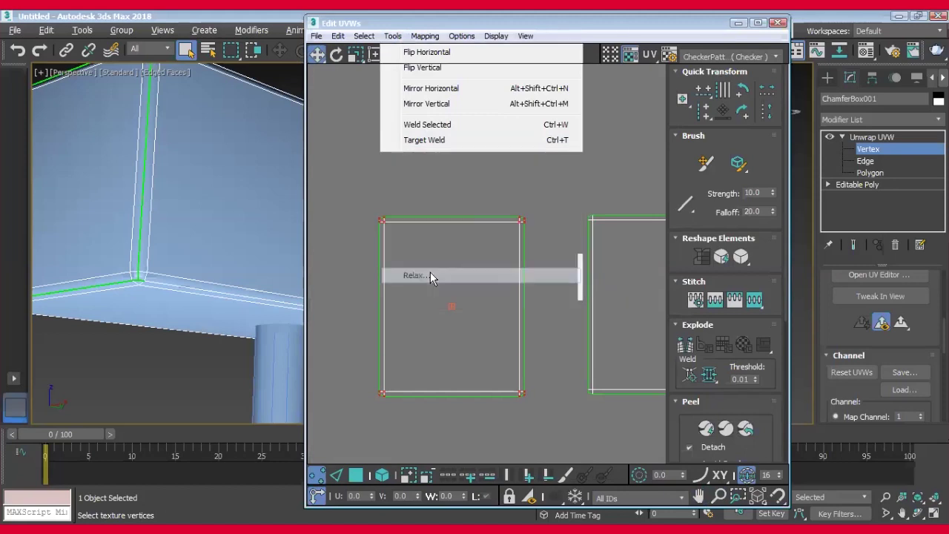
pyautogui.click(595, 199)
pyautogui.click(602, 198)
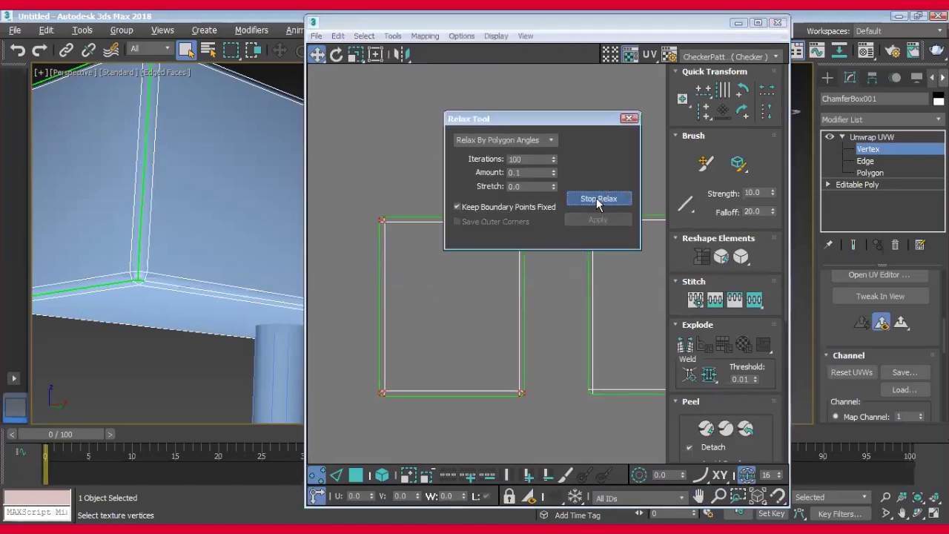
pyautogui.click(629, 118)
# Relax the second cap square's vertices the same way and close the dialog.
pyautogui.moveTo(523, 305); pyautogui.dragTo(418, 260, button='middle')
pyautogui.scroll(2, 425, 222)
pyautogui.scroll(1, 425, 222)
pyautogui.scroll(-3, 388, 225)
pyautogui.moveTo(483, 341); pyautogui.dragTo(561, 416)
pyautogui.click(394, 37)
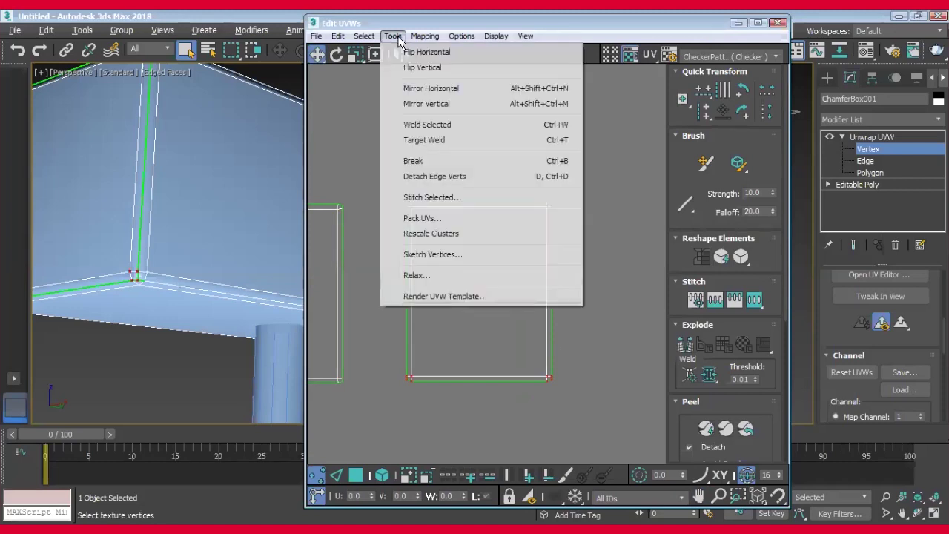
pyautogui.click(428, 276)
pyautogui.click(583, 200)
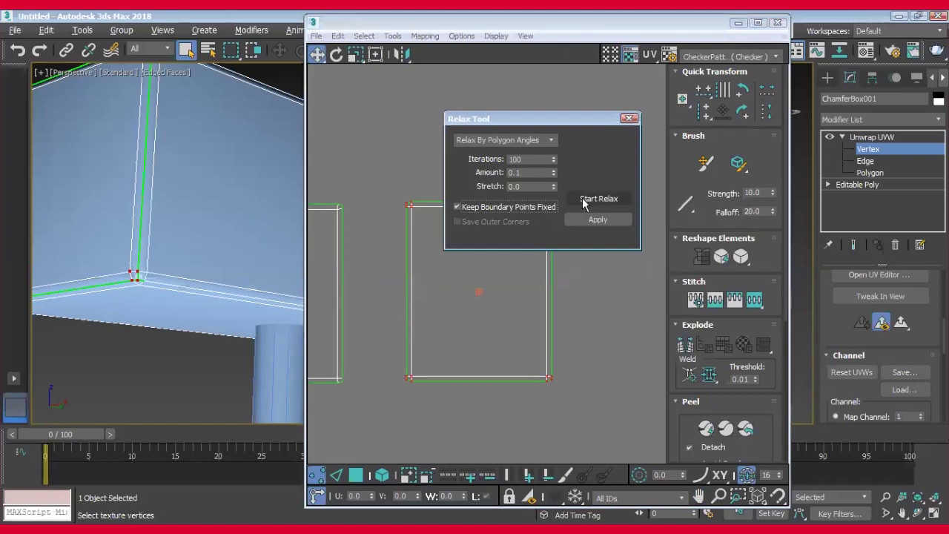
pyautogui.click(583, 201)
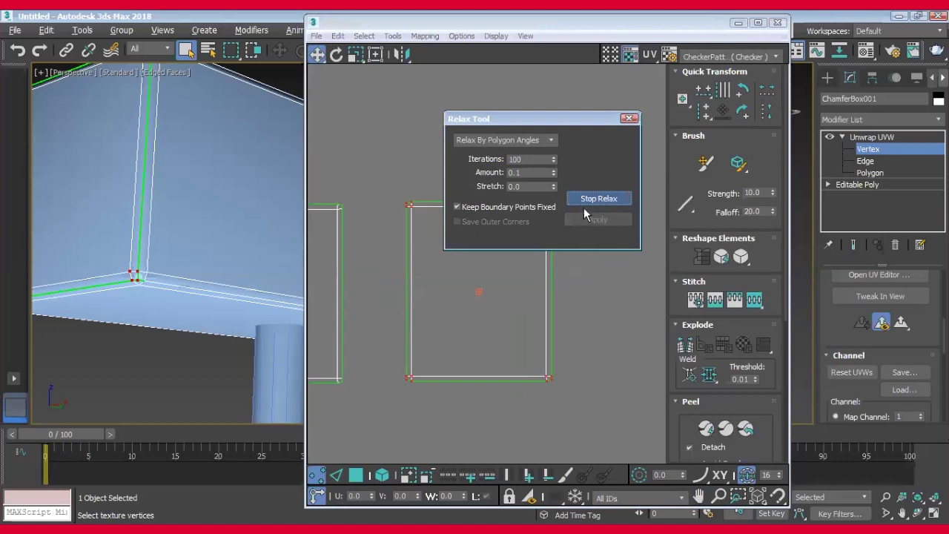
pyautogui.click(589, 198)
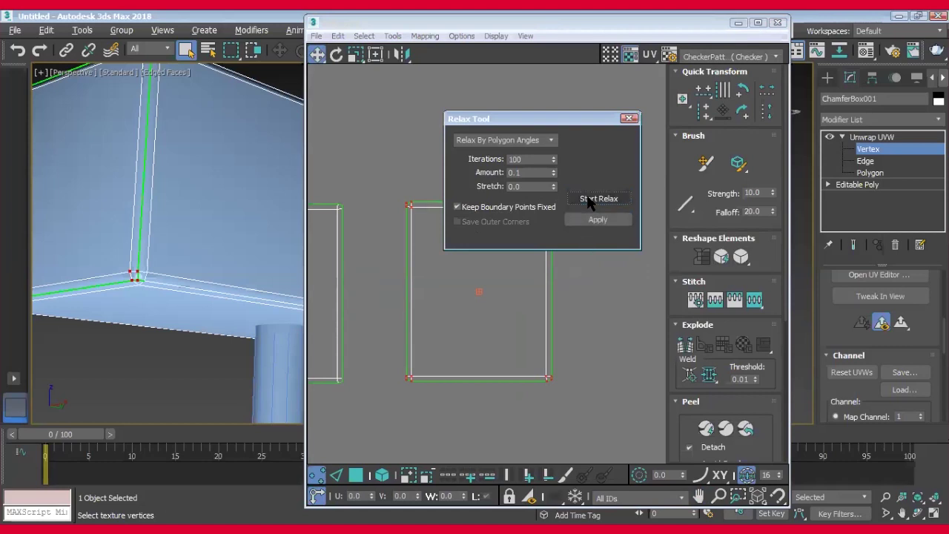
pyautogui.click(629, 121)
pyautogui.scroll(-4, 564, 248)
pyautogui.scroll(-3, 557, 256)
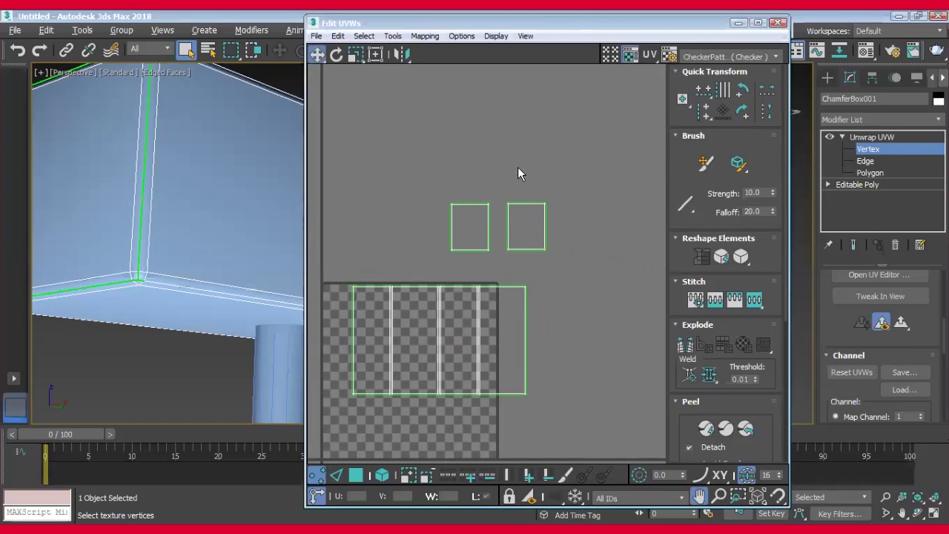
# Lower the UV editor window and pick Texture Checker from the checker dropdown.
pyautogui.scroll(-3, 470, 265)
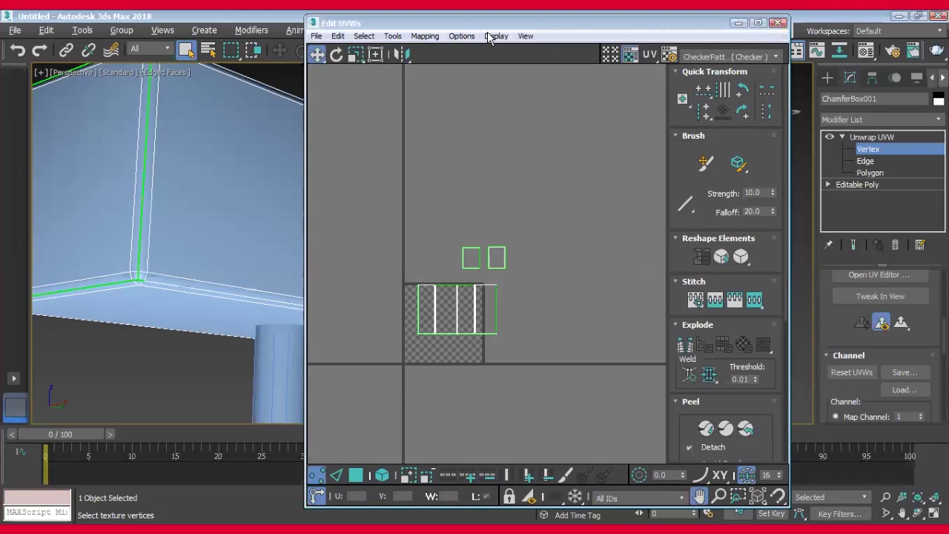
pyautogui.moveTo(564, 23); pyautogui.dragTo(564, 65)
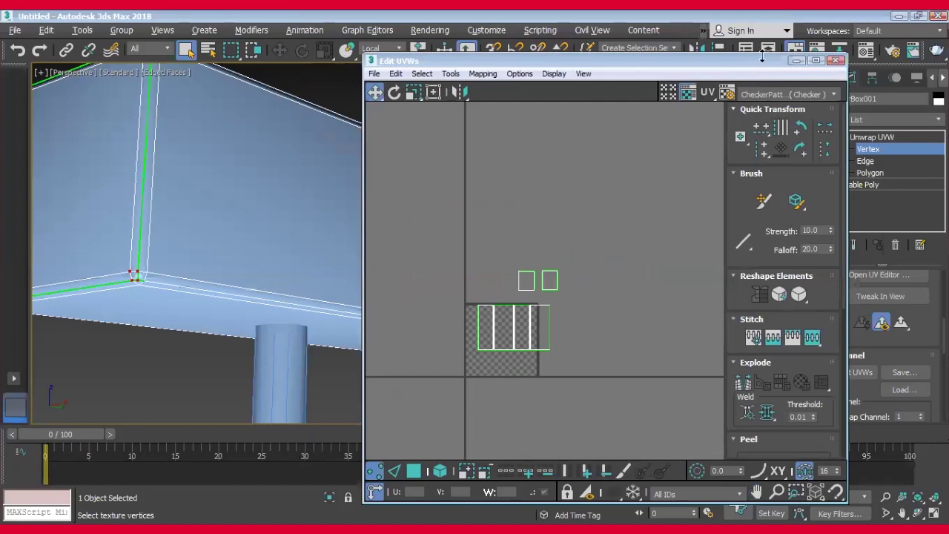
pyautogui.click(816, 95)
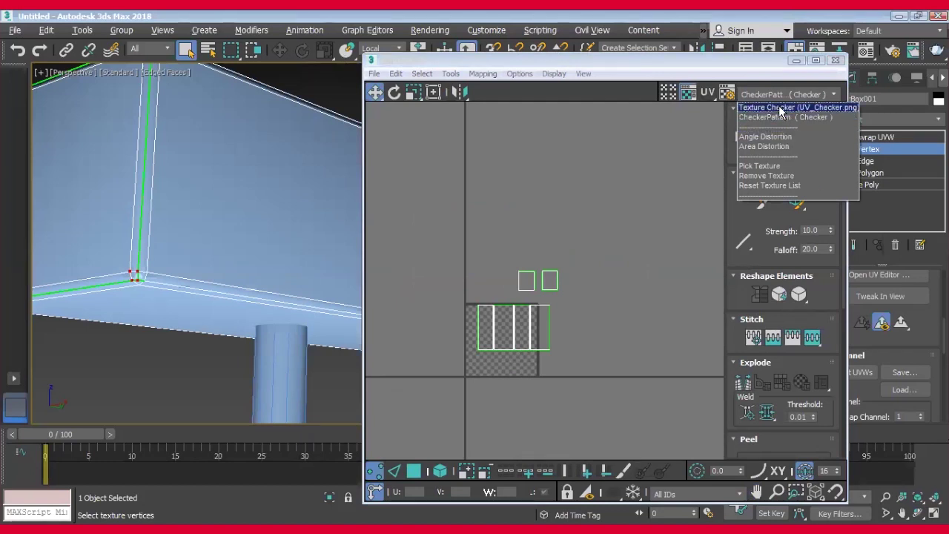
pyautogui.click(779, 109)
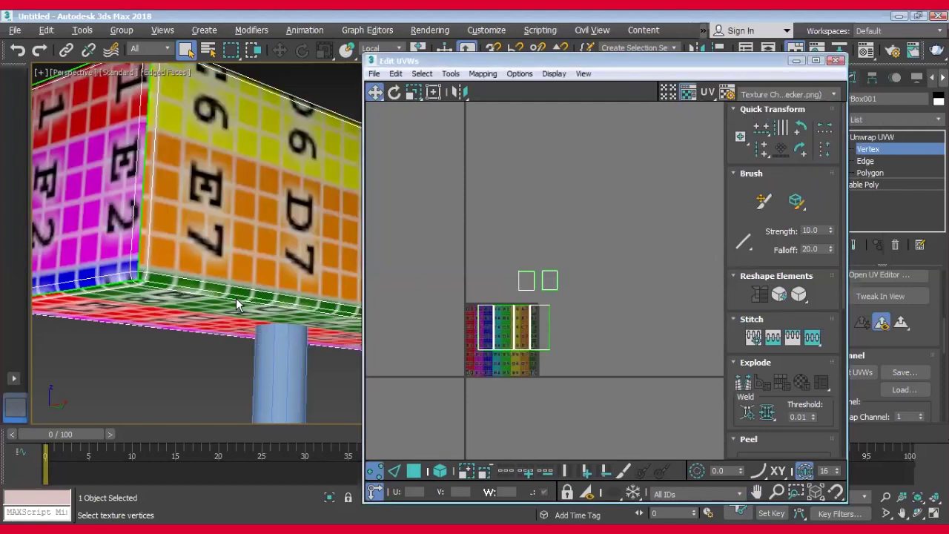
# Orbit to inspect the checker on the top, end and long side, then restore the view.
pyautogui.keyDown('alt'); pyautogui.moveTo(208, 320); pyautogui.dragTo(198, 291, button='middle'); pyautogui.keyUp('alt')
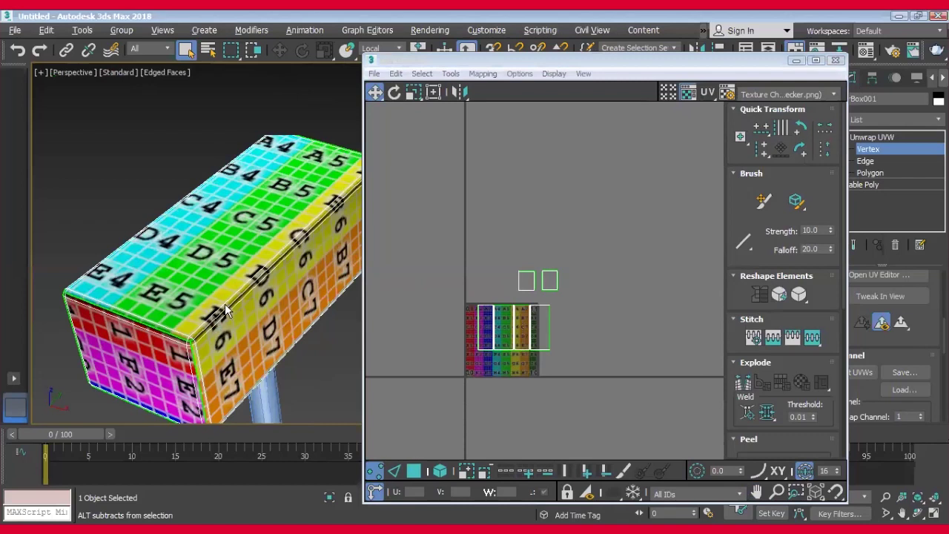
pyautogui.moveTo(227, 270)
pyautogui.keyDown('alt'); pyautogui.mouseDown(button='middle')
pyautogui.moveTo(193, 302)
pyautogui.moveTo(191, 267)
pyautogui.mouseUp(button='middle'); pyautogui.keyUp('alt')
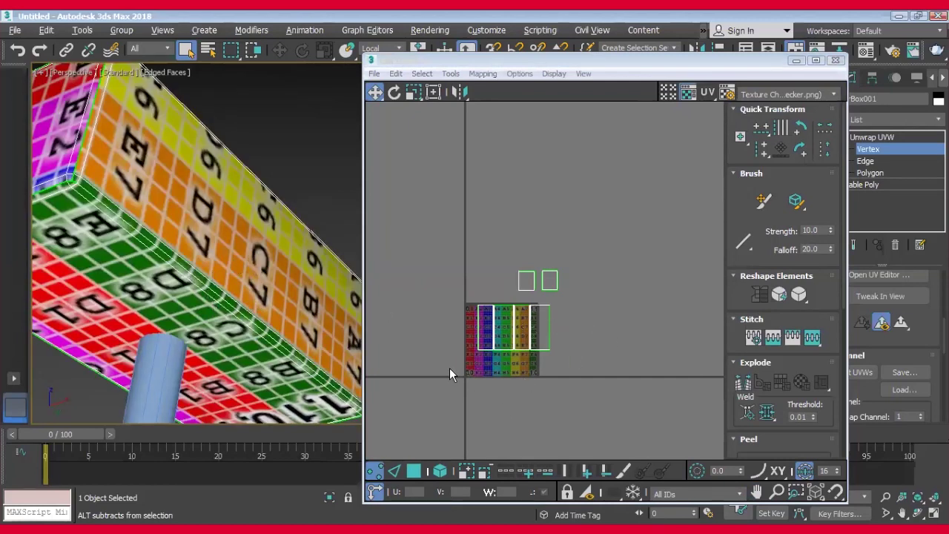
pyautogui.hotkey('shift', 'z')
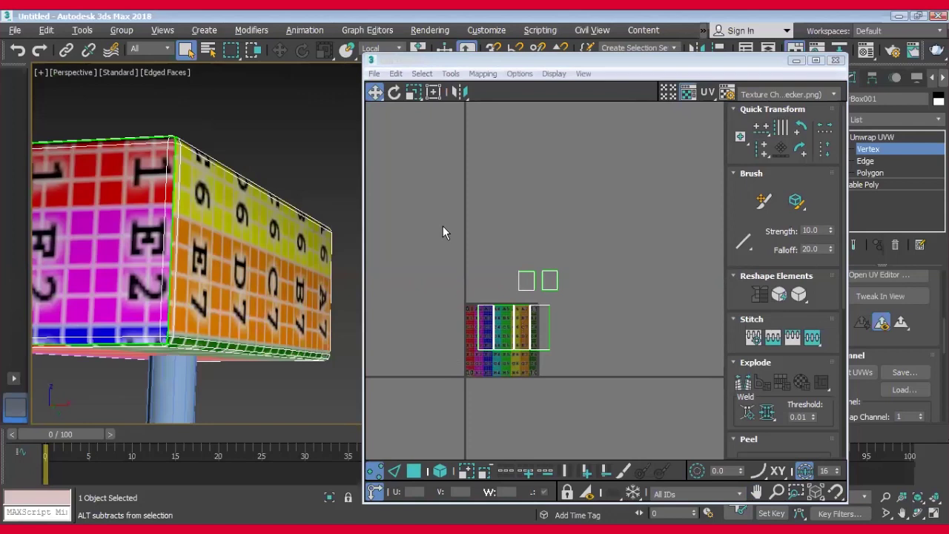
pyautogui.click(588, 391)
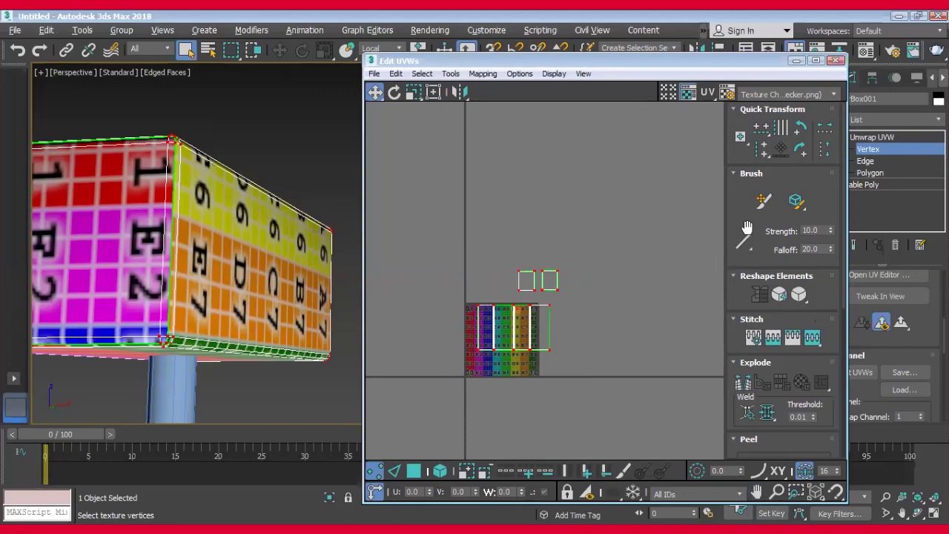
# Turn on Avoid Overlap in the Peel rollout so peeled islands don't overlap.
pyautogui.moveTo(738, 302); pyautogui.dragTo(734, 172)
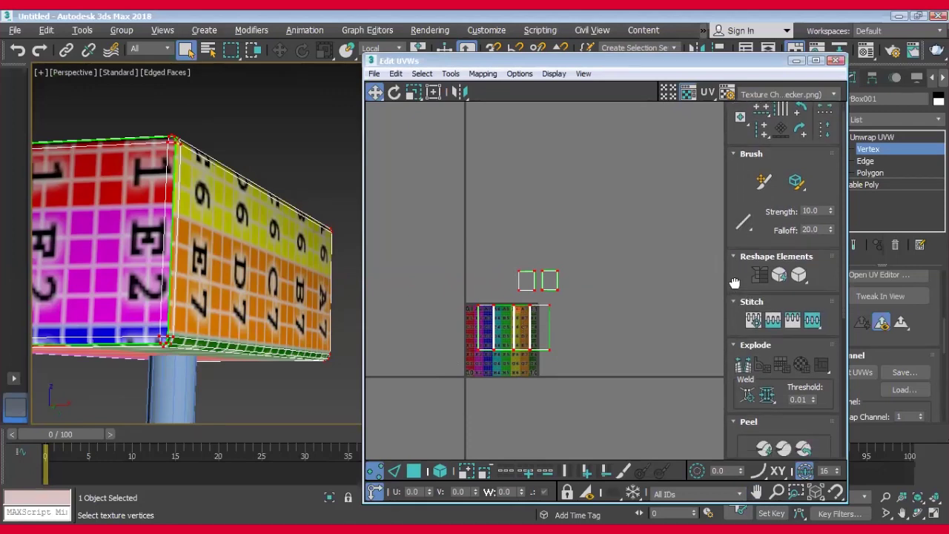
pyautogui.moveTo(721, 274)
pyautogui.mouseDown()
pyautogui.moveTo(720, 393)
pyautogui.moveTo(738, 204)
pyautogui.mouseUp()
pyautogui.click(747, 328)
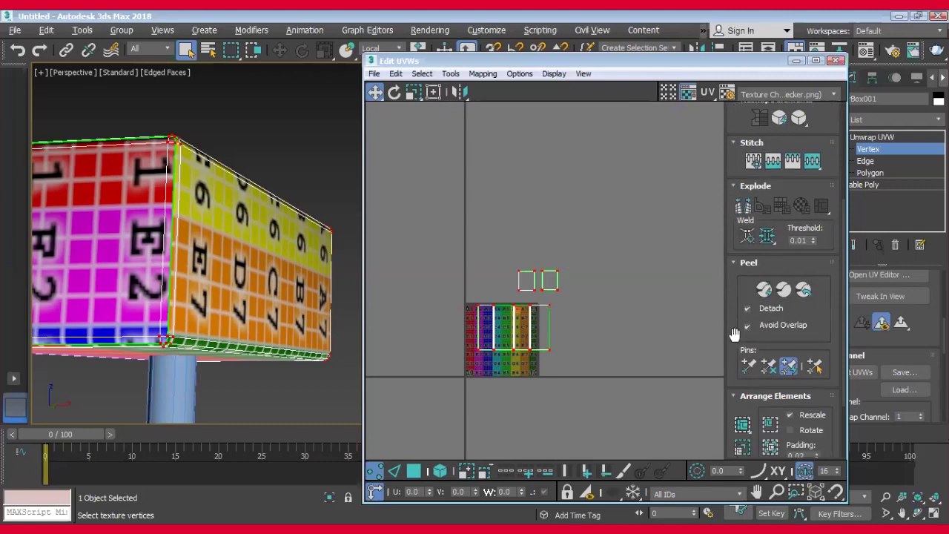
# Enable Rescale under Arrange Elements so islands are rescaled when packed.
pyautogui.scroll(-1, 742, 326)
pyautogui.scroll(-1, 741, 296)
pyautogui.scroll(-1, 740, 271)
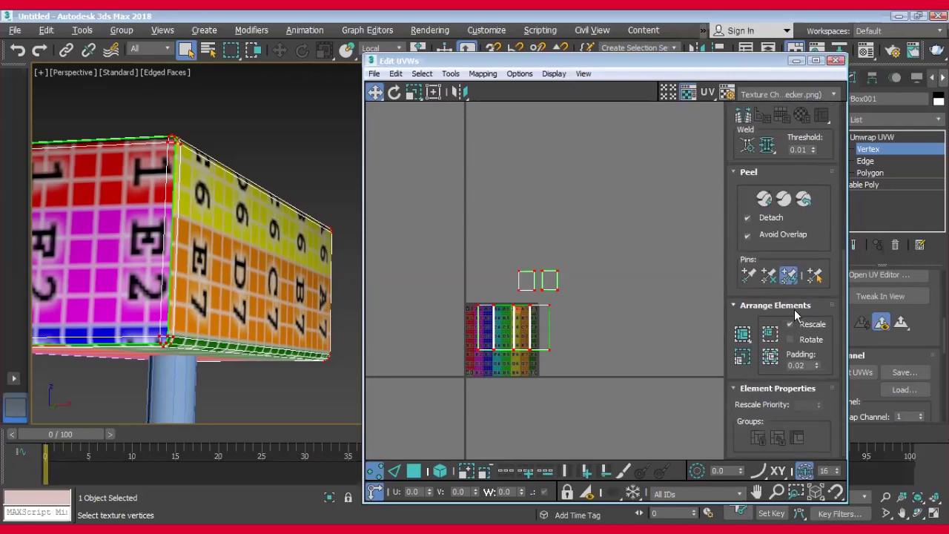
pyautogui.click(789, 325)
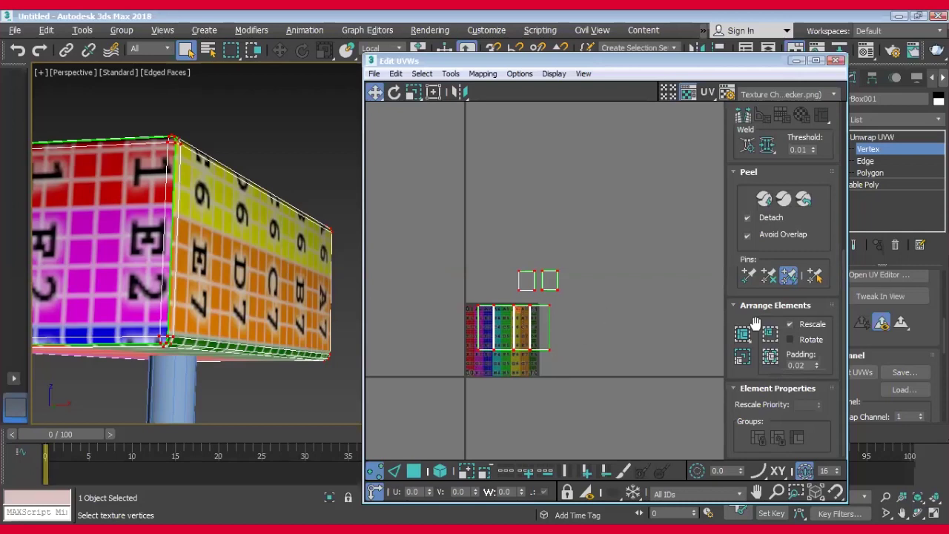
# Pack Normalize the box's UV pieces into one square and zoom in on it.
pyautogui.click(771, 358)
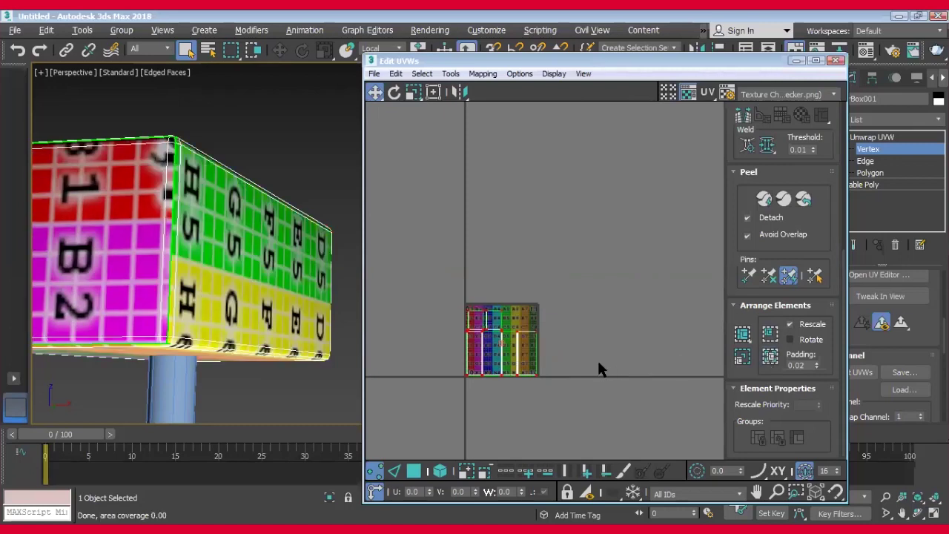
pyautogui.moveTo(587, 337); pyautogui.dragTo(574, 298, button='middle')
pyautogui.scroll(3, 556, 299)
pyautogui.scroll(3, 459, 298)
pyautogui.moveTo(596, 368); pyautogui.dragTo(570, 379, button='middle')
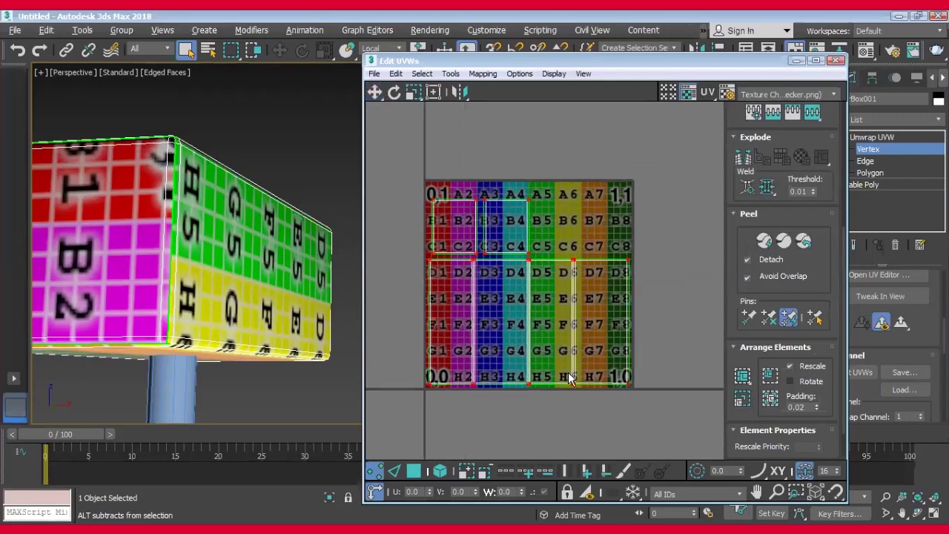
# Adjust the UV vertex selection with Move, then box-select the UV polygons.
pyautogui.press('w')
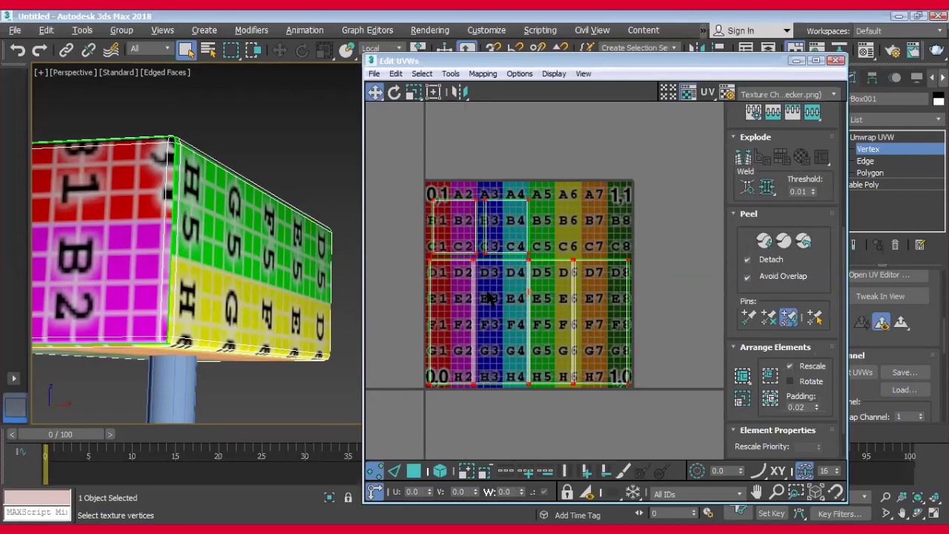
pyautogui.click(402, 185)
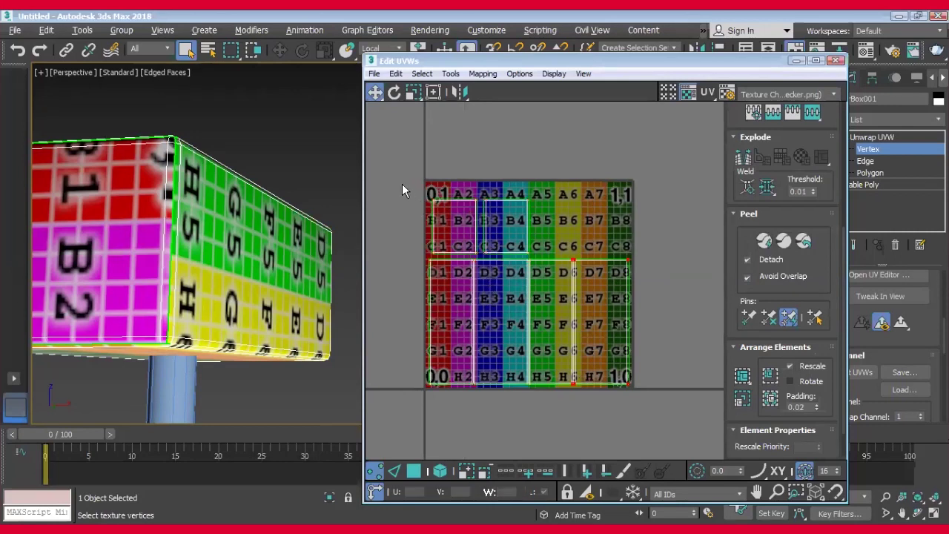
pyautogui.moveTo(472, 260); pyautogui.dragTo(546, 256)
pyautogui.click(476, 217)
pyautogui.moveTo(451, 167); pyautogui.dragTo(508, 230)
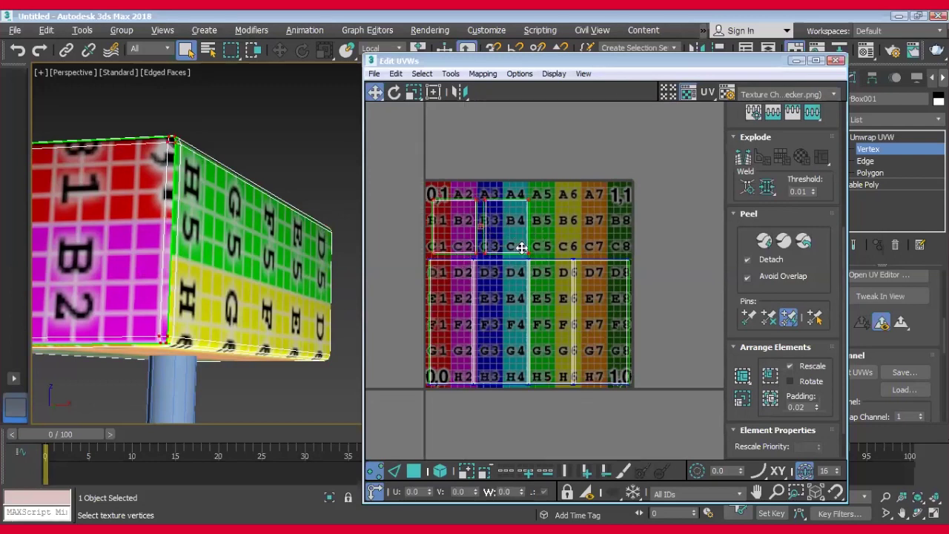
pyautogui.click(871, 174)
pyautogui.moveTo(405, 165); pyautogui.dragTo(551, 255)
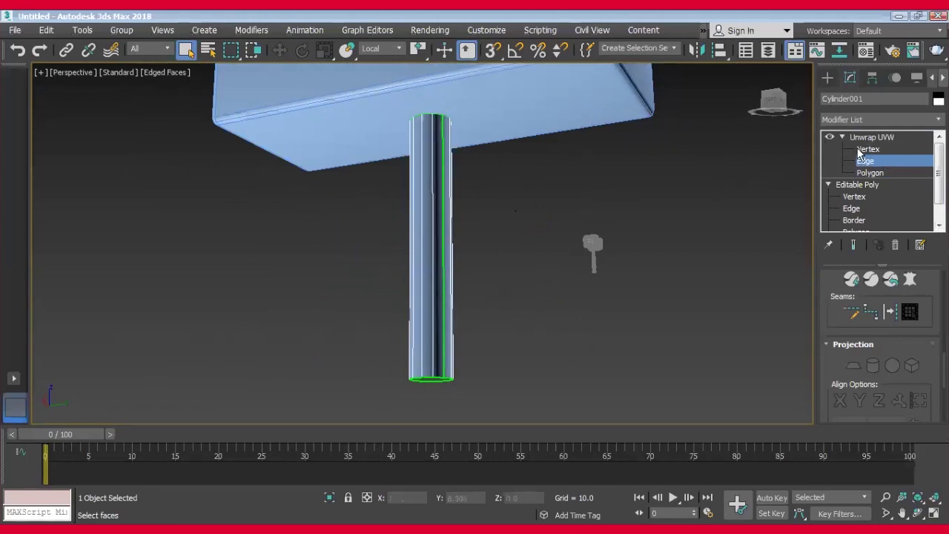
# Orbit around the handle cylinder and select one of its vertical edges.
pyautogui.moveTo(937, 178); pyautogui.dragTo(938, 198)
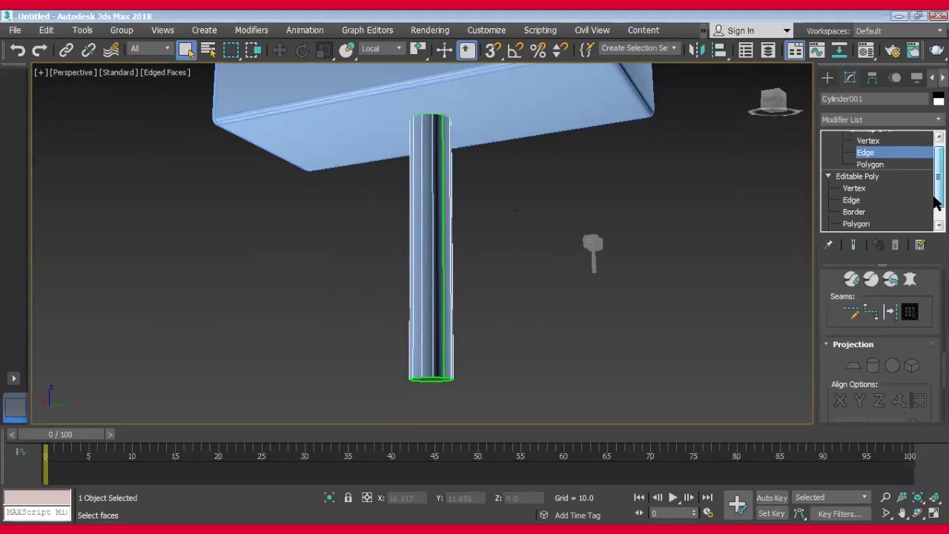
pyautogui.scroll(3, 824, 309)
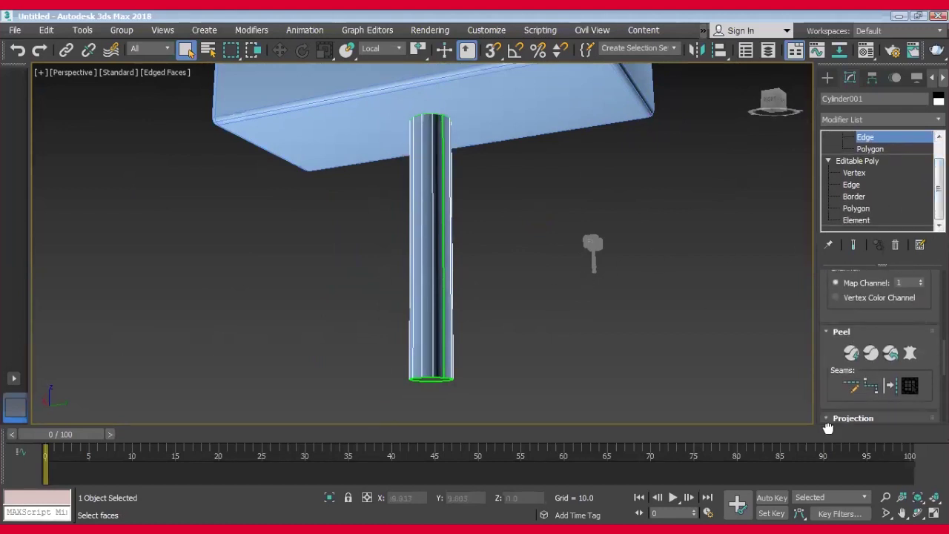
pyautogui.scroll(2, 824, 310)
pyautogui.scroll(5, 830, 267)
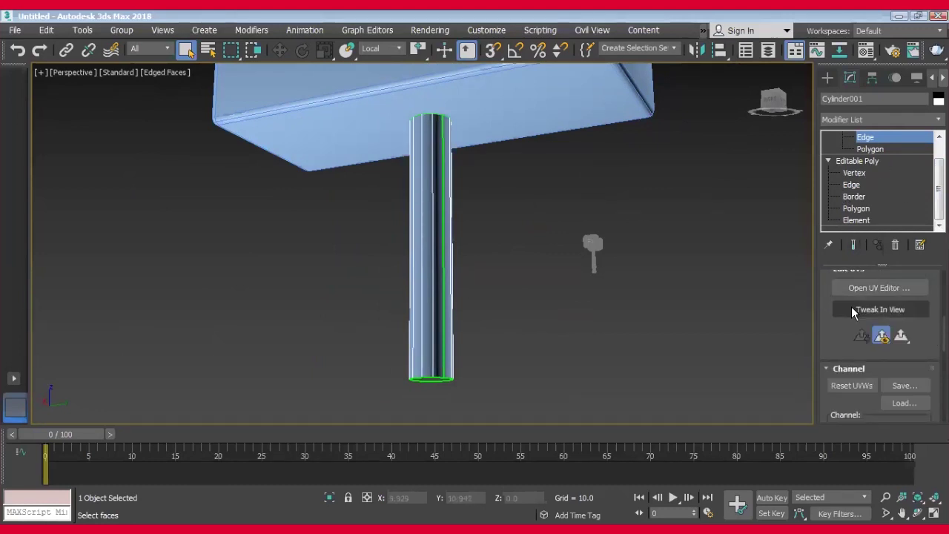
pyautogui.scroll(-3, 830, 331)
pyautogui.scroll(-5, 830, 331)
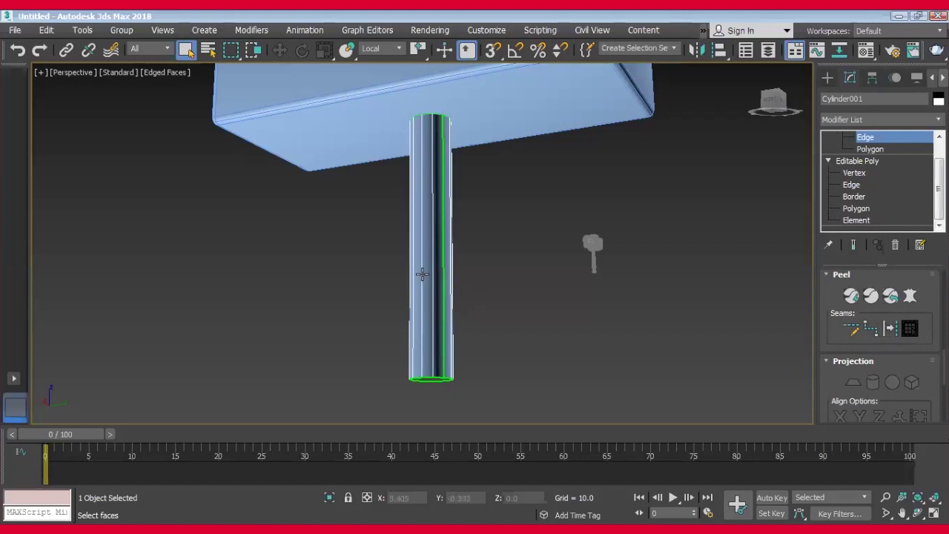
pyautogui.keyDown('alt'); pyautogui.moveTo(458, 304); pyautogui.dragTo(644, 369, button='middle'); pyautogui.keyUp('alt')
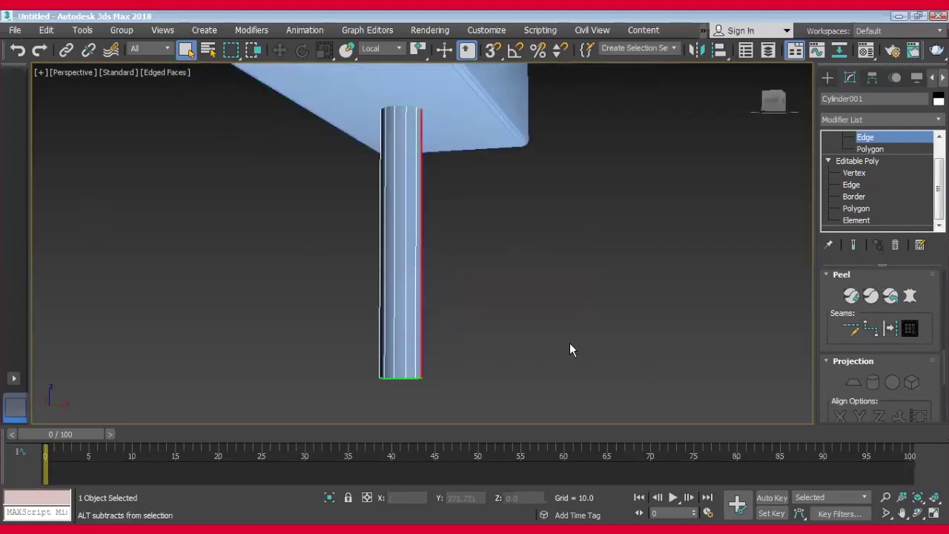
pyautogui.keyDown('alt'); pyautogui.moveTo(570, 344); pyautogui.dragTo(391, 310, button='middle'); pyautogui.keyUp('alt')
pyautogui.click(397, 304)
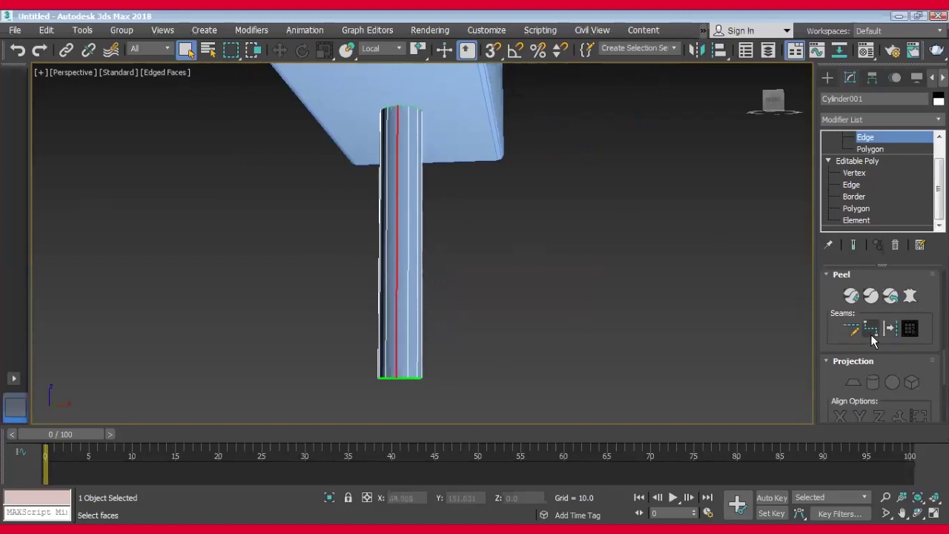
# Convert the selected edge into a UV seam and open the cylinder's UV editor.
pyautogui.click(894, 329)
pyautogui.click(891, 327)
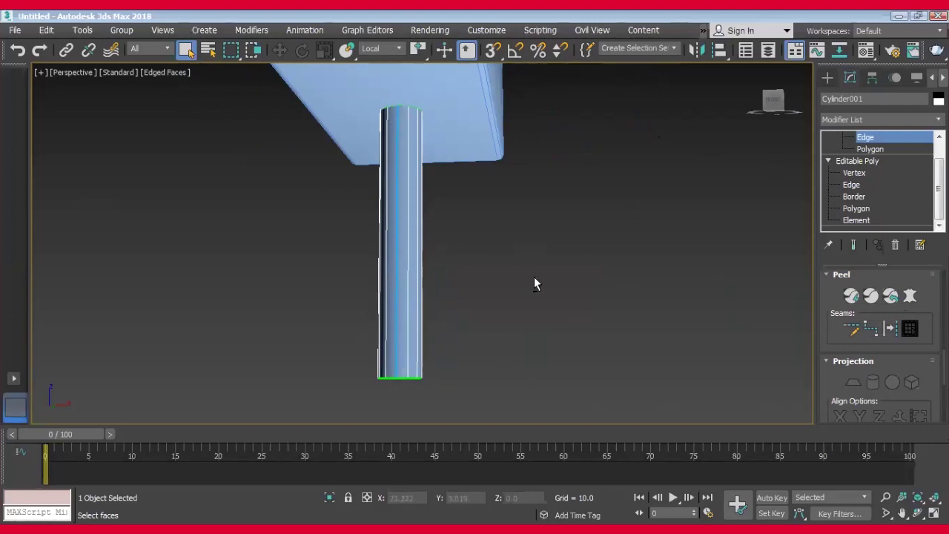
pyautogui.moveTo(534, 284)
pyautogui.keyDown('alt'); pyautogui.mouseDown(button='middle')
pyautogui.moveTo(599, 343)
pyautogui.moveTo(598, 279)
pyautogui.mouseUp(button='middle'); pyautogui.keyUp('alt')
pyautogui.scroll(3, 825, 311)
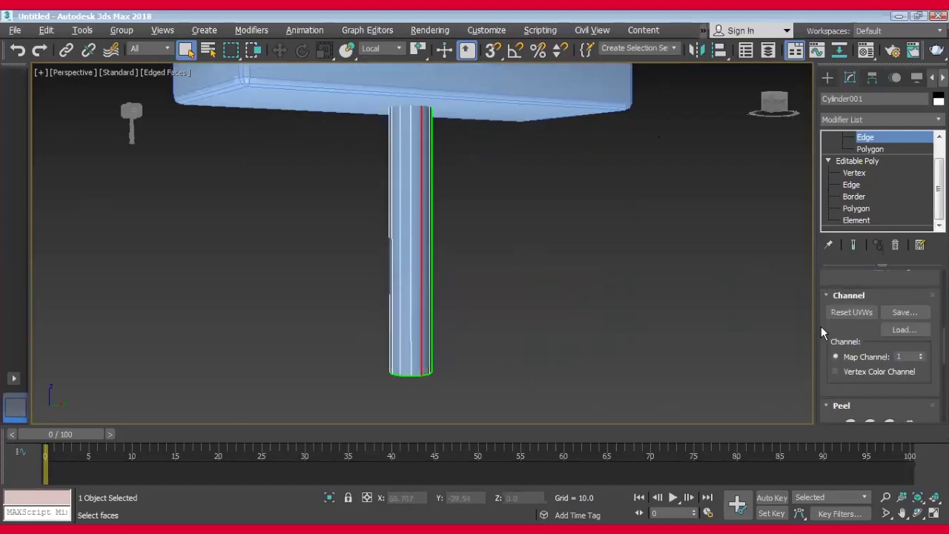
pyautogui.scroll(2, 827, 326)
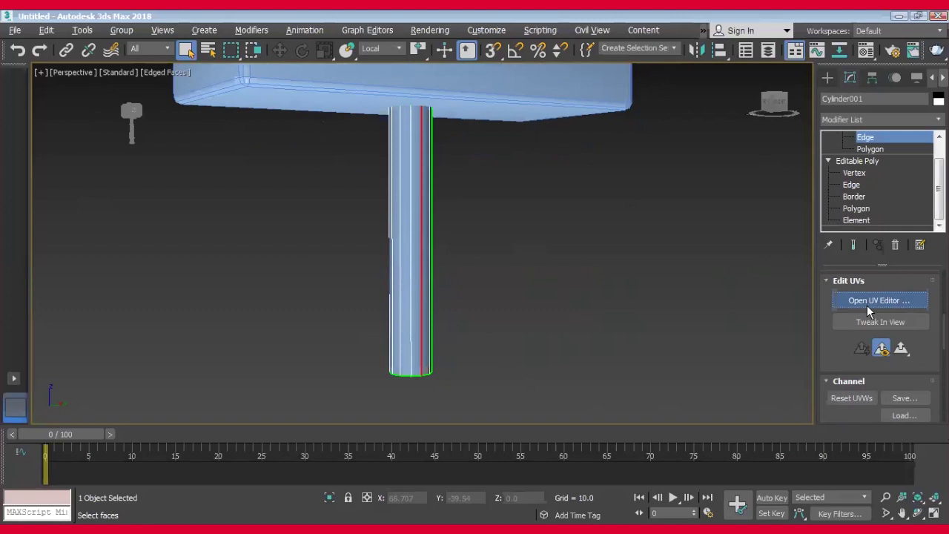
pyautogui.click(867, 305)
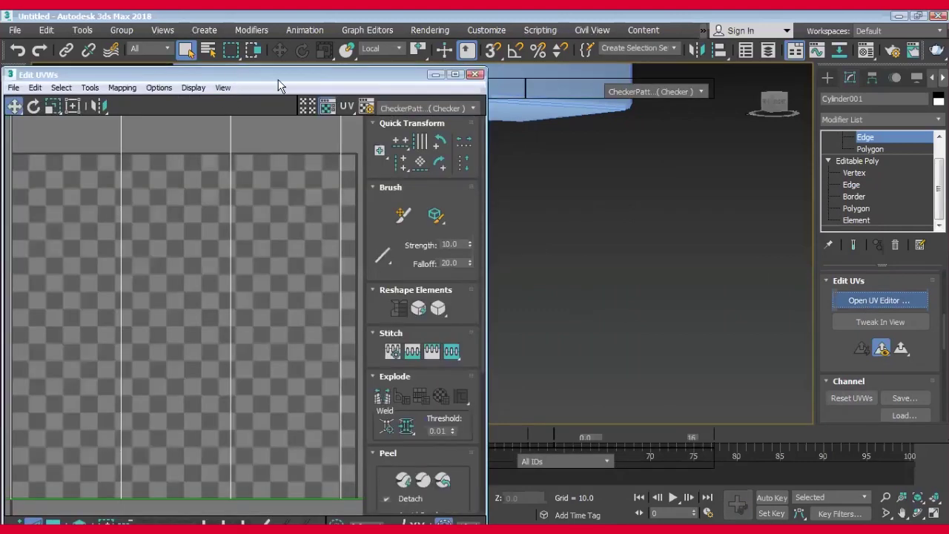
# Move the Edit UVWs window aside, switch to Polygon level and box-select all cylinder UV faces.
pyautogui.moveTo(280, 86); pyautogui.dragTo(284, 86)
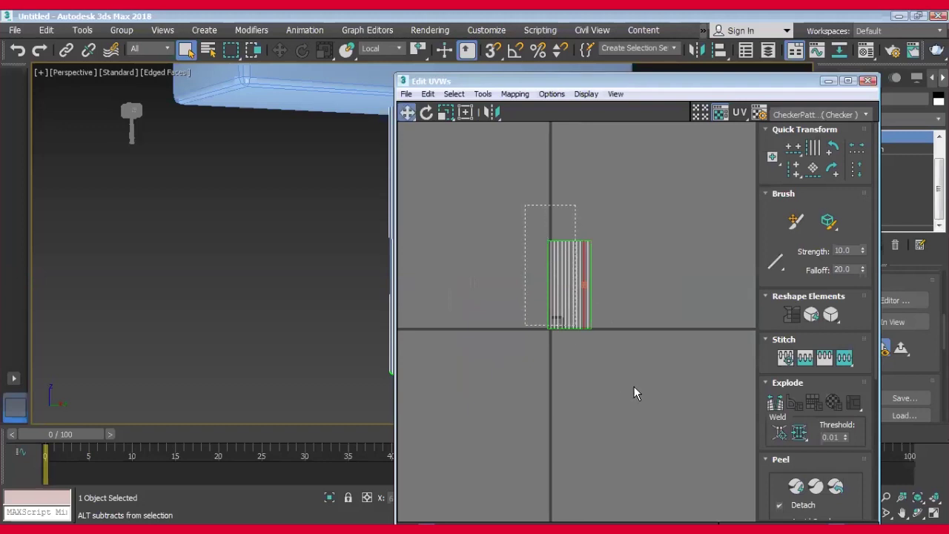
pyautogui.moveTo(534, 217); pyautogui.dragTo(632, 386)
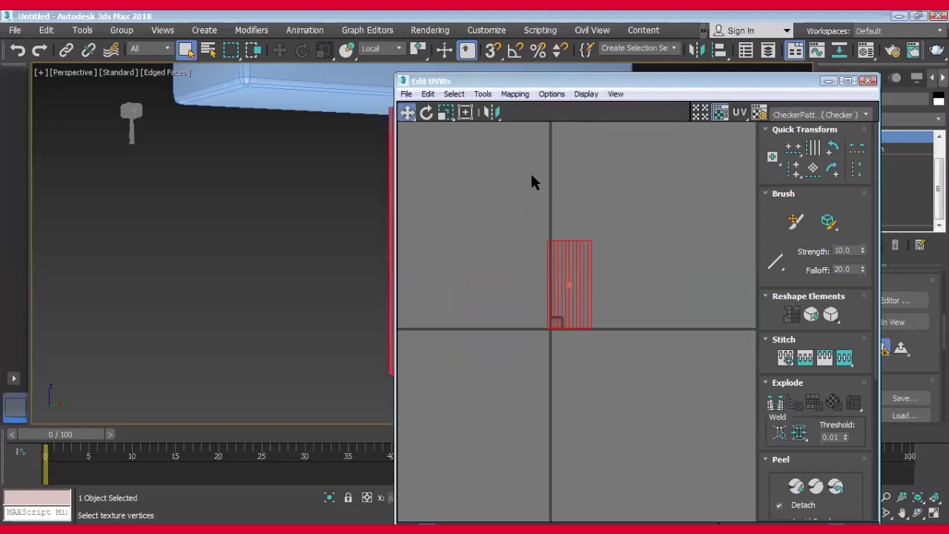
pyautogui.moveTo(517, 86); pyautogui.dragTo(542, 95)
pyautogui.click(542, 103)
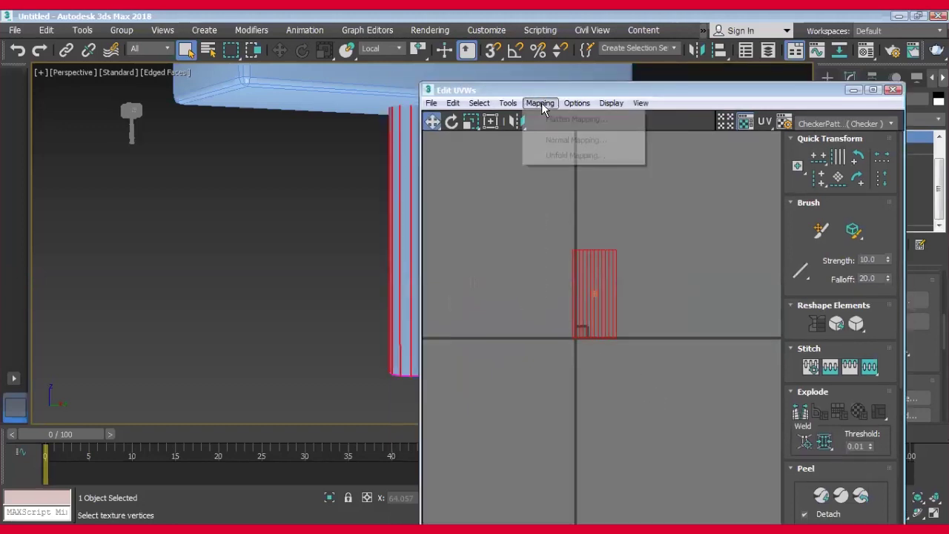
pyautogui.click(589, 276)
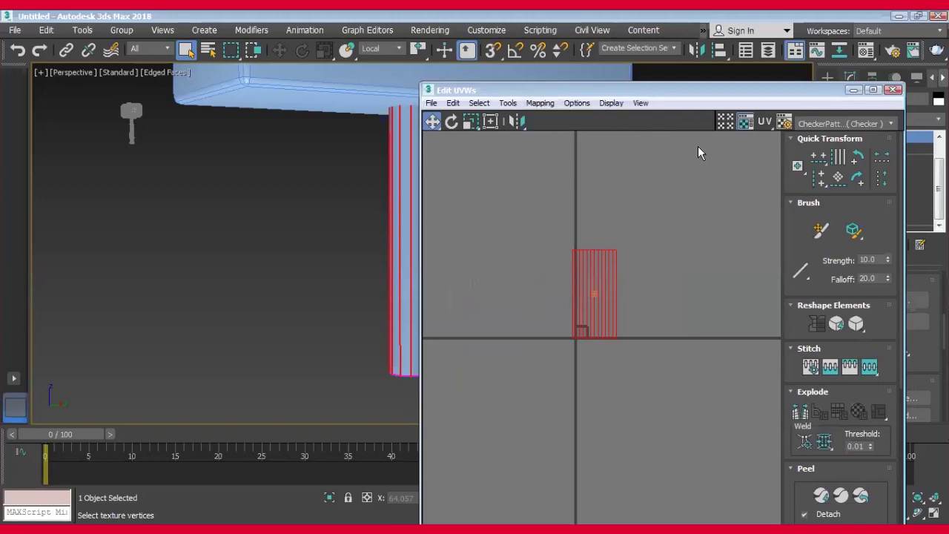
pyautogui.moveTo(581, 95); pyautogui.dragTo(403, 74)
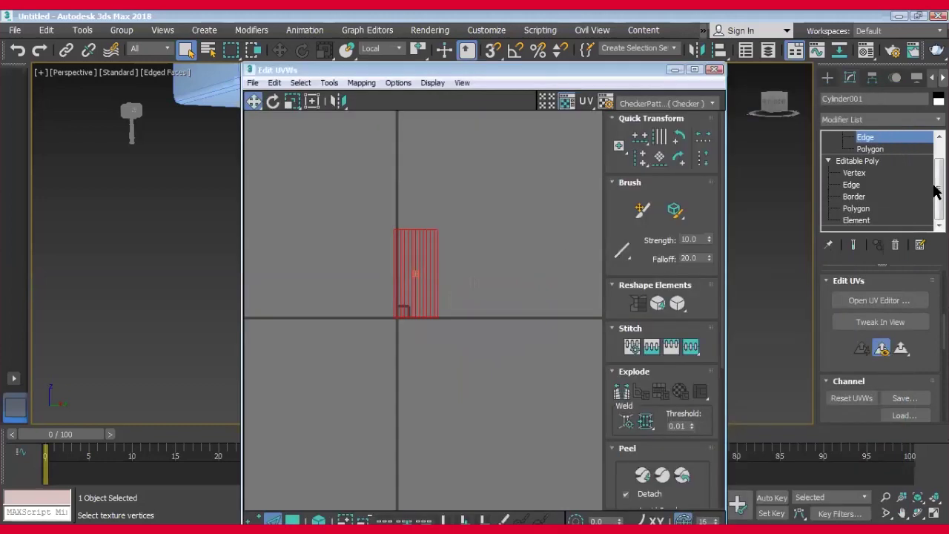
pyautogui.scroll(1, 873, 175)
pyautogui.click(871, 173)
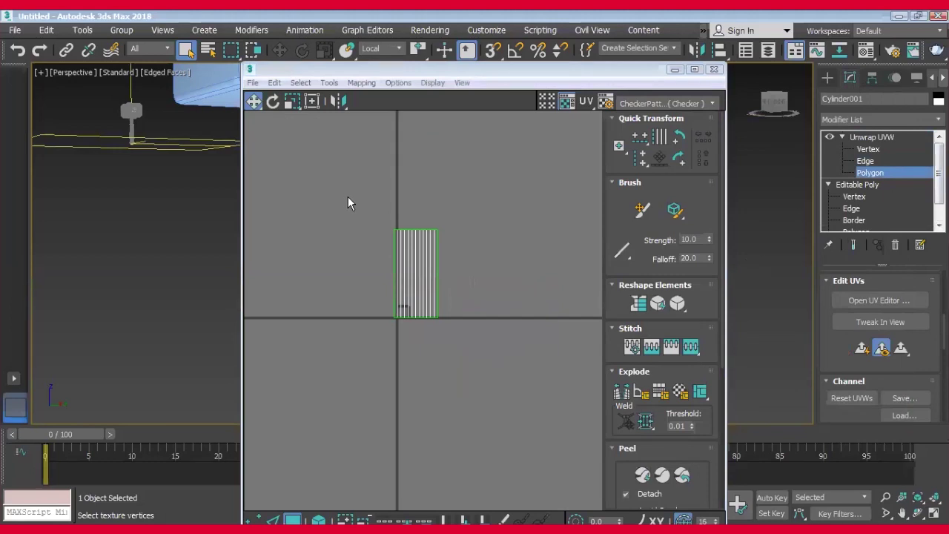
pyautogui.moveTo(347, 196); pyautogui.dragTo(454, 295)
# Relax the handle's UV polygons with the Relax Tool, then close its settings.
pyautogui.click(331, 83)
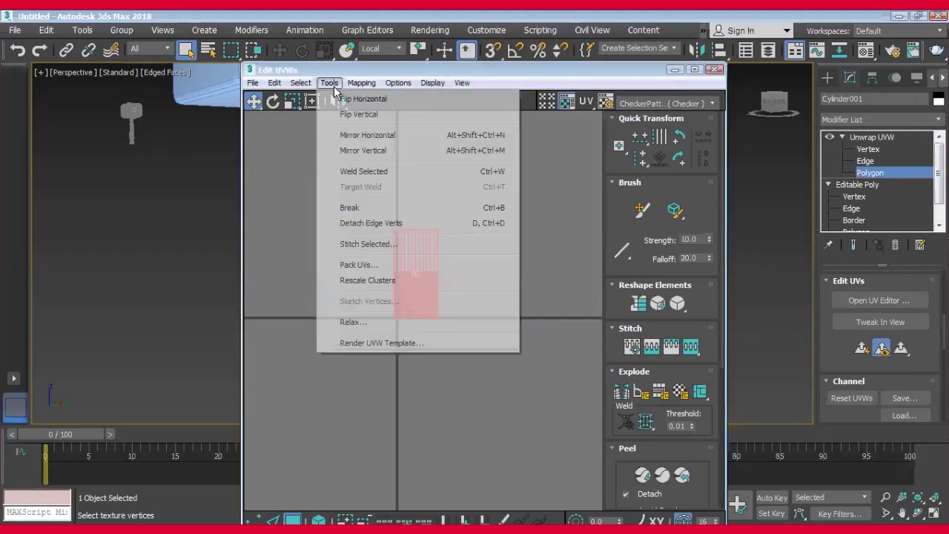
pyautogui.click(379, 329)
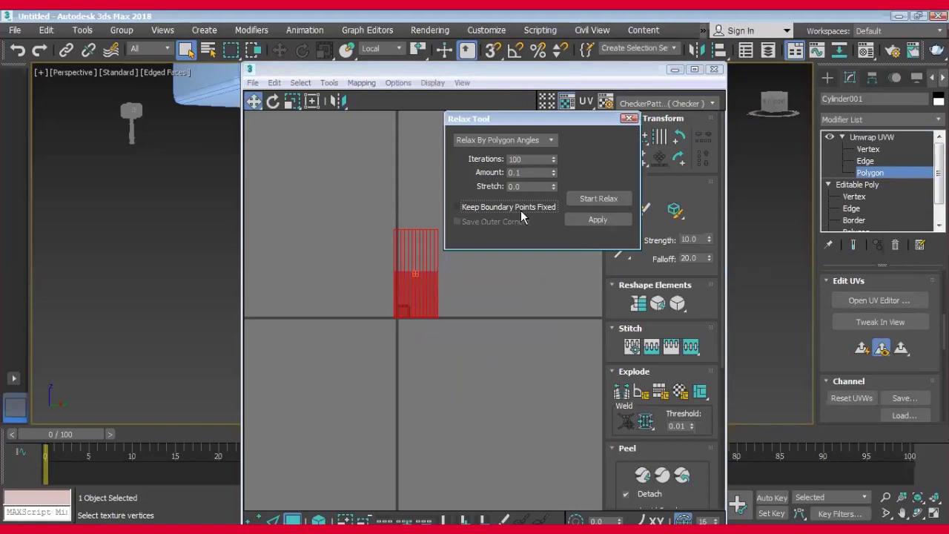
pyautogui.click(590, 198)
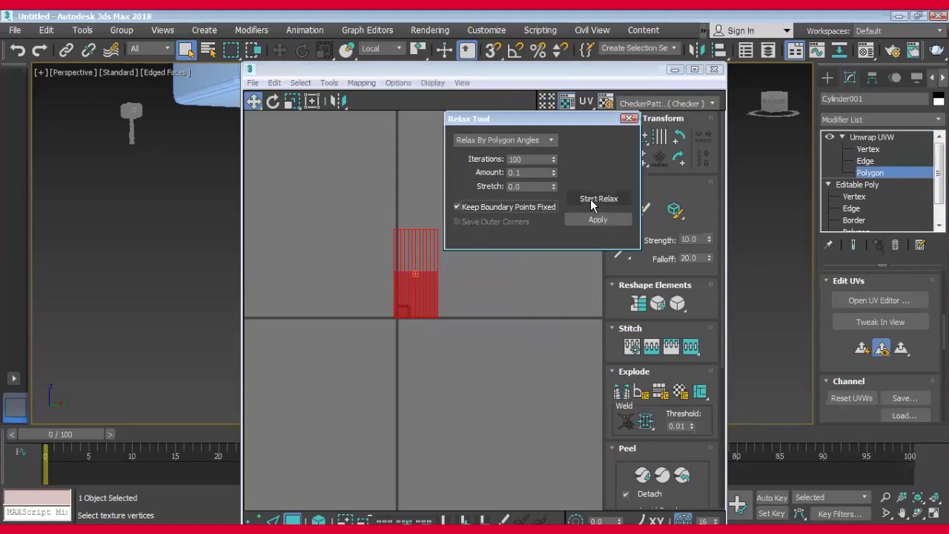
pyautogui.click(587, 199)
pyautogui.click(628, 120)
# Pack and rescale the handle's UVs into a compact block with Arrange Elements.
pyautogui.scroll(3, 494, 310)
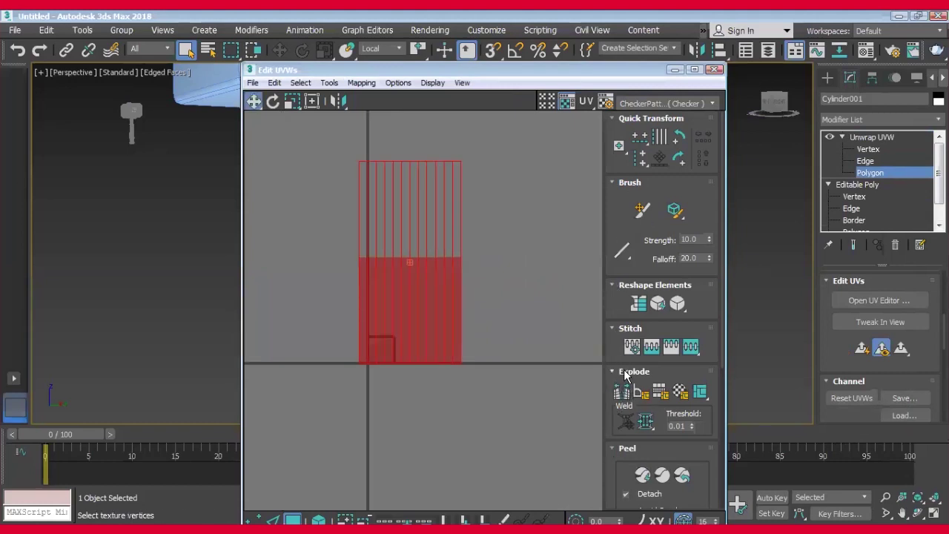
pyautogui.moveTo(615, 330); pyautogui.dragTo(615, 166)
pyautogui.scroll(-1, 614, 334)
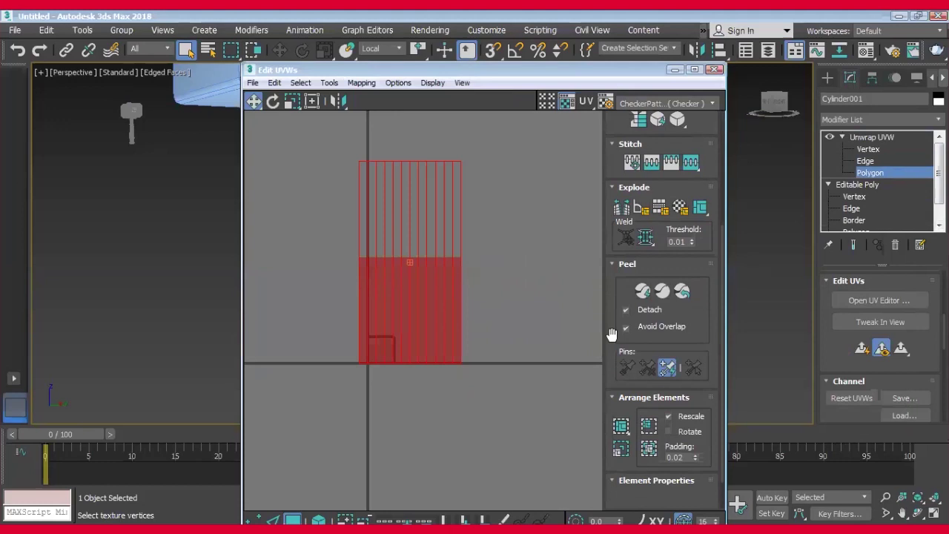
pyautogui.scroll(-1, 630, 356)
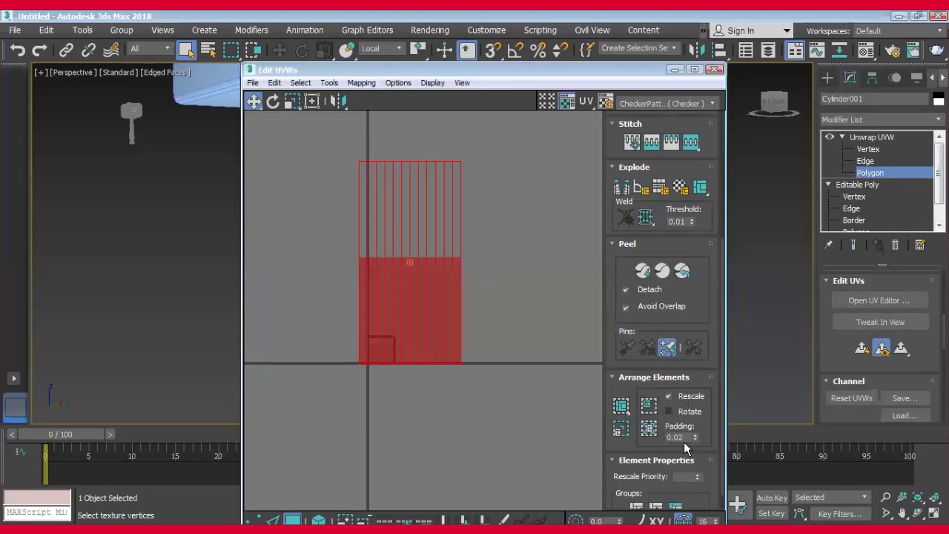
pyautogui.click(624, 429)
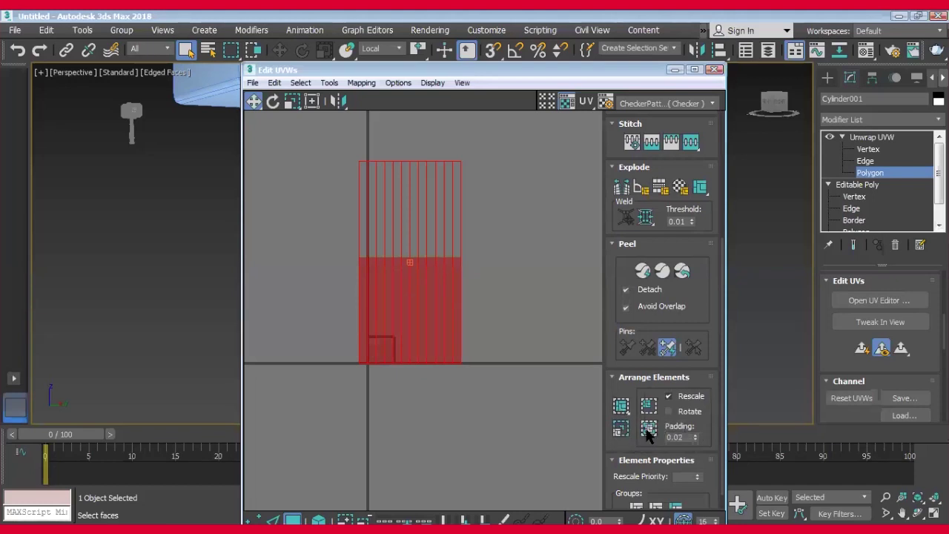
pyautogui.click(647, 434)
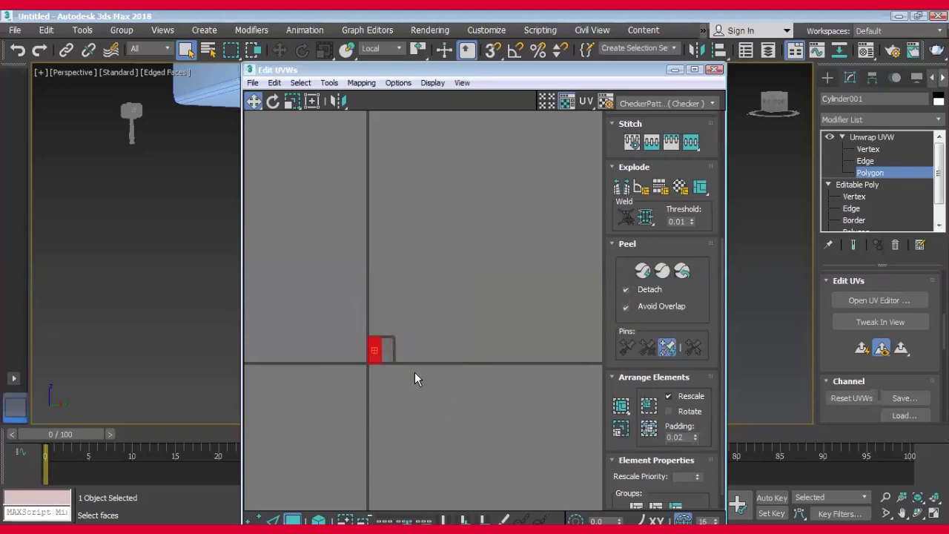
# Select the handle's UV polygons and exit Polygon level of the unwrap.
pyautogui.scroll(5, 423, 385)
pyautogui.scroll(3, 477, 334)
pyautogui.scroll(2, 462, 338)
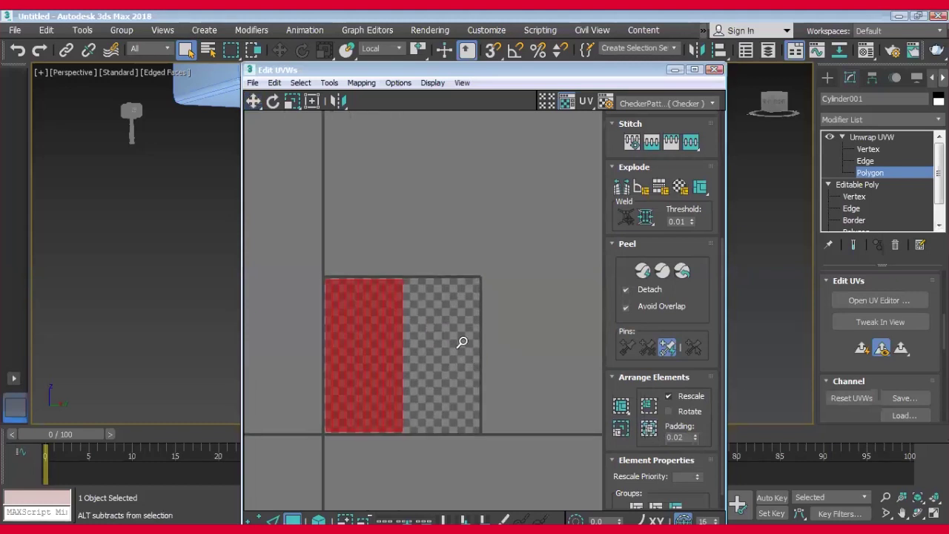
pyautogui.scroll(-4, 467, 173)
pyautogui.press('w')
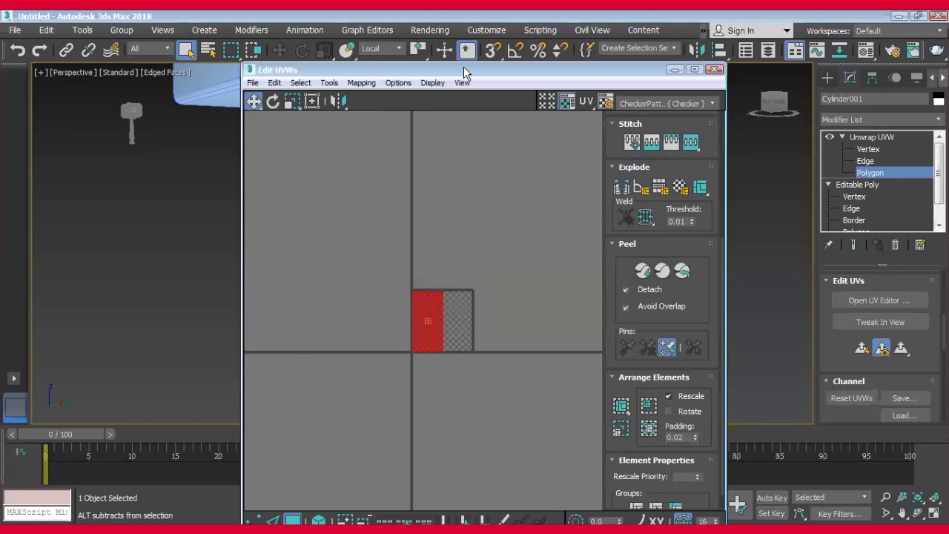
pyautogui.moveTo(464, 69); pyautogui.dragTo(593, 184)
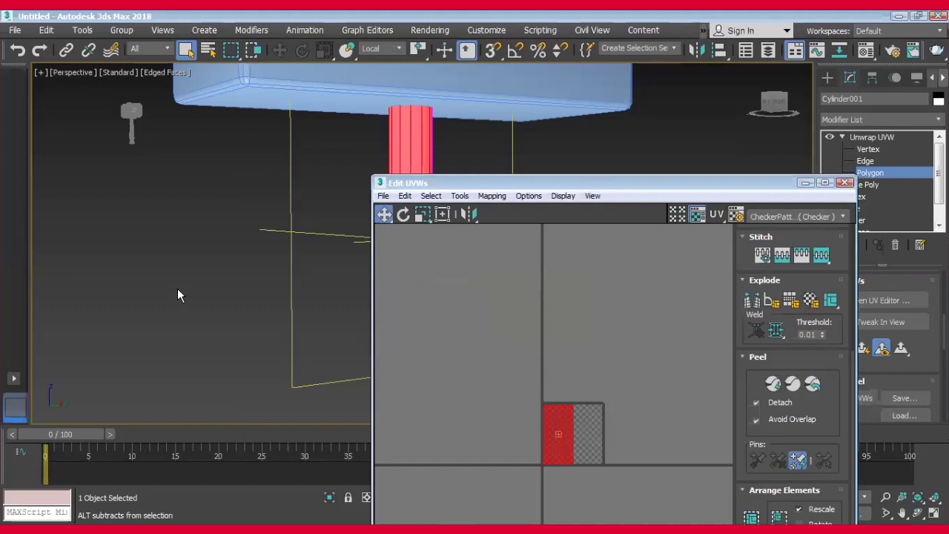
pyautogui.keyDown('alt'); pyautogui.moveTo(240, 260); pyautogui.dragTo(182, 240, button='middle'); pyautogui.keyUp('alt')
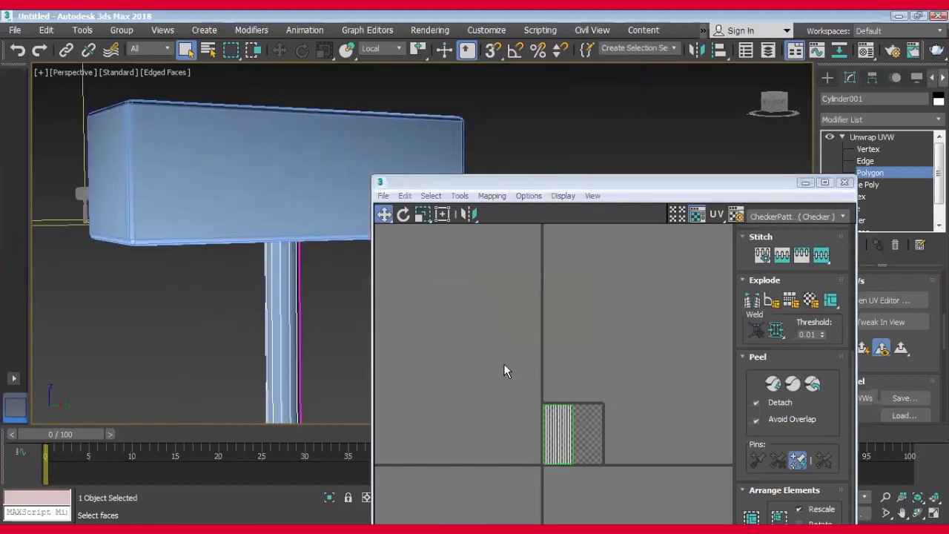
pyautogui.moveTo(504, 363); pyautogui.dragTo(643, 478)
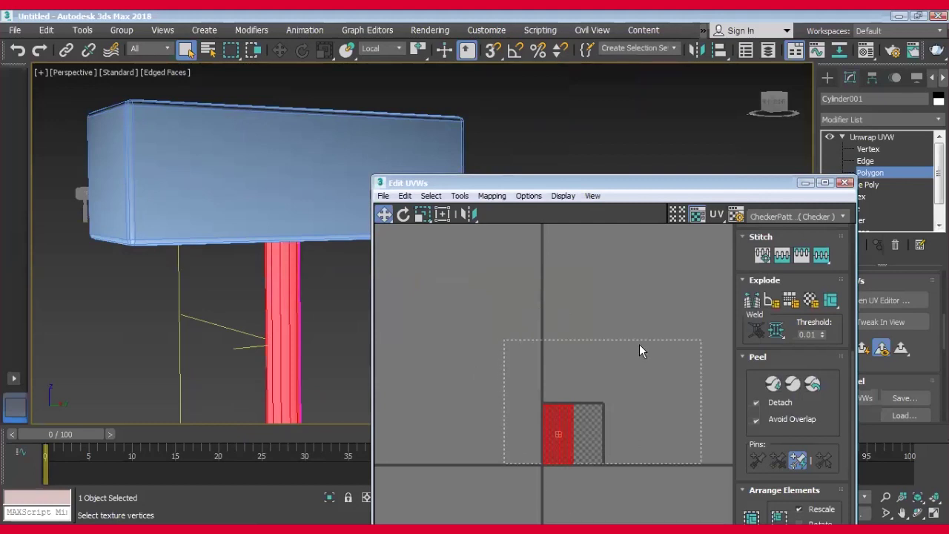
pyautogui.scroll(3, 584, 350)
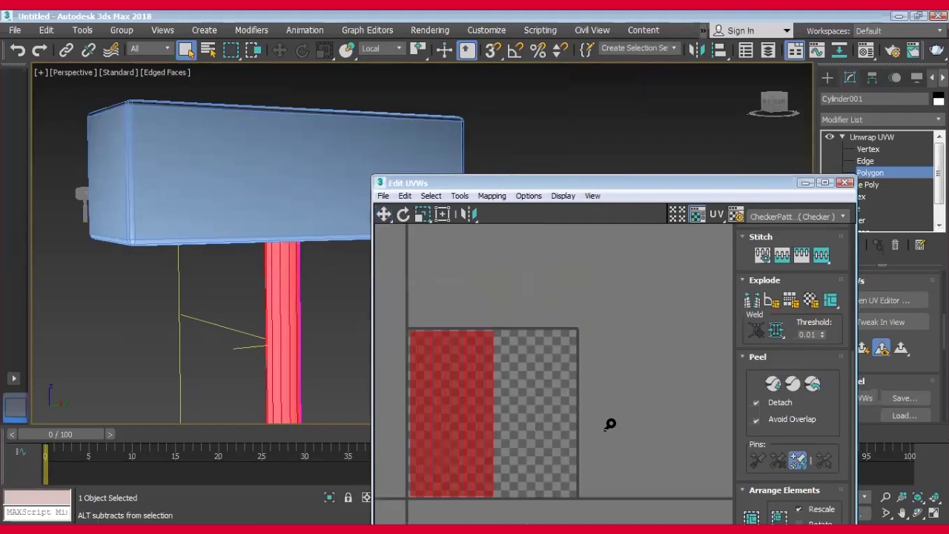
pyautogui.scroll(2, 613, 423)
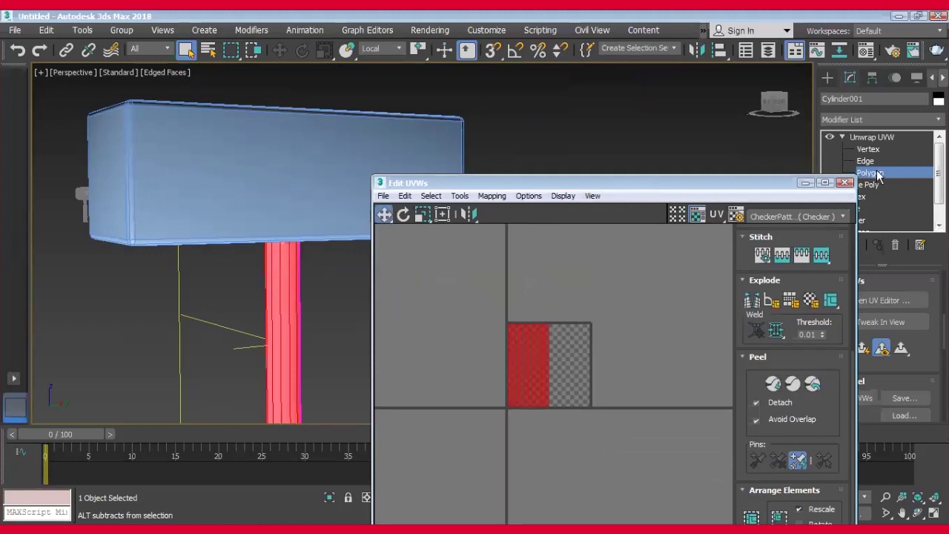
pyautogui.click(844, 137)
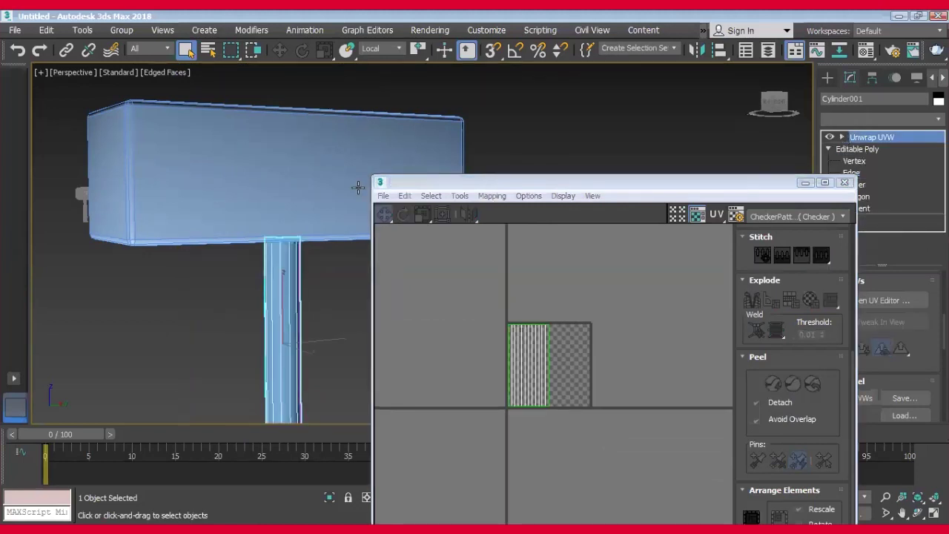
# Select the hammer head (ChamferBox001) and open its UV editor.
pyautogui.click(371, 215)
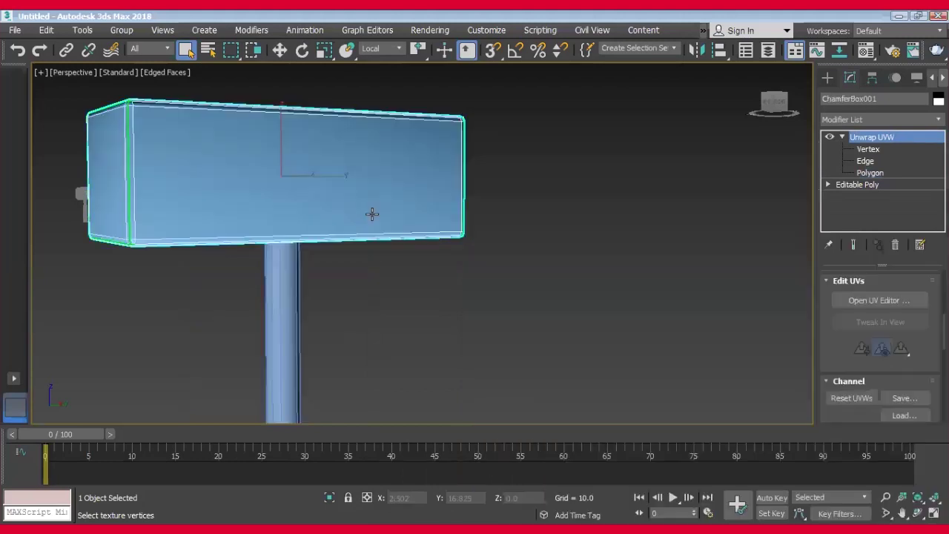
pyautogui.press('w')
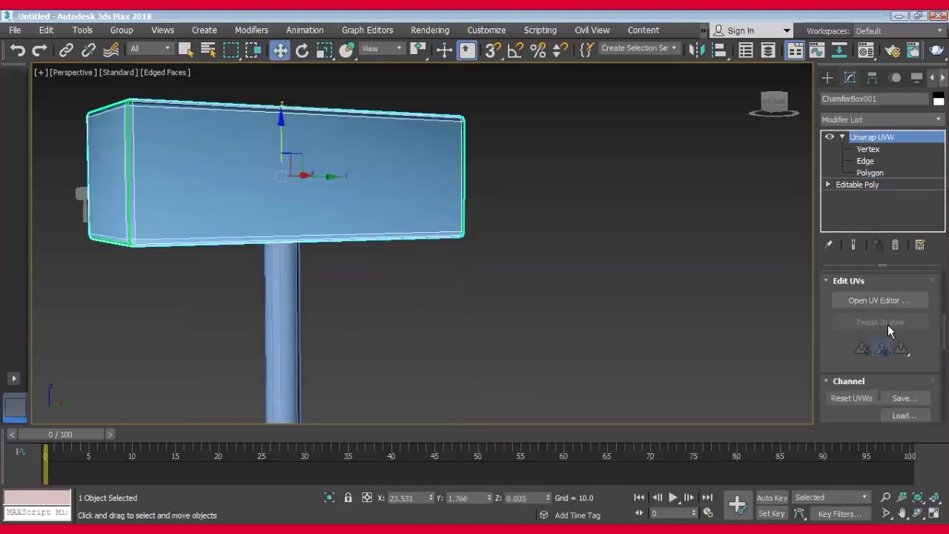
pyautogui.click(871, 301)
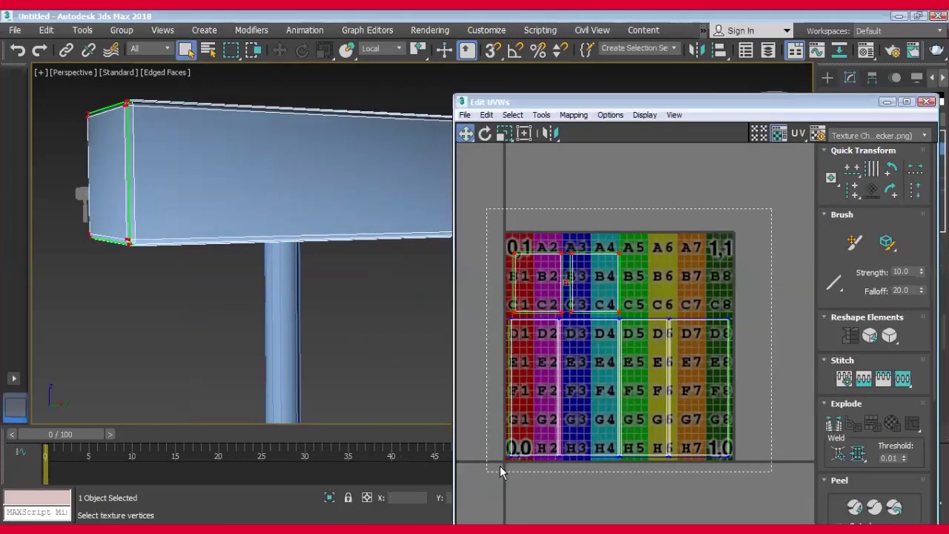
pyautogui.scroll(-4, 671, 404)
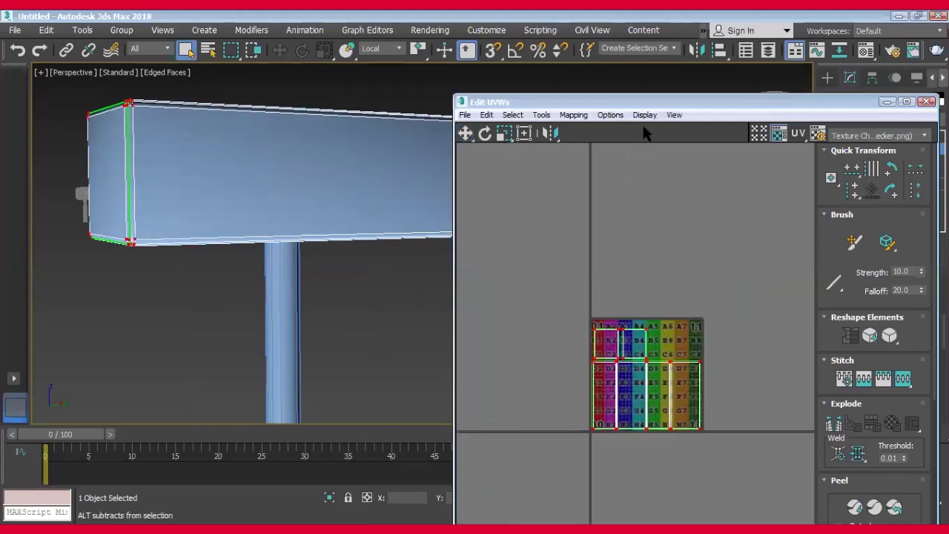
pyautogui.moveTo(562, 108); pyautogui.dragTo(556, 108)
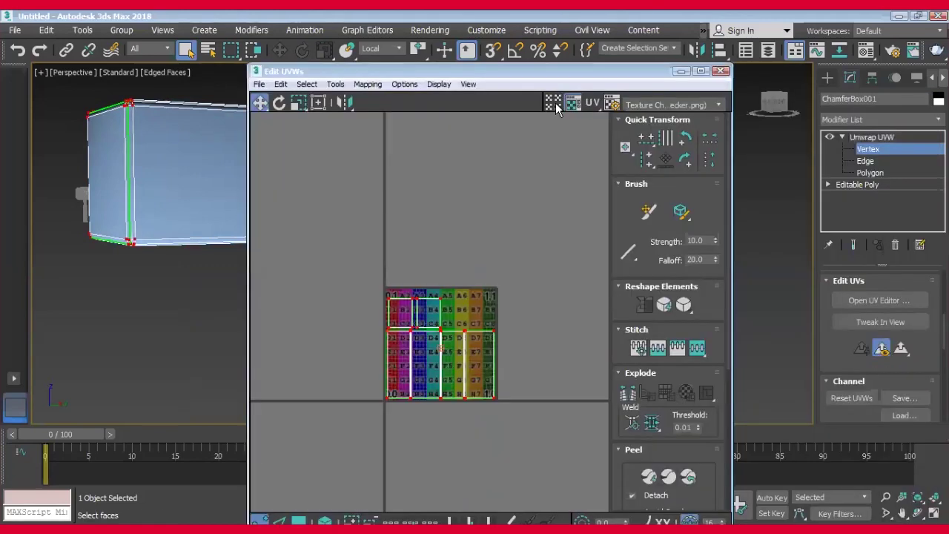
# Select all head UV faces, move them left off the tile, then deselect.
pyautogui.click(875, 175)
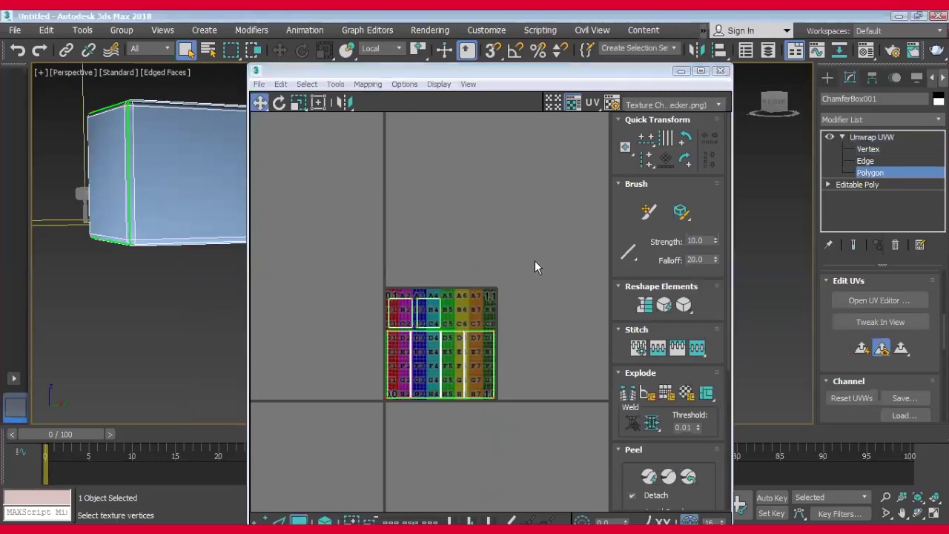
pyautogui.hotkey('ctrl', 'a')
pyautogui.moveTo(438, 353); pyautogui.dragTo(318, 354)
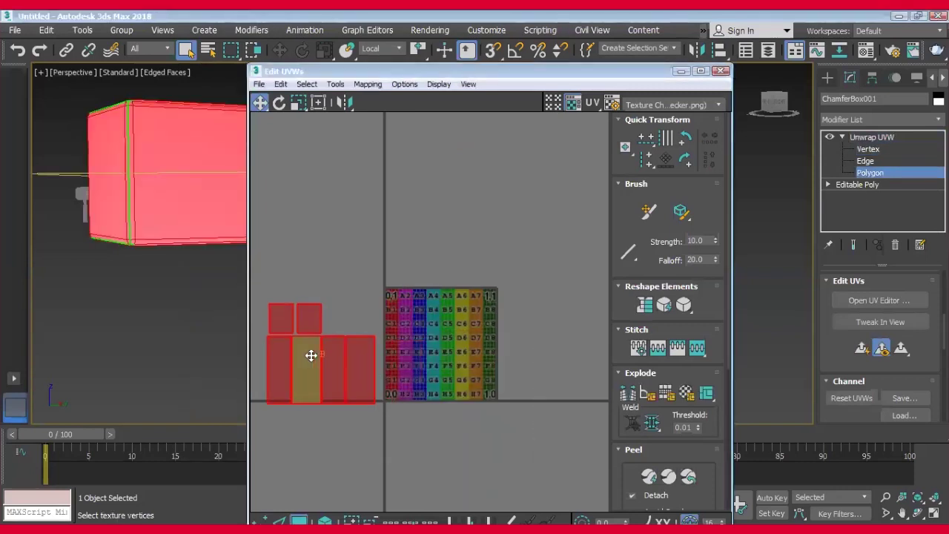
pyautogui.click(410, 115)
pyautogui.moveTo(406, 75); pyautogui.dragTo(554, 97)
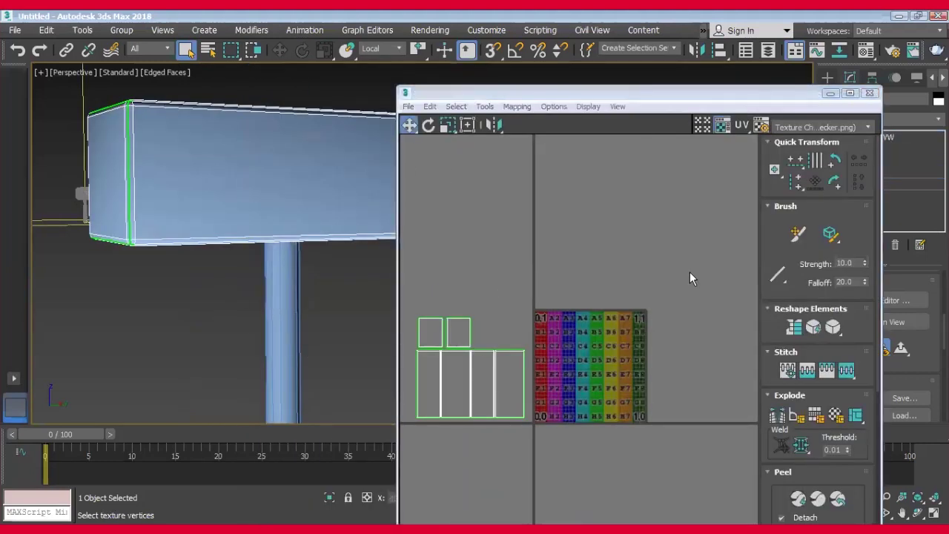
pyautogui.moveTo(219, 301); pyautogui.dragTo(323, 385)
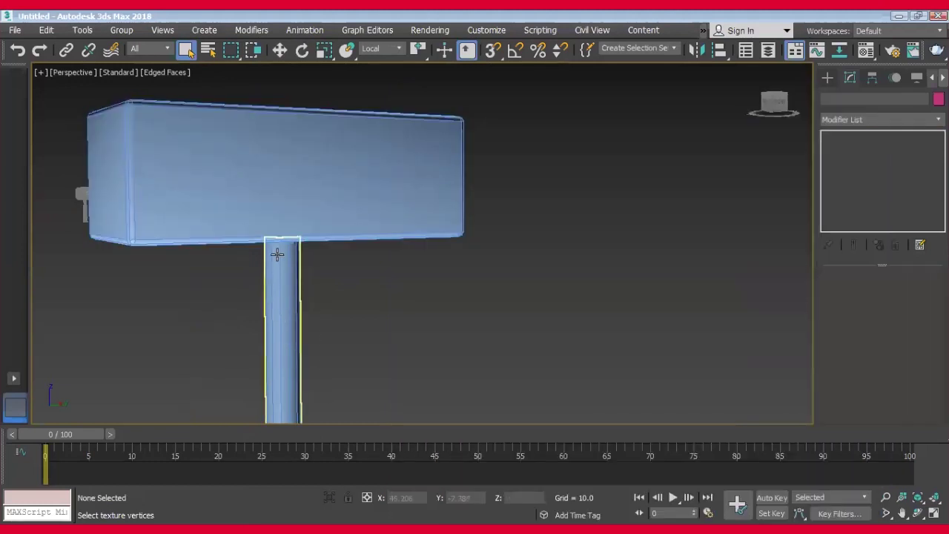
pyautogui.click(365, 192)
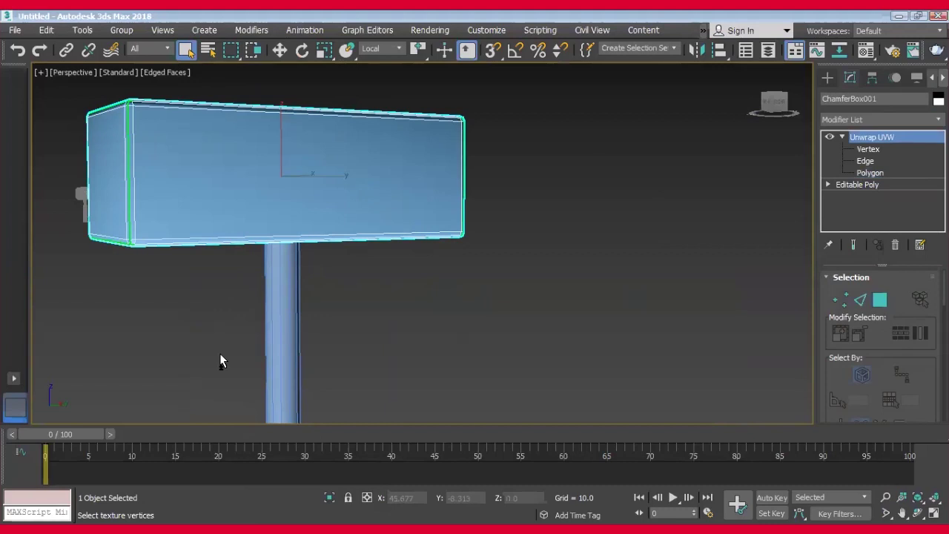
pyautogui.click(844, 137)
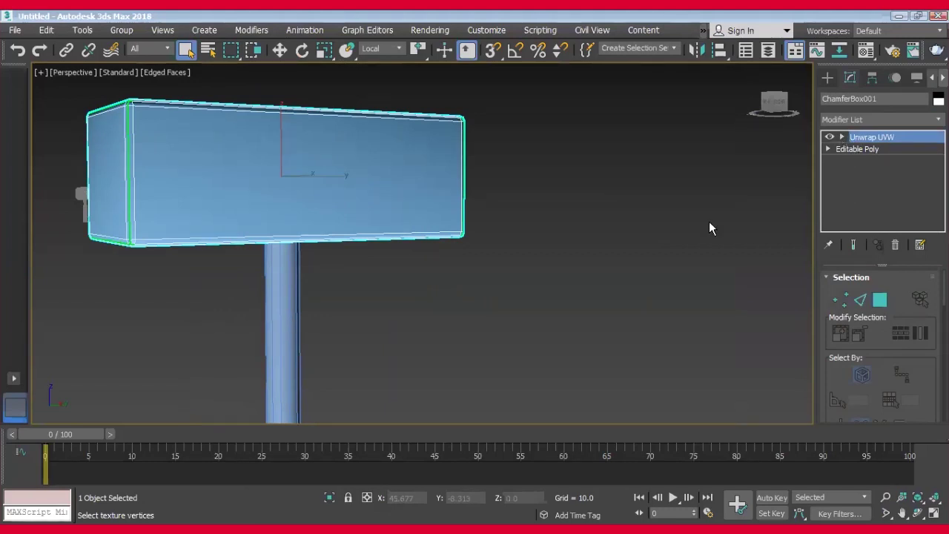
pyautogui.scroll(-5, 400, 236)
pyautogui.moveTo(374, 289)
pyautogui.keyDown('alt'); pyautogui.mouseDown(button='middle')
pyautogui.moveTo(469, 293)
pyautogui.moveTo(372, 241)
pyautogui.mouseUp(button='middle'); pyautogui.keyUp('alt')
pyautogui.moveTo(372, 241); pyautogui.dragTo(510, 375)
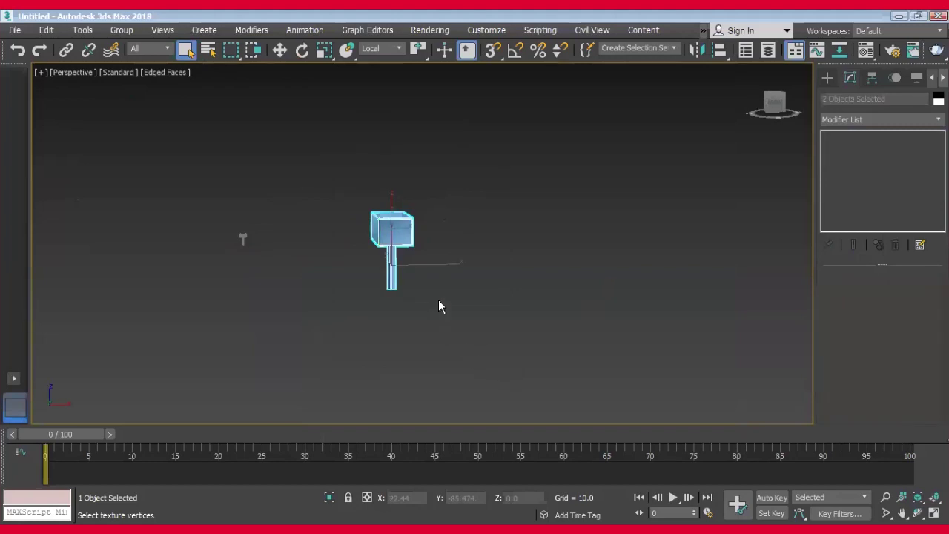
pyautogui.click(937, 120)
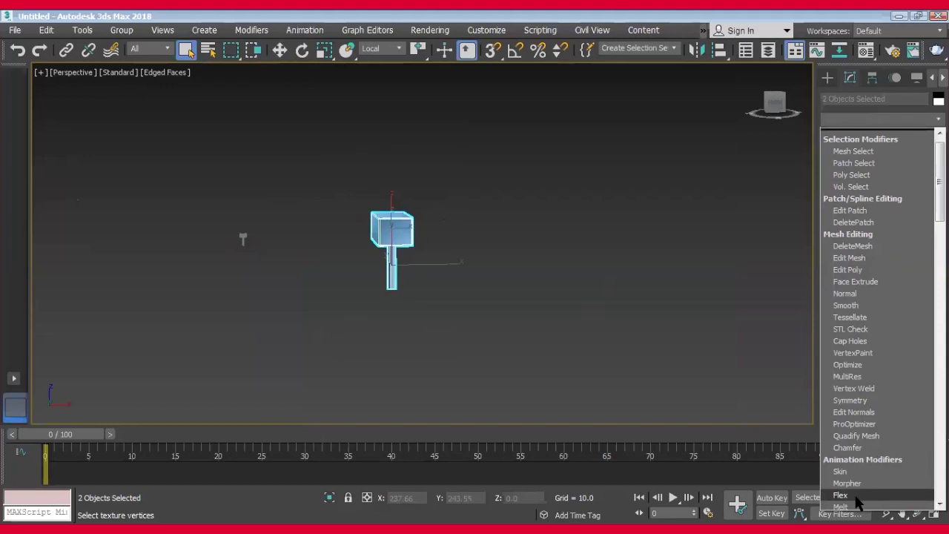
pyautogui.scroll(-10, 856, 496)
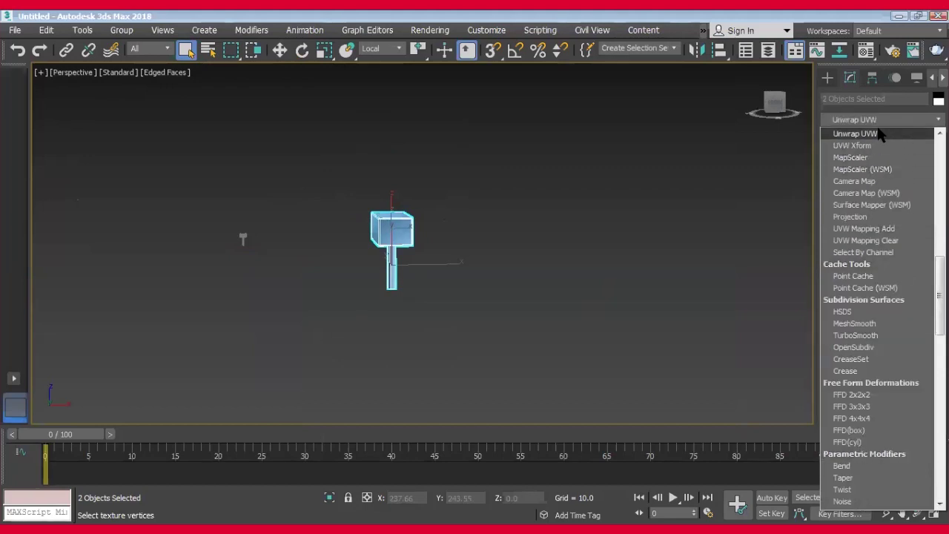
pyautogui.click(876, 134)
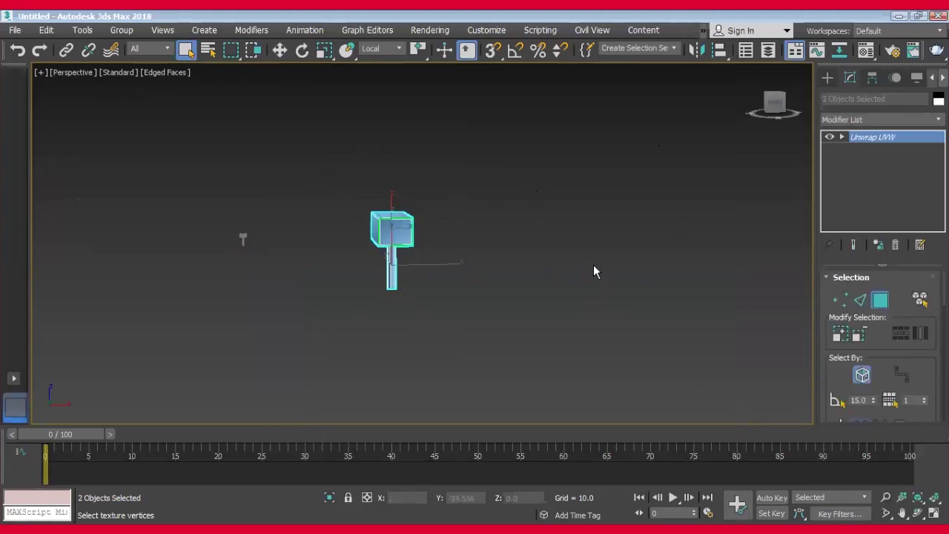
pyautogui.moveTo(826, 426); pyautogui.dragTo(827, 188)
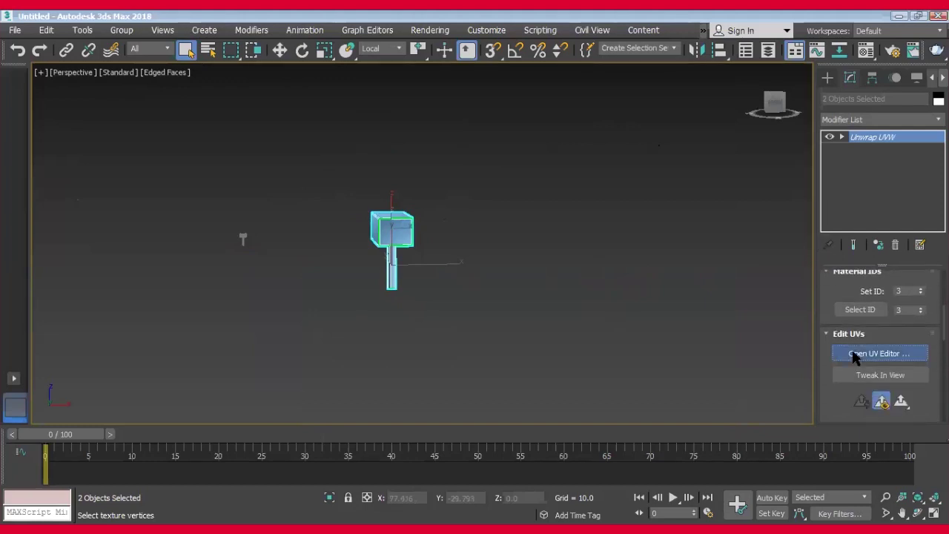
# Open the hammer's UV editor, switch to Polygon level and select all UV faces with Ctrl+A.
pyautogui.click(855, 355)
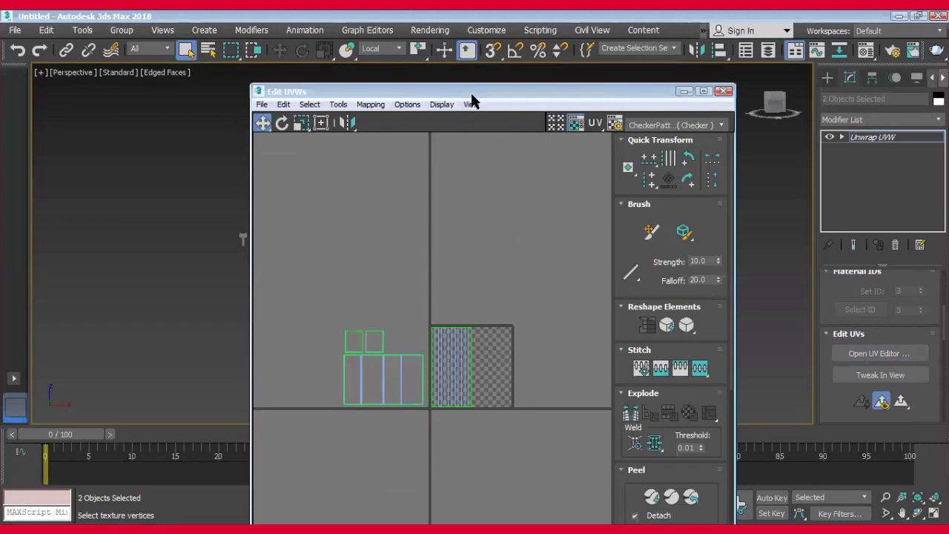
pyautogui.moveTo(474, 96); pyautogui.dragTo(424, 108)
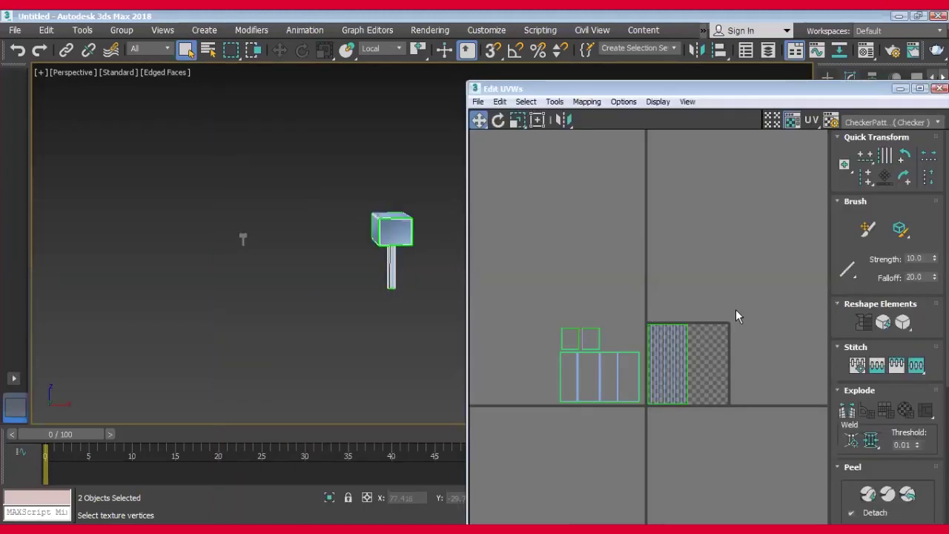
pyautogui.moveTo(543, 261); pyautogui.dragTo(645, 411)
pyautogui.moveTo(790, 97); pyautogui.dragTo(720, 102)
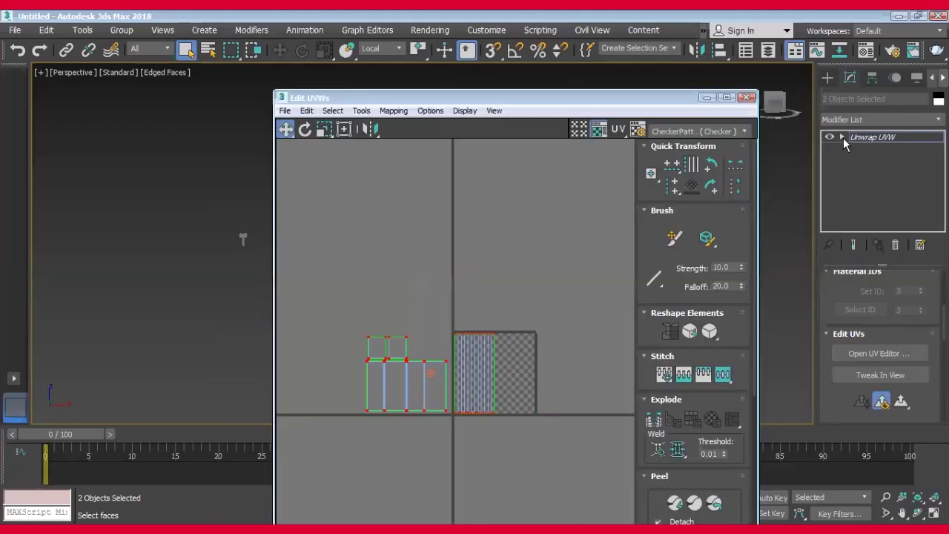
pyautogui.click(843, 138)
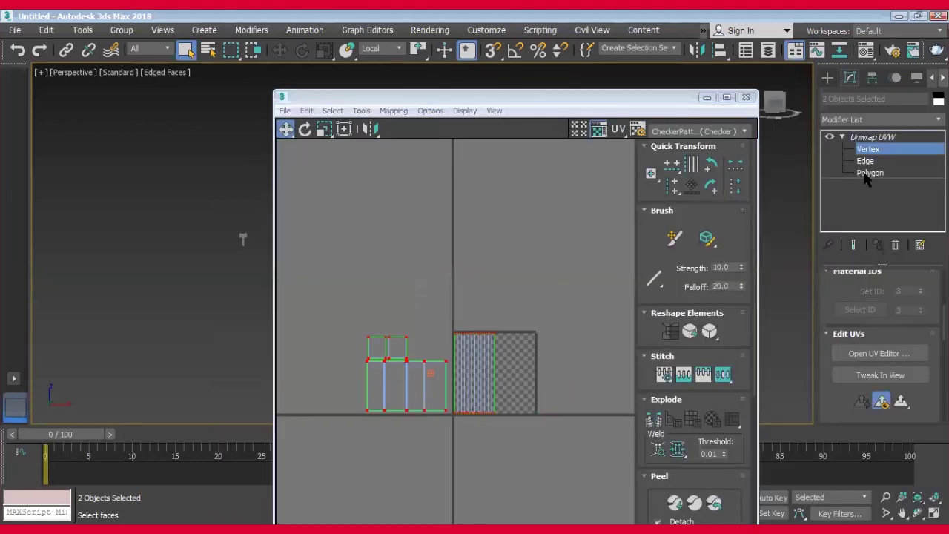
pyautogui.press('3')
pyautogui.hotkey('ctrl', 'a')
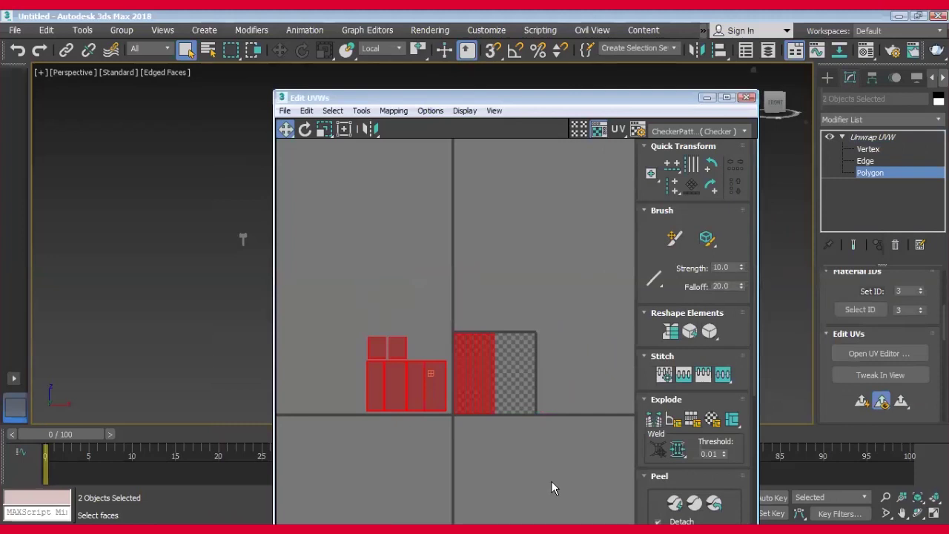
pyautogui.moveTo(377, 103); pyautogui.dragTo(404, 93)
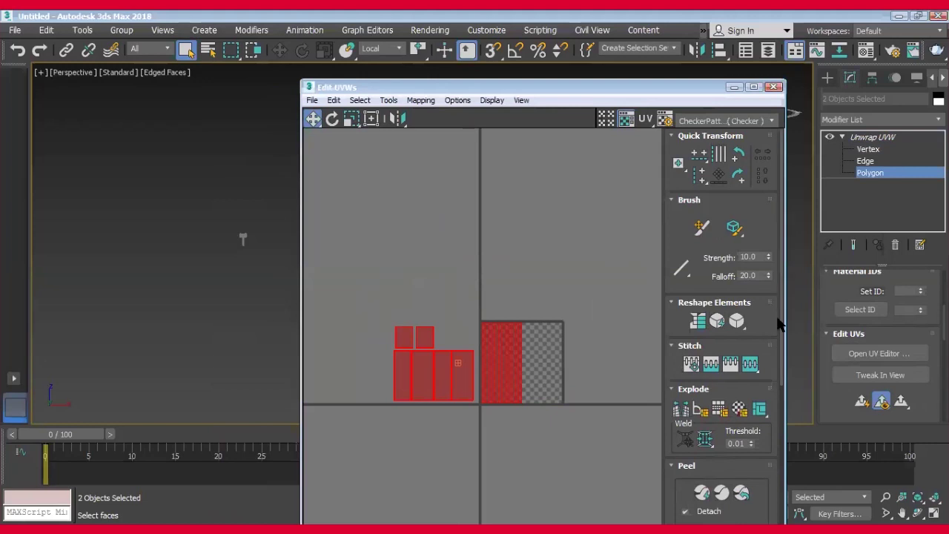
pyautogui.scroll(-5, 777, 373)
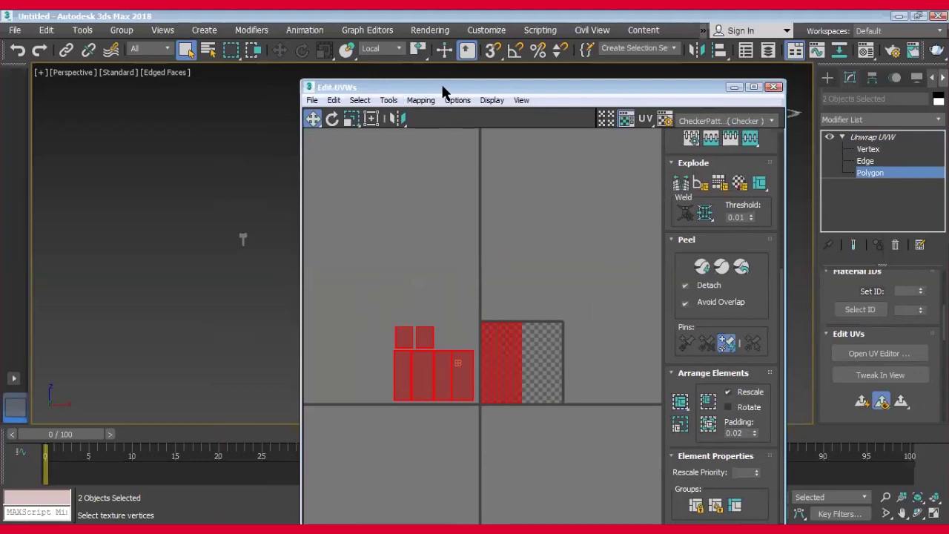
# Reveal the hammer and reset the UV face selection by toggling selection levels.
pyautogui.moveTo(443, 87); pyautogui.dragTo(562, 83)
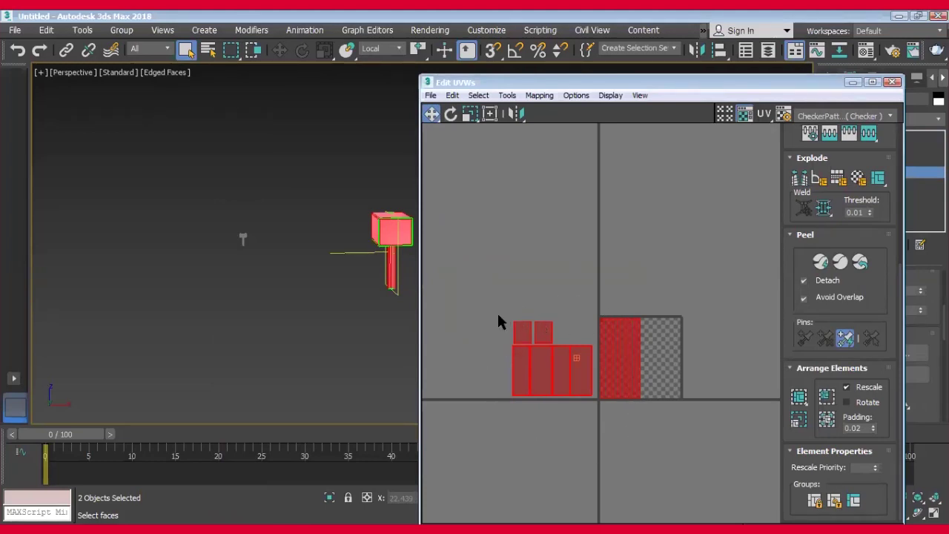
pyautogui.press('1')
pyautogui.click(518, 475)
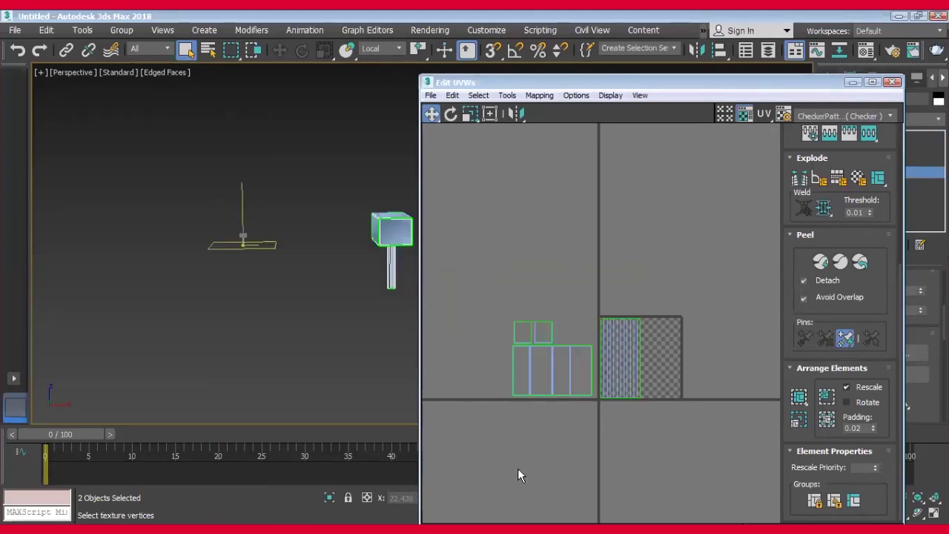
pyautogui.press('3')
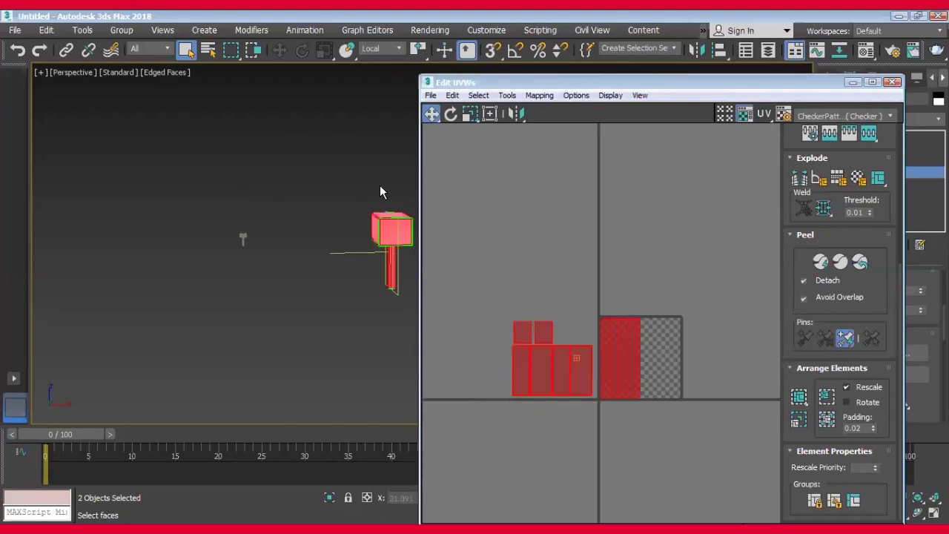
pyautogui.press('1')
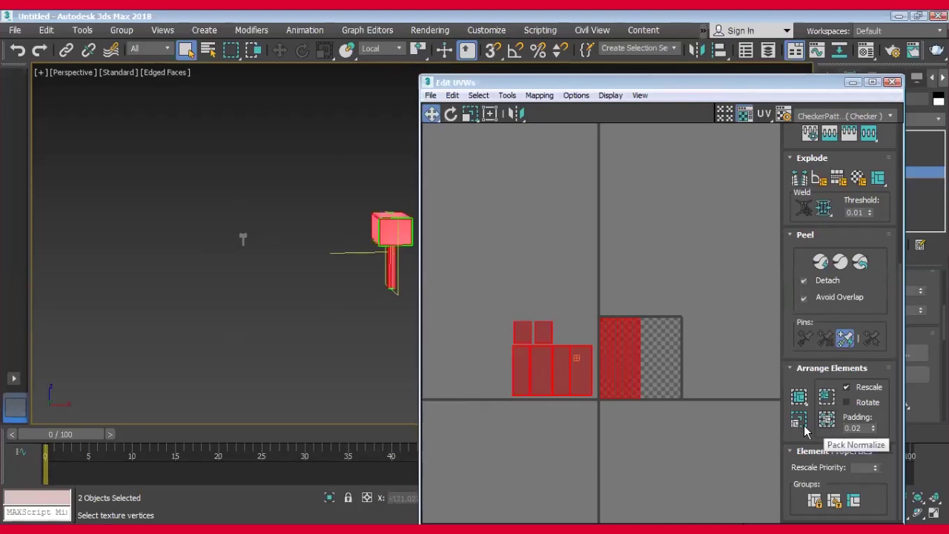
# Rescale and Pack Normalize the UV islands into the tile, then zoom in to inspect them.
pyautogui.click(800, 423)
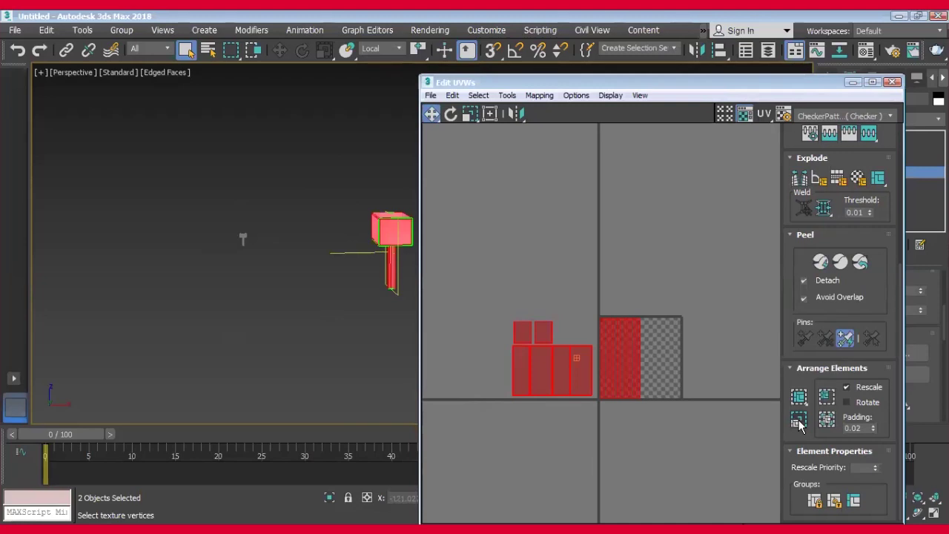
pyautogui.click(826, 422)
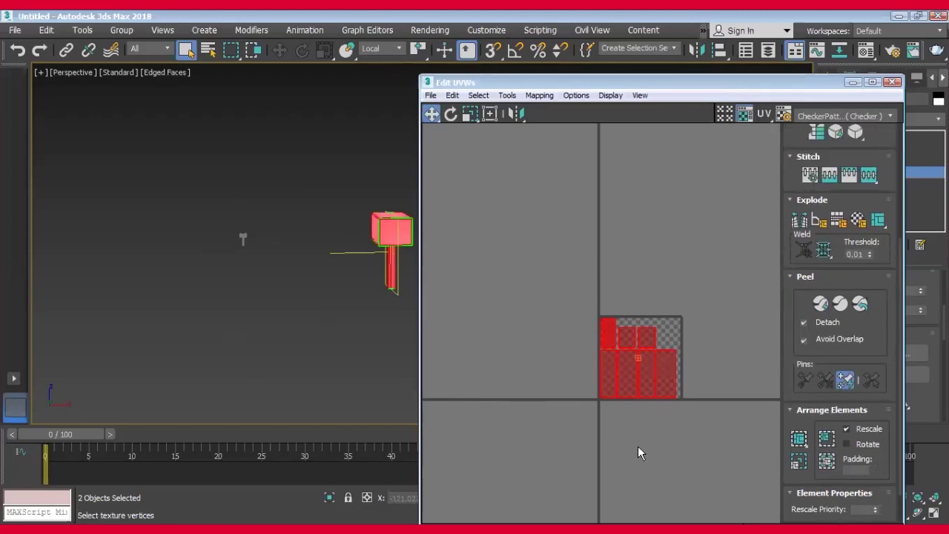
pyautogui.scroll(1, 641, 445)
pyautogui.scroll(3, 675, 407)
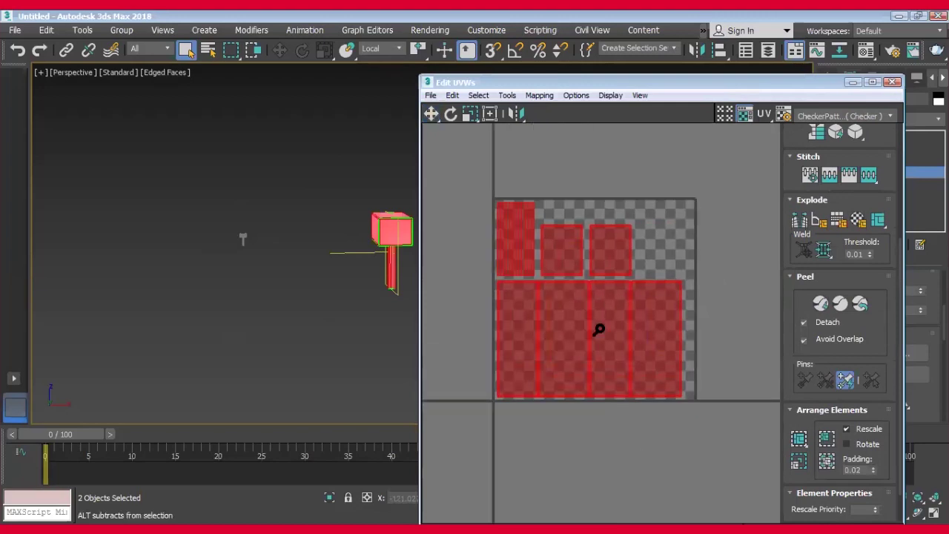
pyautogui.click(599, 330)
pyautogui.scroll(2, 610, 388)
pyautogui.scroll(3, 616, 418)
pyautogui.scroll(-3, 566, 271)
pyautogui.scroll(-4, 584, 359)
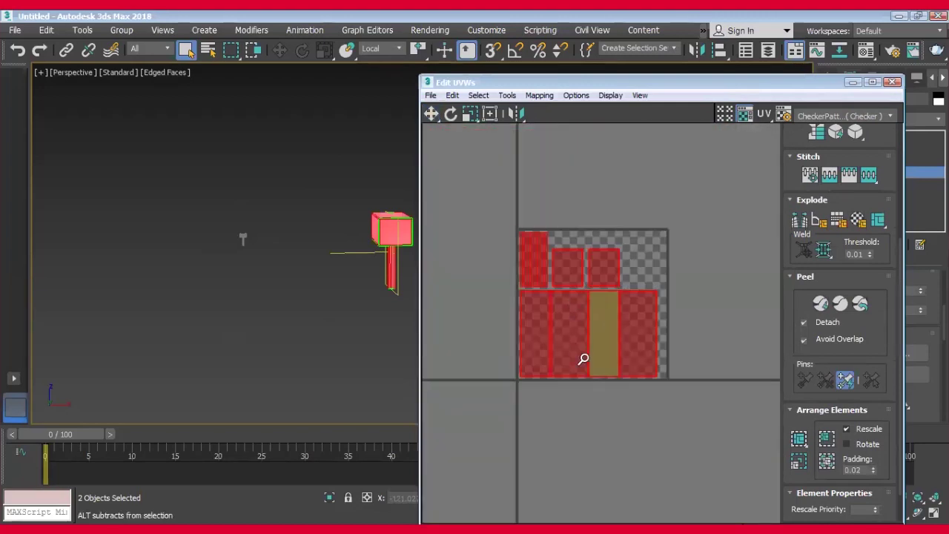
pyautogui.scroll(3, 524, 270)
pyautogui.scroll(2, 562, 290)
pyautogui.scroll(1, 572, 333)
pyautogui.scroll(1, 595, 322)
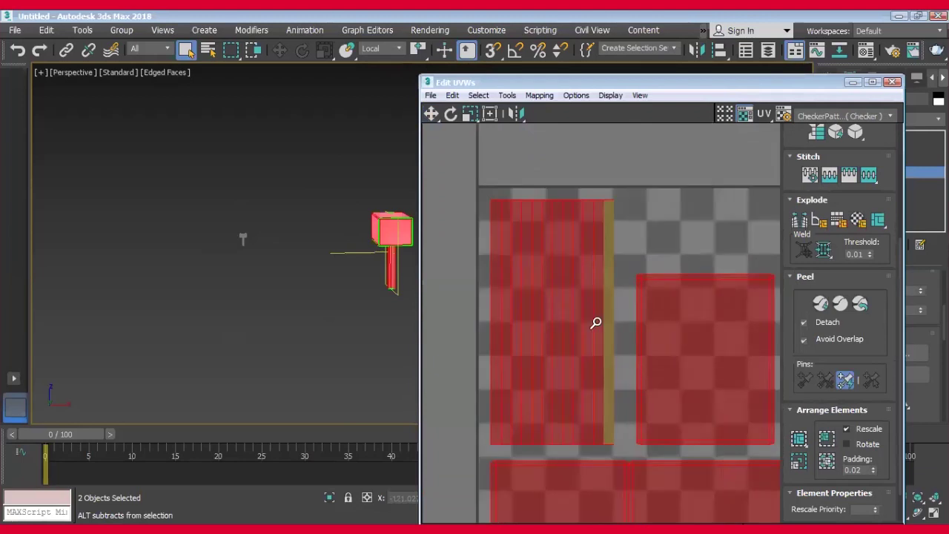
pyautogui.scroll(-2, 571, 290)
pyautogui.scroll(-4, 555, 282)
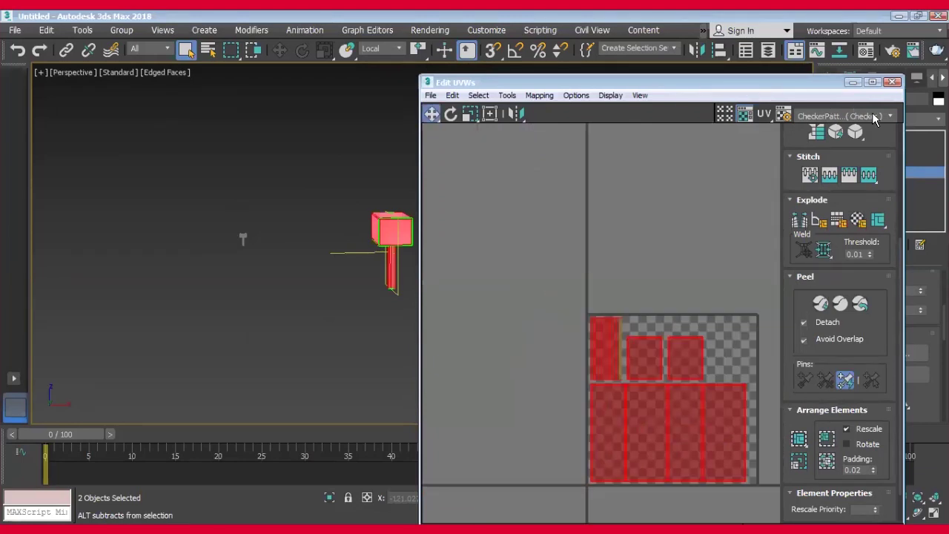
# Preview the UV_Checker.png texture on the hammer and minimise the UV editor.
pyautogui.click(859, 117)
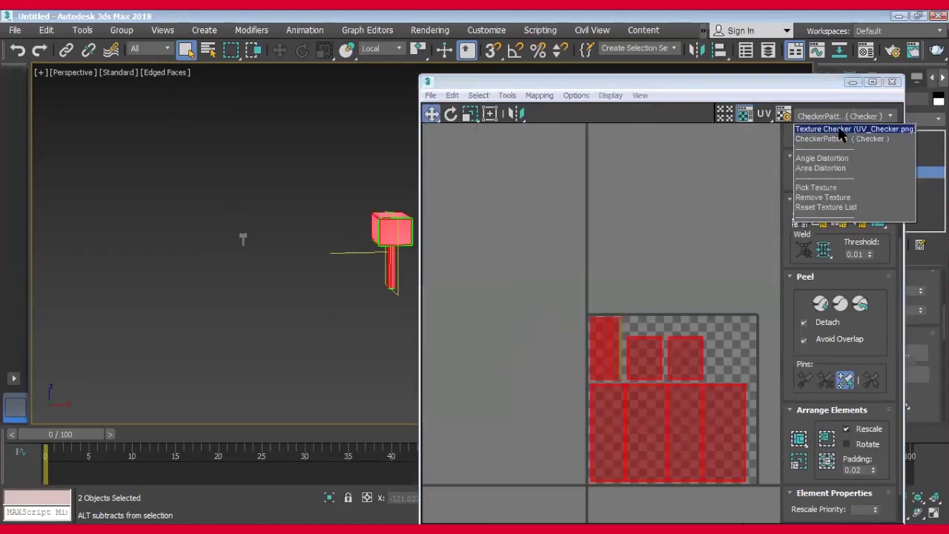
pyautogui.click(841, 130)
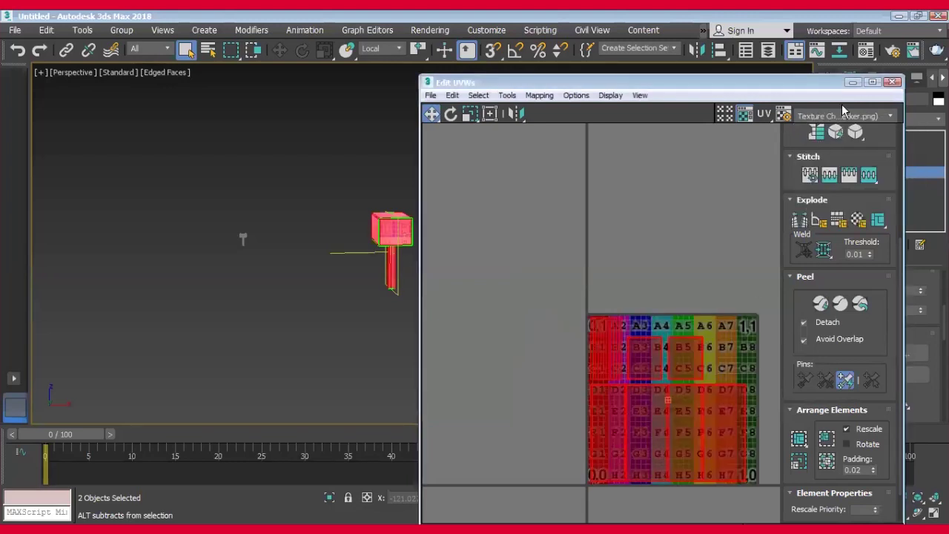
pyautogui.click(853, 82)
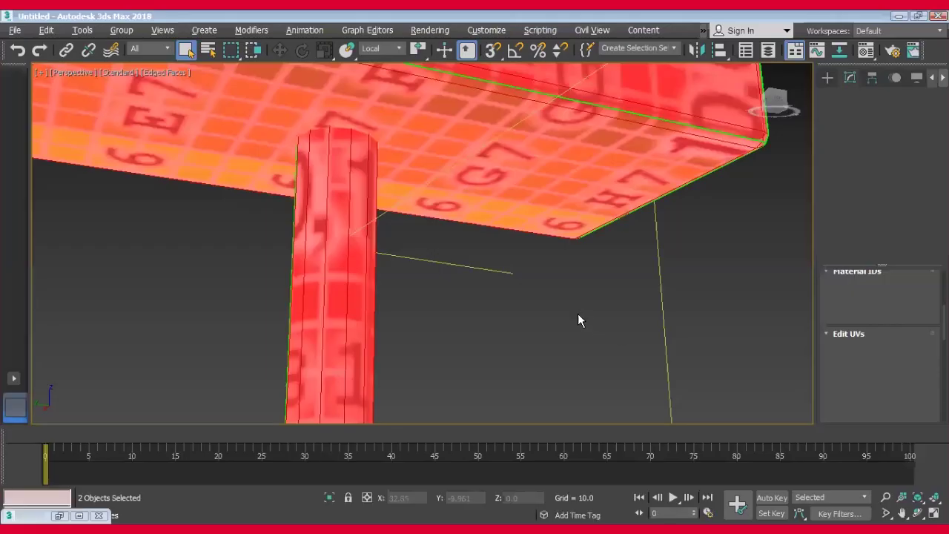
# Orbit, pan and zoom around the hammer to inspect the checker texture on head and handle.
pyautogui.keyDown('alt'); pyautogui.moveTo(544, 324); pyautogui.dragTo(511, 304, button='middle'); pyautogui.keyUp('alt')
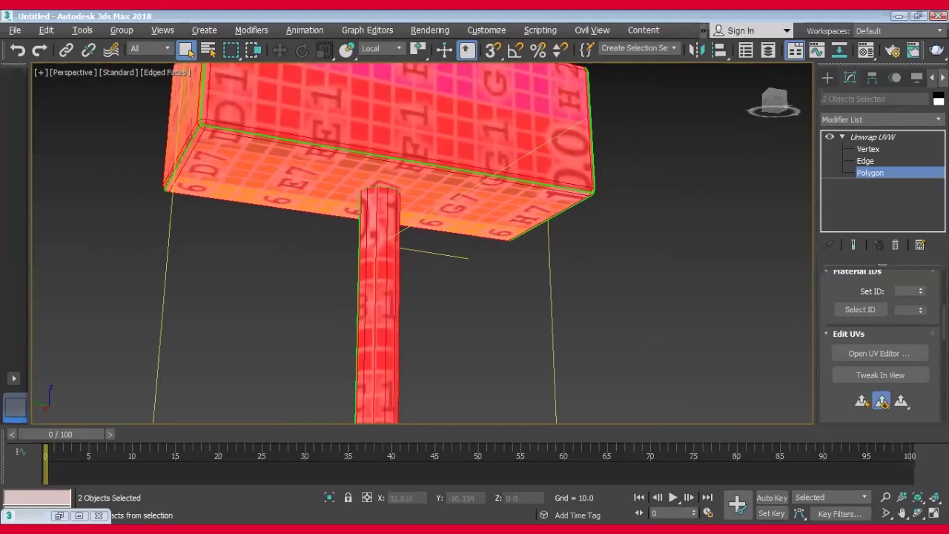
pyautogui.scroll(5, 561, 299)
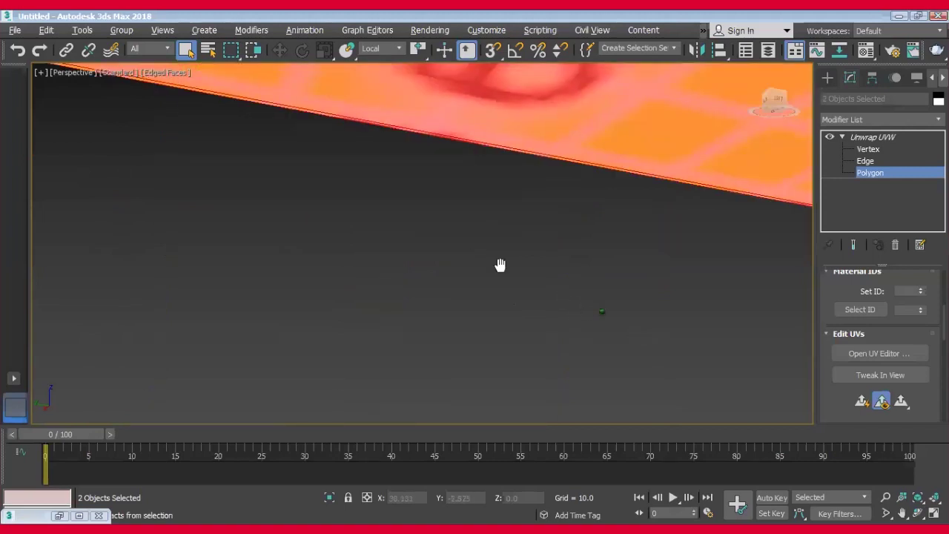
pyautogui.scroll(-3, 519, 282)
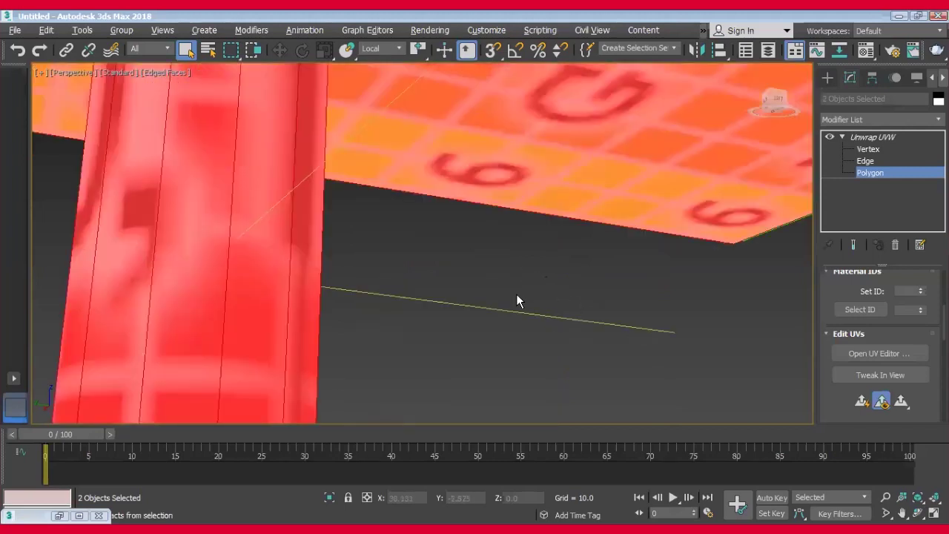
pyautogui.scroll(-3, 534, 319)
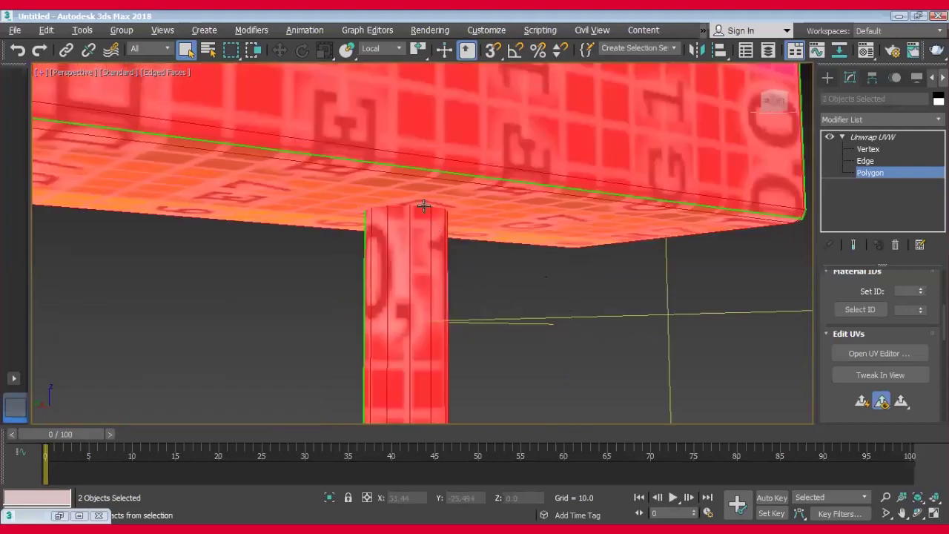
pyautogui.scroll(2, 430, 200)
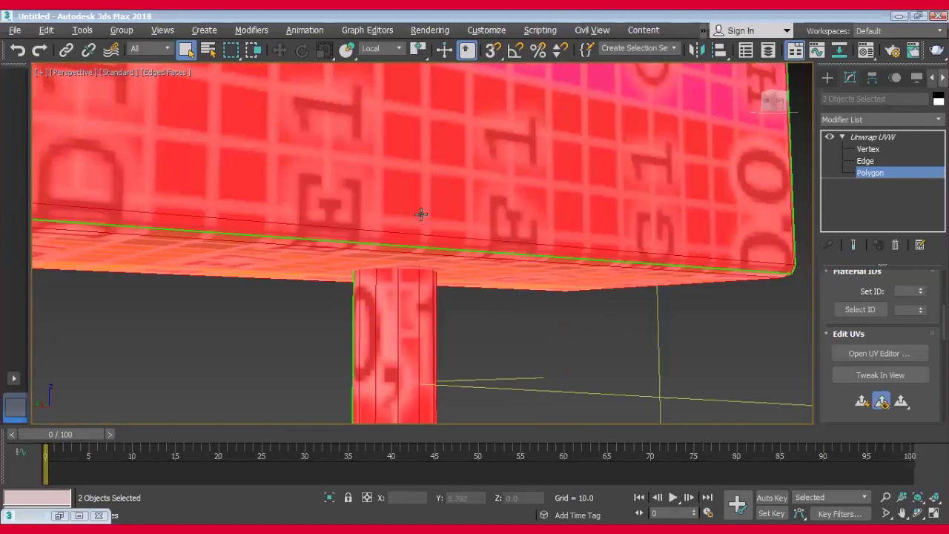
pyautogui.moveTo(538, 345); pyautogui.dragTo(439, 280, button='middle')
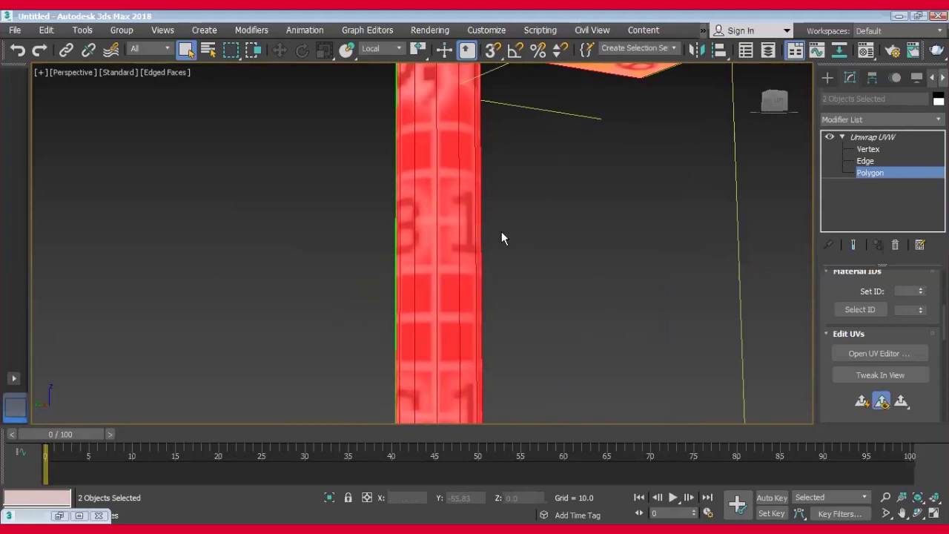
pyautogui.press('z')
pyautogui.moveTo(509, 292)
pyautogui.keyDown('alt'); pyautogui.mouseDown(button='middle')
pyautogui.moveTo(534, 303)
pyautogui.moveTo(467, 337)
pyautogui.mouseUp(button='middle'); pyautogui.keyUp('alt')
pyautogui.moveTo(555, 237)
pyautogui.keyDown('alt'); pyautogui.mouseDown(button='middle')
pyautogui.moveTo(564, 306)
pyautogui.moveTo(591, 288)
pyautogui.mouseUp(button='middle'); pyautogui.keyUp('alt')
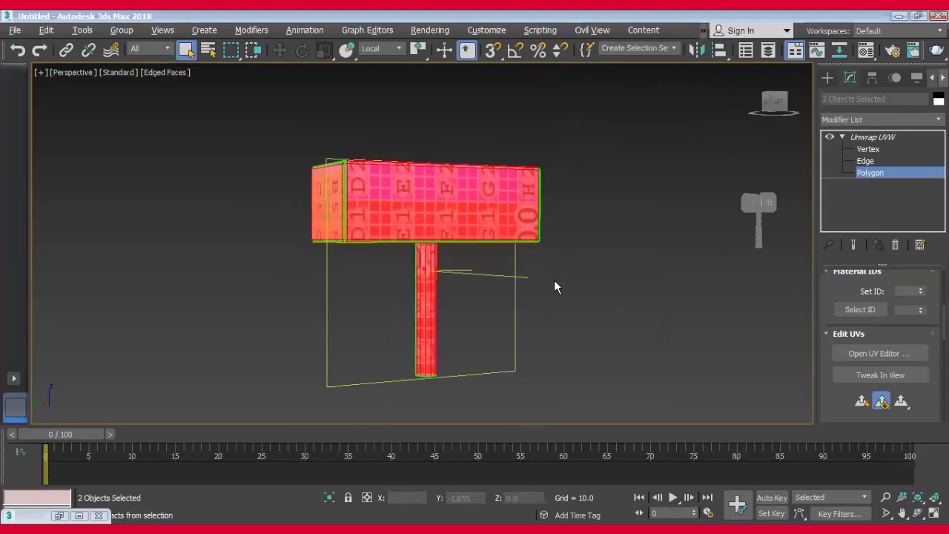
pyautogui.keyDown('alt'); pyautogui.moveTo(554, 284); pyautogui.dragTo(442, 243, button='middle'); pyautogui.keyUp('alt')
pyautogui.scroll(5, 442, 244)
pyautogui.scroll(-5, 614, 252)
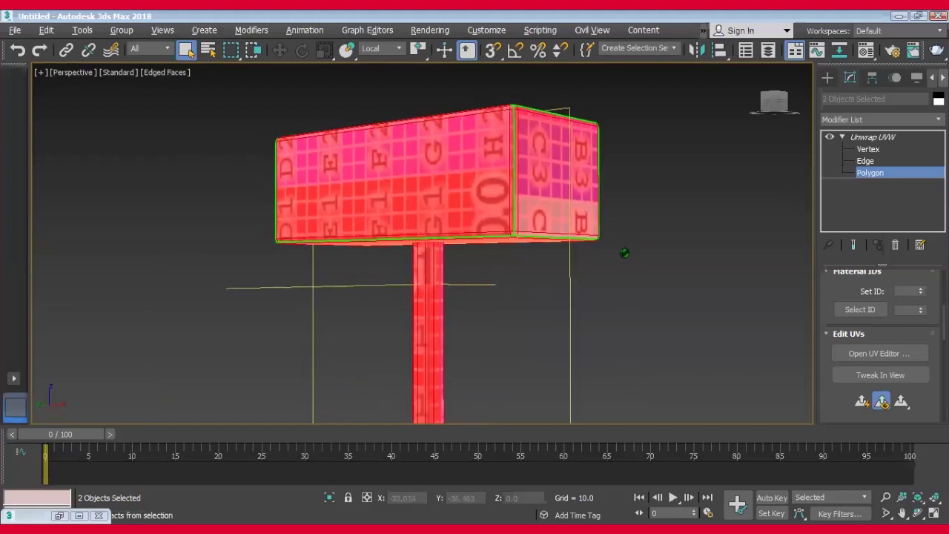
pyautogui.scroll(2, 535, 315)
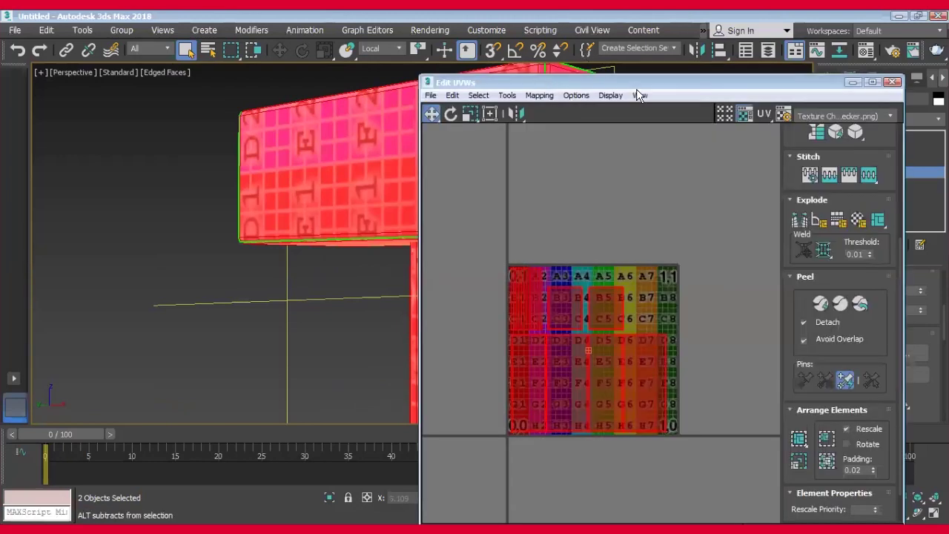
# Move the Edit UVWs window off the command panel, minimise it, and orbit to the head's side.
pyautogui.moveTo(662, 87); pyautogui.dragTo(658, 87)
pyautogui.moveTo(586, 82); pyautogui.dragTo(250, 123)
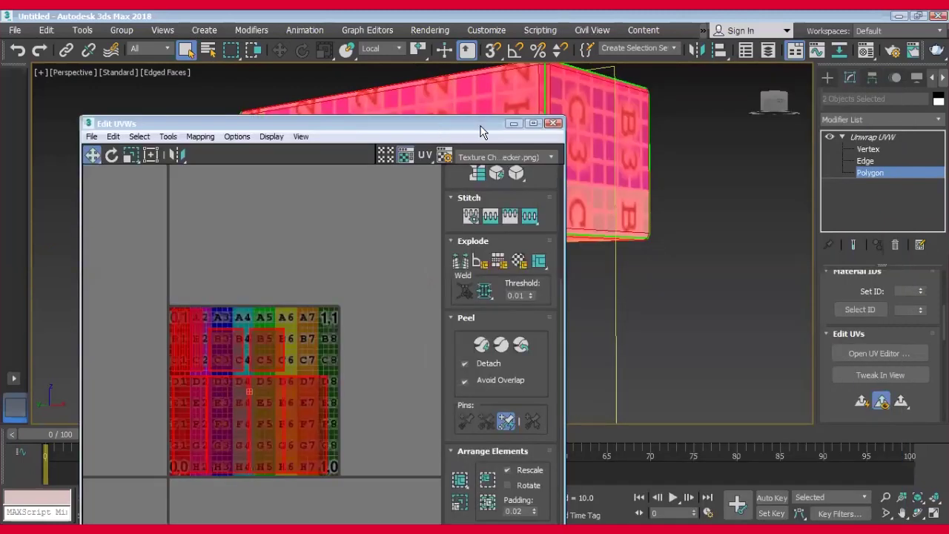
pyautogui.click(513, 124)
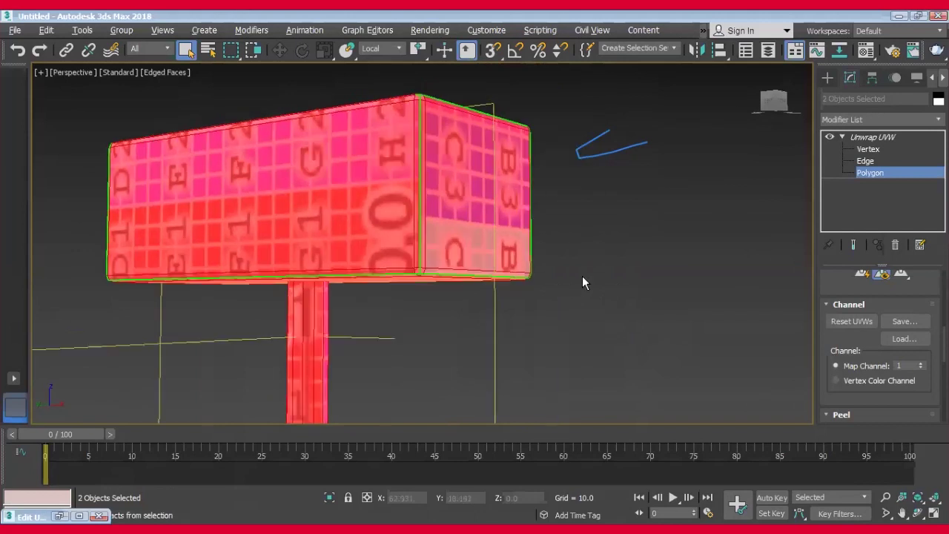
pyautogui.keyDown('alt'); pyautogui.moveTo(593, 287); pyautogui.dragTo(561, 292, button='middle'); pyautogui.keyUp('alt')
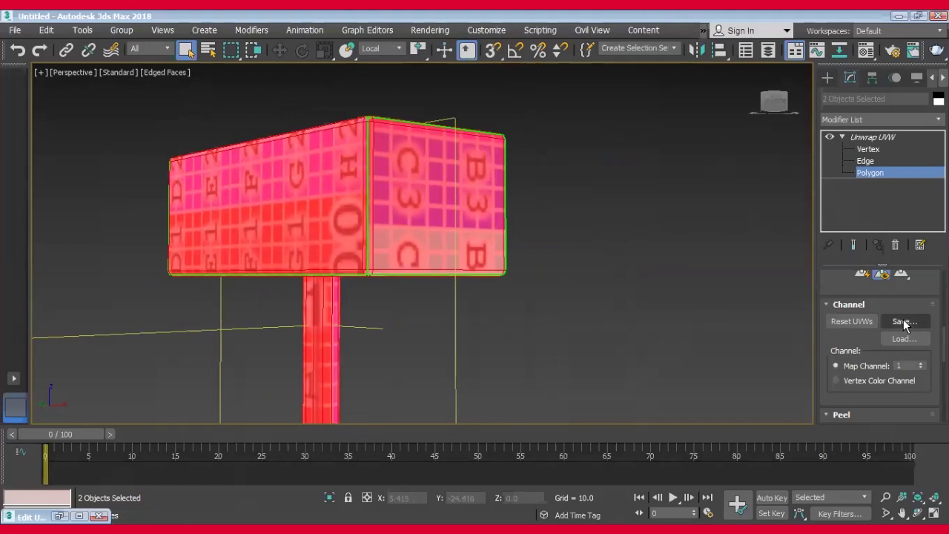
# Save the head's and handle's UVs to box uv.uvw, replacing the existing file.
pyautogui.click(905, 322)
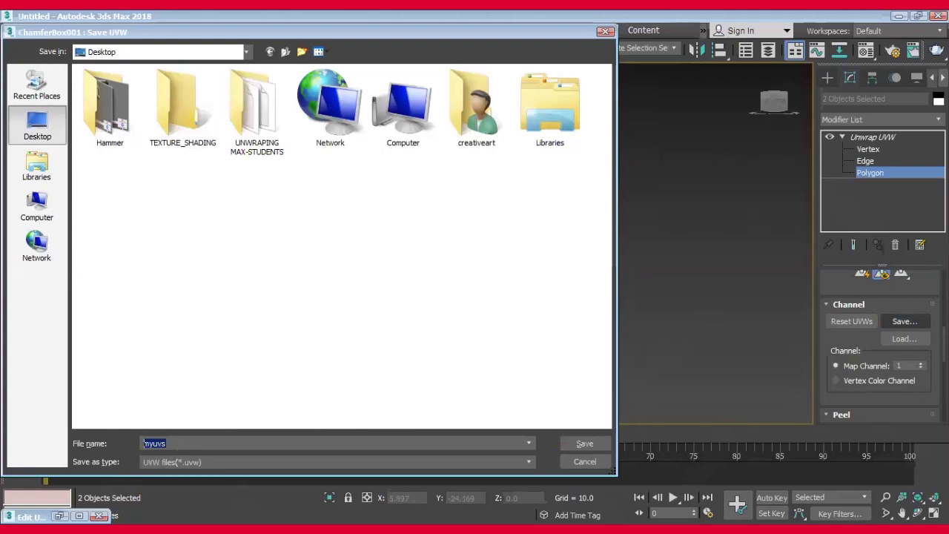
pyautogui.write('box uv')
pyautogui.click(597, 446)
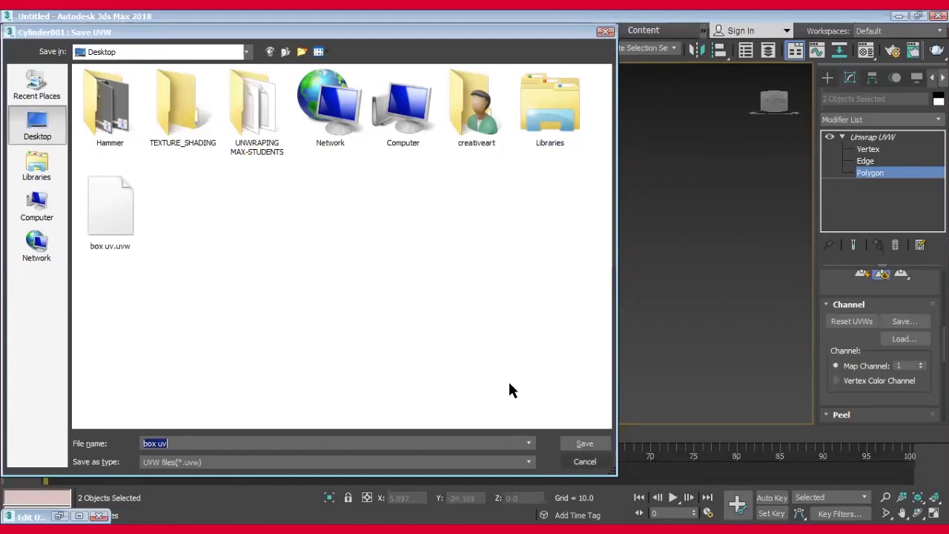
pyautogui.click(581, 445)
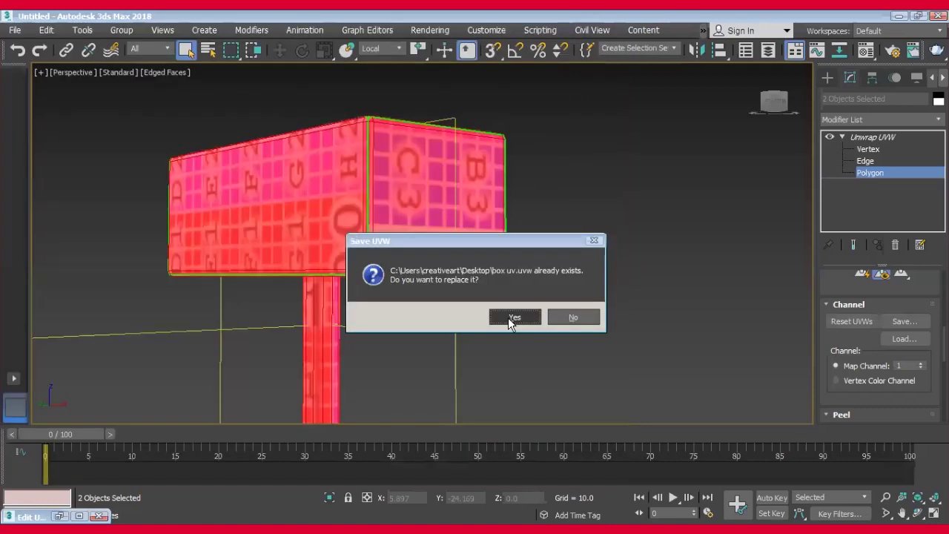
pyautogui.click(508, 317)
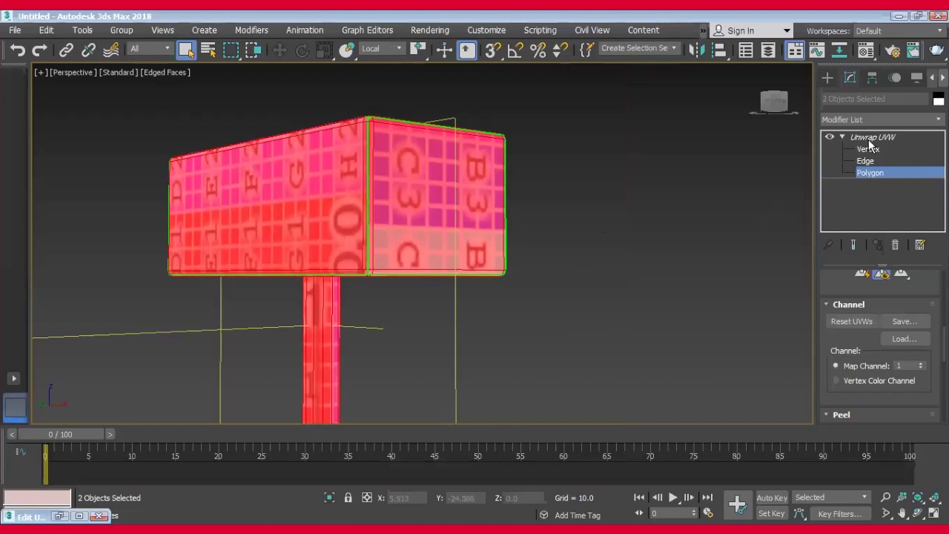
# Select the hammer head and handle and Collapse All their stacks to Editable Poly.
pyautogui.click(842, 137)
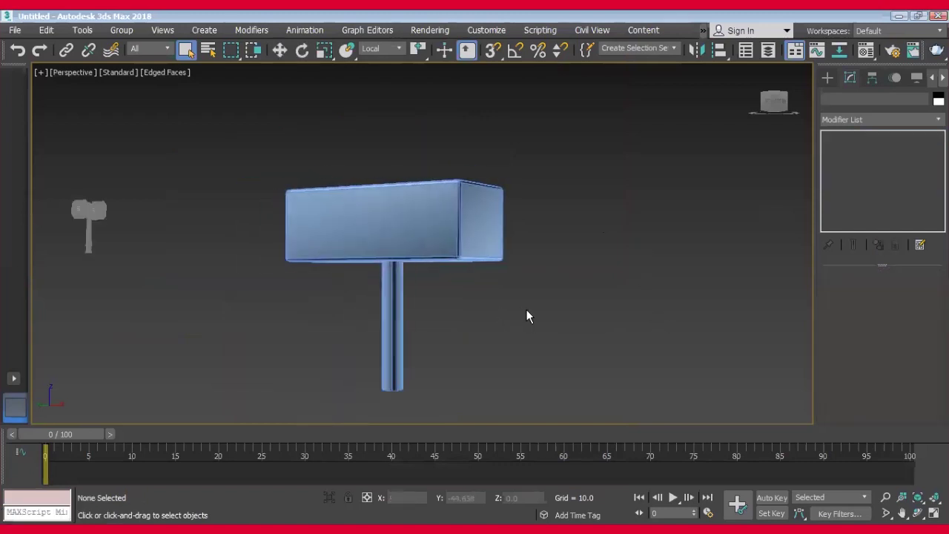
pyautogui.click(476, 231)
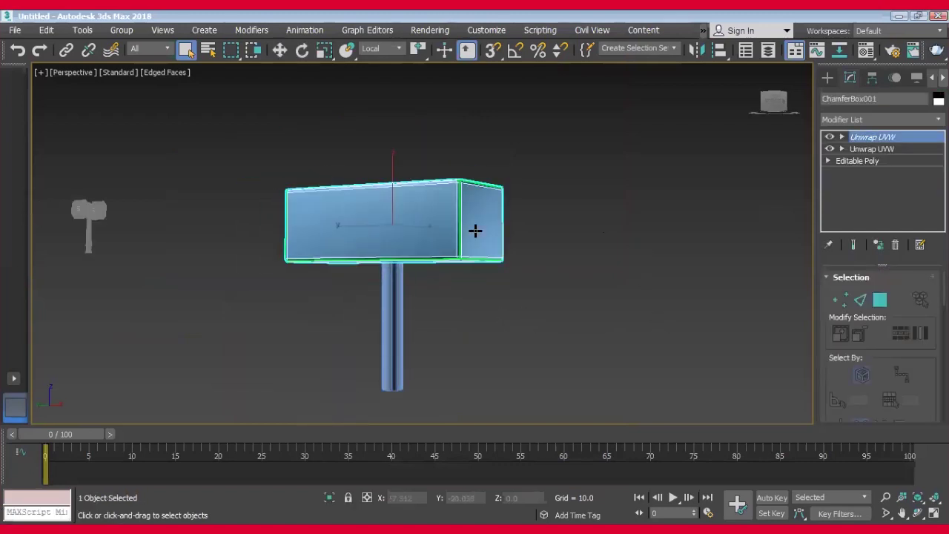
pyautogui.keyDown('ctrl'); pyautogui.click(395, 324); pyautogui.keyUp('ctrl')
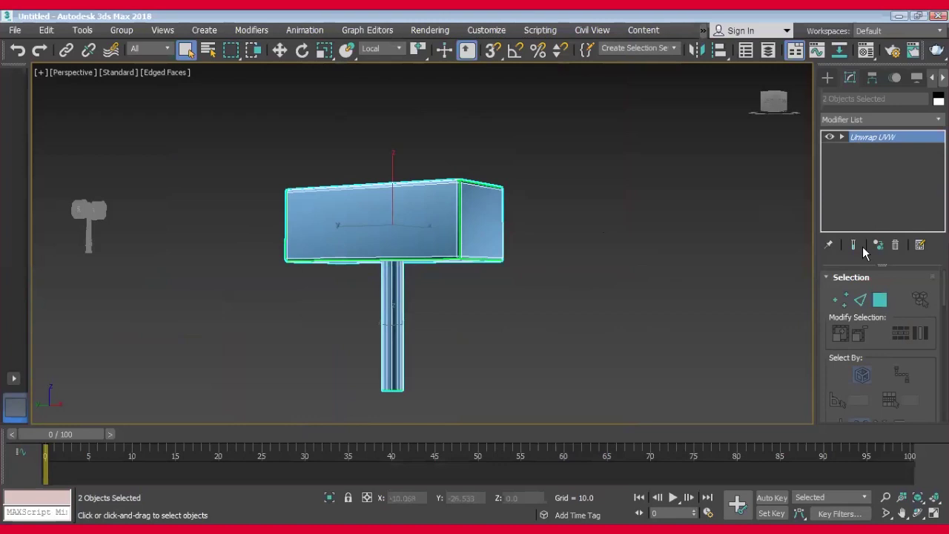
pyautogui.rightClick(882, 138)
pyautogui.click(828, 278)
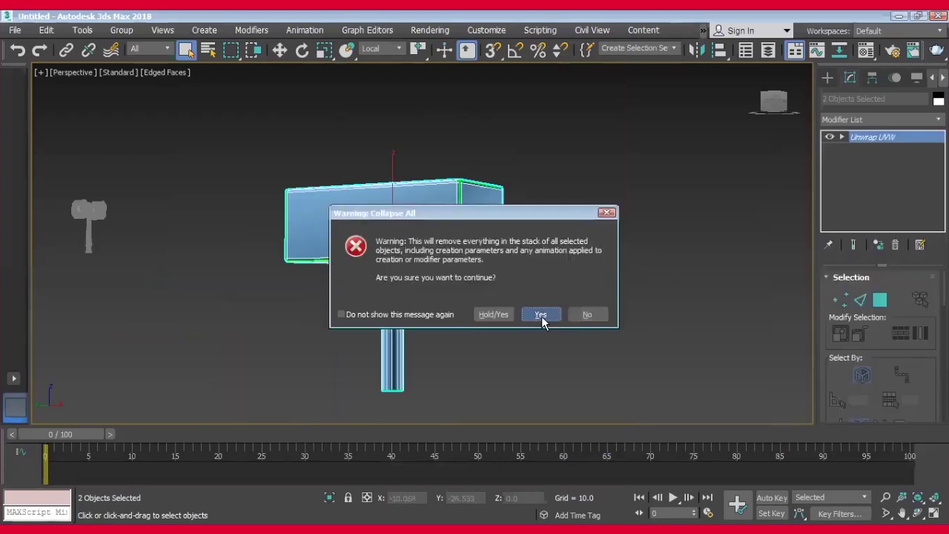
pyautogui.click(541, 316)
pyautogui.press('w')
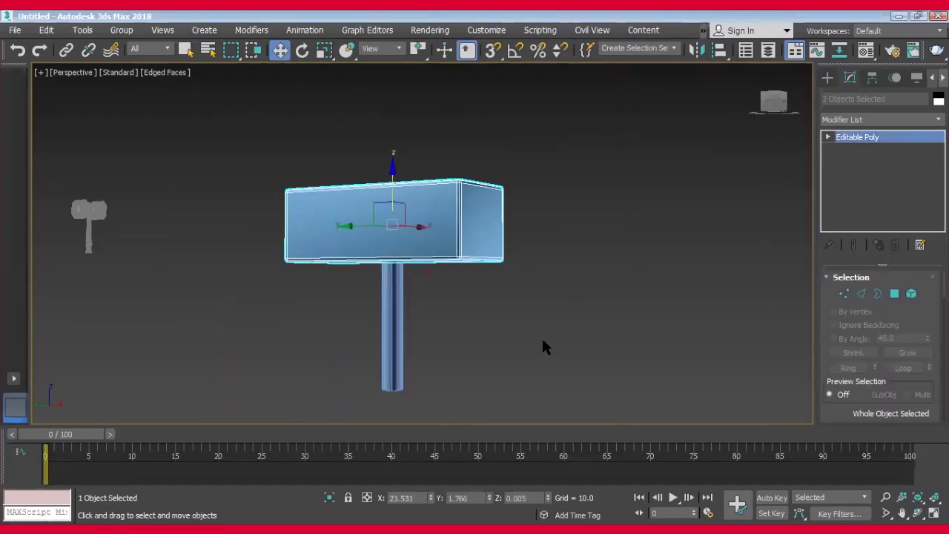
pyautogui.keyDown('alt'); pyautogui.moveTo(542, 336); pyautogui.dragTo(503, 333, button='middle'); pyautogui.keyUp('alt')
# Attach the handle to the hammer head, forming one Editable Poly ChamferBox001, and select it.
pyautogui.click(428, 347)
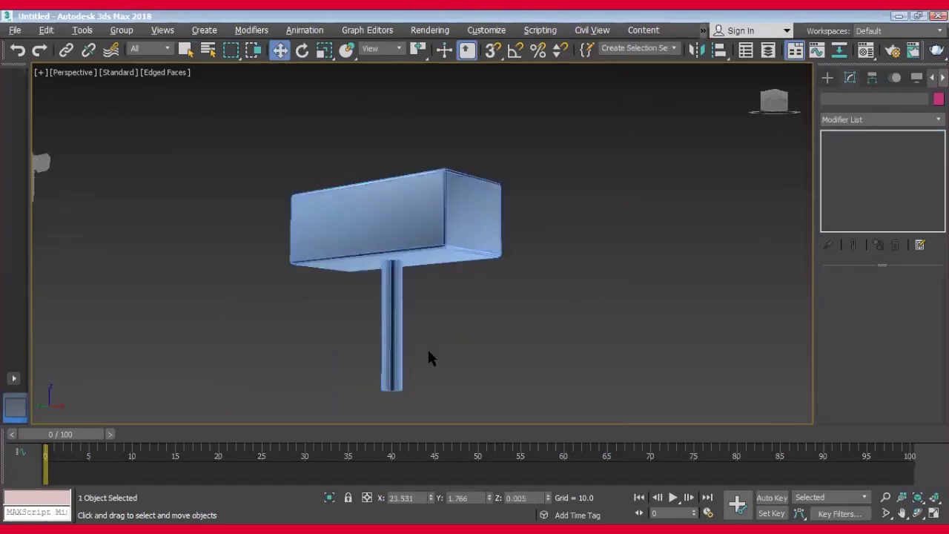
pyautogui.click(396, 311)
pyautogui.keyDown('ctrl'); pyautogui.click(447, 228); pyautogui.keyUp('ctrl')
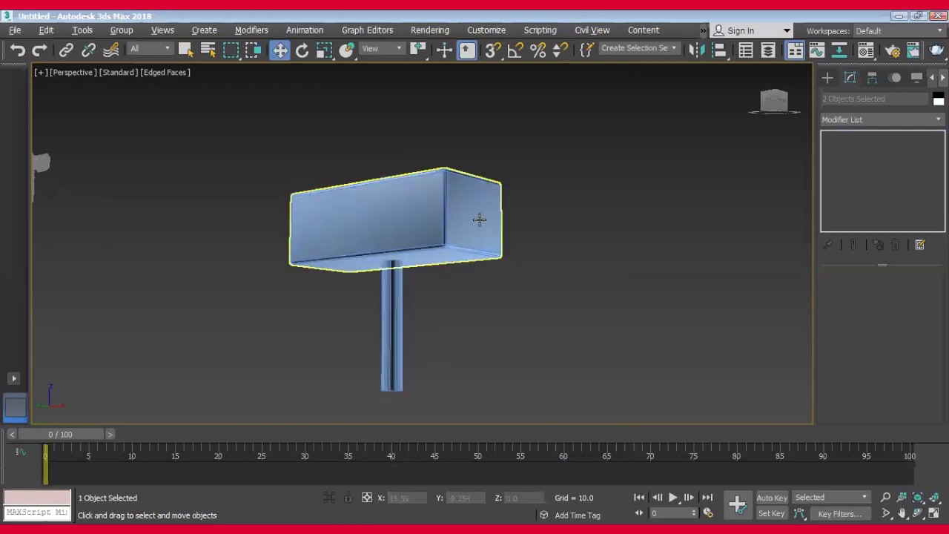
pyautogui.click(479, 218)
pyautogui.scroll(-2, 824, 366)
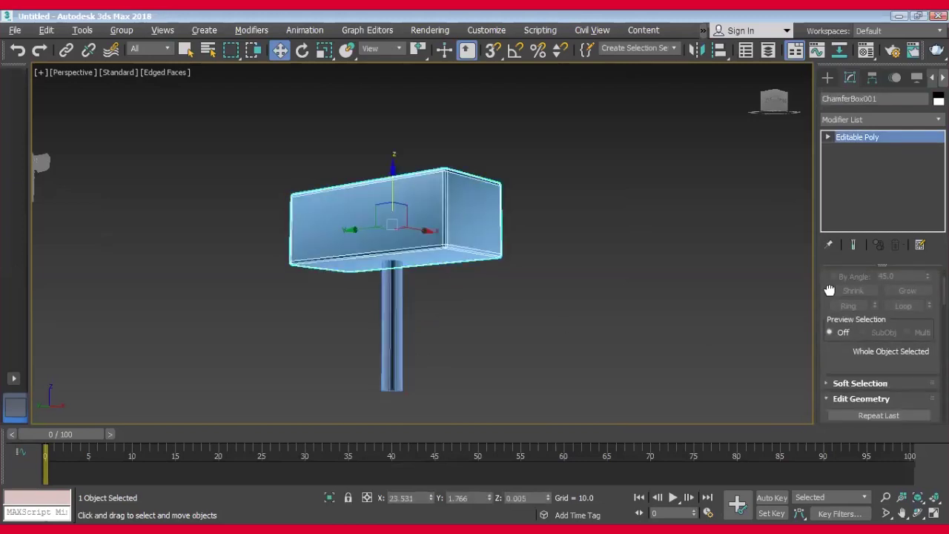
pyautogui.scroll(-3, 824, 364)
pyautogui.scroll(-2, 824, 349)
pyautogui.click(847, 357)
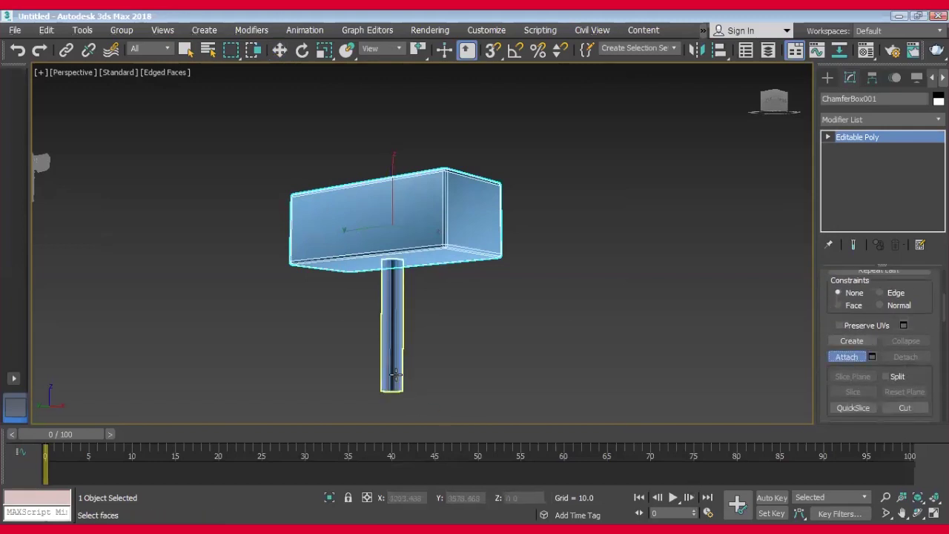
pyautogui.click(399, 380)
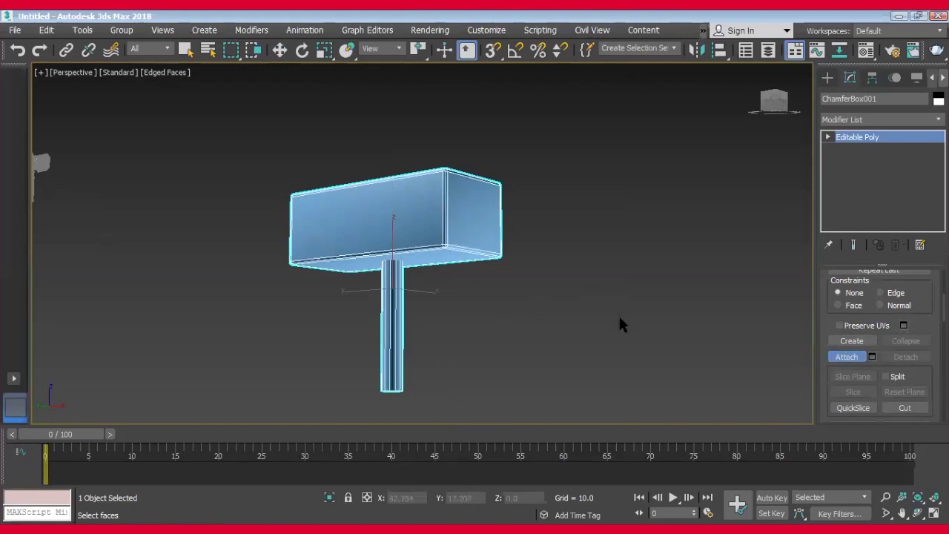
pyautogui.press('w')
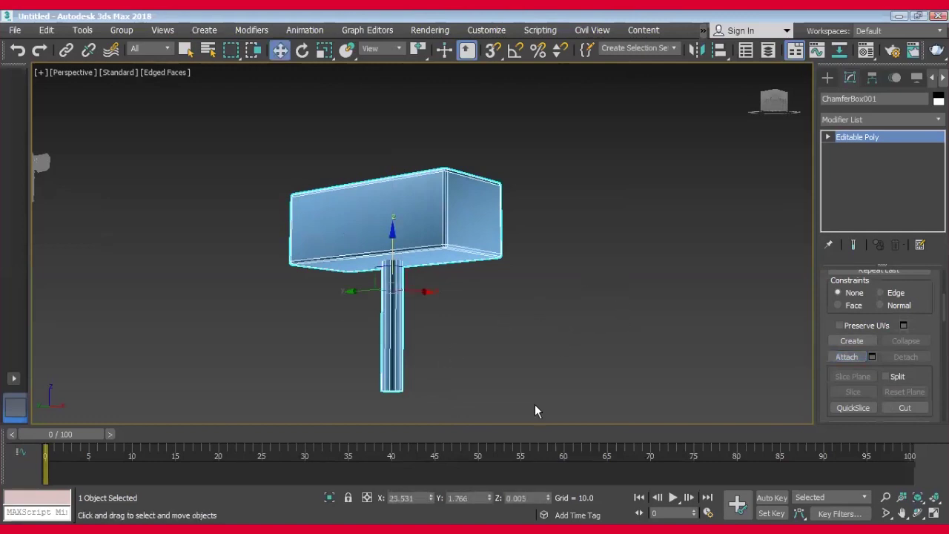
pyautogui.click(535, 404)
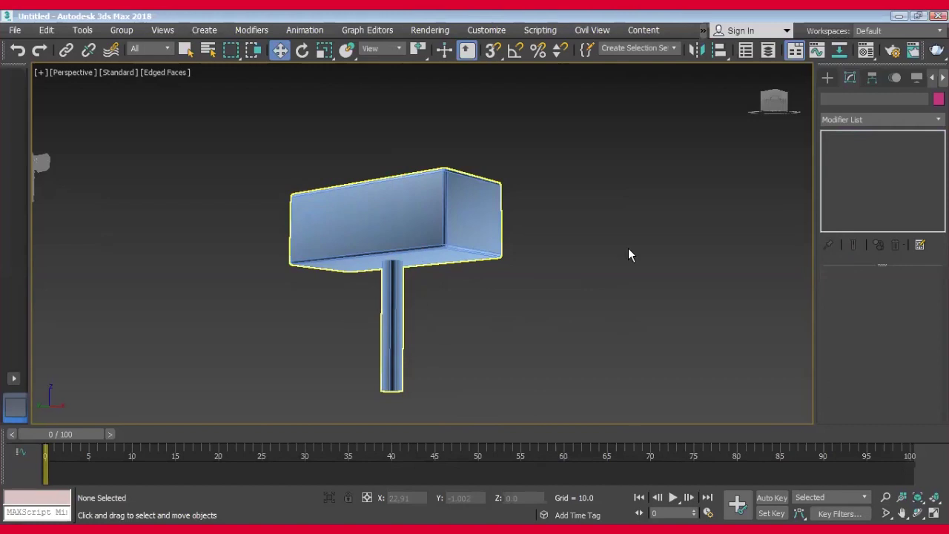
pyautogui.hotkey('ctrl', 'a')
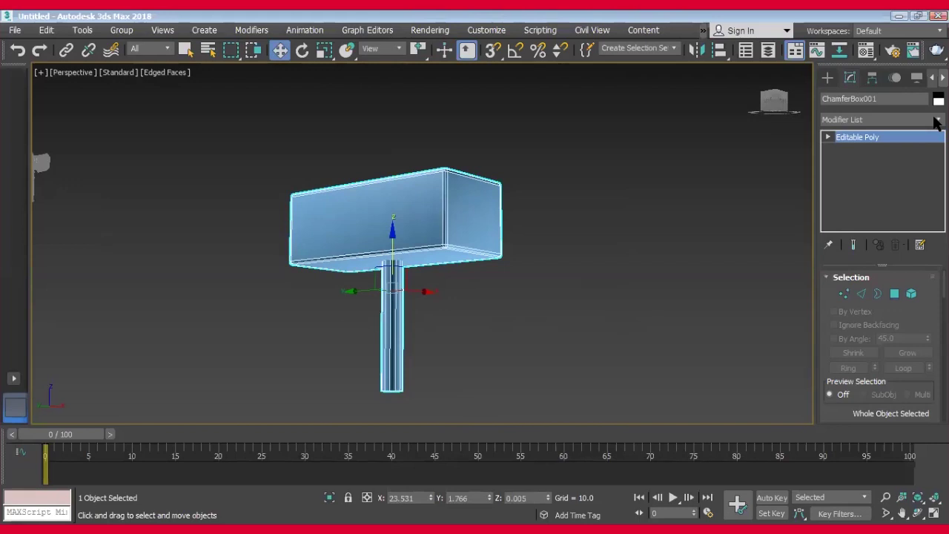
# Add an Unwrap UVW modifier to ChamferBox001 and scroll to its Channel rollout.
pyautogui.click(935, 120)
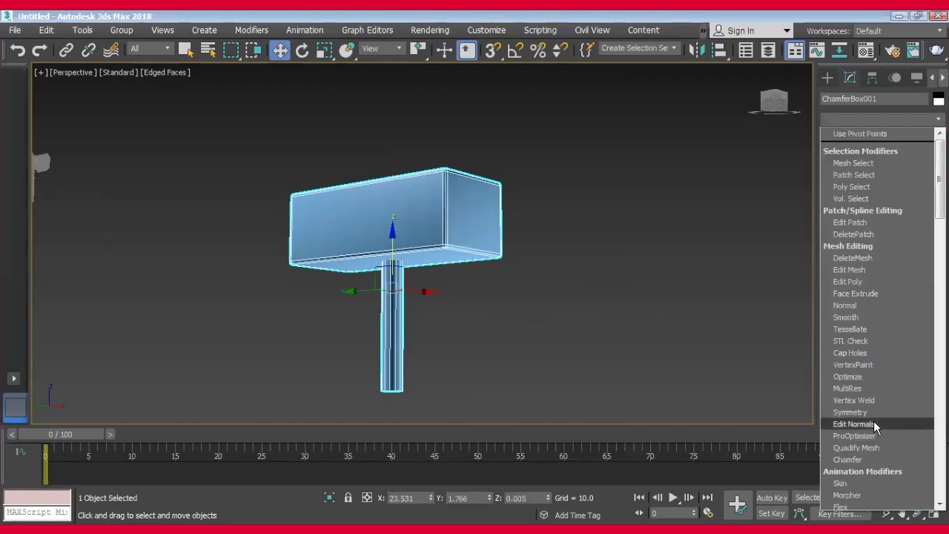
pyautogui.moveTo(936, 211); pyautogui.dragTo(935, 303)
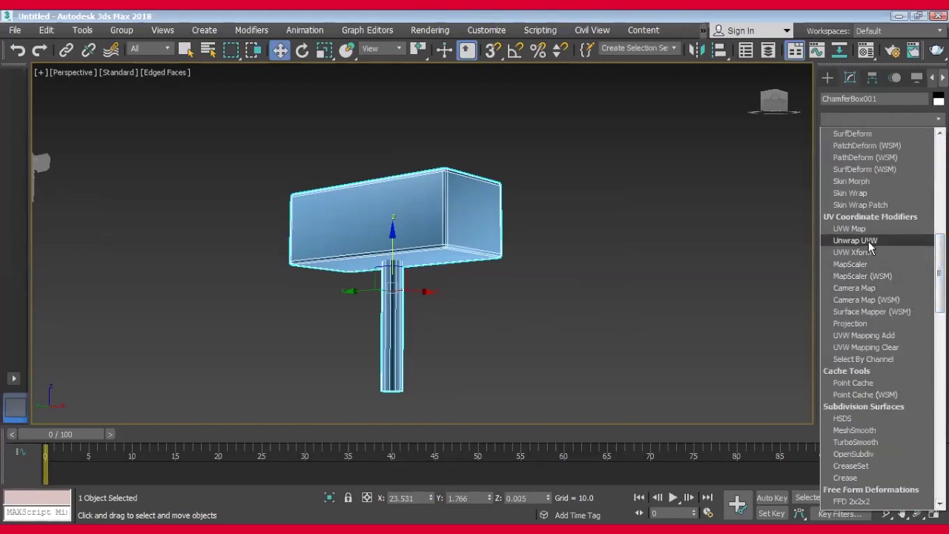
pyautogui.click(868, 241)
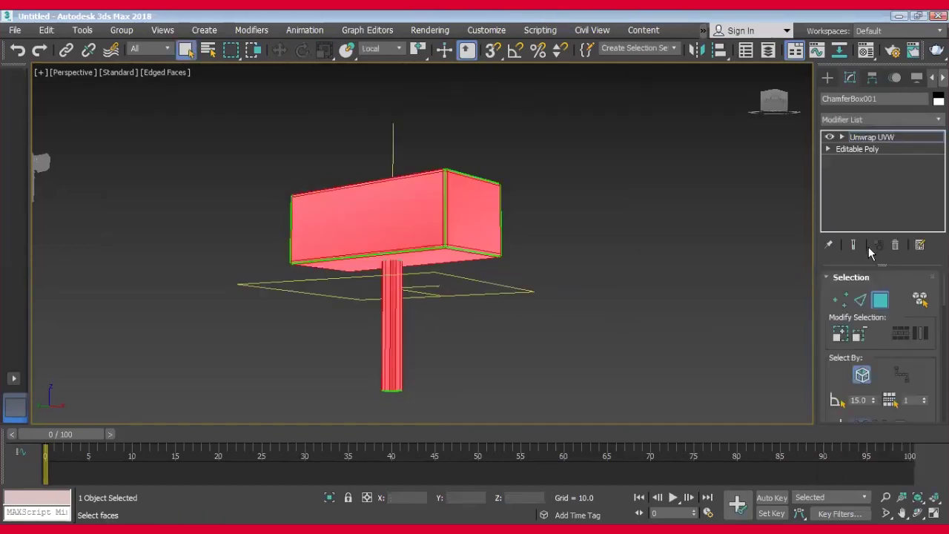
pyautogui.moveTo(823, 384); pyautogui.dragTo(812, 201)
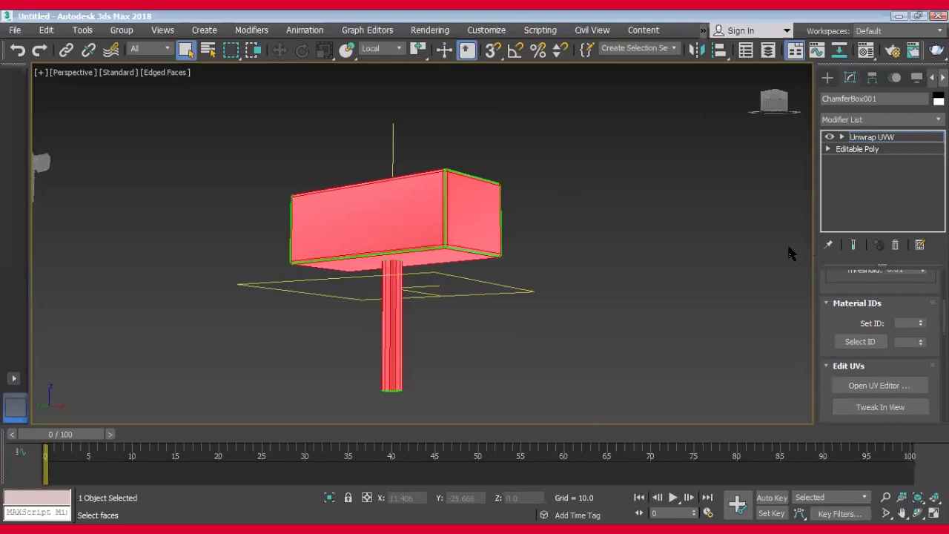
pyautogui.moveTo(823, 347); pyautogui.dragTo(823, 196)
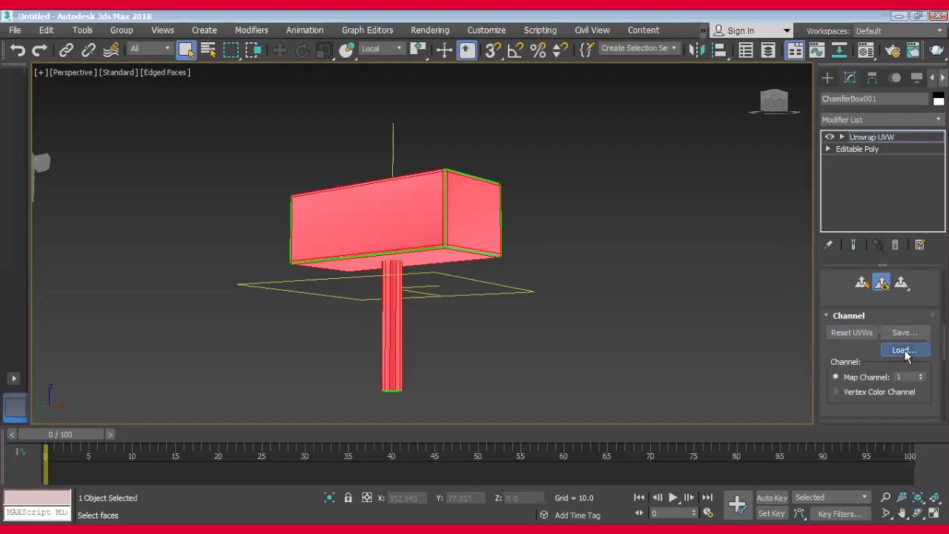
# Load box uv.uvw from the Desktop into ChamferBox001's Unwrap UVW modifier.
pyautogui.click(905, 351)
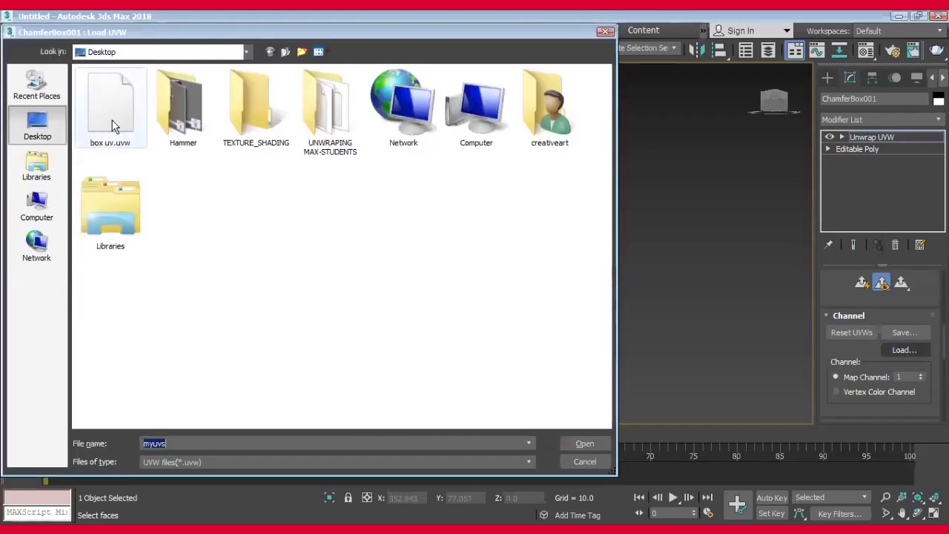
pyautogui.moveTo(111, 111)
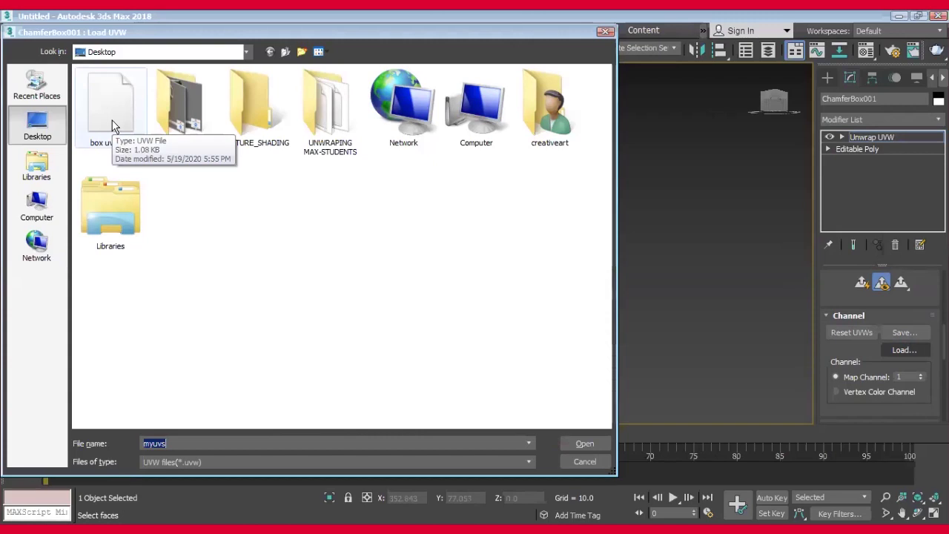
pyautogui.click(112, 126)
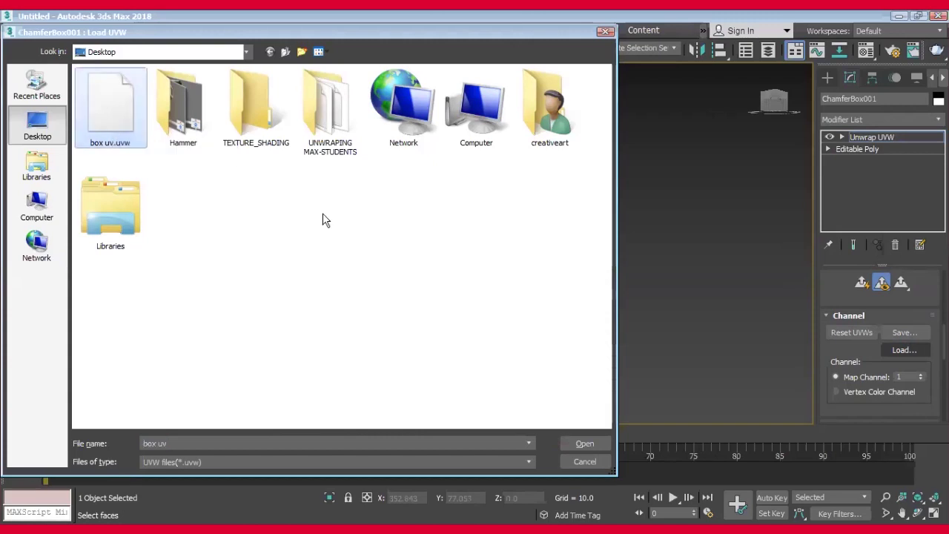
pyautogui.click(586, 443)
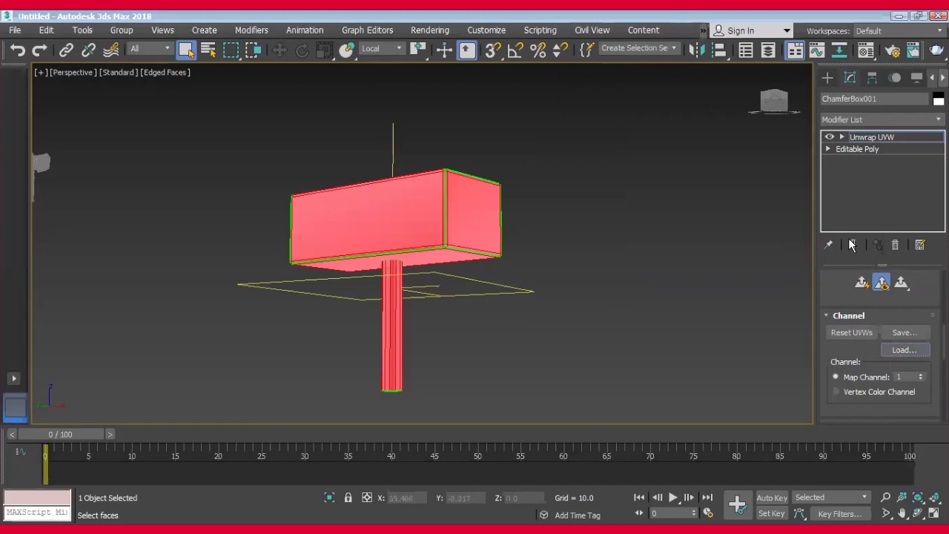
pyautogui.moveTo(836, 302); pyautogui.dragTo(843, 417)
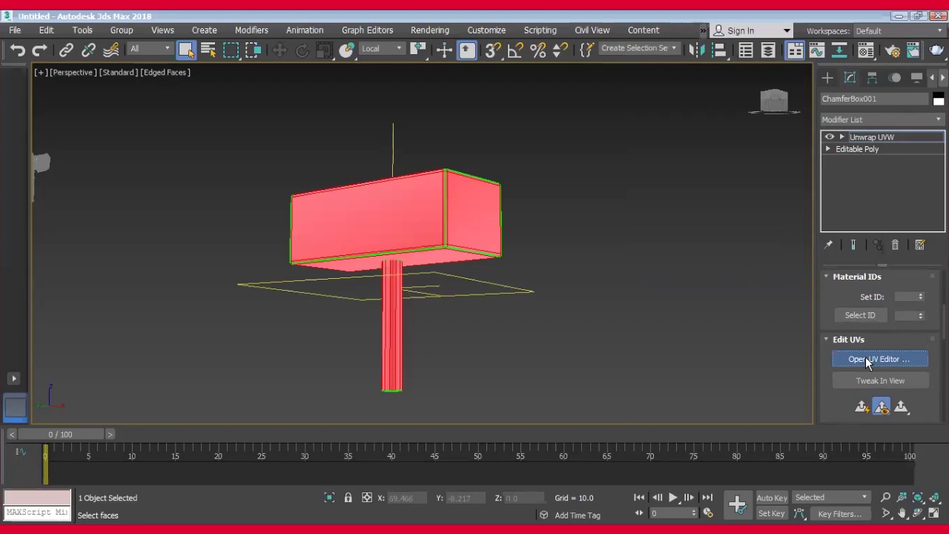
pyautogui.click(867, 360)
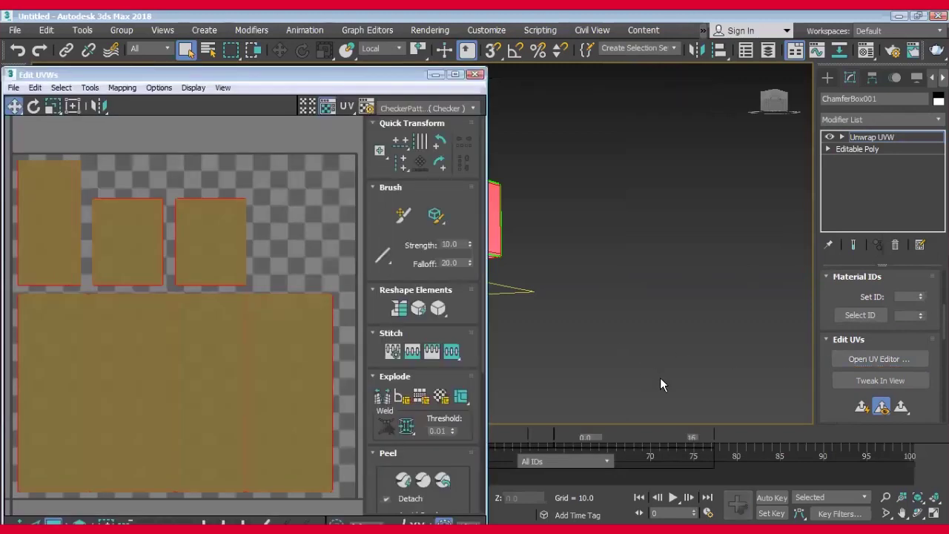
pyautogui.hotkey('ctrl', 'a')
pyautogui.moveTo(255, 75); pyautogui.dragTo(513, 71)
pyautogui.scroll(-5, 442, 286)
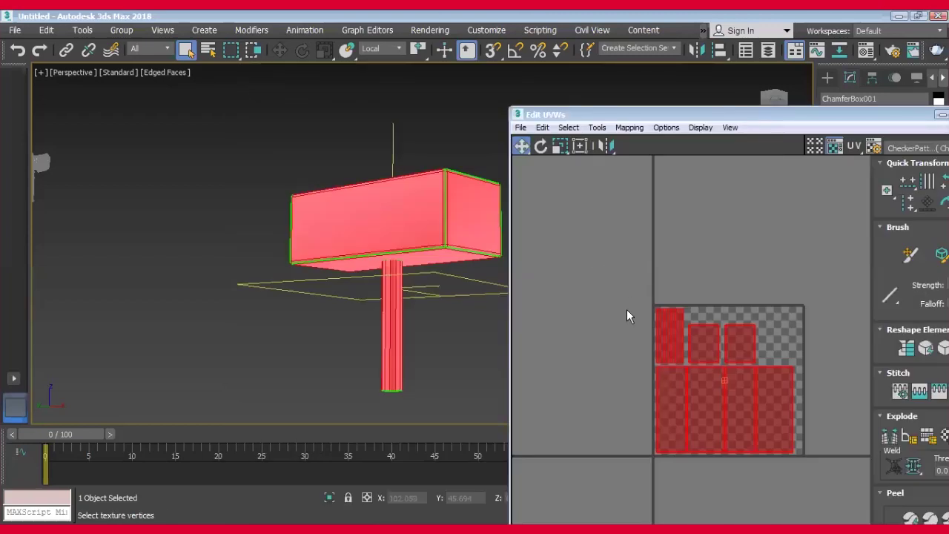
pyautogui.moveTo(732, 116)
pyautogui.mouseDown()
pyautogui.moveTo(714, 132)
pyautogui.moveTo(410, 131)
pyautogui.mouseUp()
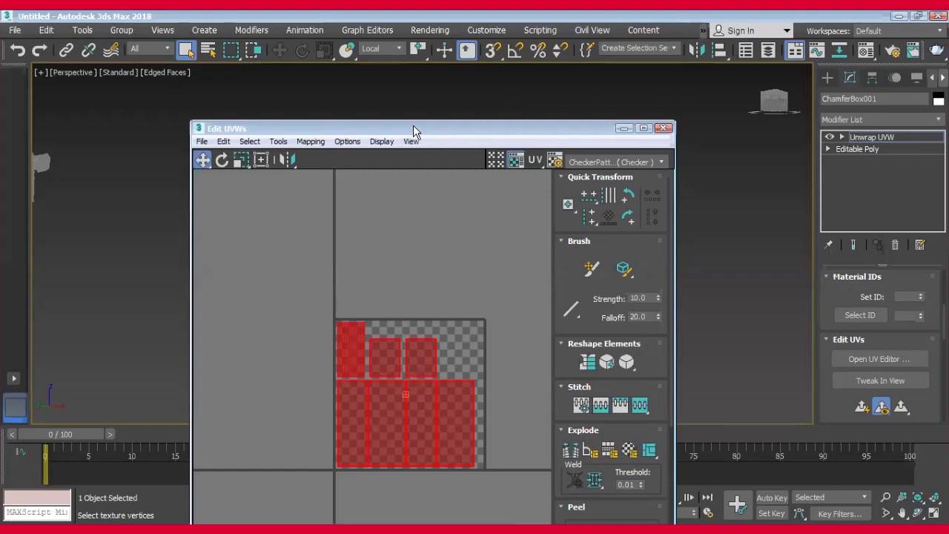
pyautogui.press('3')
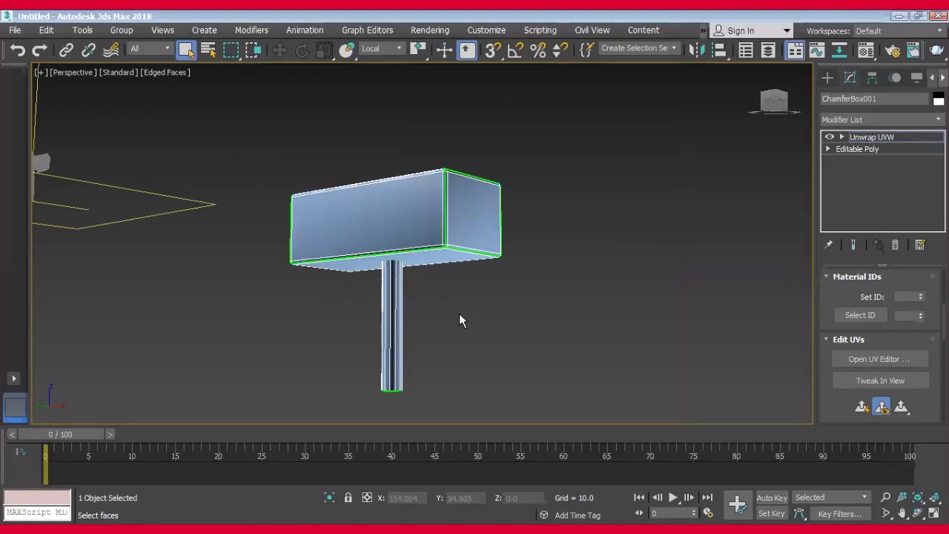
# Return ChamferBox001 to plain Editable Poly and open the Material Editor, moving it aside.
pyautogui.hotkey('ctrl', 'a')
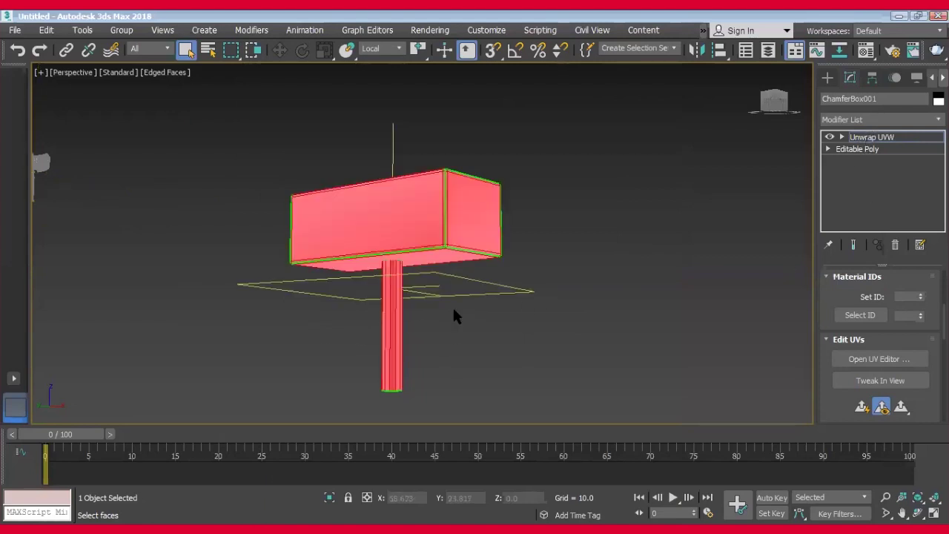
pyautogui.hotkey('ctrl', 'z')
pyautogui.hotkey('ctrl', 'z')
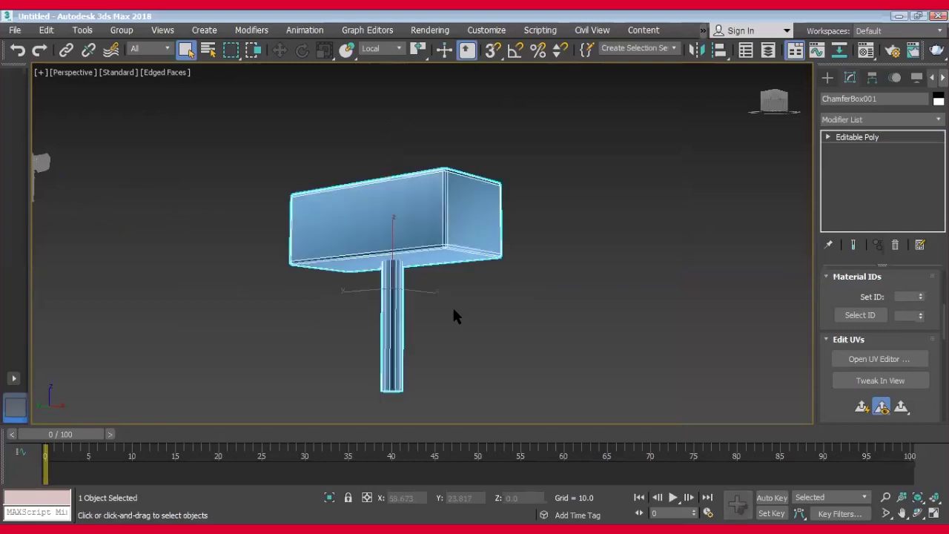
pyautogui.hotkey('ctrl', 'z')
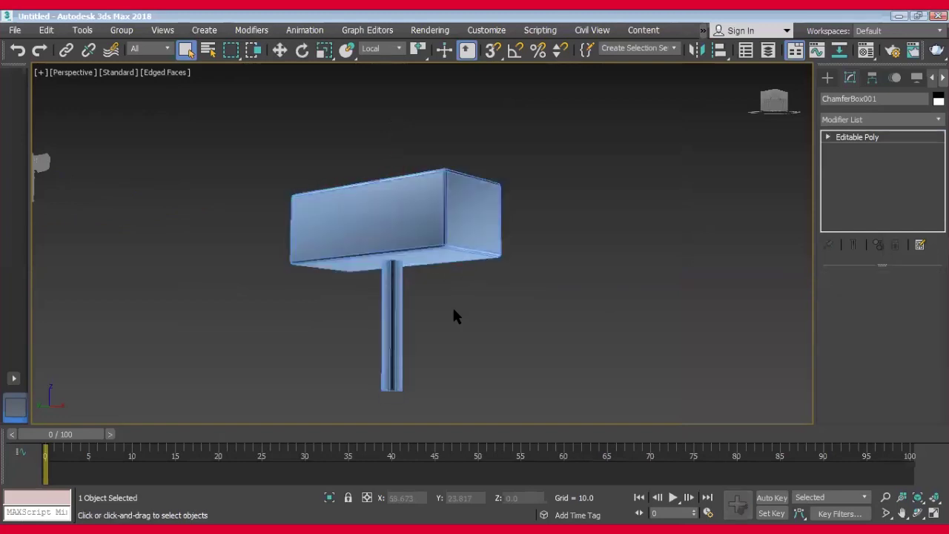
pyautogui.hotkey('ctrl', 'z')
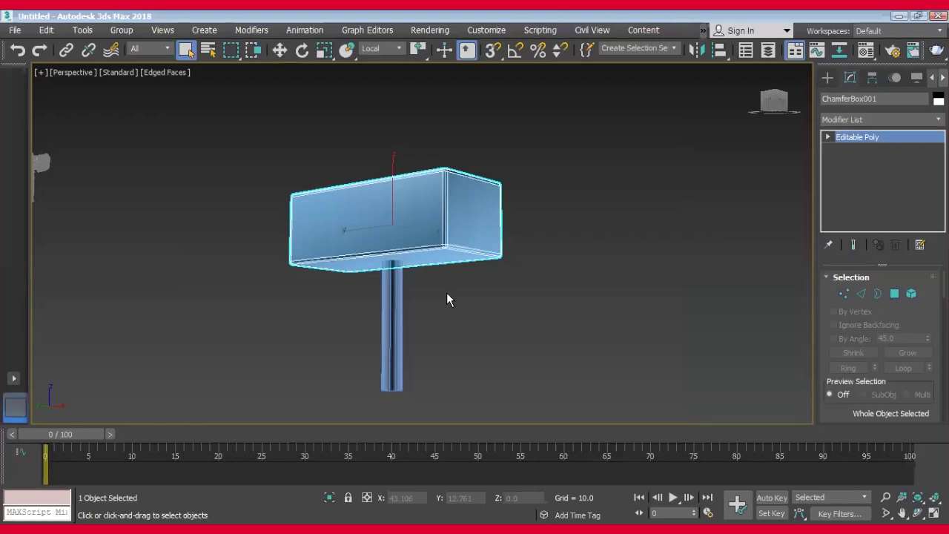
pyautogui.press('w')
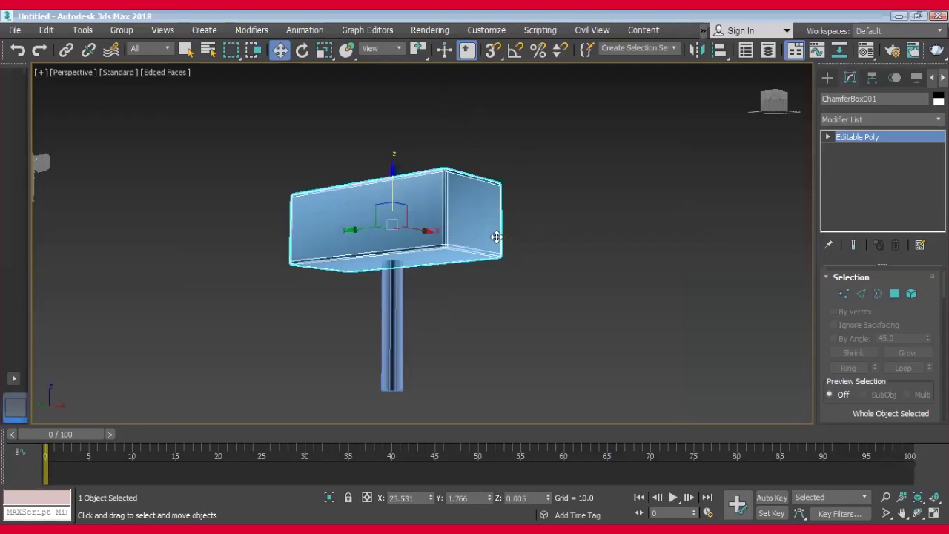
pyautogui.press('m')
pyautogui.moveTo(174, 78)
pyautogui.mouseDown()
pyautogui.moveTo(232, 95)
pyautogui.moveTo(726, 125)
pyautogui.mouseUp()
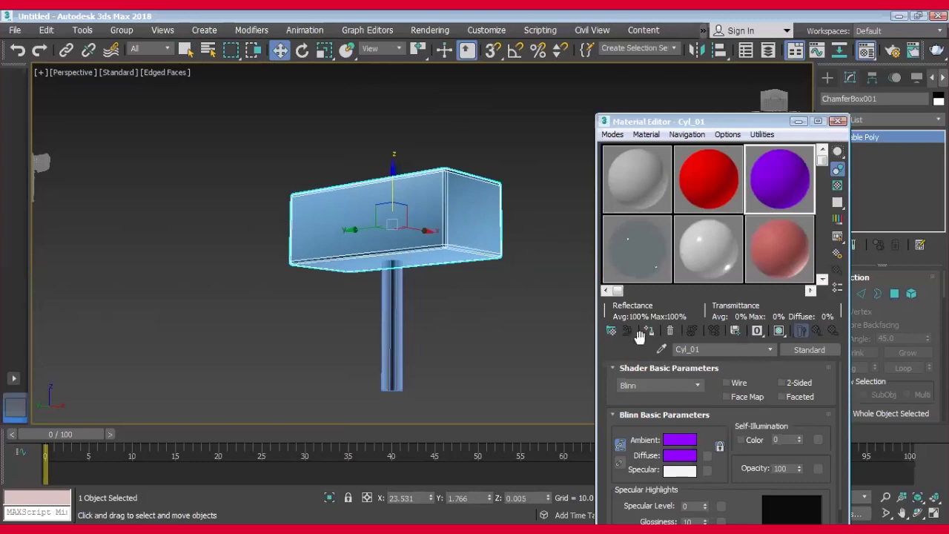
# Apply red Box_01 to the hammer head and purple Cyl_01 to the handle.
pyautogui.click(706, 187)
pyautogui.moveTo(678, 219); pyautogui.dragTo(469, 214)
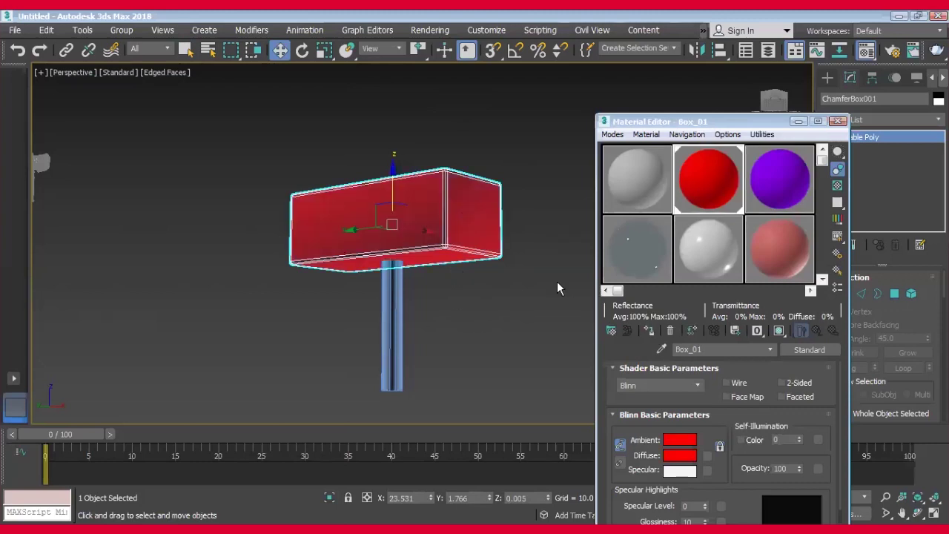
pyautogui.click(503, 302)
pyautogui.moveTo(805, 182); pyautogui.dragTo(393, 347)
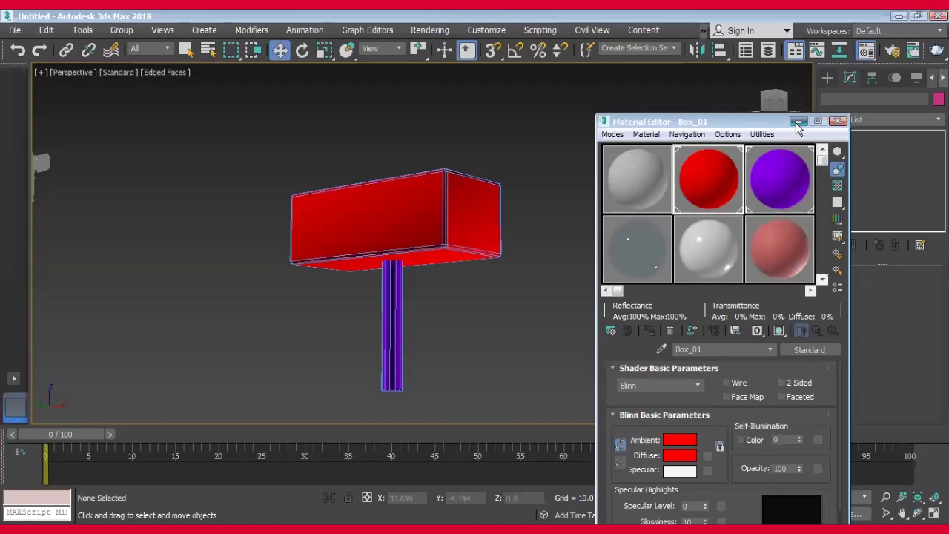
pyautogui.click(798, 121)
pyautogui.keyDown('alt'); pyautogui.moveTo(527, 336); pyautogui.dragTo(515, 305, button='middle'); pyautogui.keyUp('alt')
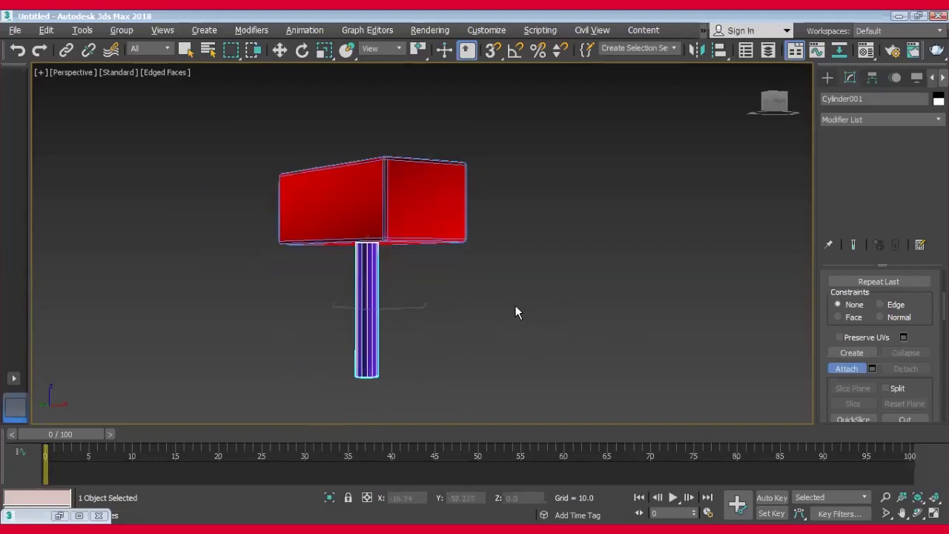
# Attach the head to Cylinder001 using Match Material IDs to Material.
pyautogui.click(438, 228)
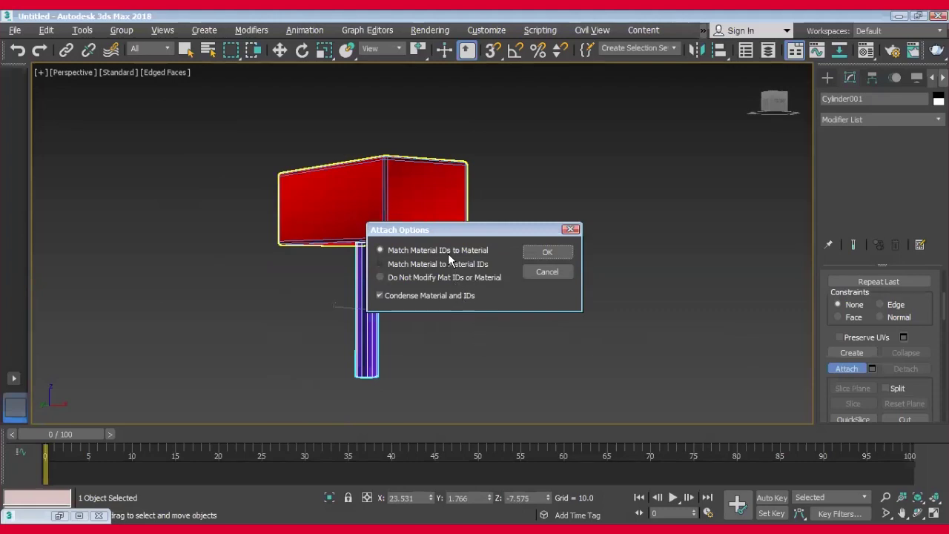
pyautogui.click(546, 255)
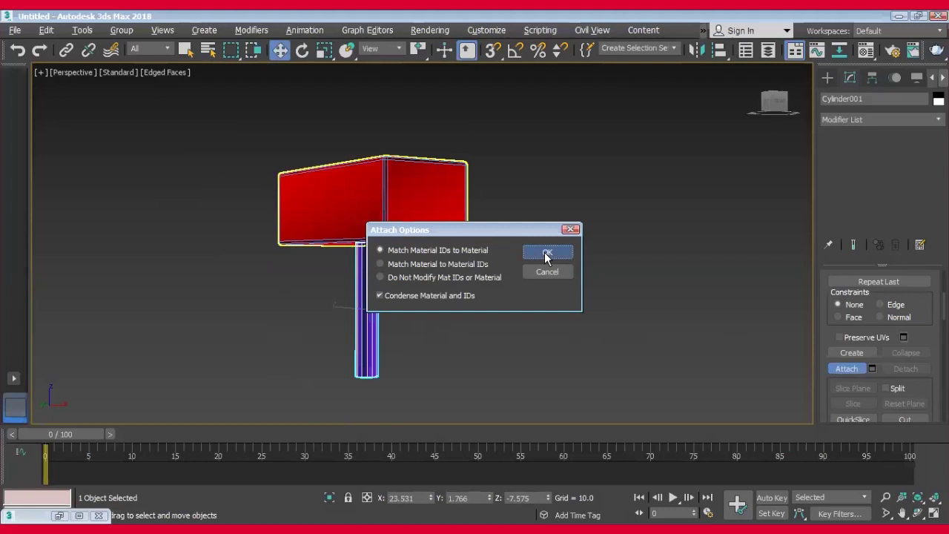
pyautogui.press('w')
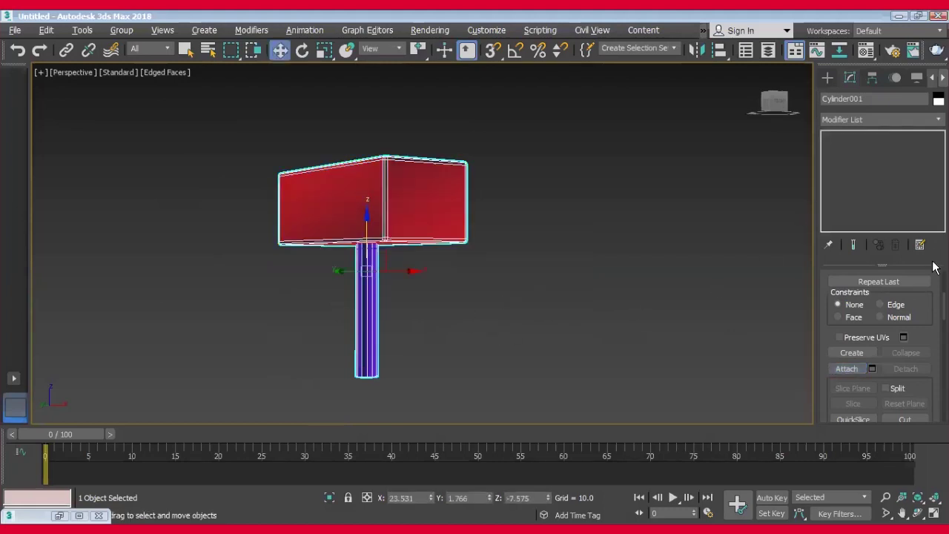
pyautogui.scroll(2, 407, 208)
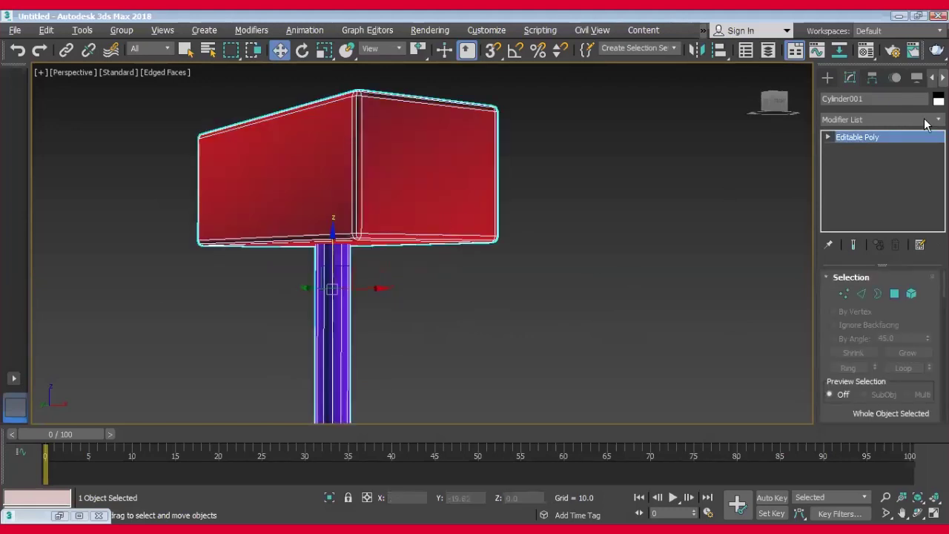
# Add an Unwrap UVW modifier to Cylinder001 from the Modifier List.
pyautogui.click(927, 120)
pyautogui.scroll(-15, 853, 378)
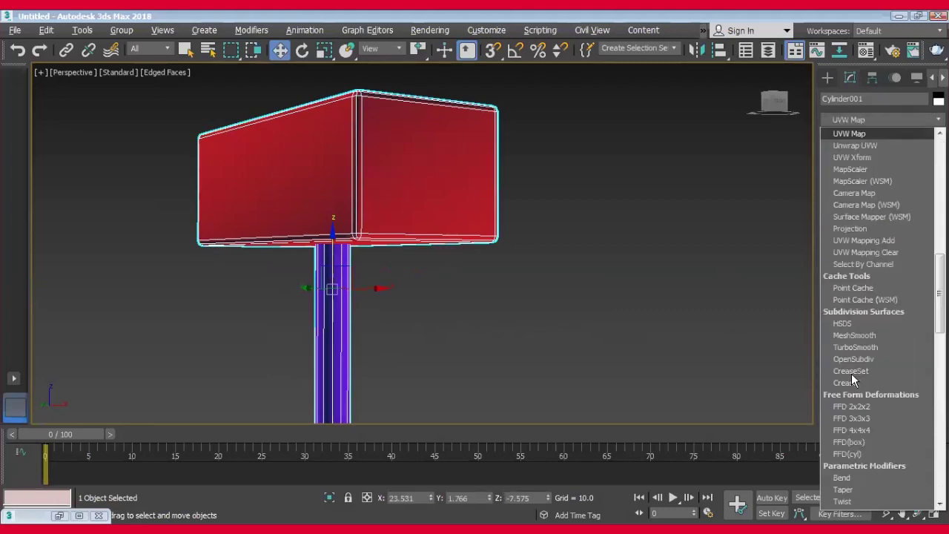
pyautogui.click(867, 148)
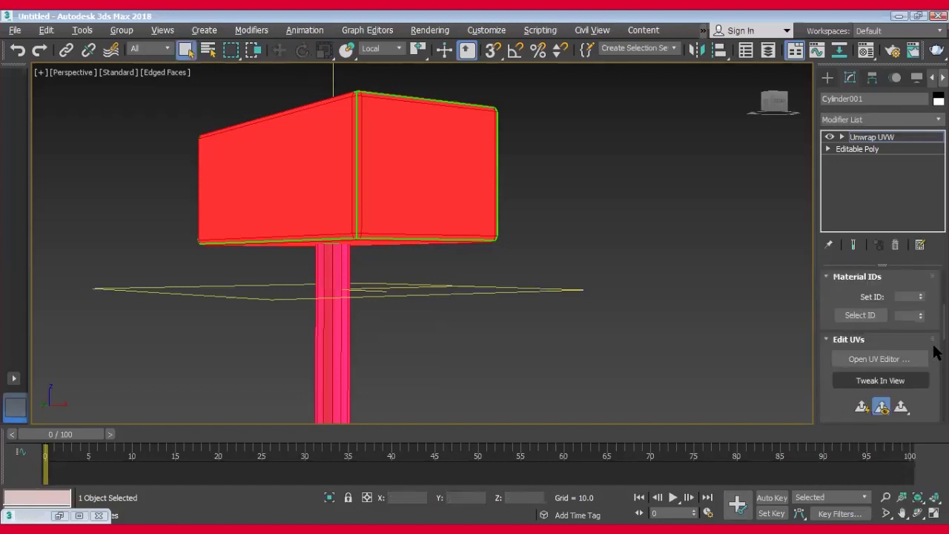
# Load the saved box uv.uvw layout into Cylinder001's Unwrap UVW modifier.
pyautogui.scroll(-3, 913, 302)
pyautogui.click(910, 309)
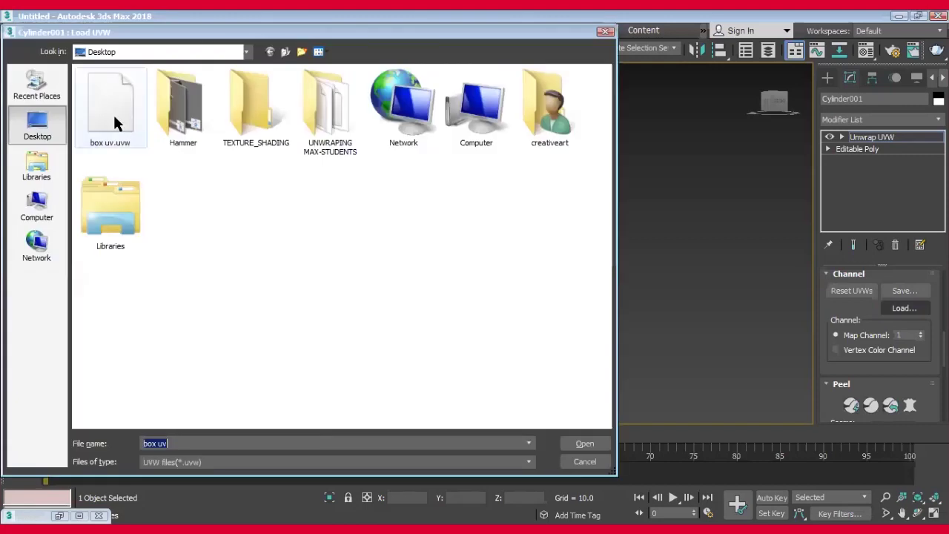
pyautogui.click(114, 120)
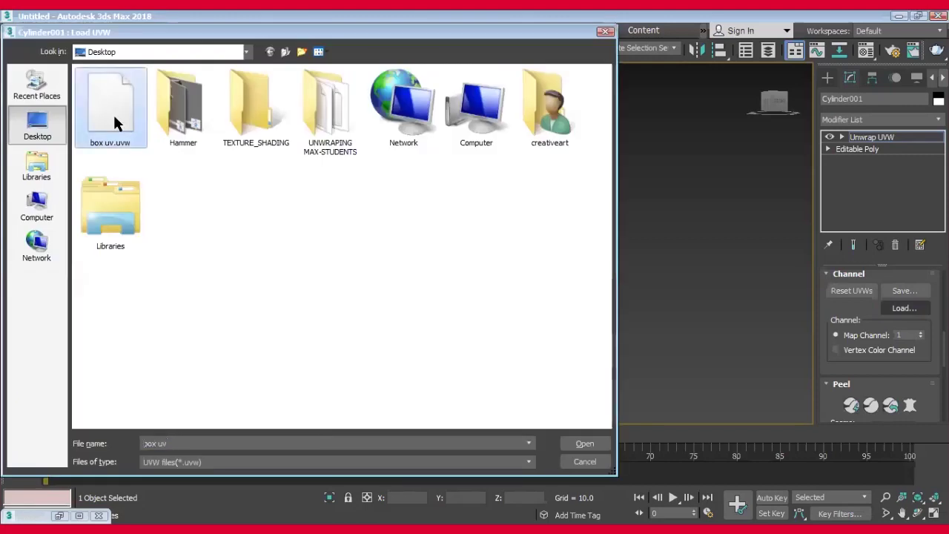
pyautogui.click(582, 444)
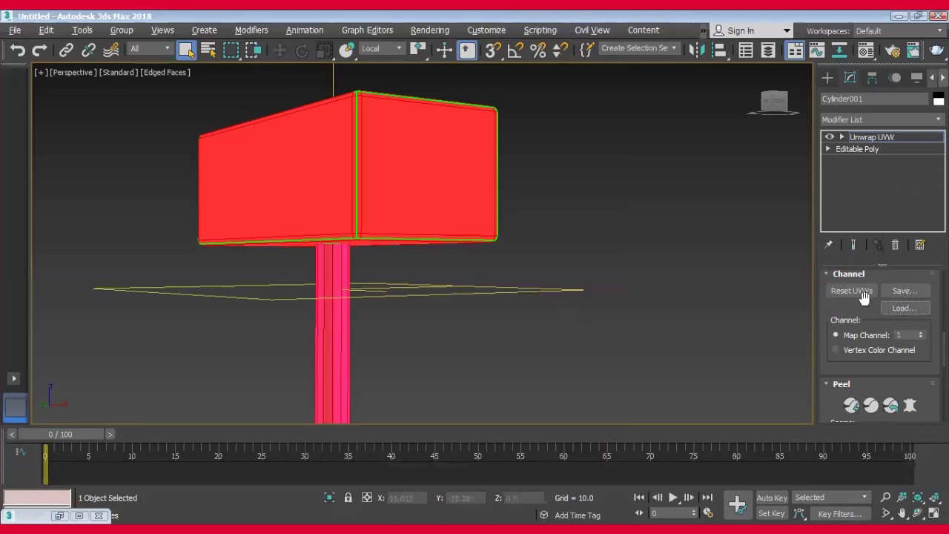
pyautogui.scroll(3, 864, 312)
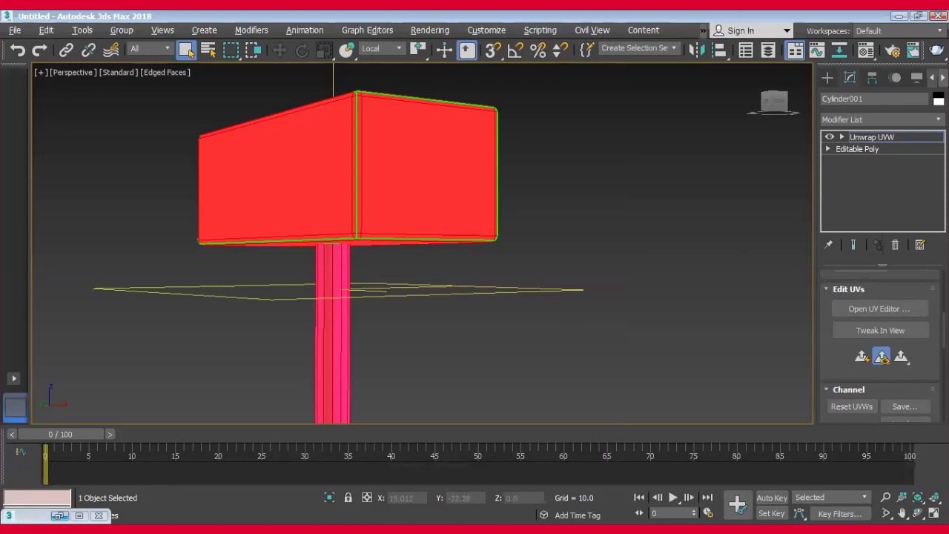
# Open Cylinder001's UV editor and the Render UVs dialog at 1024 by 1024.
pyautogui.click(99, 516)
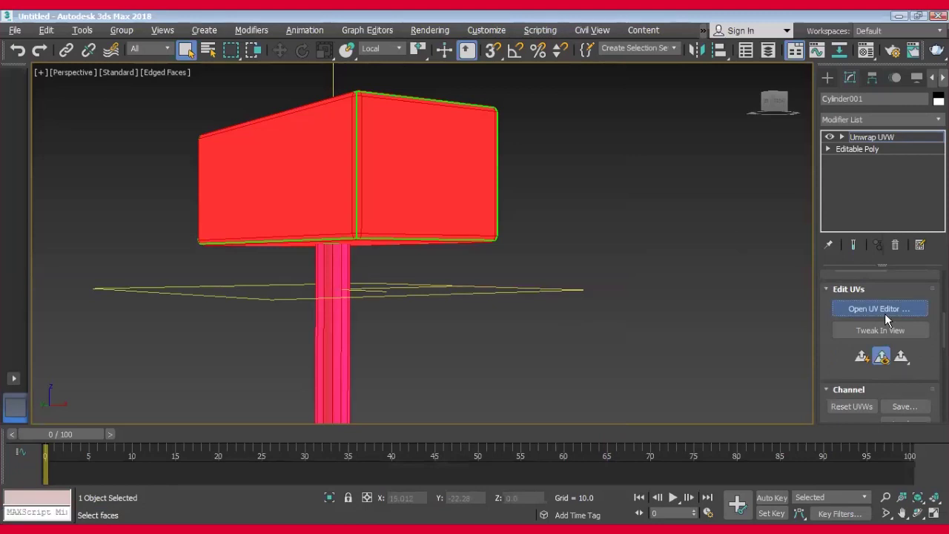
pyautogui.click(882, 308)
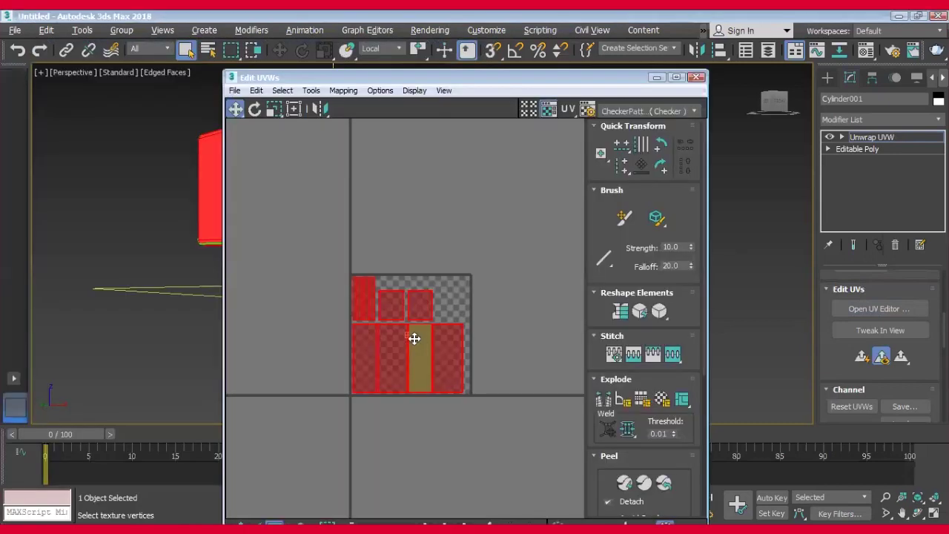
pyautogui.scroll(2, 403, 334)
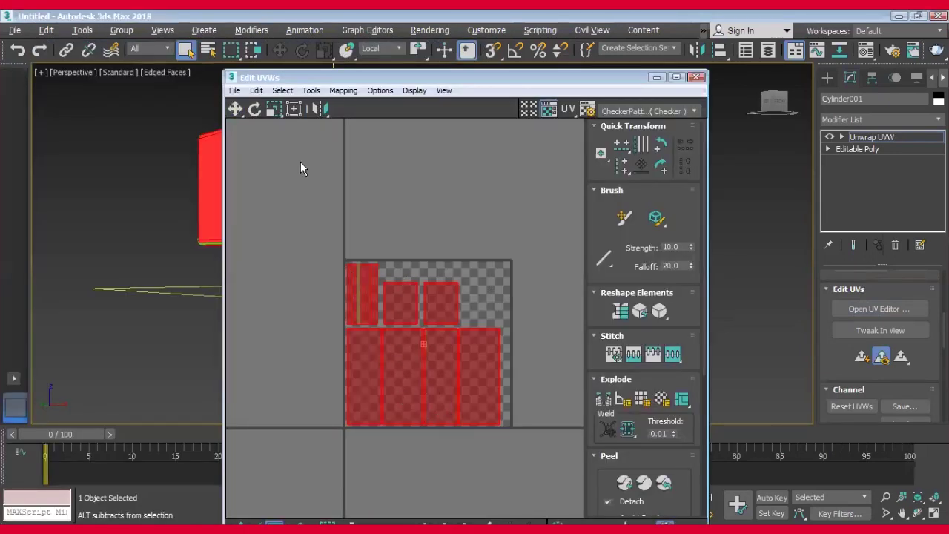
pyautogui.click(284, 91)
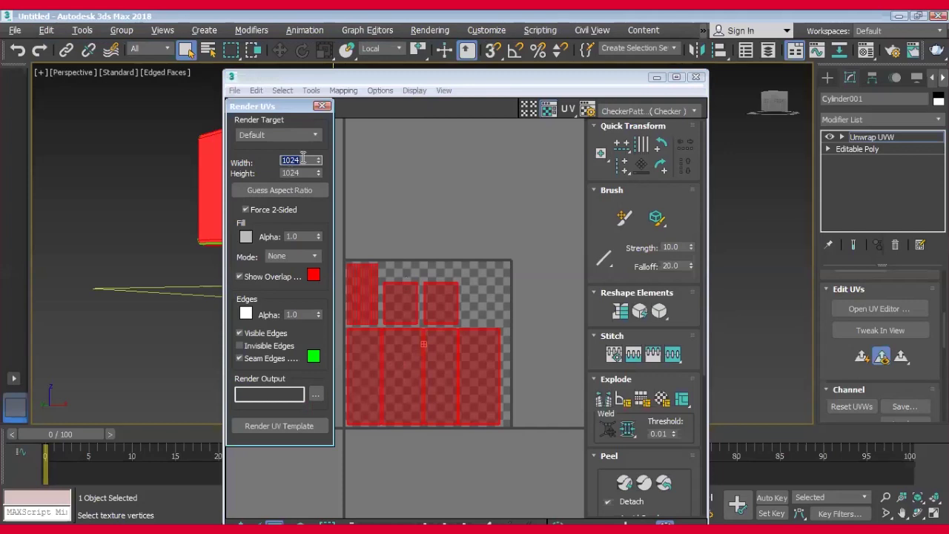
# Enter 2048 for both Width and Height of the UV template render.
pyautogui.moveTo(306, 160); pyautogui.dragTo(276, 161)
pyautogui.write('2048')
pyautogui.moveTo(310, 173); pyautogui.dragTo(271, 173)
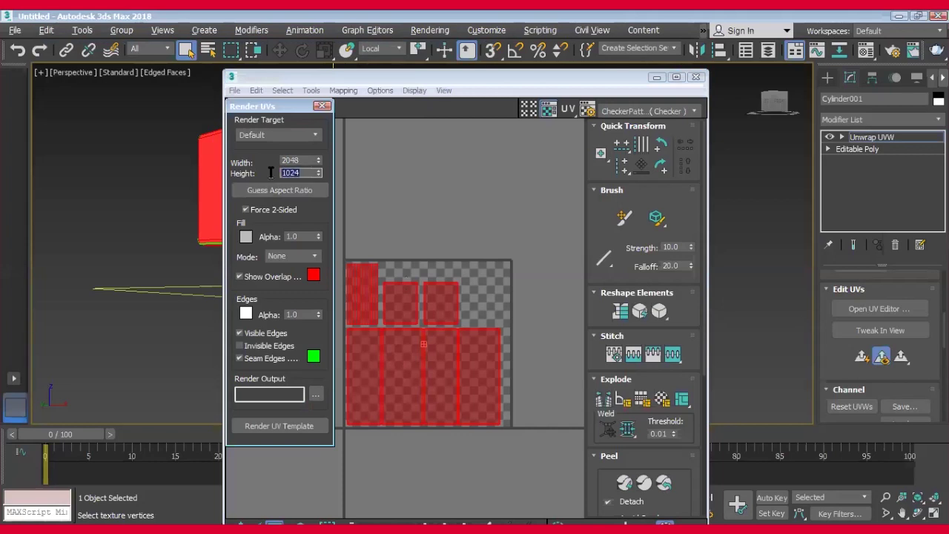
pyautogui.write('2048')
pyautogui.click(403, 347)
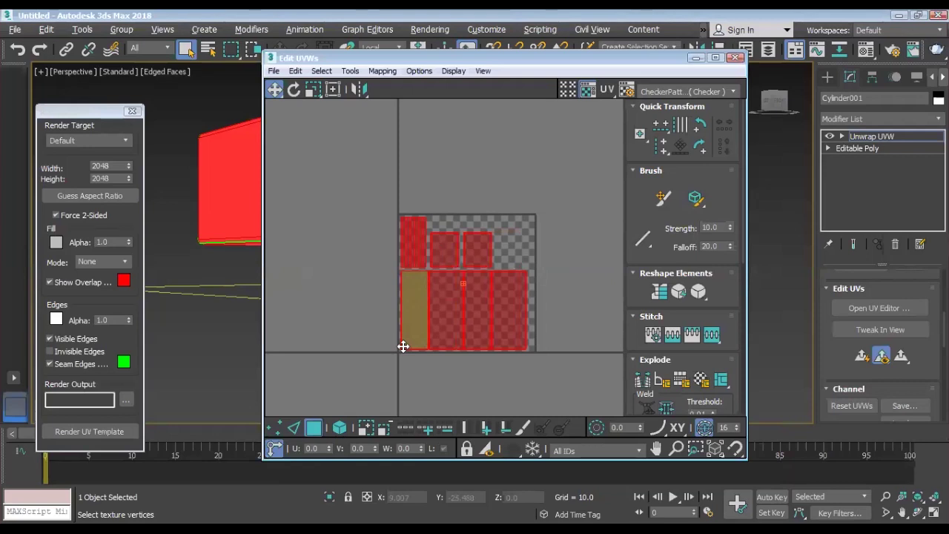
pyautogui.click(398, 346)
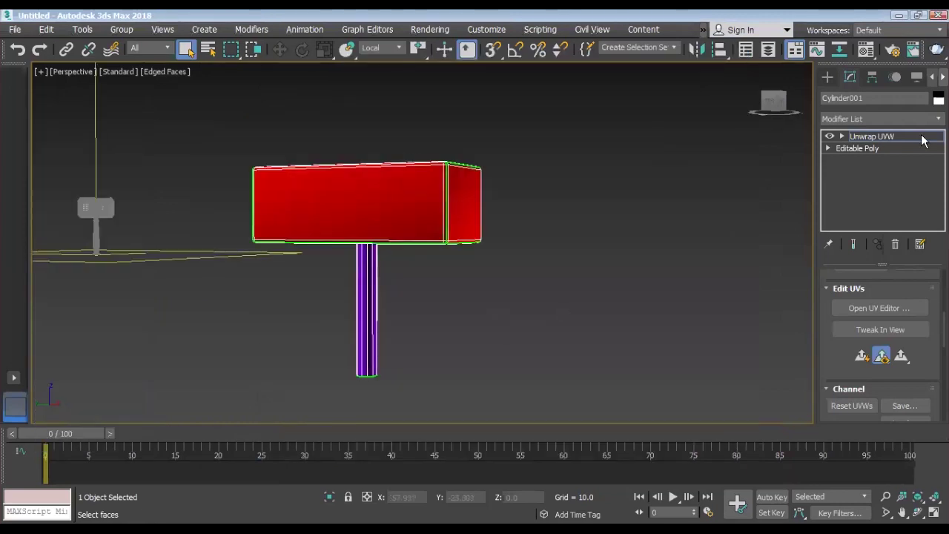
# Collapse the Unwrap UVW modifier into the Editable Poly and deselect the hammer.
pyautogui.rightClick(872, 139)
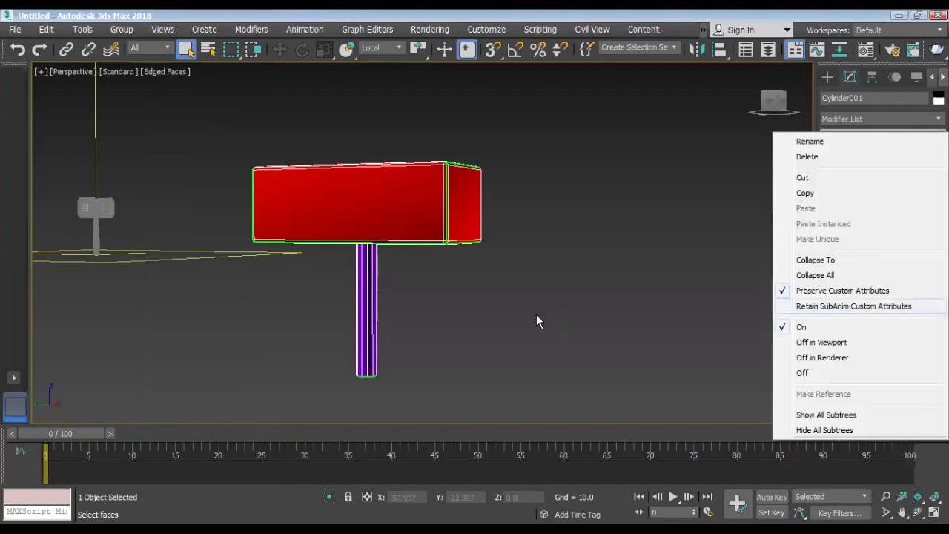
pyautogui.click(648, 328)
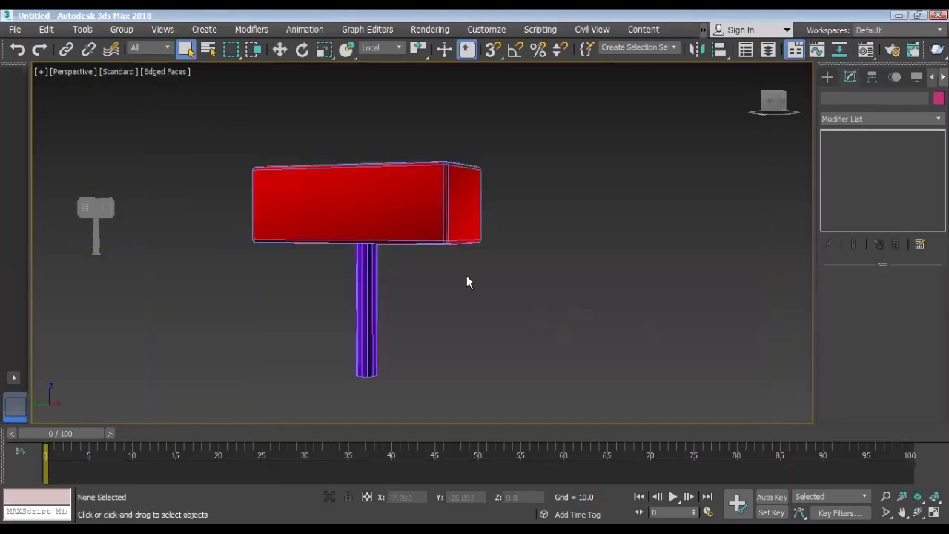
pyautogui.hotkey('ctrl', 'z')
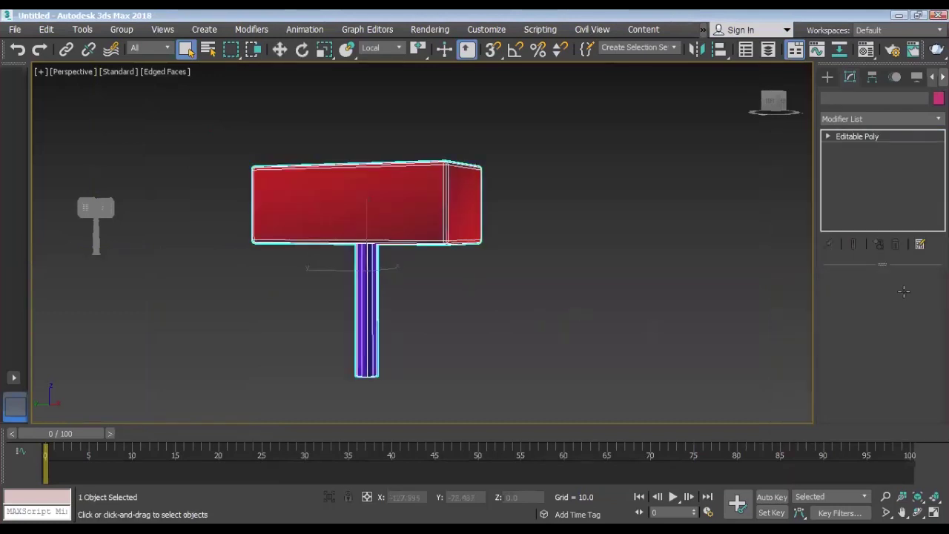
pyautogui.click(898, 136)
pyautogui.click(907, 120)
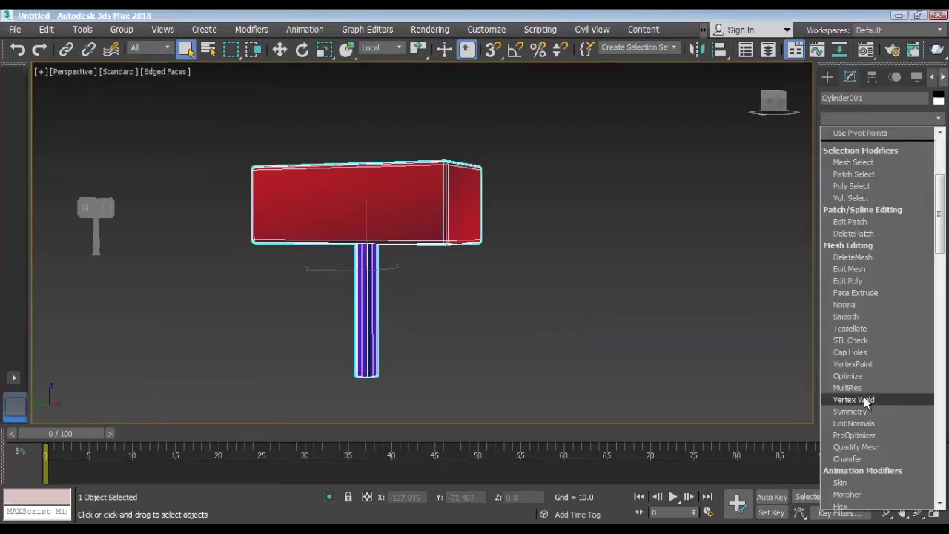
pyautogui.write('un')
pyautogui.click(869, 134)
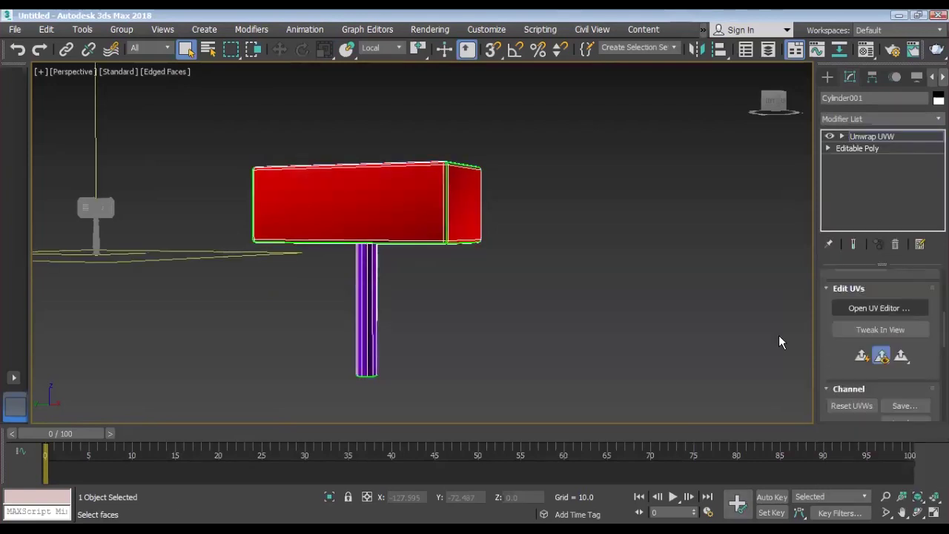
pyautogui.click(879, 308)
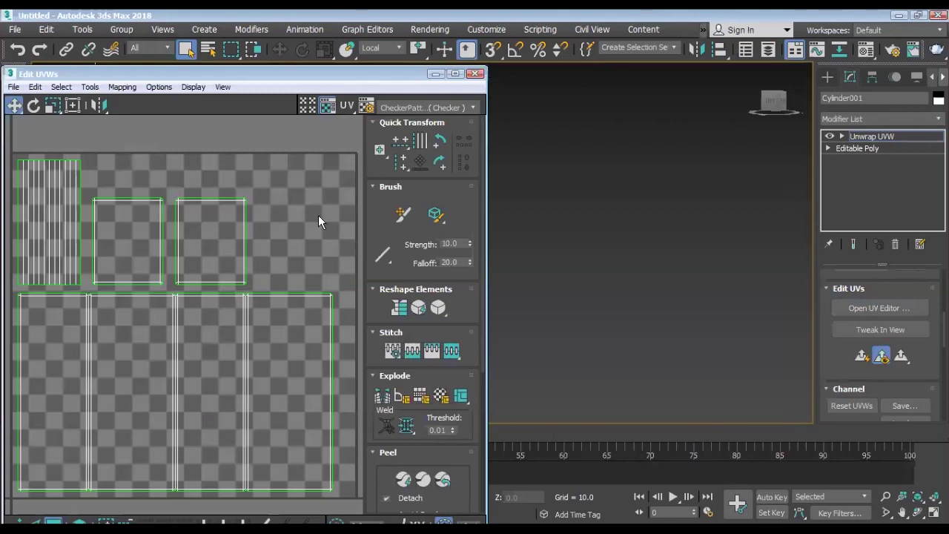
pyautogui.click(906, 165)
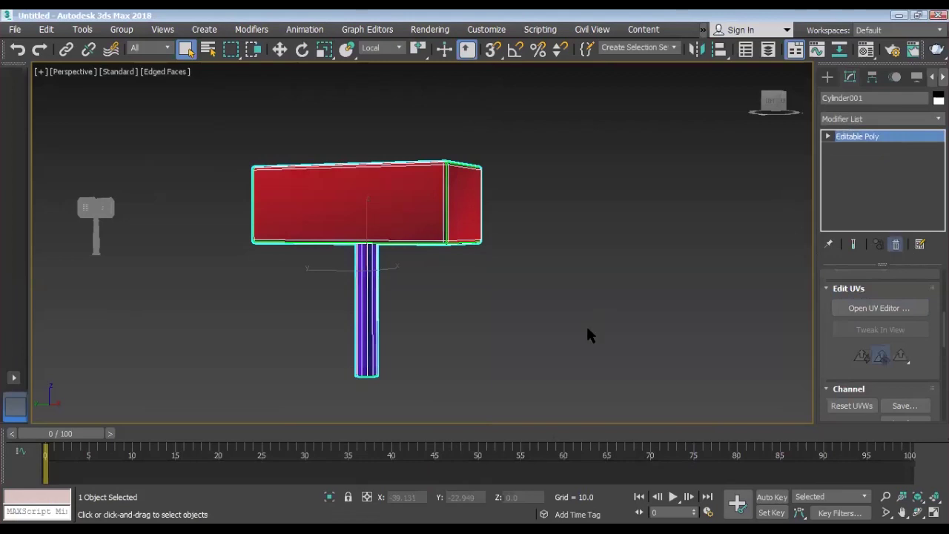
pyautogui.press('Delete')
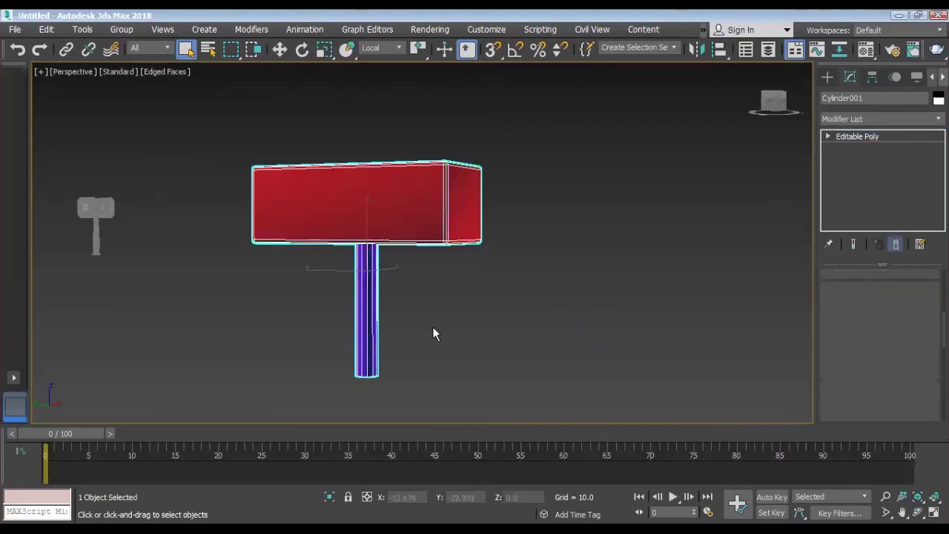
pyautogui.click(513, 331)
pyautogui.scroll(-3, 513, 331)
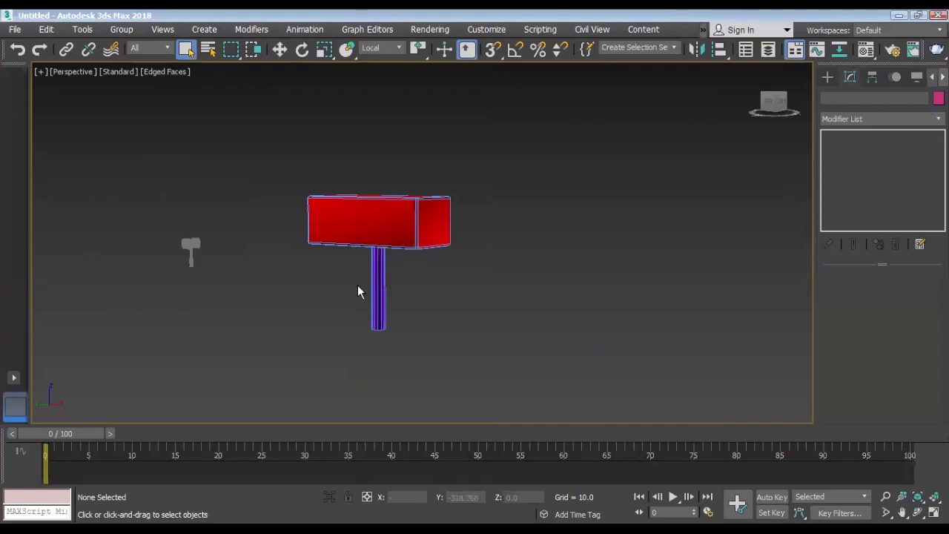
# Drag-select the whole hammer with Select and Move (W) active and bring up the File menu.
pyautogui.moveTo(282, 148); pyautogui.dragTo(534, 403)
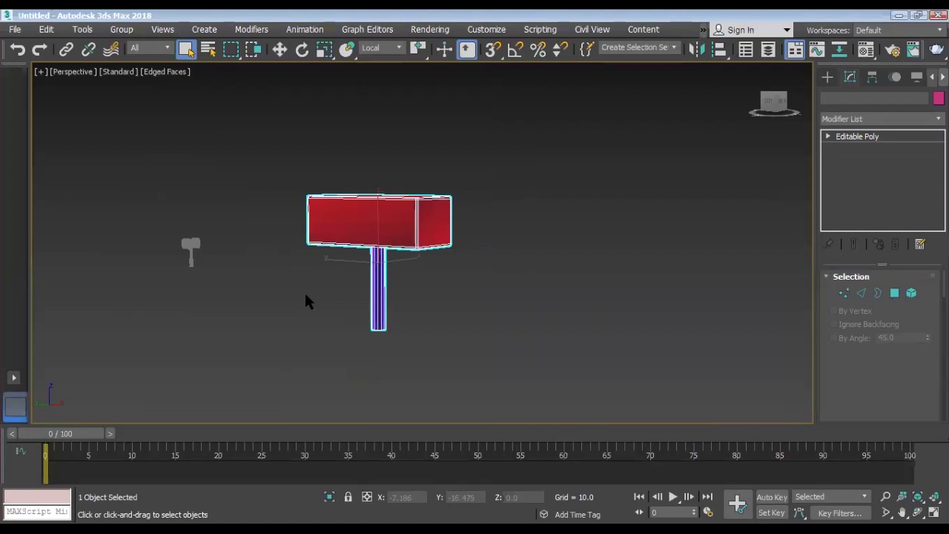
pyautogui.press('w')
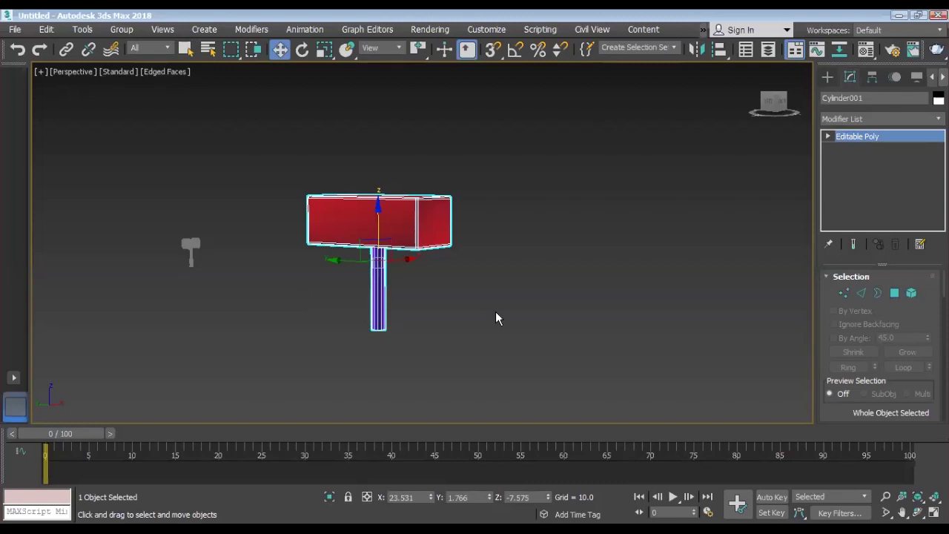
pyautogui.keyDown('alt'); pyautogui.moveTo(496, 318); pyautogui.dragTo(487, 324, button='middle'); pyautogui.keyUp('alt')
pyautogui.moveTo(435, 350)
pyautogui.keyDown('alt'); pyautogui.mouseDown(button='middle')
pyautogui.moveTo(351, 306)
pyautogui.moveTo(455, 150)
pyautogui.mouseUp(button='middle'); pyautogui.keyUp('alt')
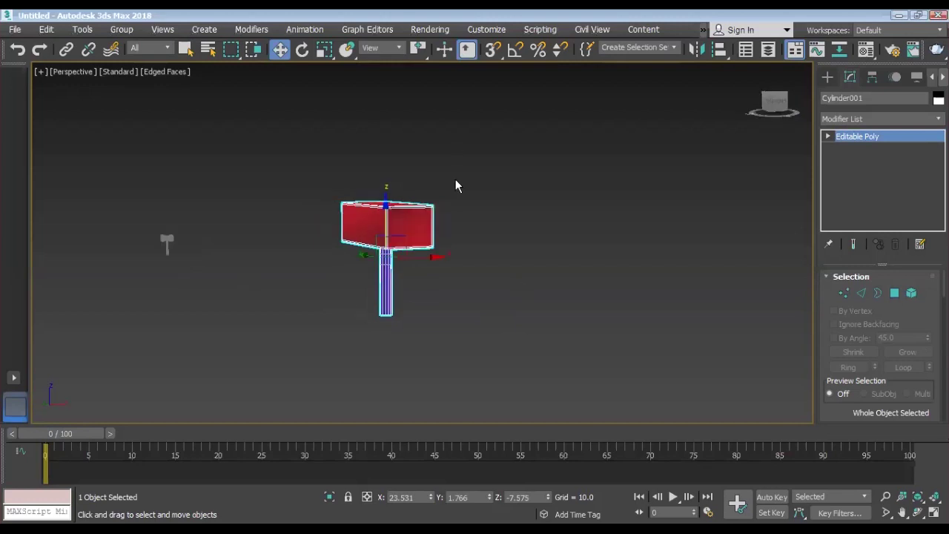
pyautogui.moveTo(489, 142); pyautogui.dragTo(318, 371)
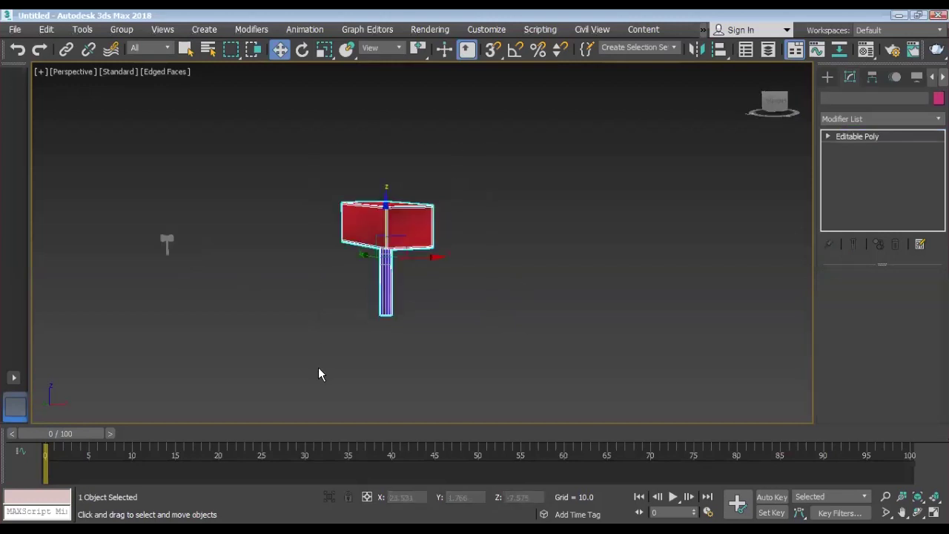
pyautogui.click(15, 31)
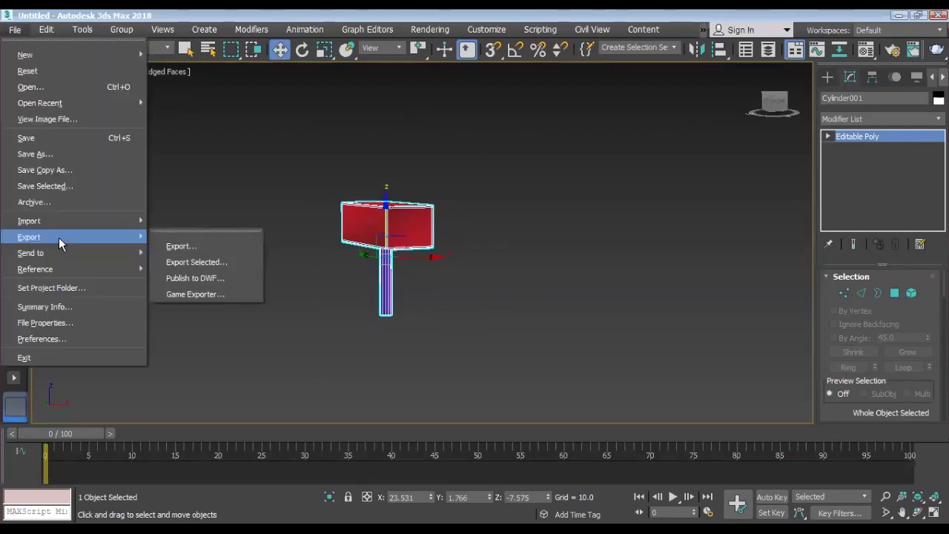
pyautogui.moveTo(29, 237)
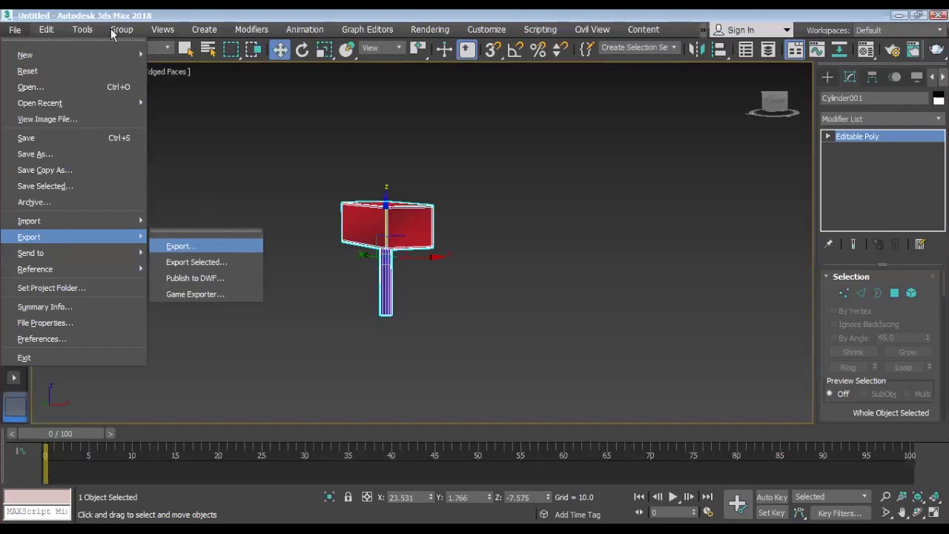
# Export the hammer to the Desktop as box_low in Autodesk (*.FBX) format.
pyautogui.press('Return')
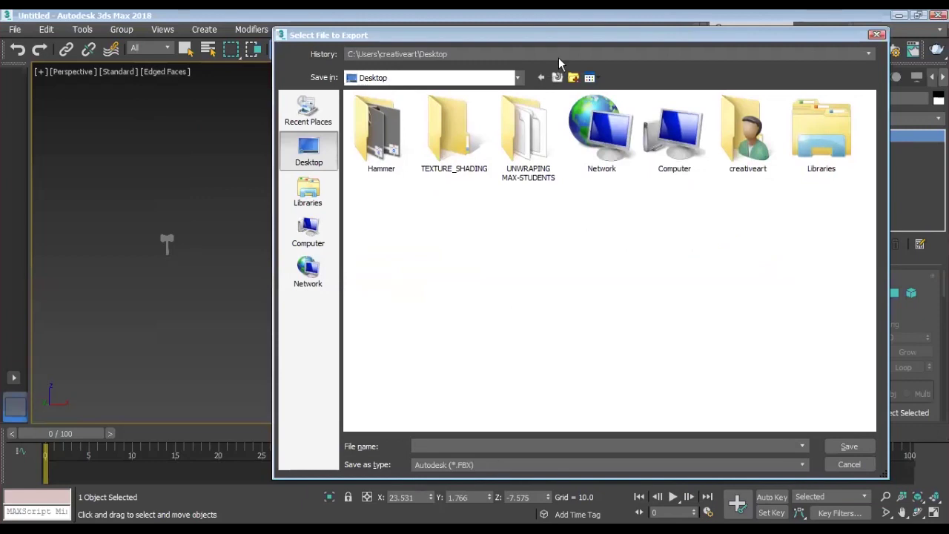
pyautogui.moveTo(563, 35); pyautogui.dragTo(555, 26)
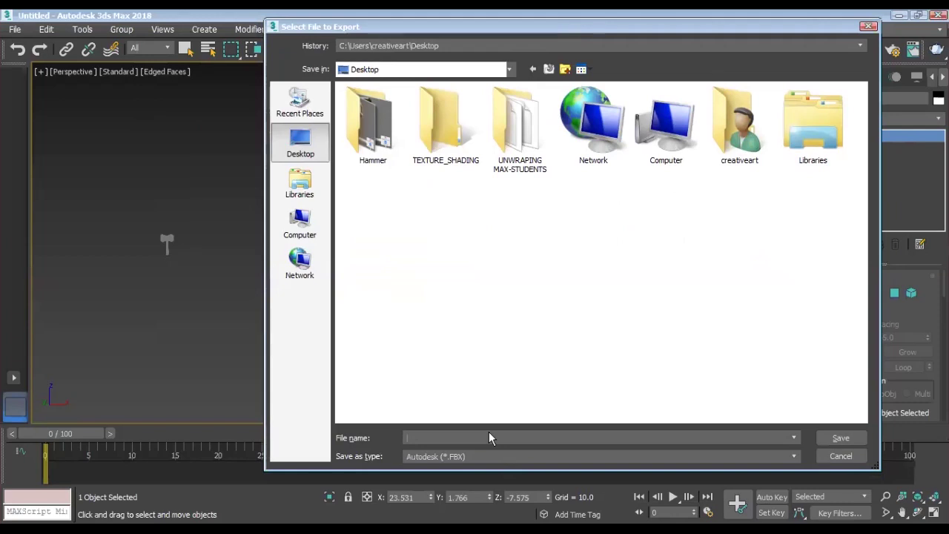
pyautogui.write('box_')
pyautogui.write('low')
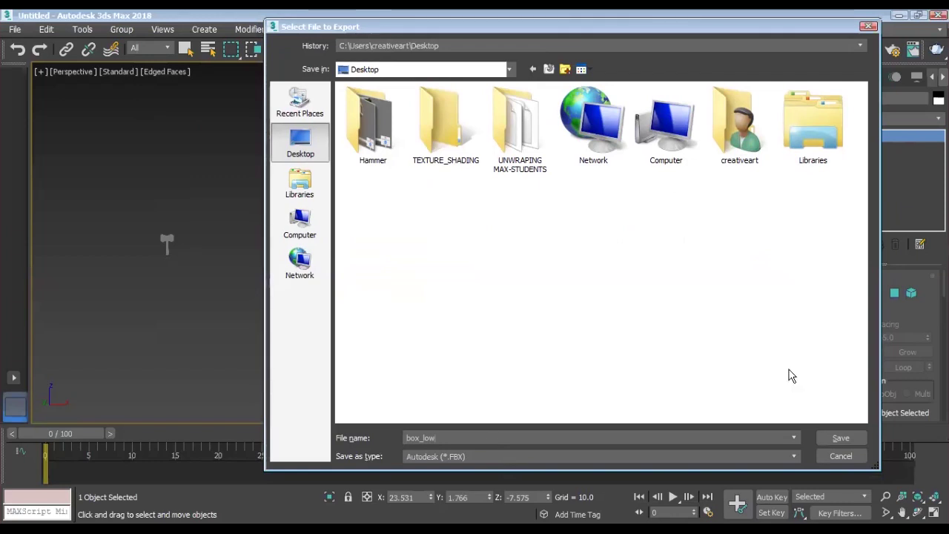
pyautogui.click(448, 463)
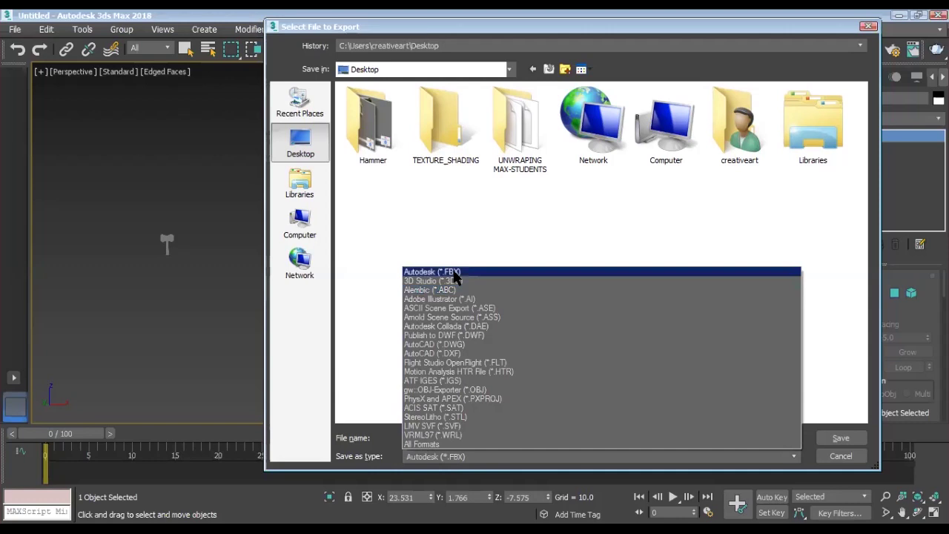
pyautogui.click(455, 276)
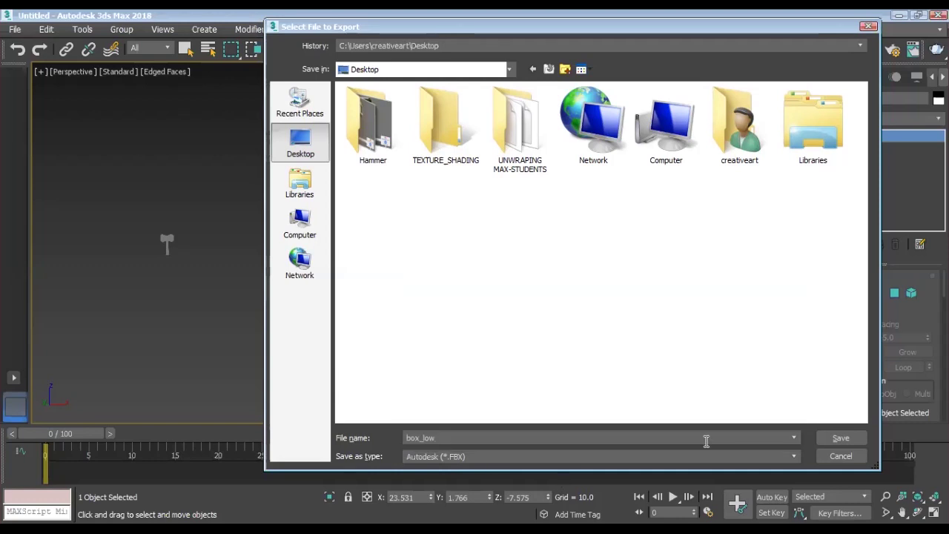
pyautogui.click(836, 439)
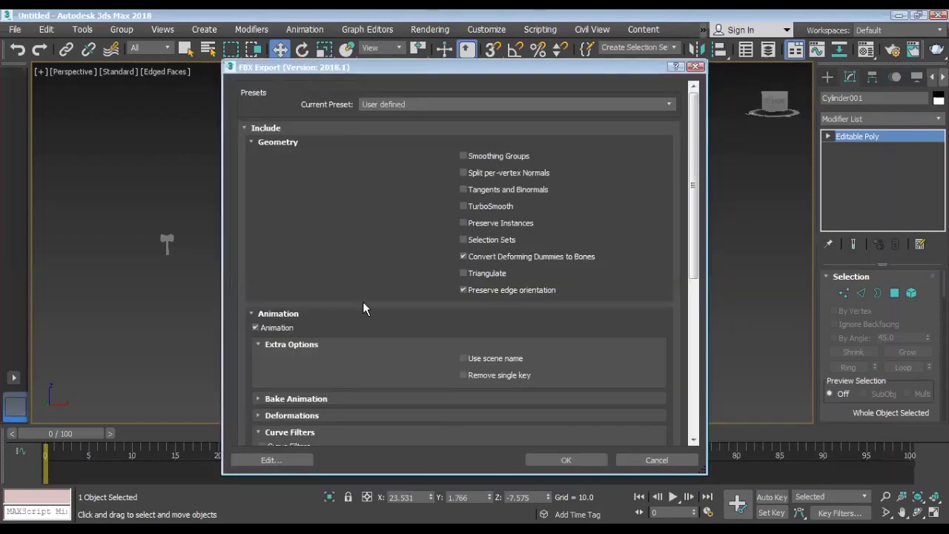
# Leave Animation enabled, collapse its rollout, and confirm the FBX export settings.
pyautogui.moveTo(693, 194); pyautogui.dragTo(697, 243)
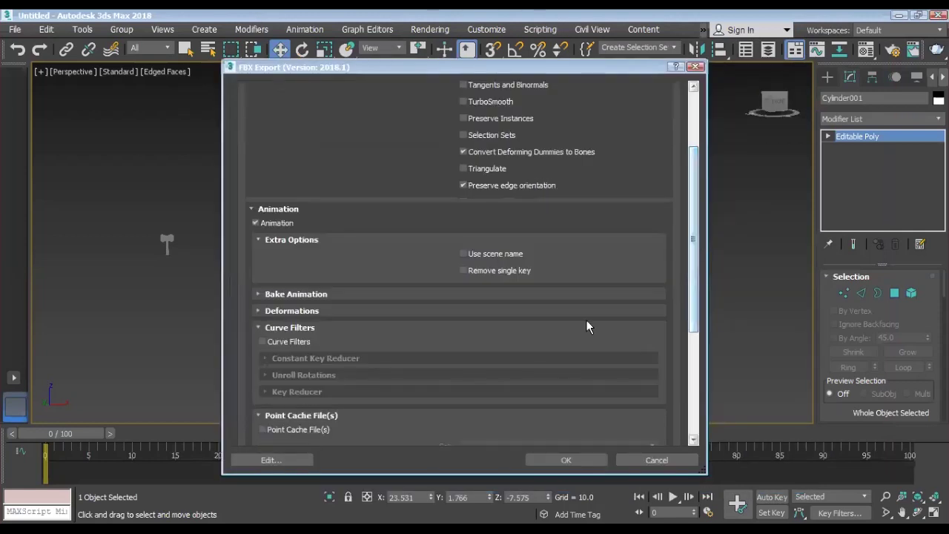
pyautogui.click(256, 222)
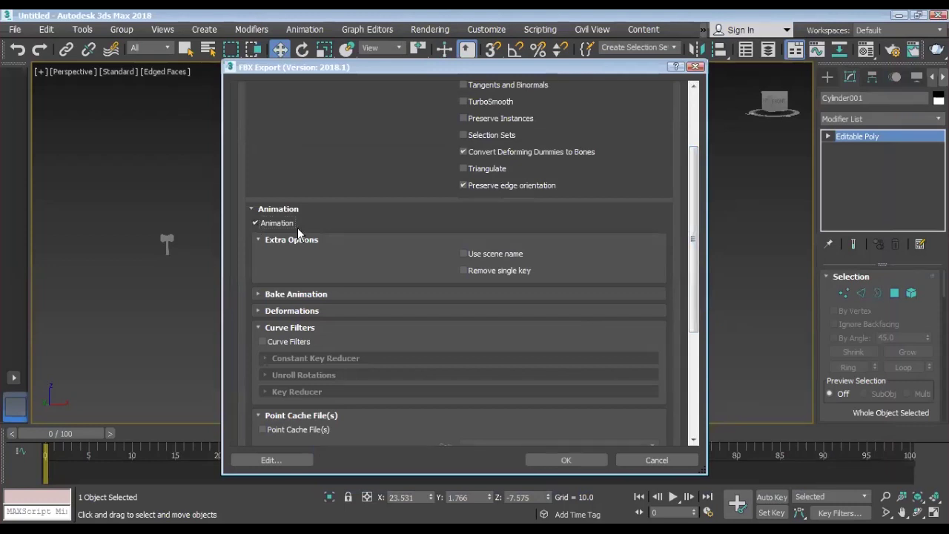
pyautogui.click(256, 222)
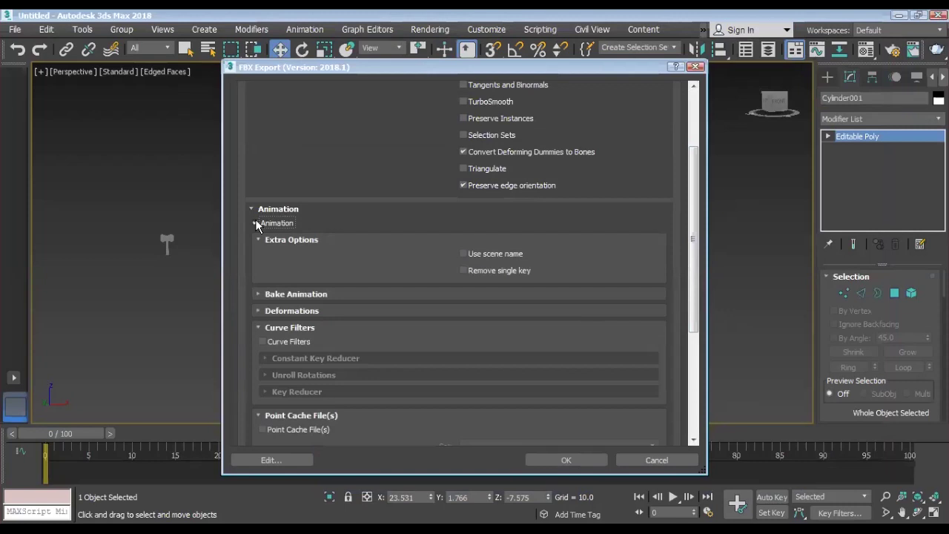
pyautogui.click(256, 224)
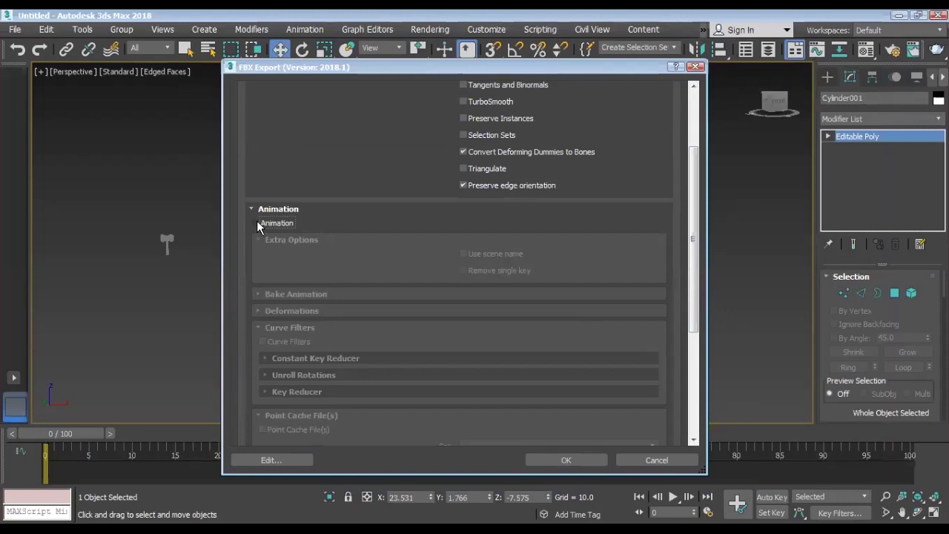
pyautogui.click(257, 222)
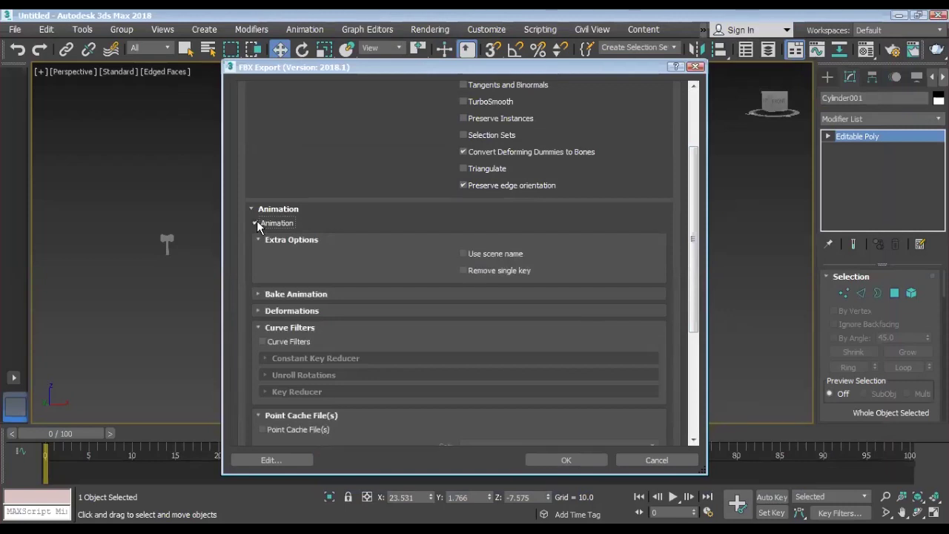
pyautogui.click(257, 222)
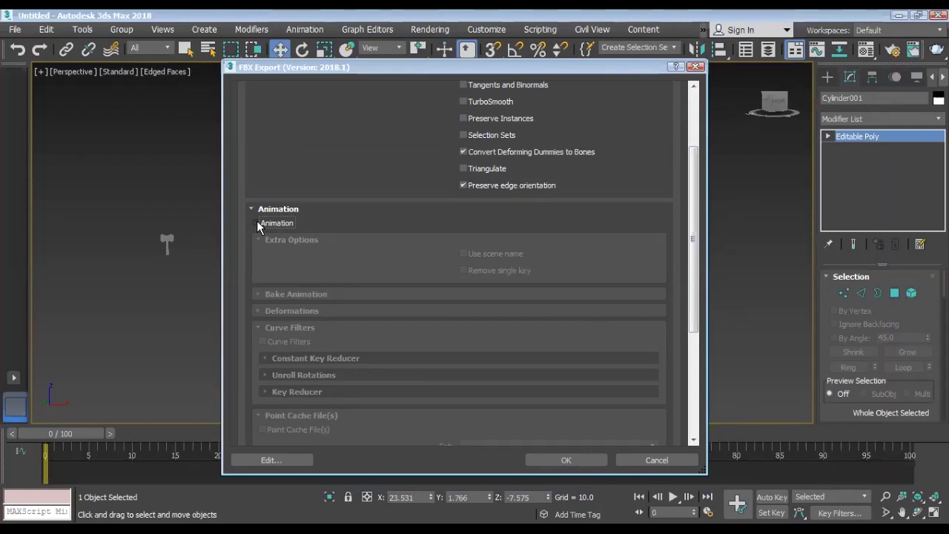
pyautogui.click(257, 223)
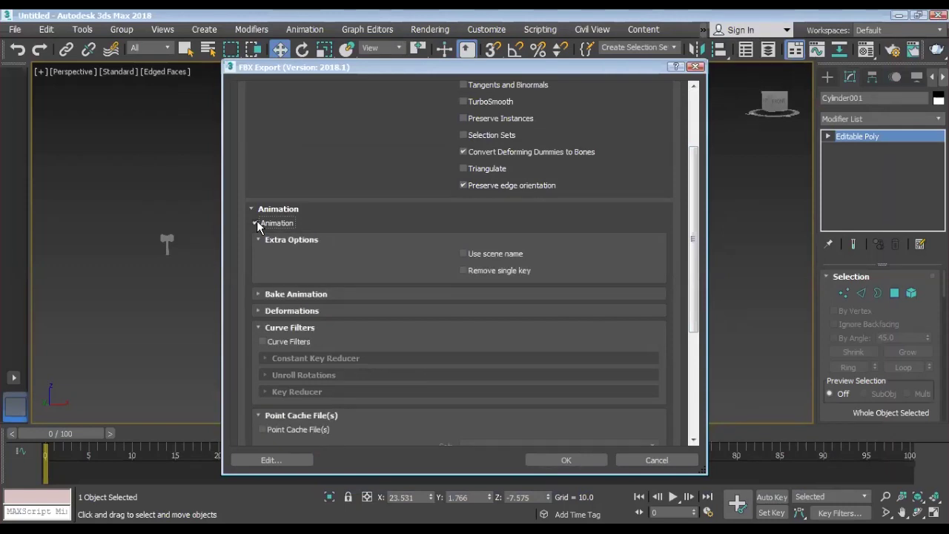
pyautogui.click(255, 210)
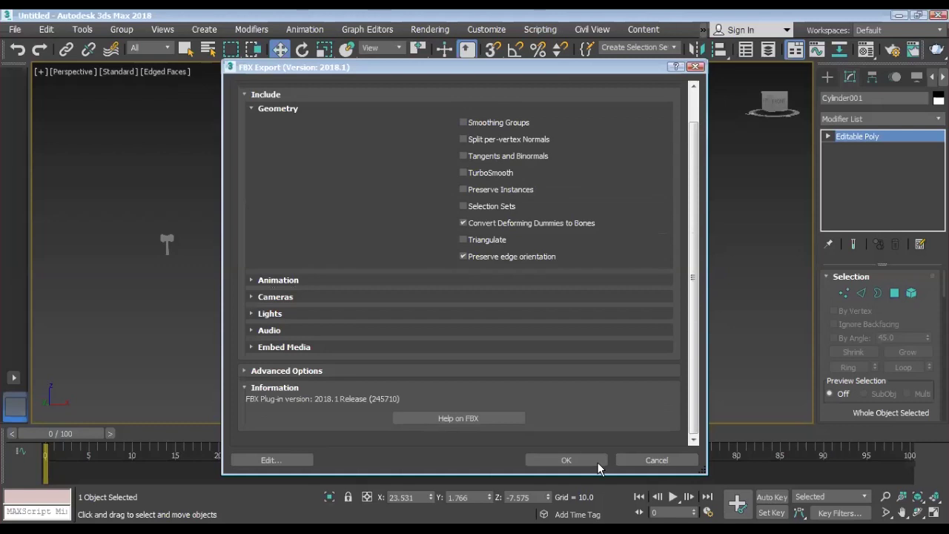
pyautogui.click(585, 457)
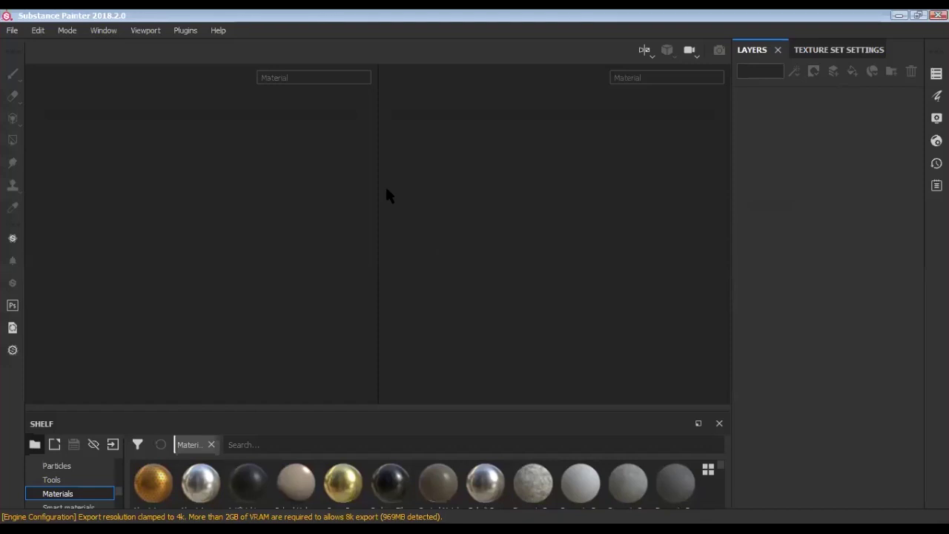
# Start a new project using the PBR - Metallic Roughness (allegorithmic) template.
pyautogui.click(11, 33)
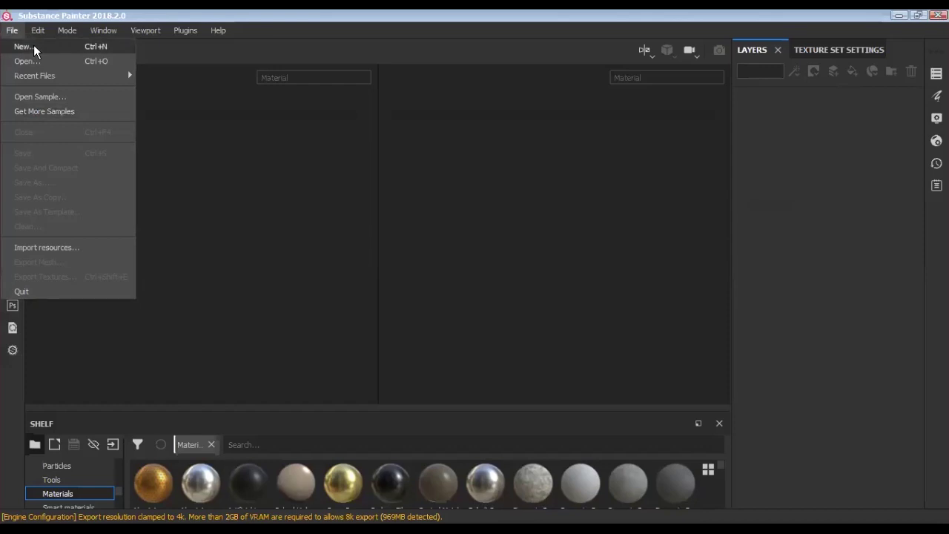
pyautogui.click(33, 48)
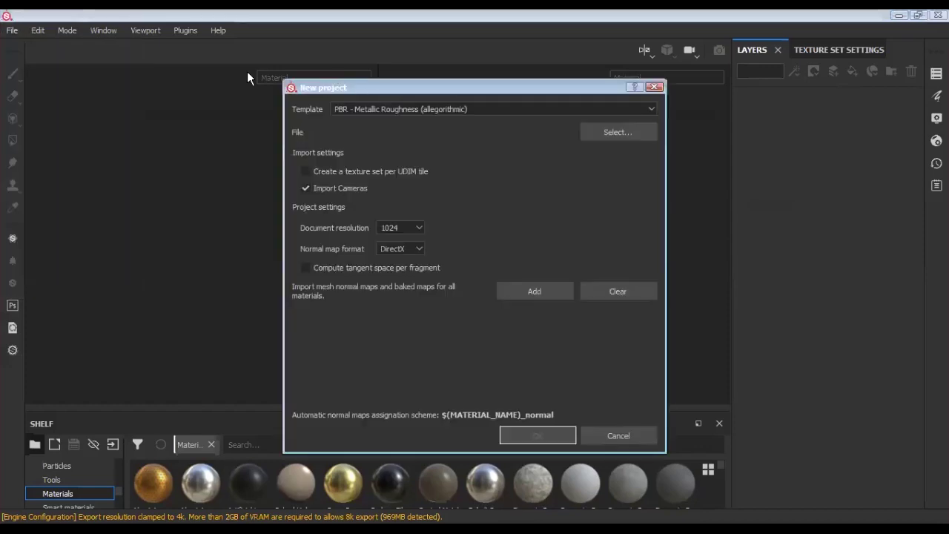
pyautogui.moveTo(362, 90); pyautogui.dragTo(297, 69)
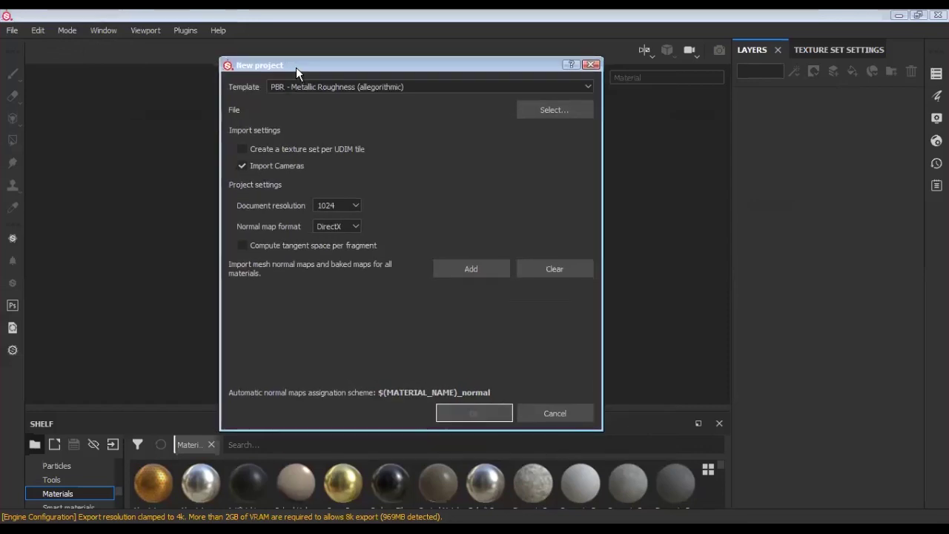
pyautogui.click(405, 87)
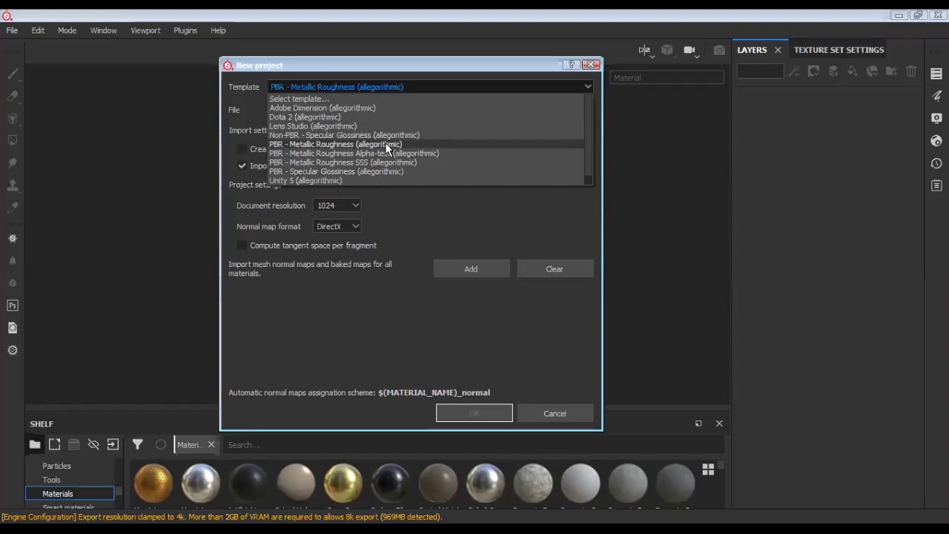
pyautogui.click(347, 145)
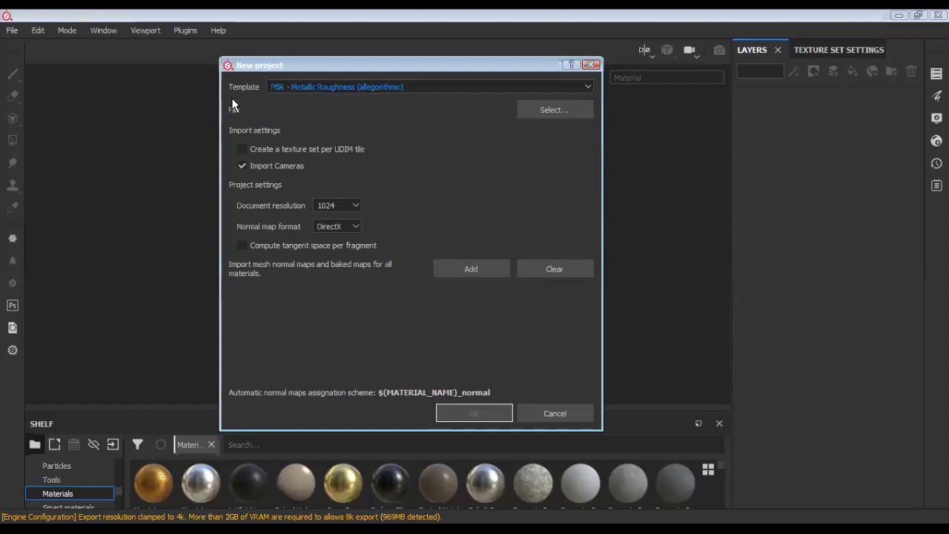
# Choose hammer_low.fbx from the UNWRAPING MAX-STUDENTS folder as the project mesh.
pyautogui.click(549, 114)
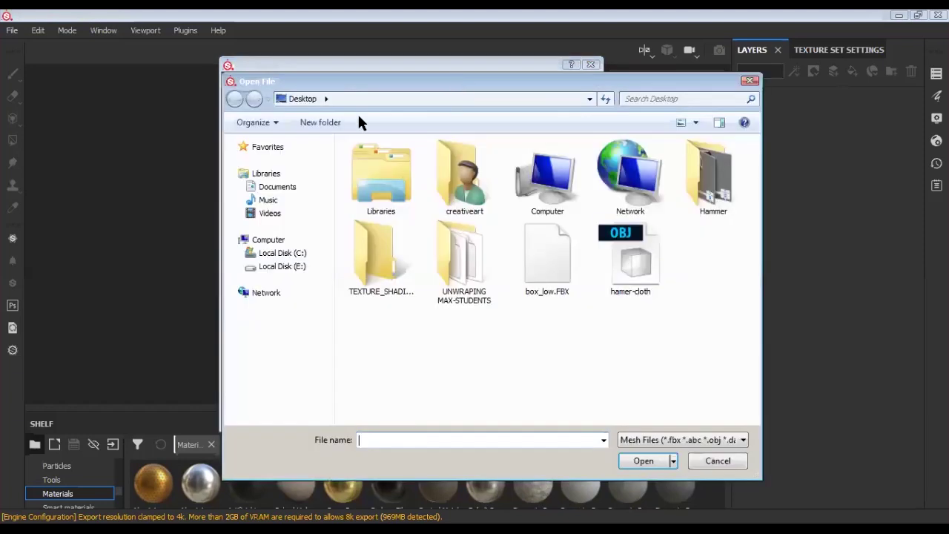
pyautogui.moveTo(455, 82); pyautogui.dragTo(312, 73)
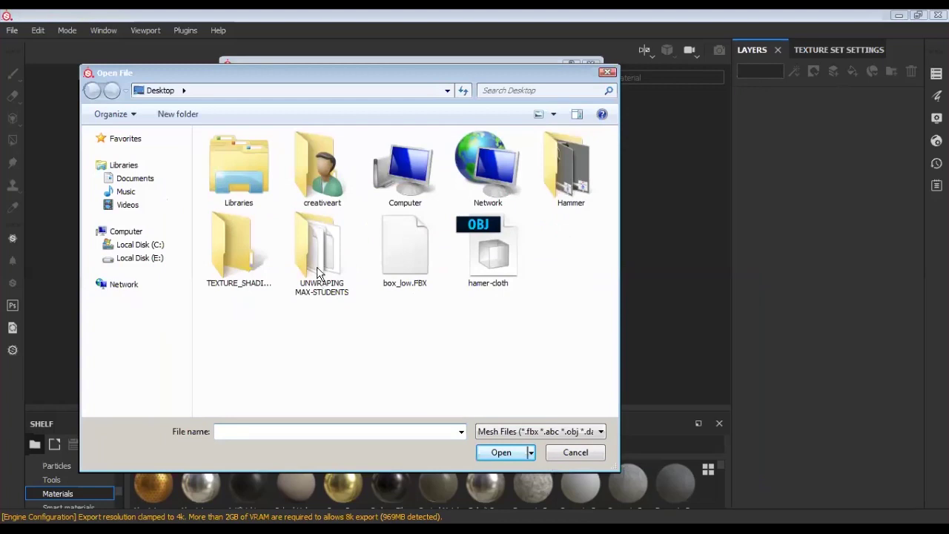
pyautogui.doubleClick(318, 273)
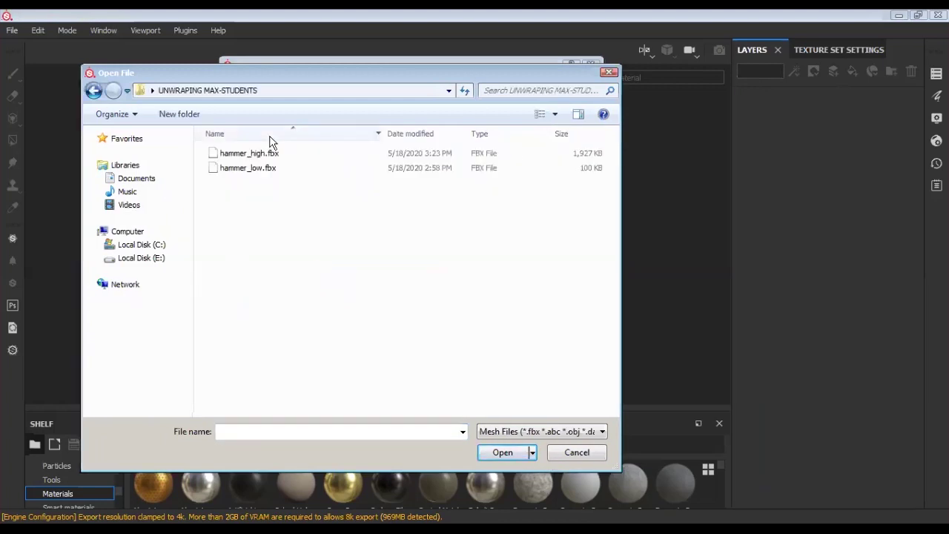
pyautogui.click(241, 170)
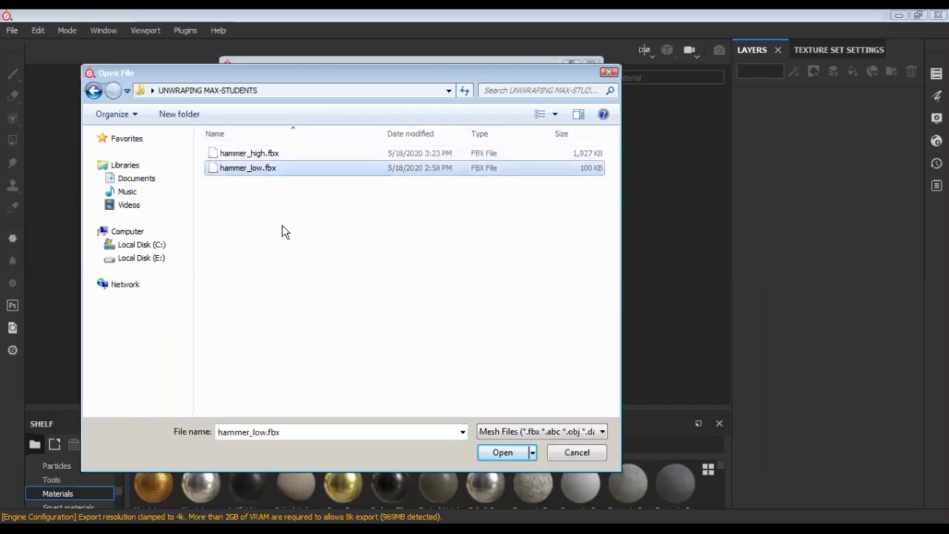
pyautogui.click(497, 458)
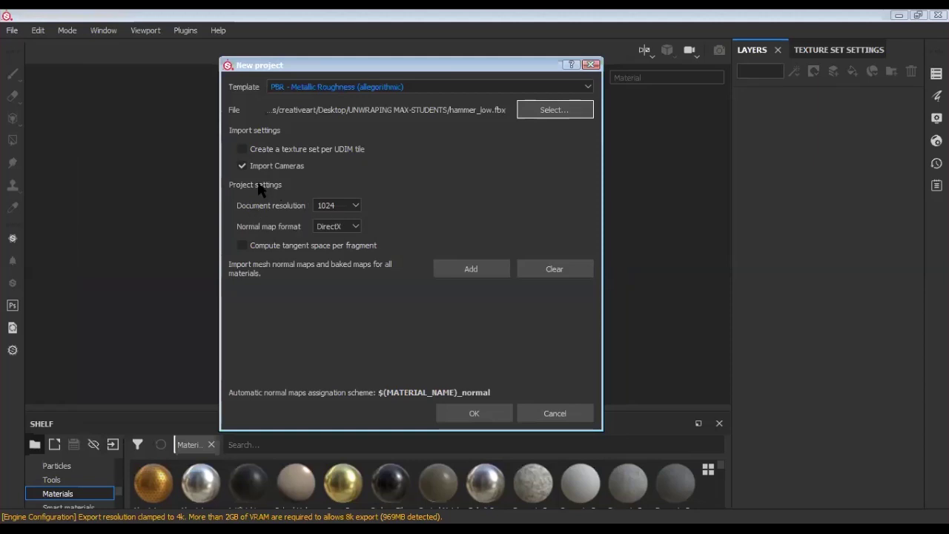
# Set document resolution to 2048, leaving per-fragment tangent space unchanged, and create the project.
pyautogui.click(354, 205)
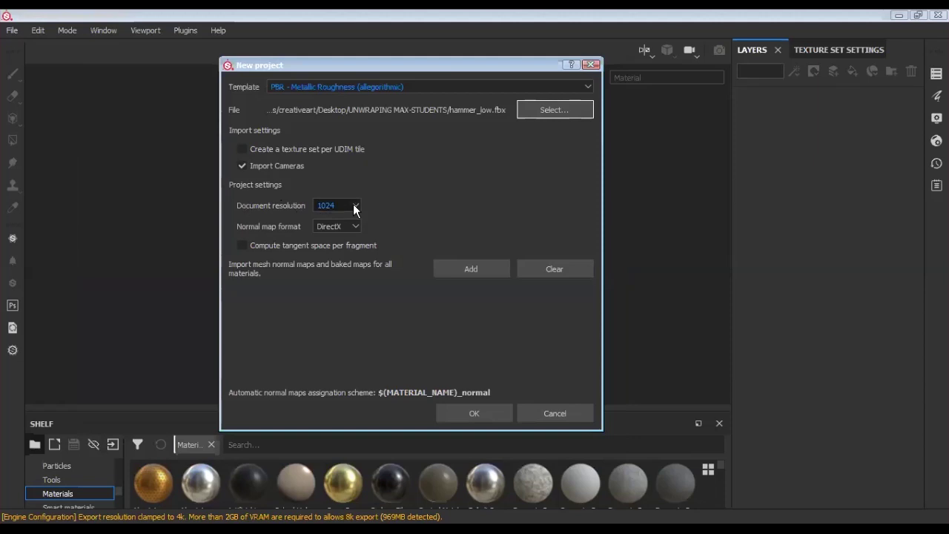
pyautogui.press('Down')
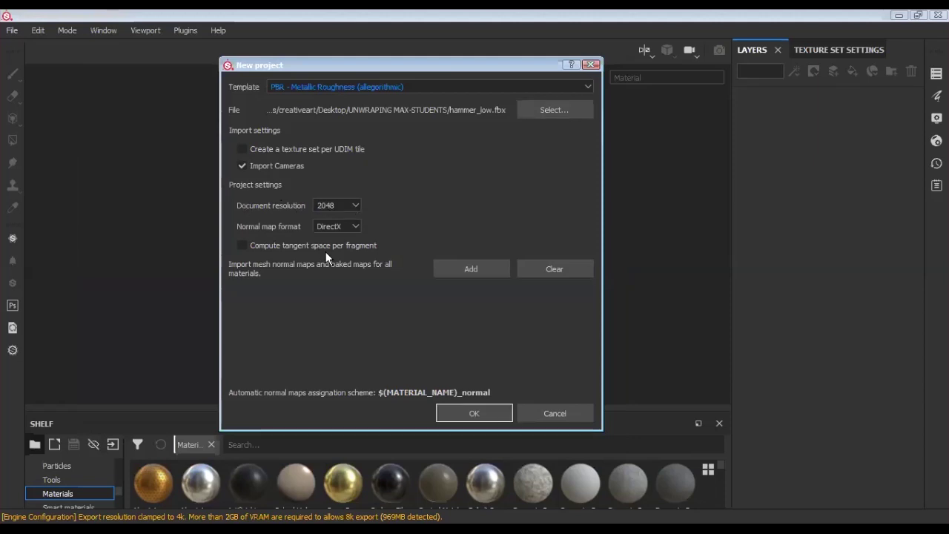
pyautogui.click(354, 249)
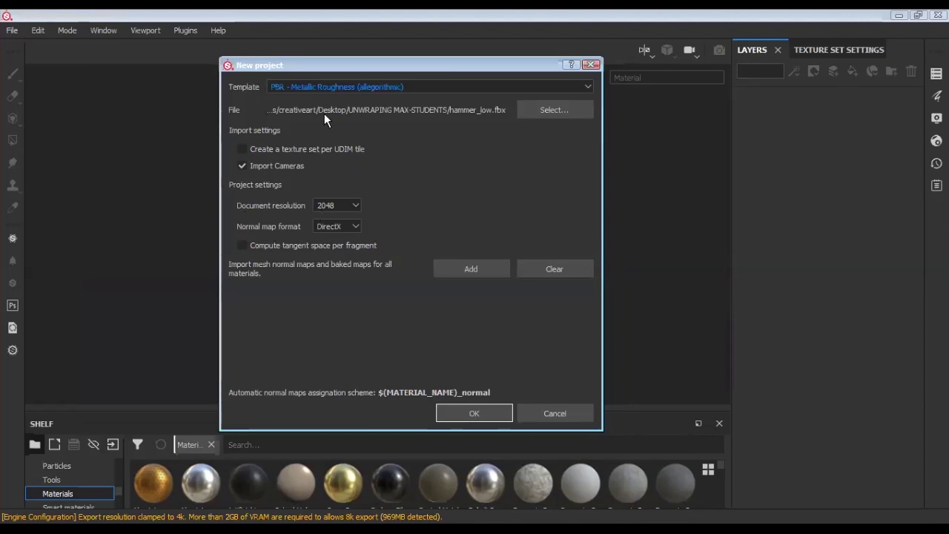
pyautogui.click(325, 114)
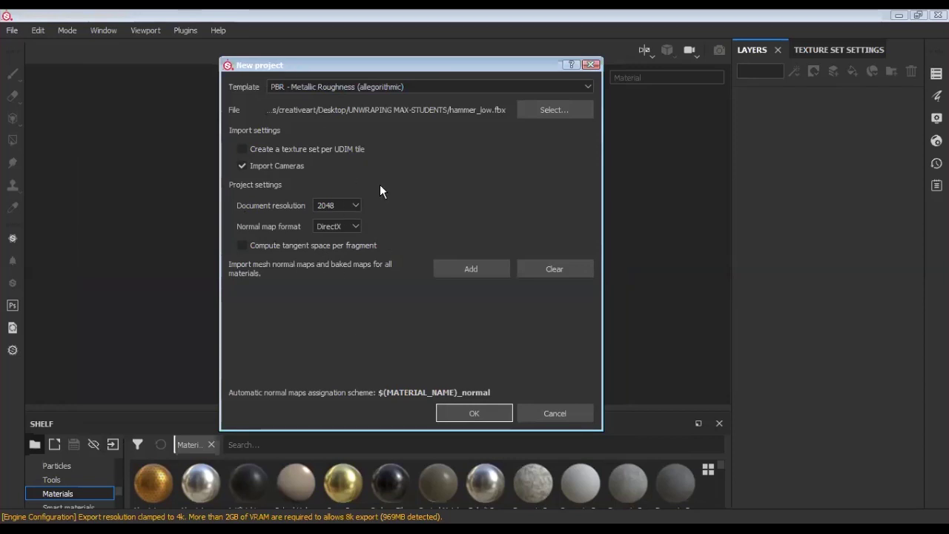
pyautogui.click(376, 246)
pyautogui.click(463, 409)
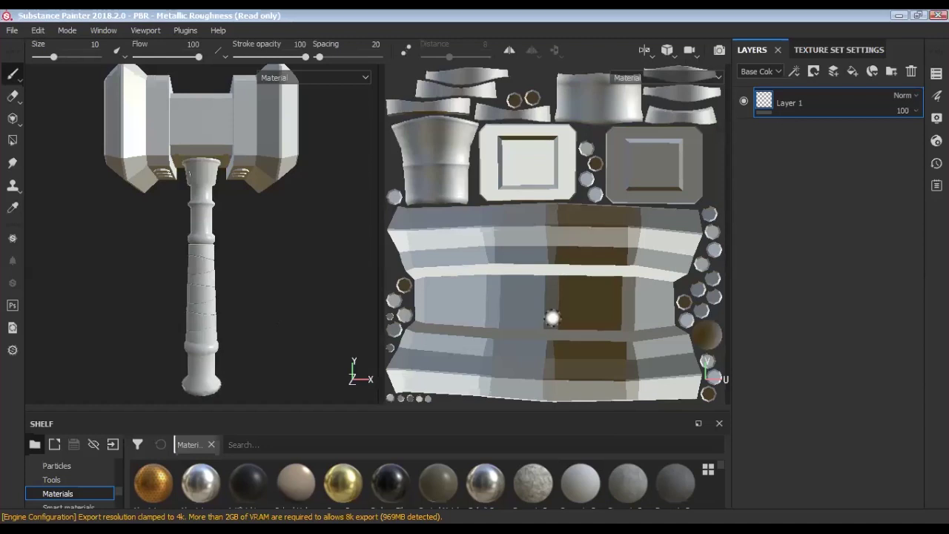
pyautogui.scroll(-2, 549, 314)
pyautogui.scroll(1, 523, 372)
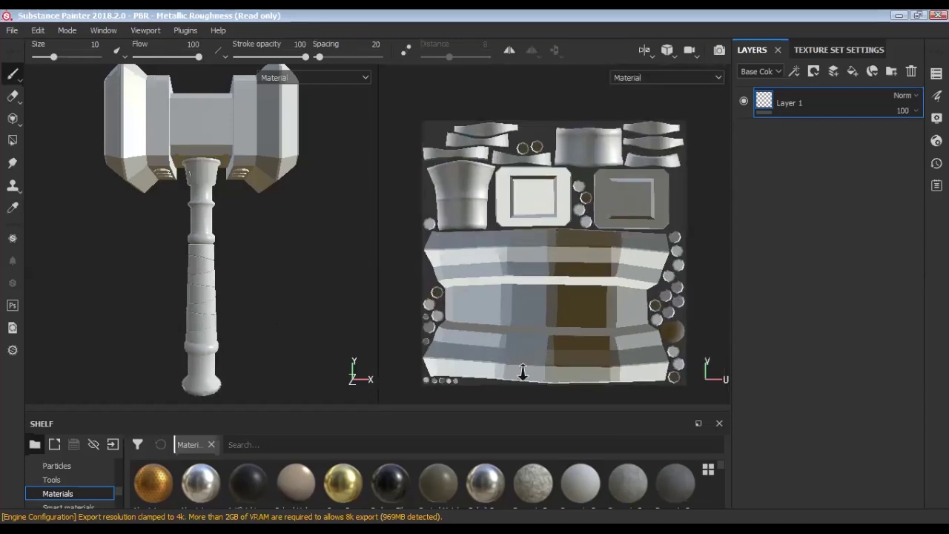
pyautogui.scroll(1, 483, 265)
pyautogui.scroll(1, 529, 357)
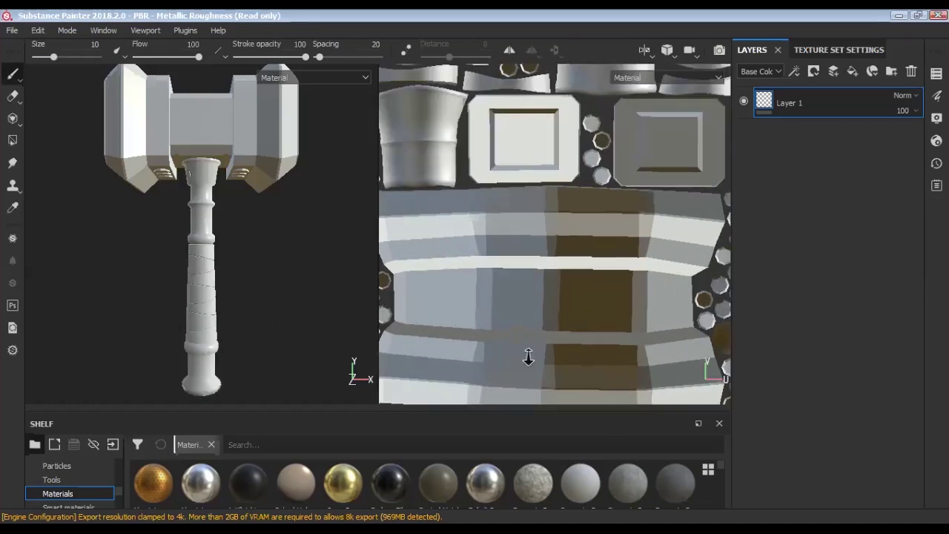
pyautogui.scroll(-2, 483, 195)
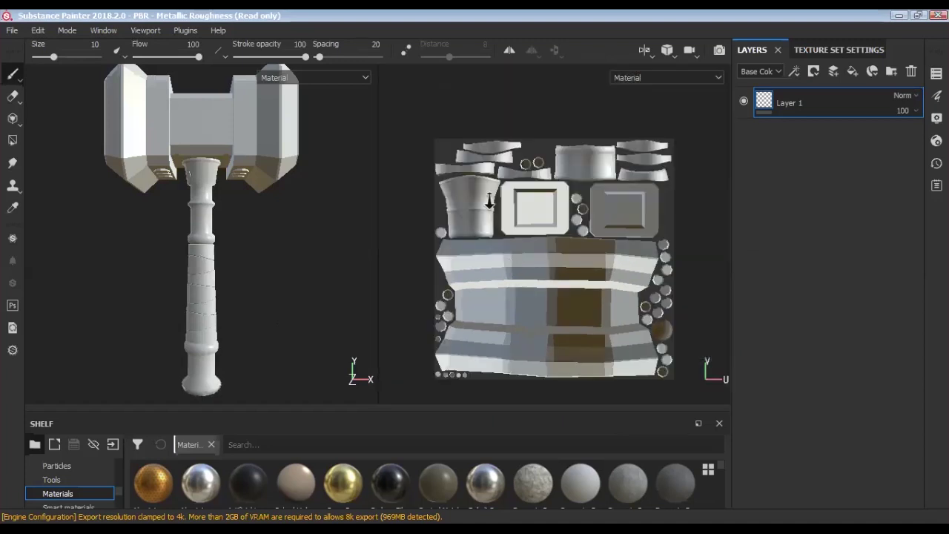
pyautogui.scroll(1, 486, 222)
pyautogui.scroll(-1, 275, 309)
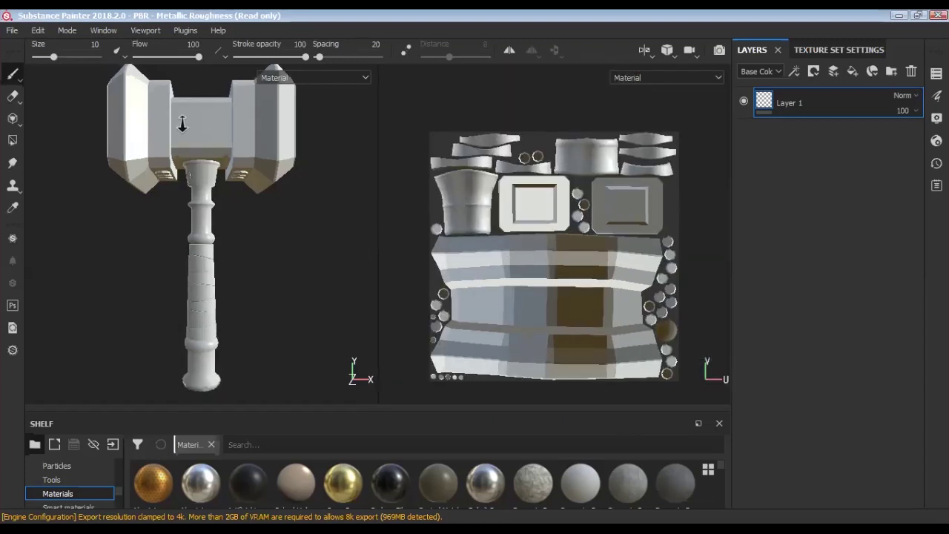
pyautogui.scroll(-1, 223, 255)
pyautogui.scroll(-2, 222, 254)
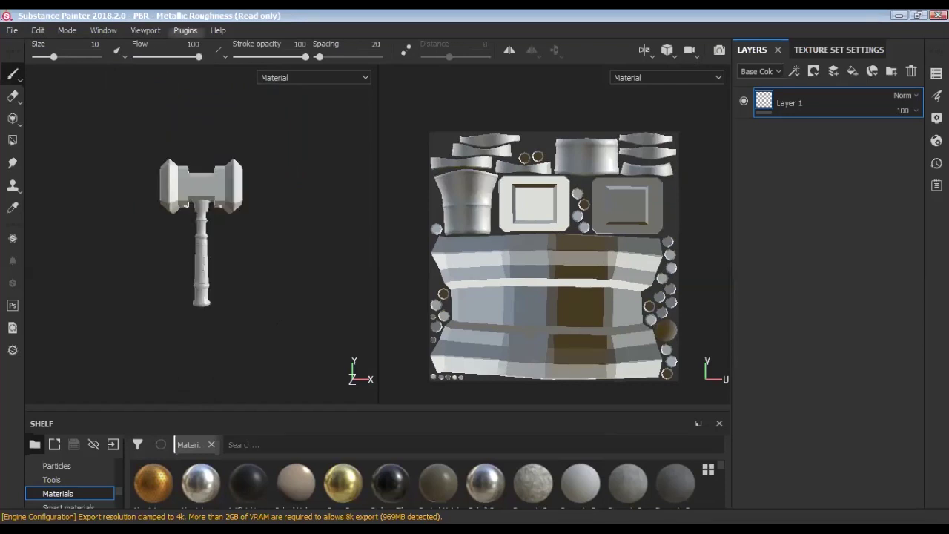
pyautogui.scroll(2, 314, 370)
pyautogui.scroll(-1, 218, 180)
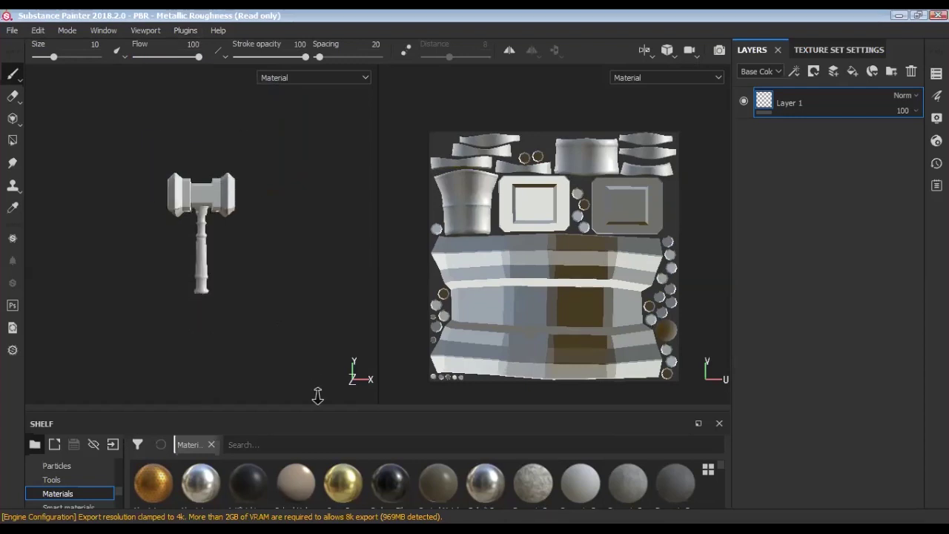
pyautogui.scroll(-1, 269, 270)
pyautogui.scroll(1, 232, 177)
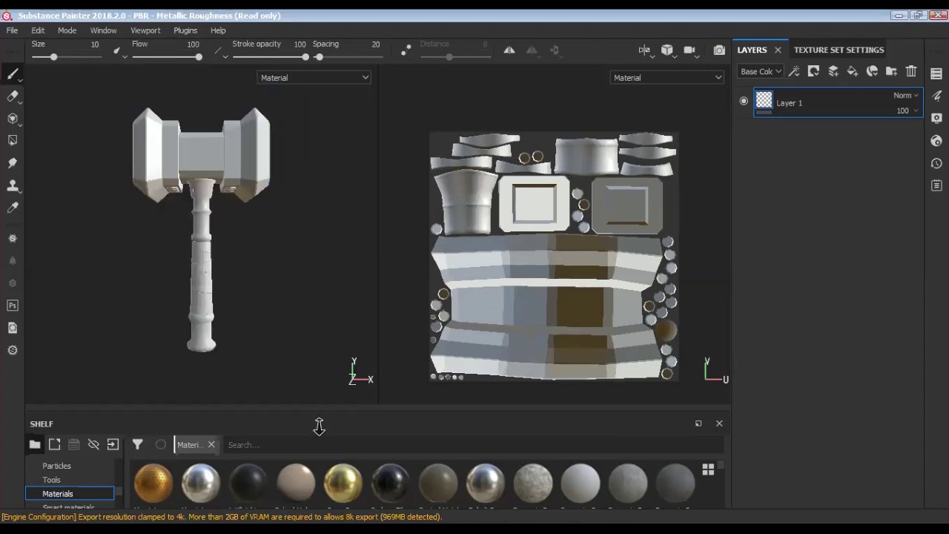
pyautogui.scroll(-1, 269, 297)
pyautogui.scroll(1, 245, 244)
pyautogui.scroll(2, 290, 369)
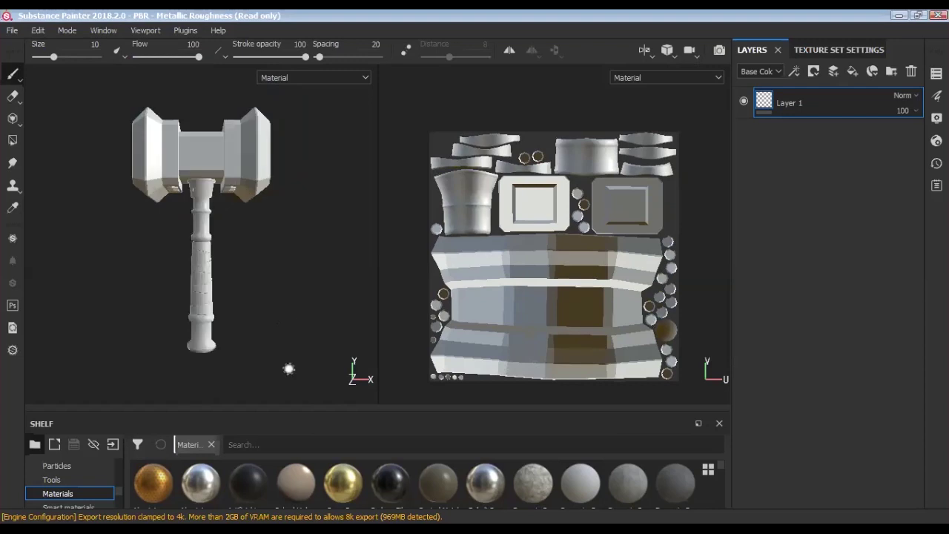
pyautogui.scroll(1, 287, 349)
pyautogui.moveTo(287, 349)
pyautogui.keyDown('alt'); pyautogui.mouseDown()
pyautogui.moveTo(339, 393)
pyautogui.moveTo(315, 344)
pyautogui.mouseUp(); pyautogui.keyUp('alt')
pyautogui.press('f')
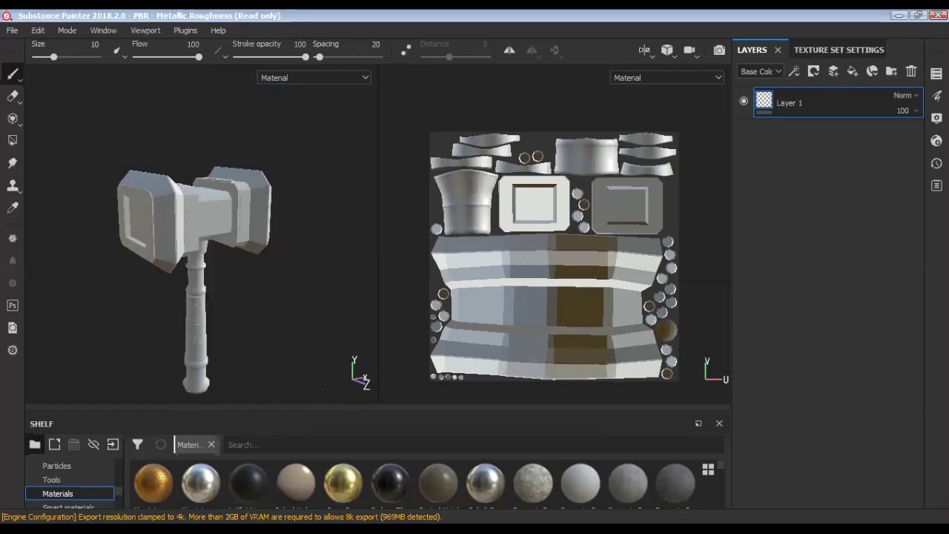
pyautogui.moveTo(540, 313)
pyautogui.keyDown('alt'); pyautogui.mouseDown(button='right')
pyautogui.moveTo(536, 306)
pyautogui.moveTo(535, 341)
pyautogui.mouseUp(button='right'); pyautogui.keyUp('alt')
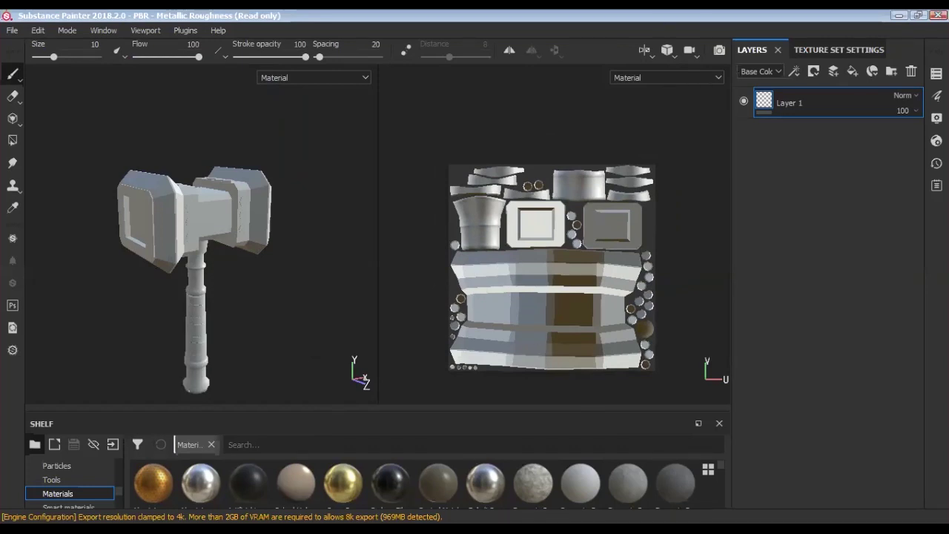
pyautogui.scroll(1, 538, 97)
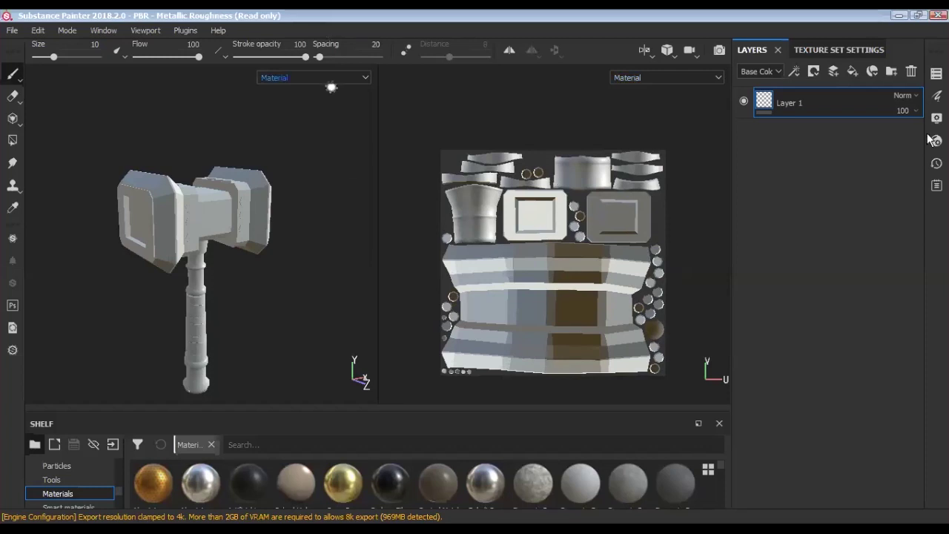
# Show Texture Set Settings and move the Baking dialog slightly aside.
pyautogui.click(828, 49)
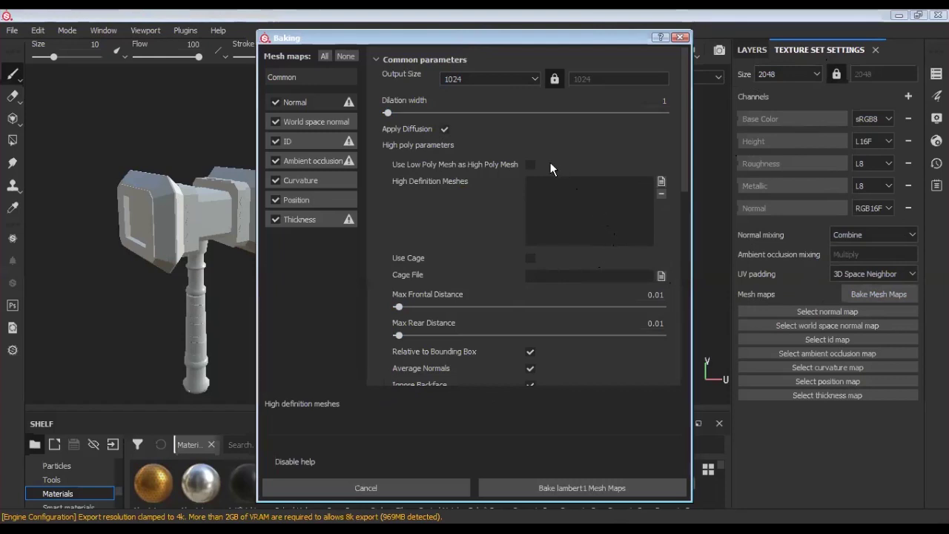
pyautogui.moveTo(481, 38); pyautogui.dragTo(583, 51)
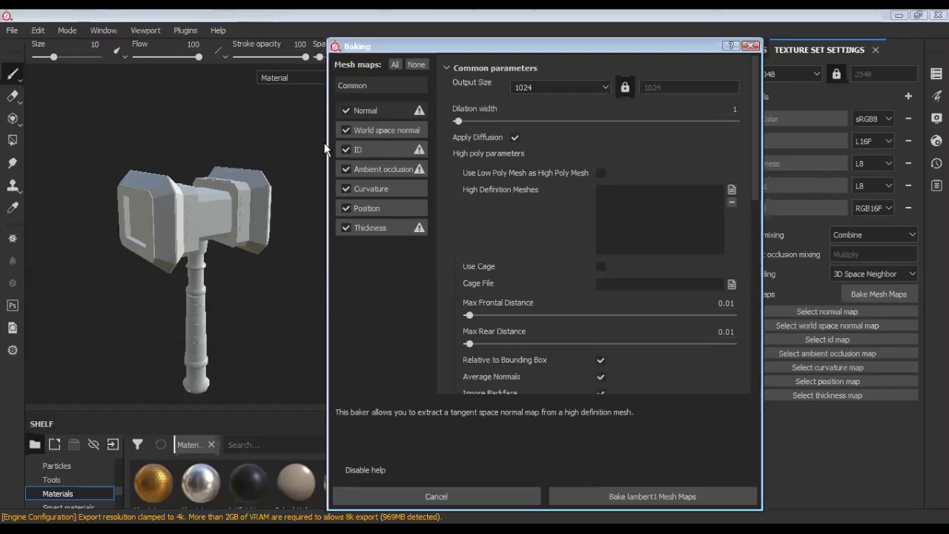
# Uncheck Thickness in the bake list and display the ID map's parameters.
pyautogui.click(356, 149)
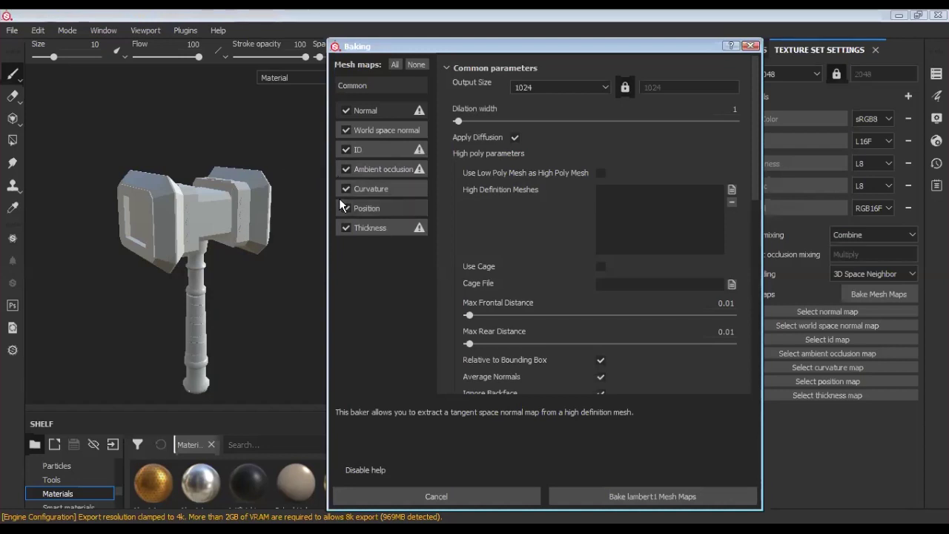
pyautogui.click(394, 187)
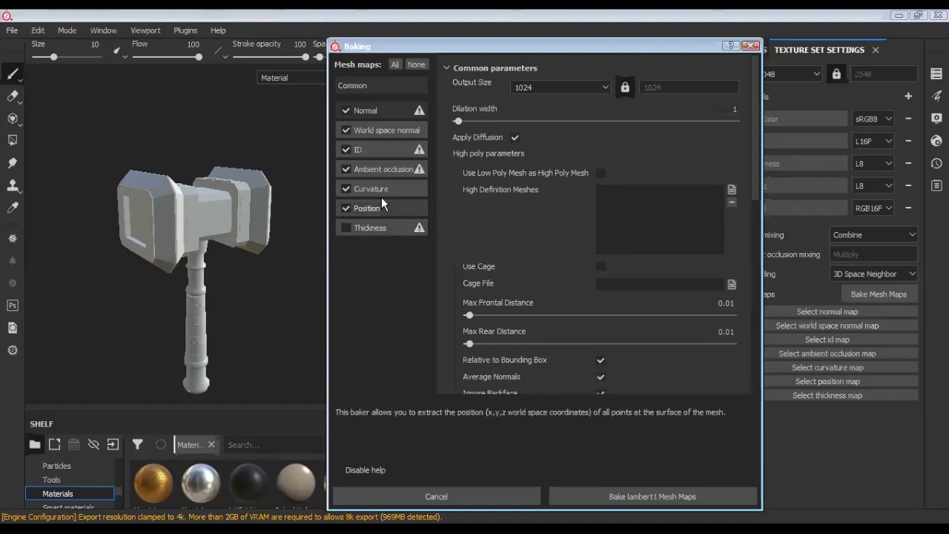
pyautogui.click(374, 148)
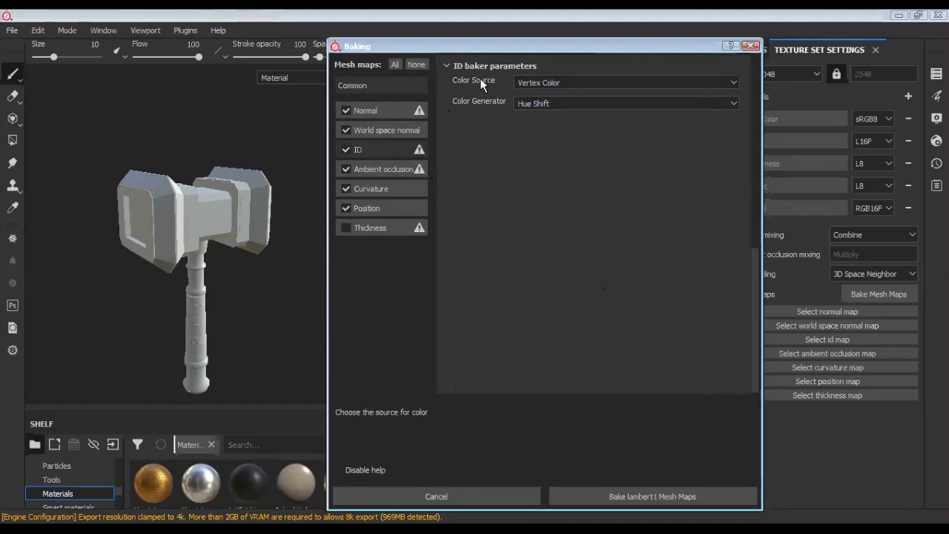
# Switch the ID Color Source to Material Color, then view the Ambient occlusion settings.
pyautogui.click(556, 86)
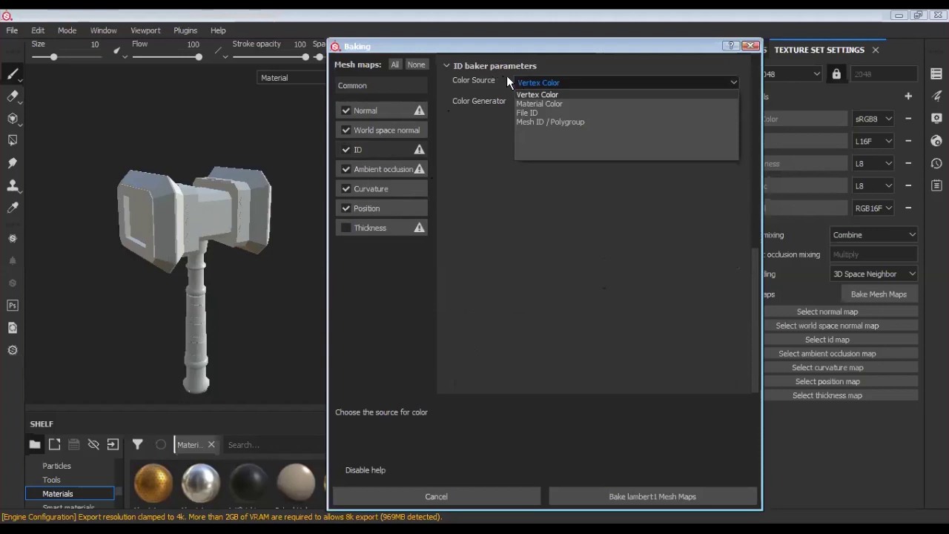
pyautogui.click(542, 104)
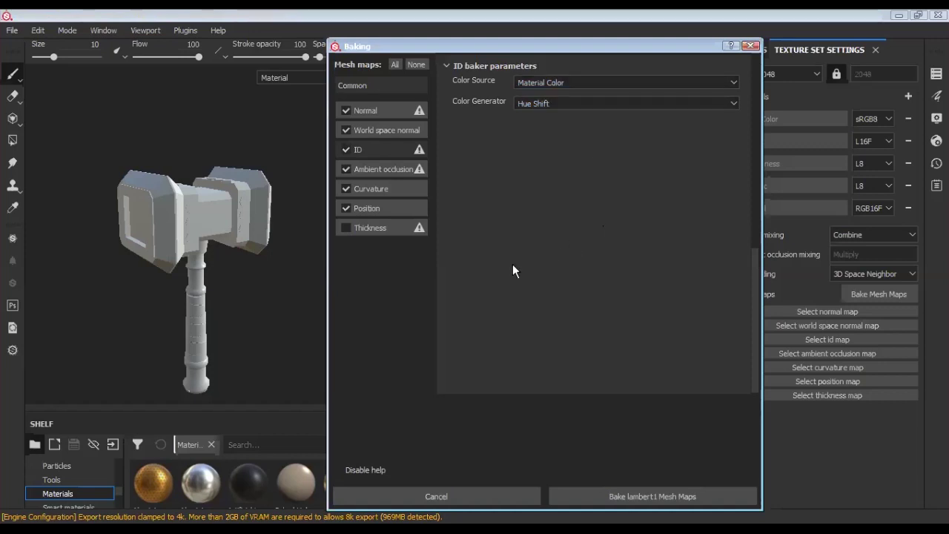
pyautogui.moveTo(366, 208)
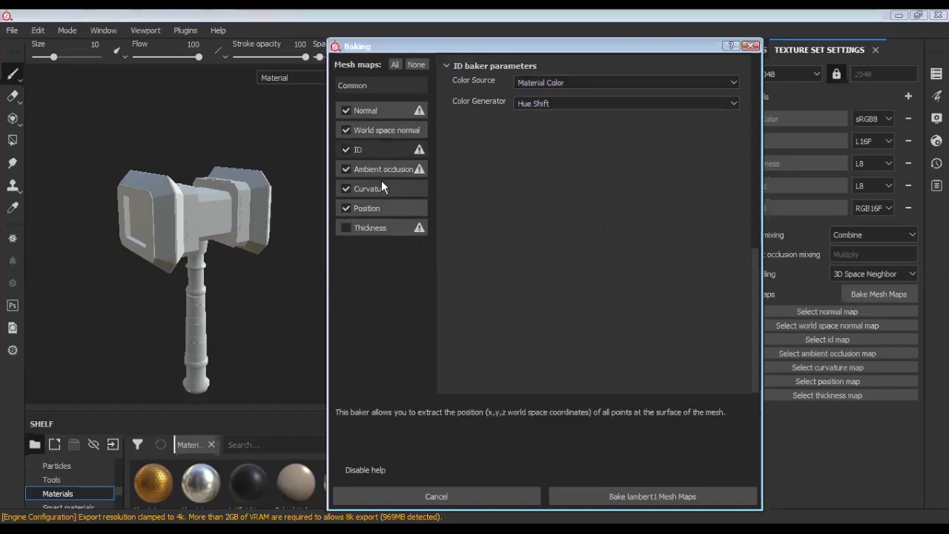
pyautogui.click(381, 170)
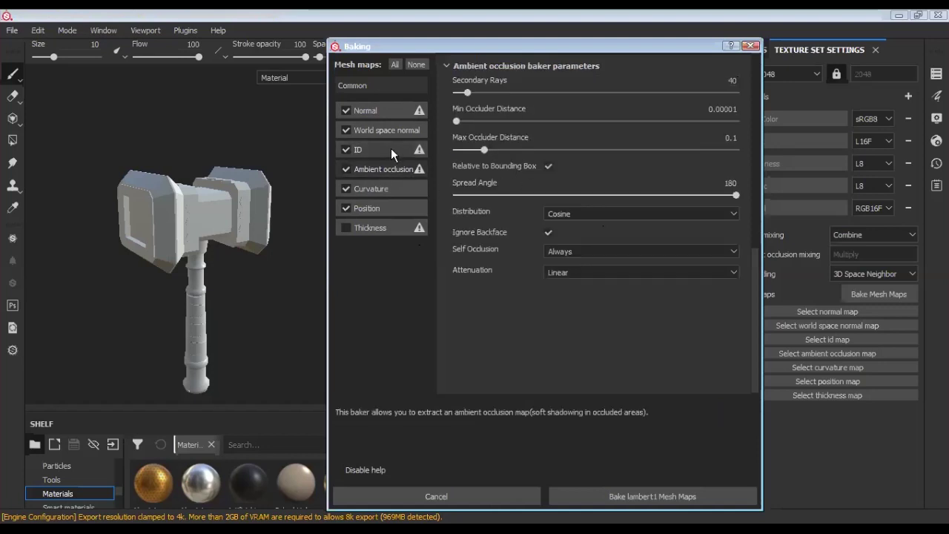
# In the Common baking parameters, set Output Size to 2048 and browse for High Definition Meshes.
pyautogui.click(381, 109)
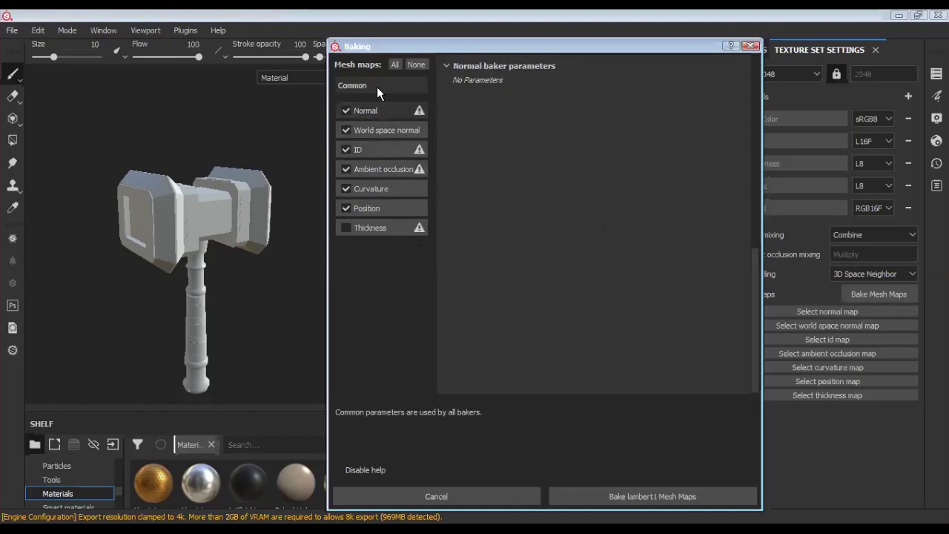
pyautogui.click(362, 88)
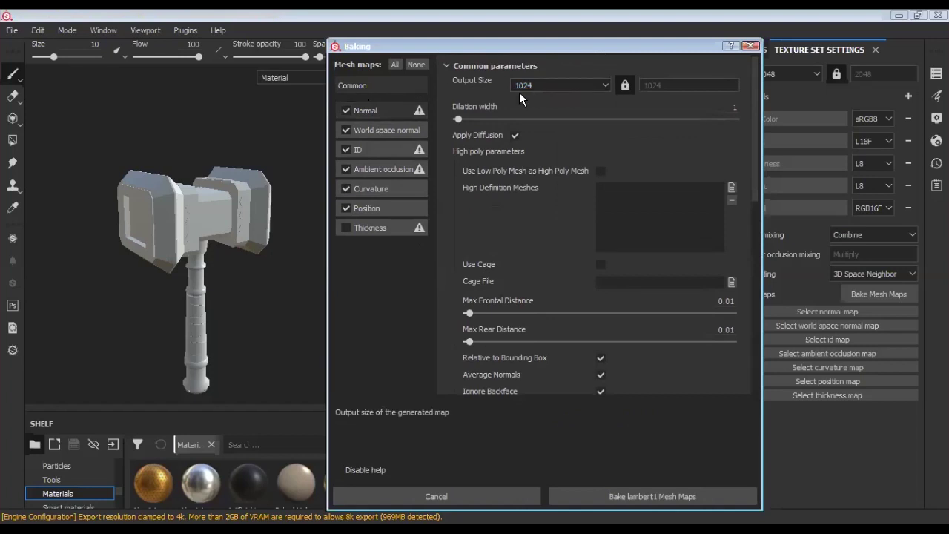
pyautogui.click(601, 84)
pyautogui.click(533, 150)
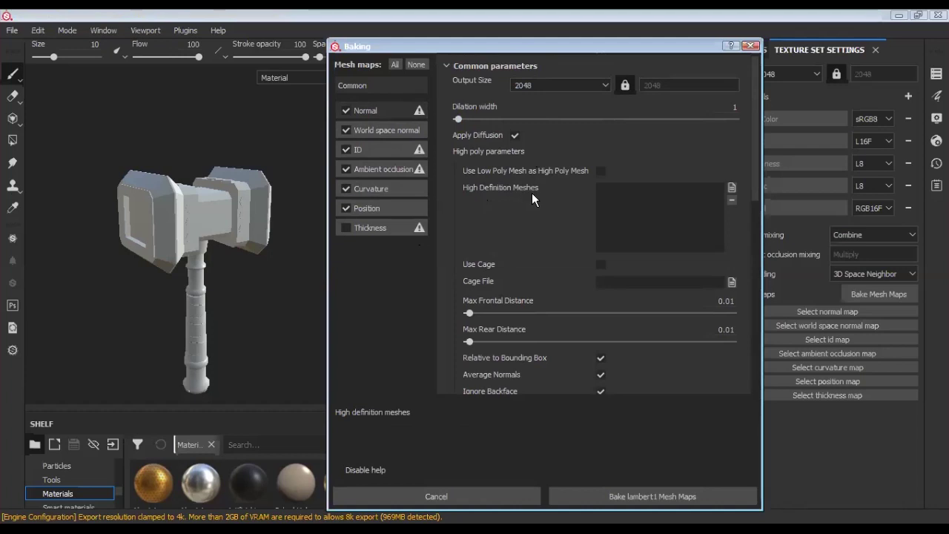
pyautogui.click(731, 190)
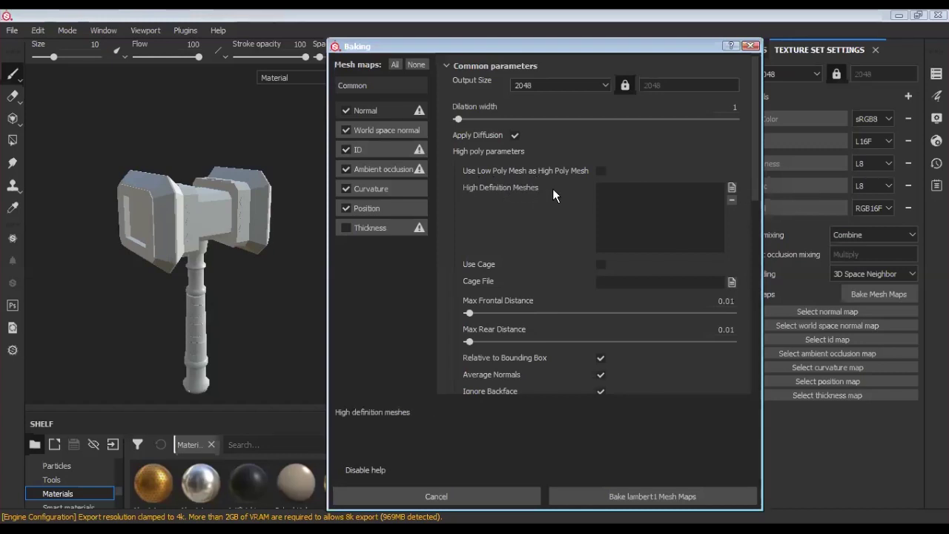
pyautogui.click(732, 187)
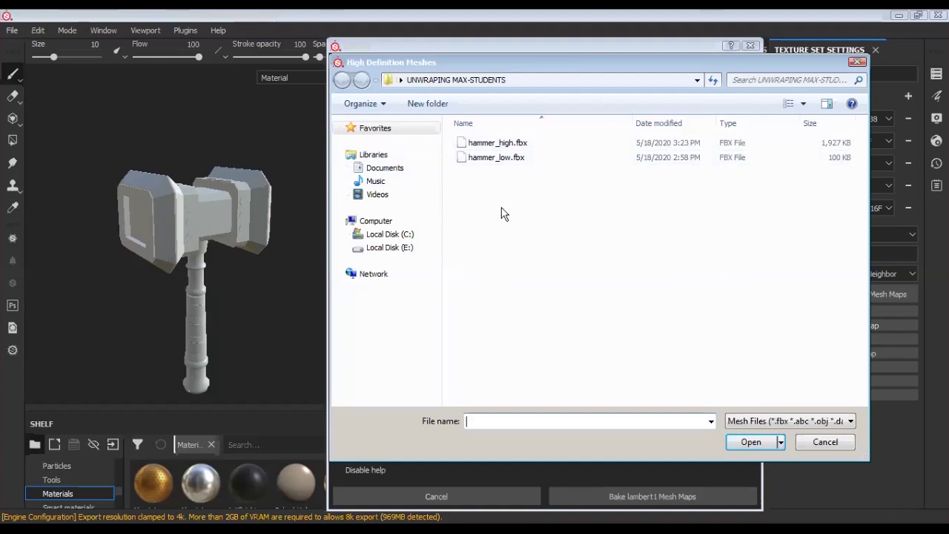
# Choose hammer_high.fbx as the high-definition mesh for baking.
pyautogui.click(487, 145)
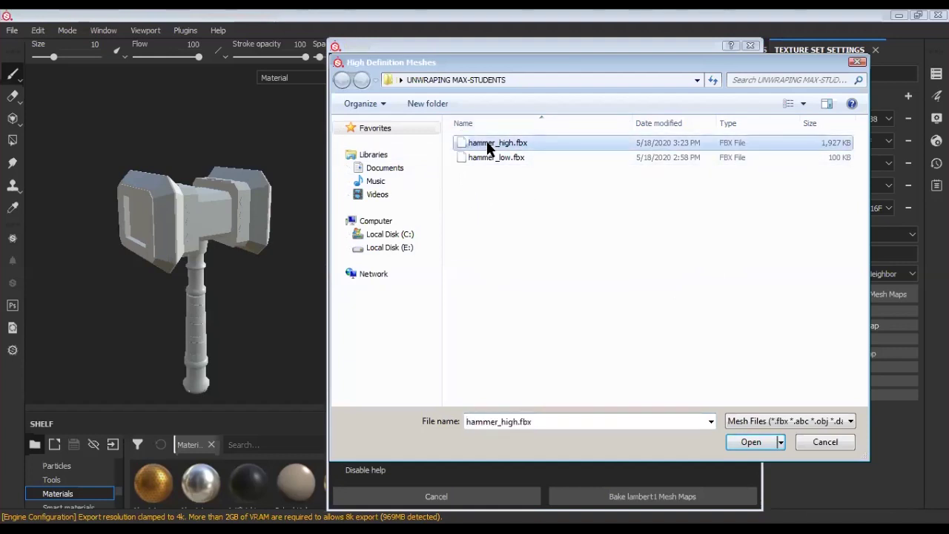
pyautogui.click(744, 443)
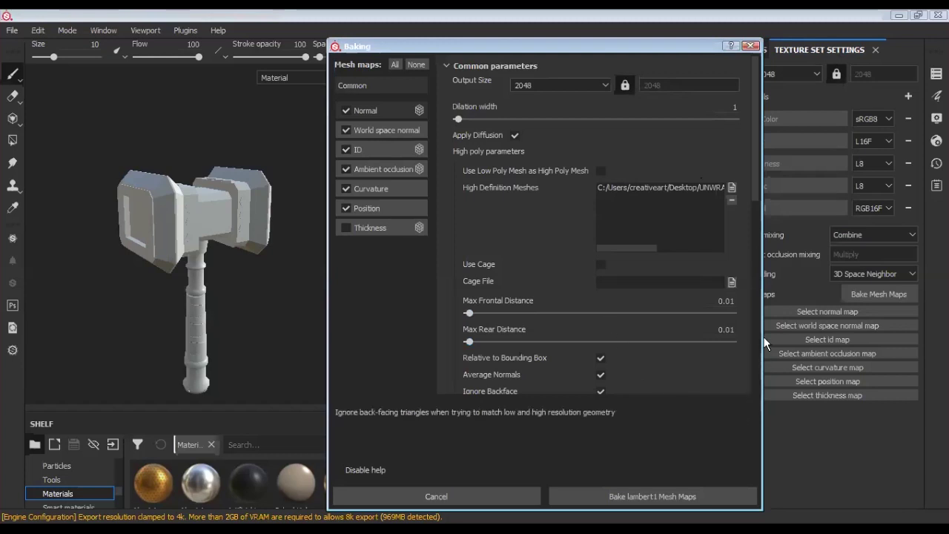
# Change the Match option in the Common parameters from Always to By Mesh Name.
pyautogui.moveTo(752, 174); pyautogui.dragTo(726, 279)
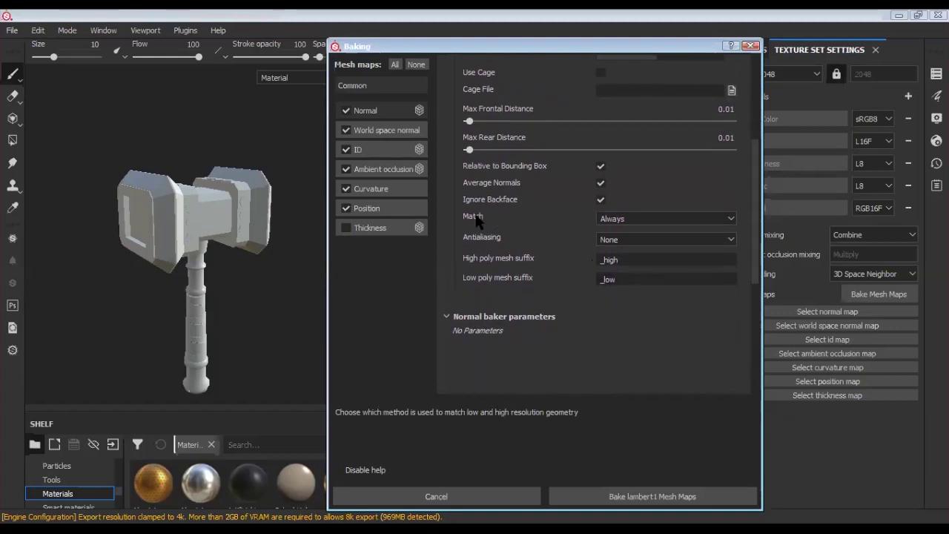
pyautogui.moveTo(518, 221)
pyautogui.click(639, 216)
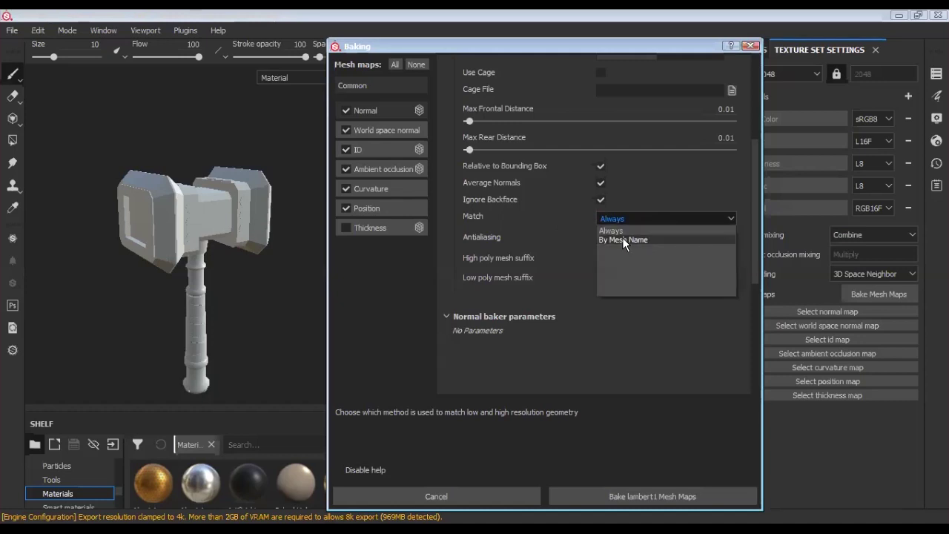
pyautogui.click(622, 238)
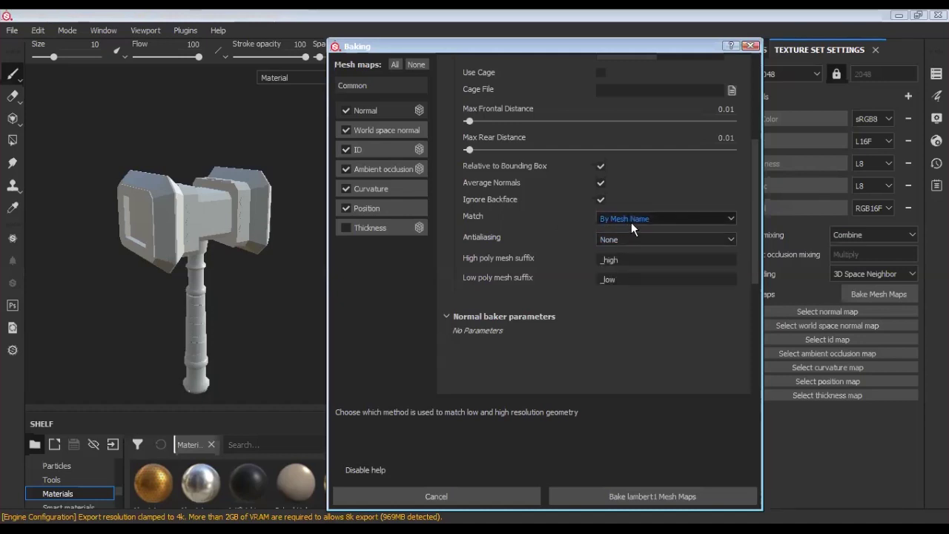
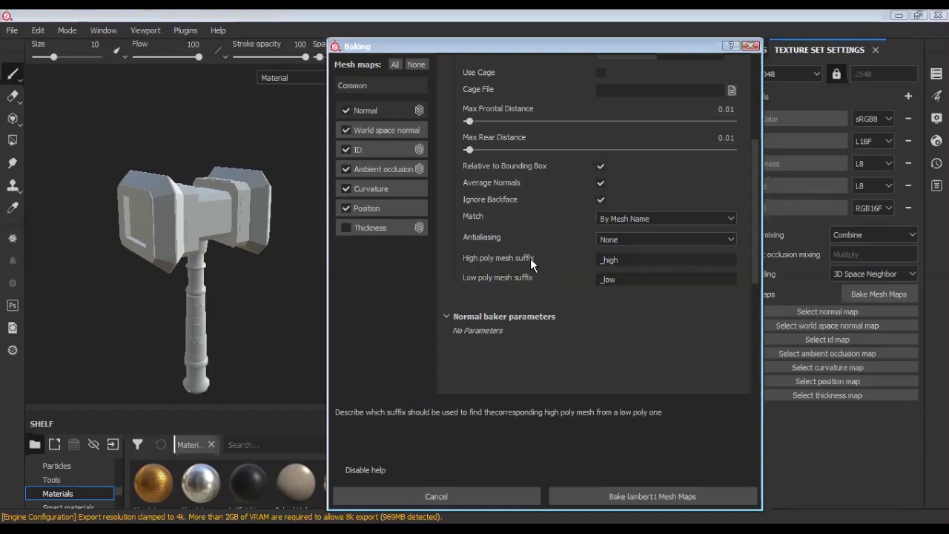
# Confirm the _high and _low mesh name suffixes, then bake the lambert1 mesh maps.
pyautogui.moveTo(619, 259); pyautogui.dragTo(577, 259)
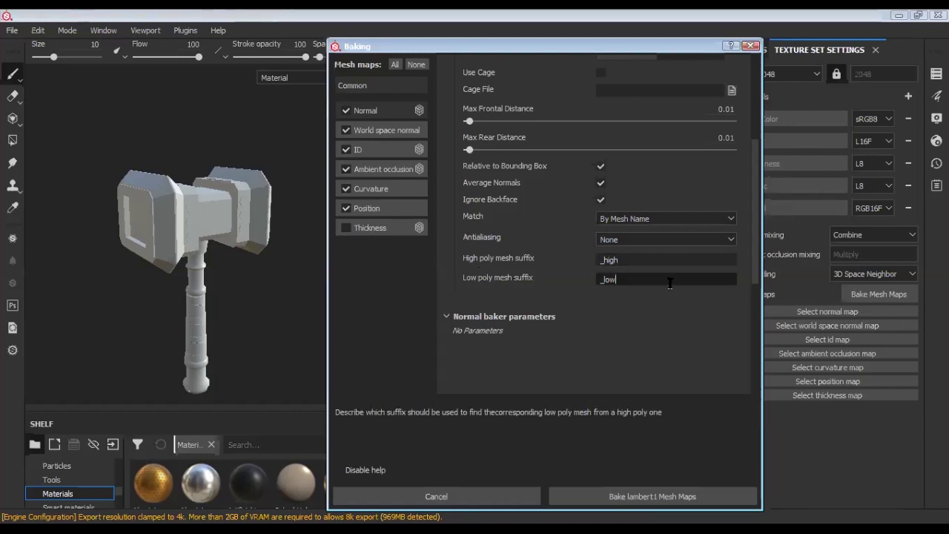
pyautogui.click(618, 260)
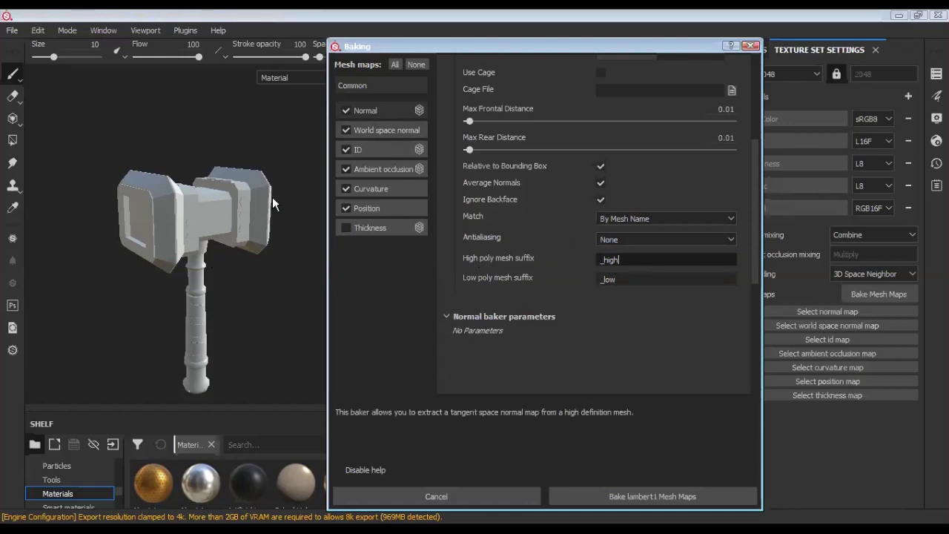
pyautogui.doubleClick(608, 260)
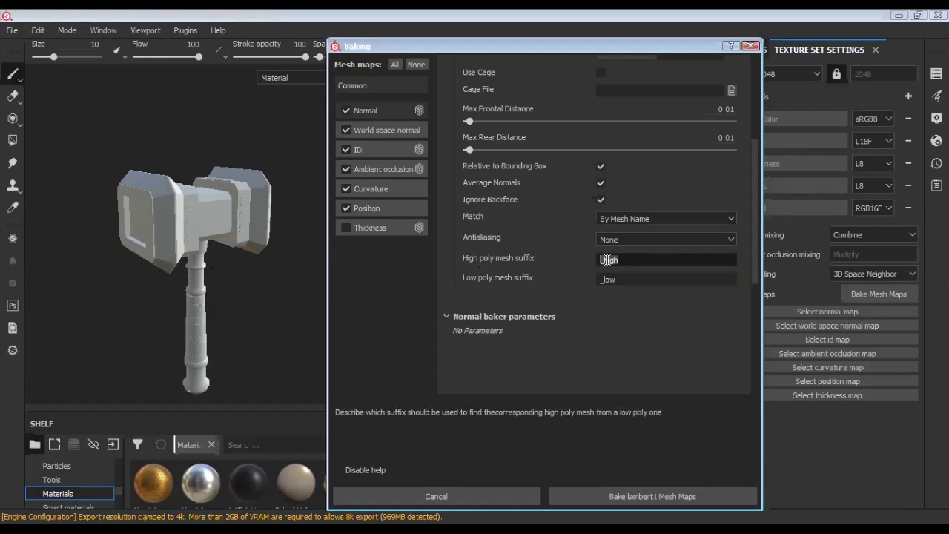
pyautogui.click(632, 281)
pyautogui.doubleClick(619, 280)
pyautogui.click(611, 260)
pyautogui.click(615, 279)
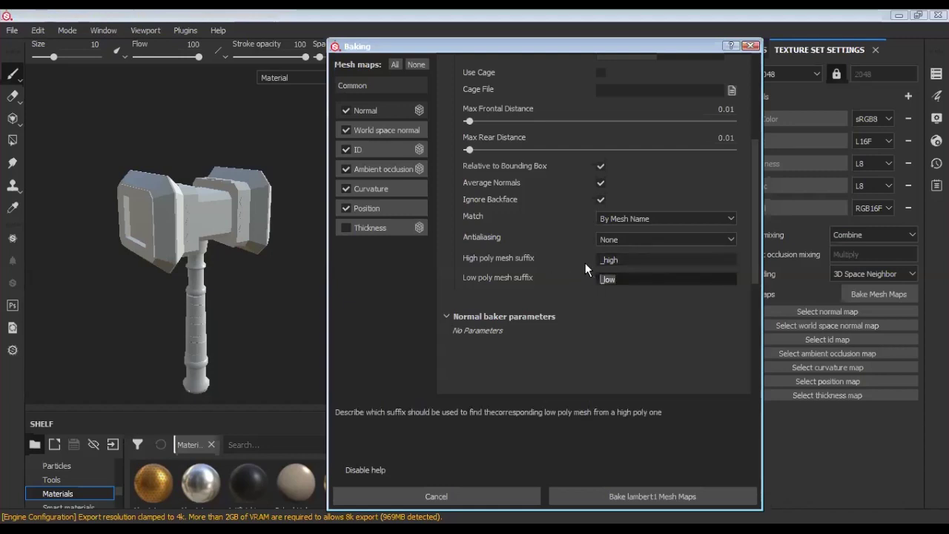
pyautogui.doubleClick(623, 260)
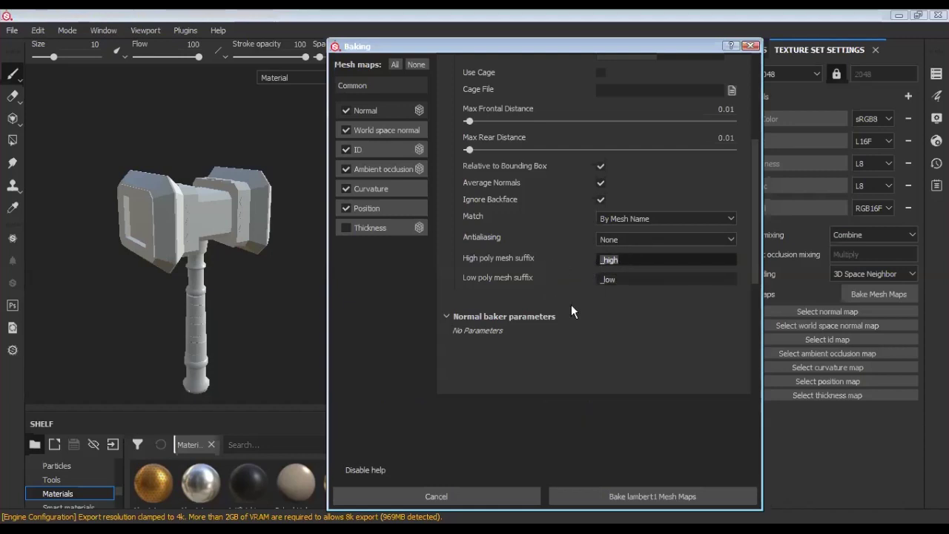
pyautogui.doubleClick(648, 278)
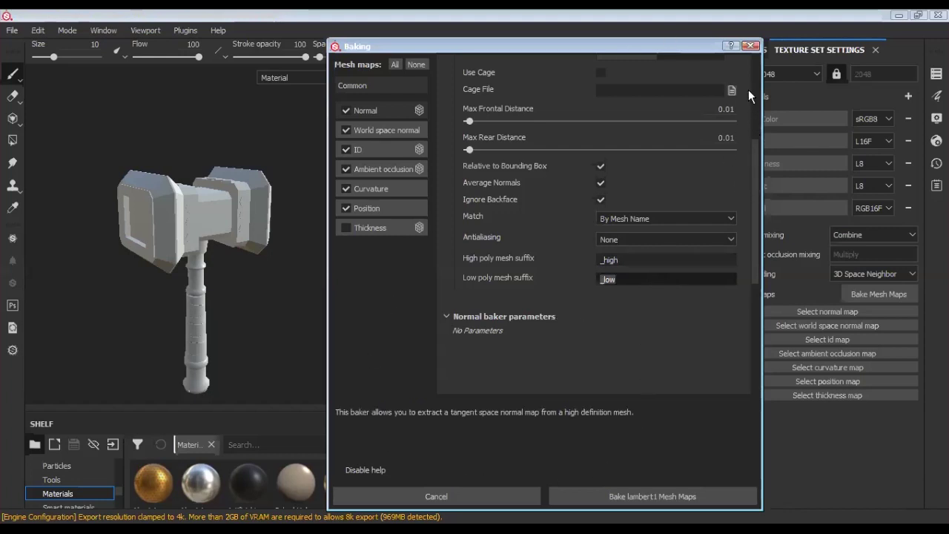
pyautogui.click(651, 497)
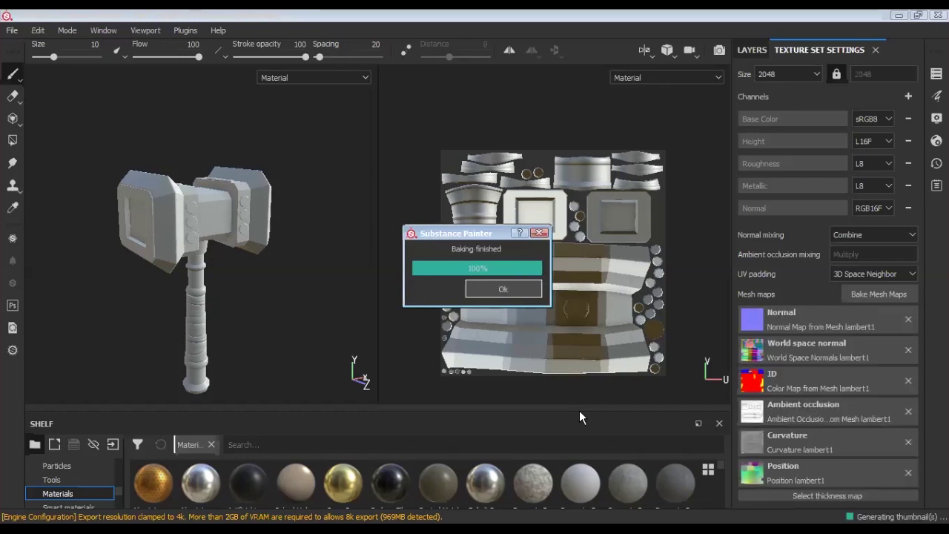
# Dismiss the Baking finished message once the six mesh maps are baked.
pyautogui.press('Return')
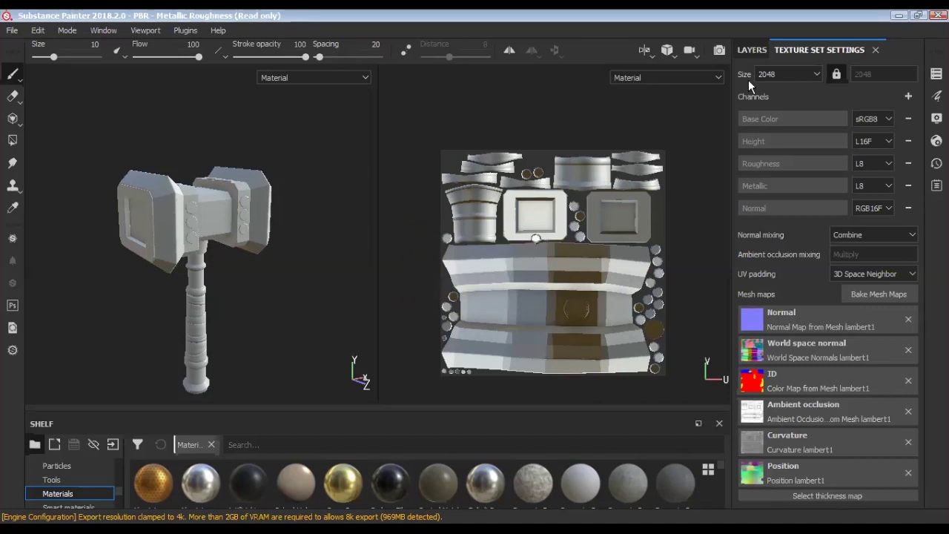
# Switch the viewport layout to 3D only and zoom in on the hammer.
pyautogui.click(644, 51)
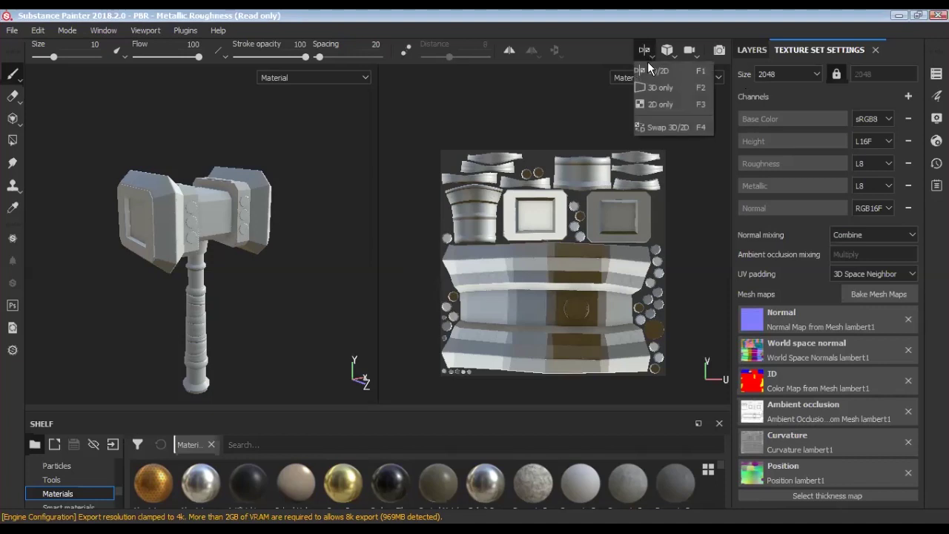
pyautogui.click(652, 88)
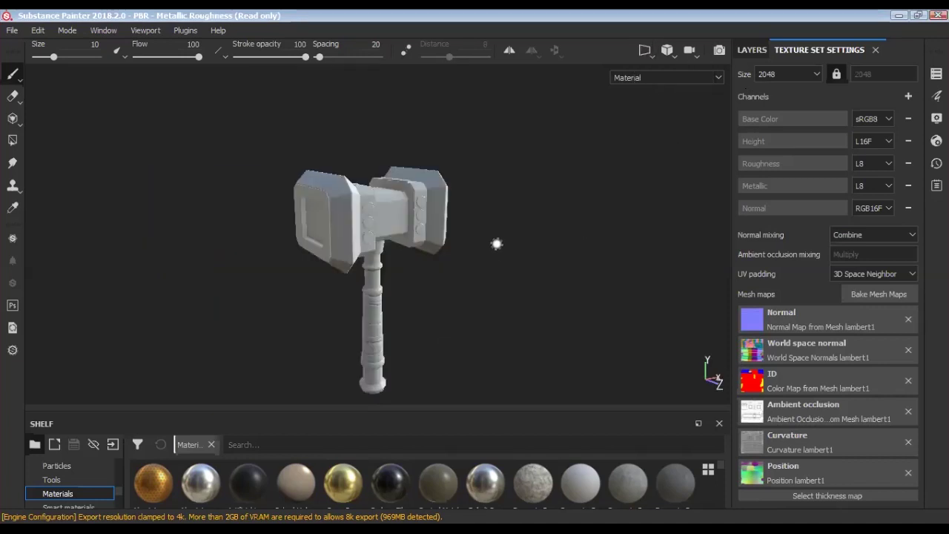
pyautogui.keyDown('alt'); pyautogui.moveTo(504, 260); pyautogui.dragTo(549, 430, button='right'); pyautogui.keyUp('alt')
pyautogui.moveTo(511, 275)
pyautogui.keyDown('alt'); pyautogui.mouseDown()
pyautogui.moveTo(481, 236)
pyautogui.moveTo(479, 276)
pyautogui.moveTo(479, 257)
pyautogui.mouseUp(); pyautogui.keyUp('alt')
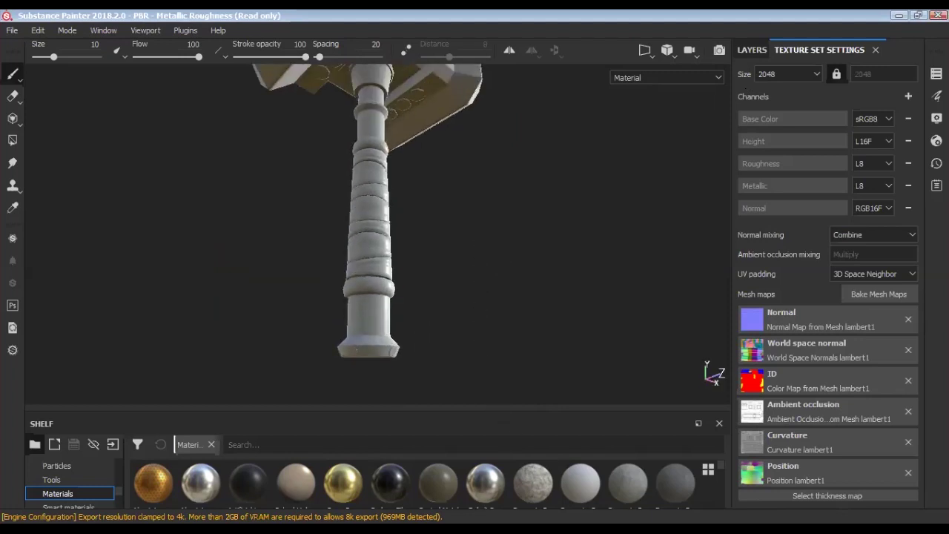
# Inspect the handle, reframe the hammer head, and show the layer stack with Layer 1.
pyautogui.scroll(3, 479, 253)
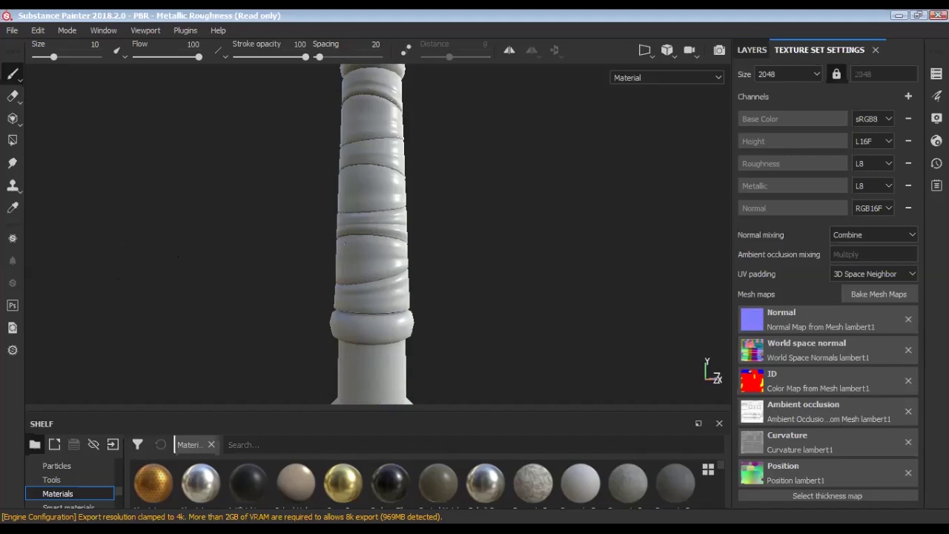
pyautogui.scroll(-3, 475, 257)
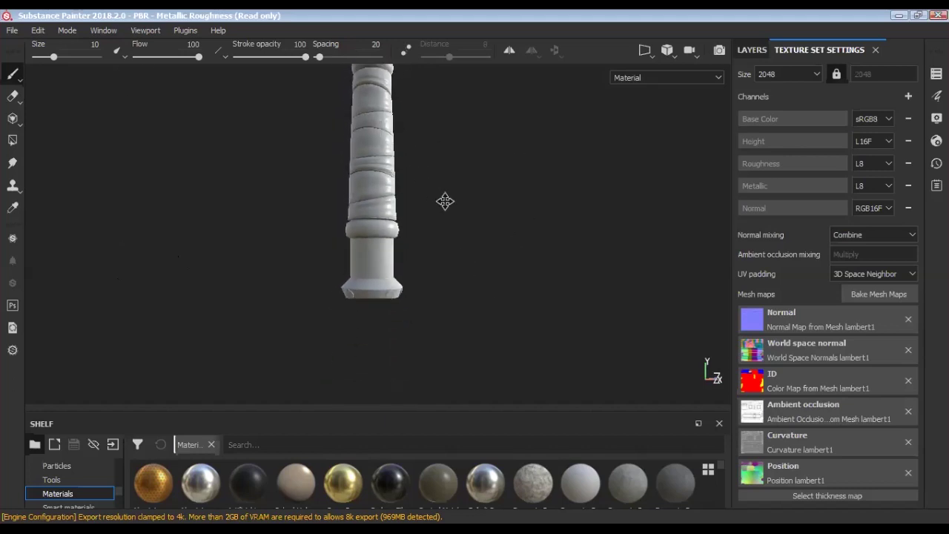
pyautogui.keyDown('alt'); pyautogui.moveTo(446, 201); pyautogui.dragTo(449, 359, button='middle'); pyautogui.keyUp('alt')
pyautogui.moveTo(466, 288)
pyautogui.keyDown('alt'); pyautogui.mouseDown()
pyautogui.moveTo(458, 271)
pyautogui.moveTo(475, 278)
pyautogui.moveTo(462, 258)
pyautogui.moveTo(470, 278)
pyautogui.moveTo(482, 274)
pyautogui.moveTo(471, 308)
pyautogui.mouseUp(); pyautogui.keyUp('alt')
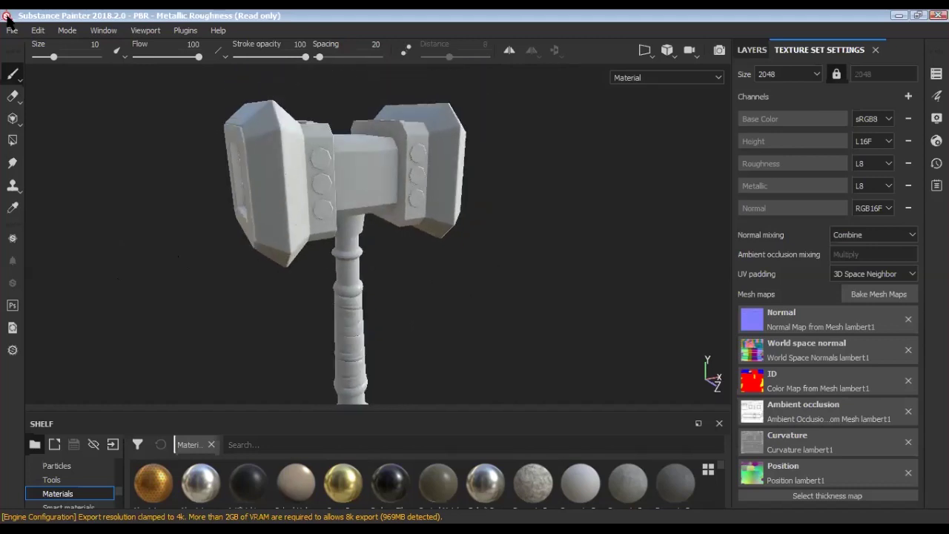
pyautogui.click(753, 49)
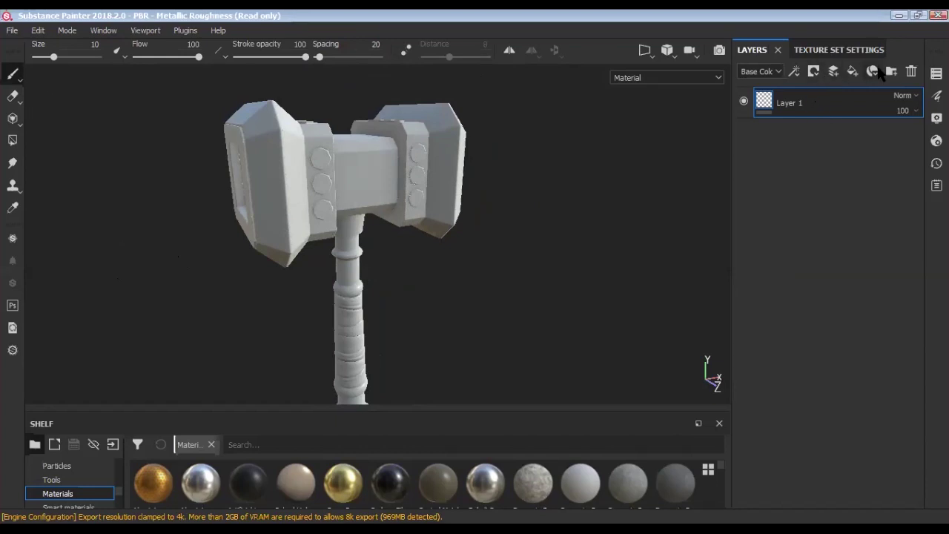
# Delete the empty Layer 1 and enlarge the shelf showing Smart materials.
pyautogui.click(911, 72)
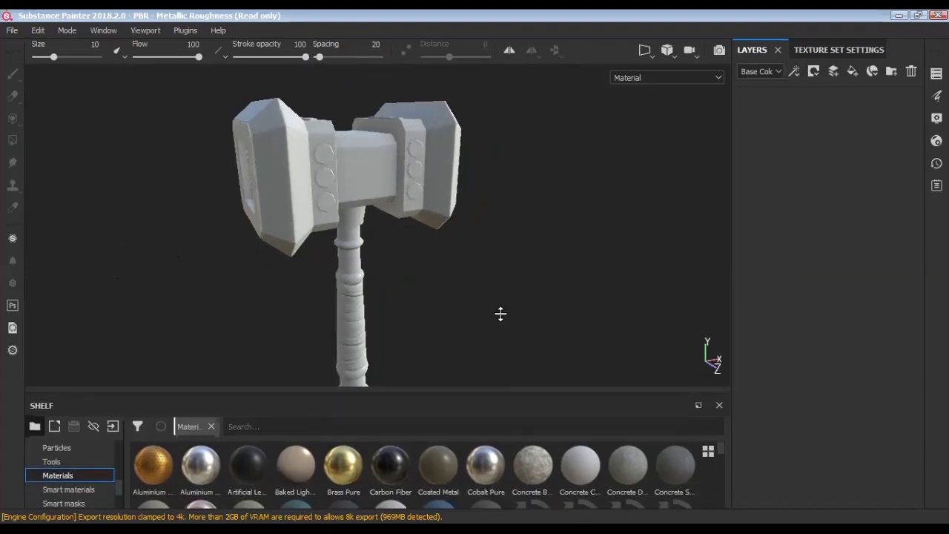
pyautogui.moveTo(499, 410); pyautogui.dragTo(500, 318)
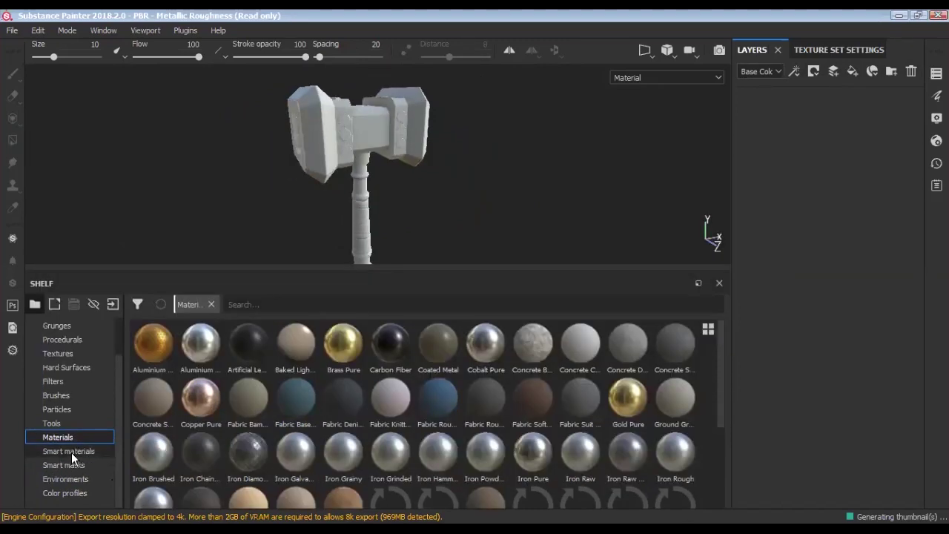
pyautogui.click(75, 451)
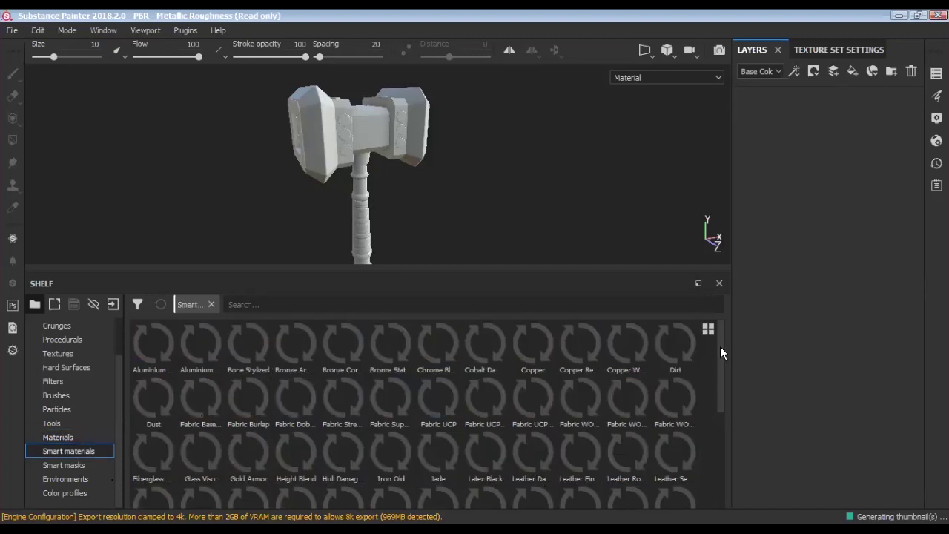
# Scroll the Smart materials list down to the Steel Stained material.
pyautogui.moveTo(719, 413); pyautogui.dragTo(719, 434)
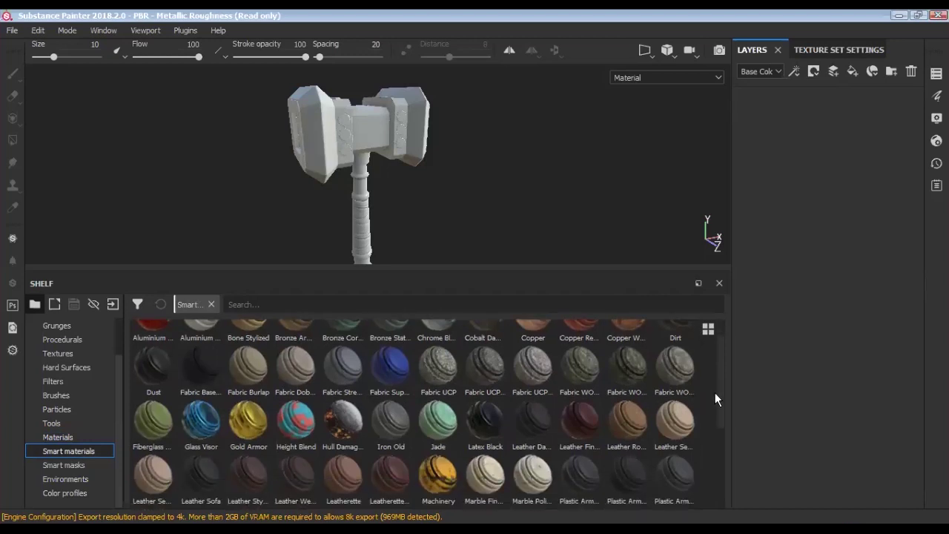
pyautogui.scroll(-3, 720, 383)
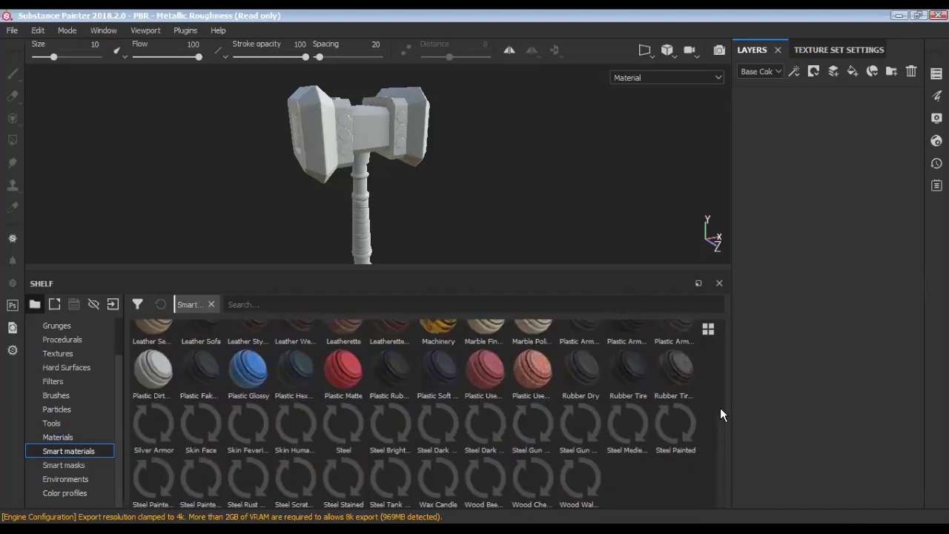
pyautogui.scroll(4, 720, 414)
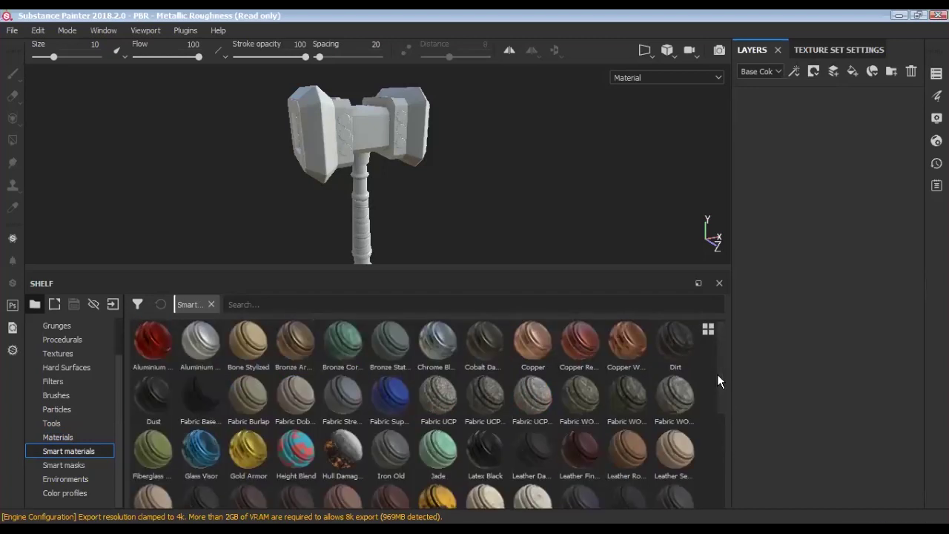
pyautogui.scroll(-4, 717, 374)
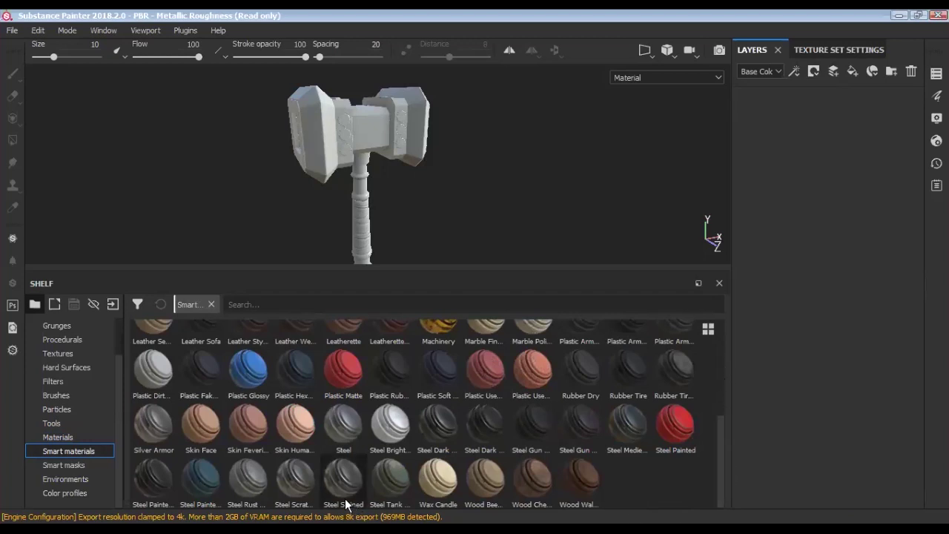
pyautogui.moveTo(343, 481)
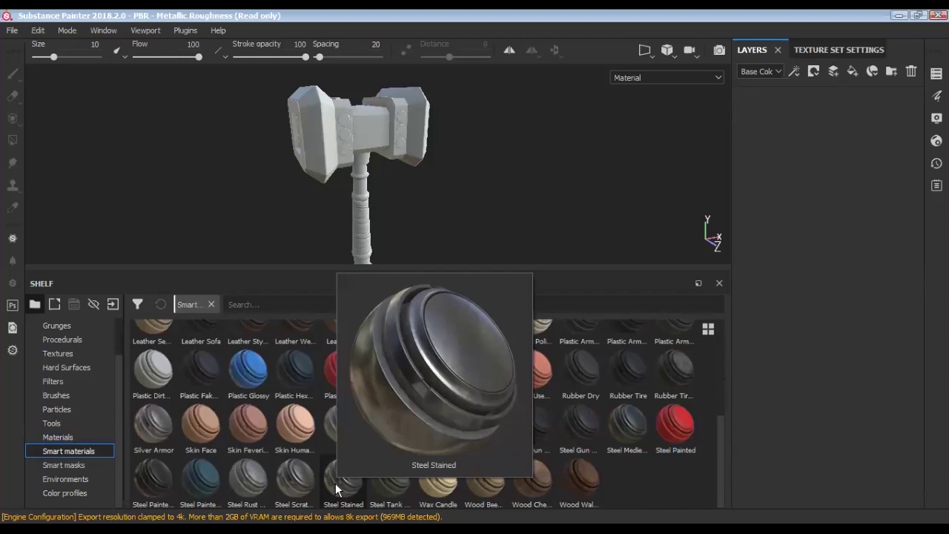
# Drop the Steel Stained smart material onto the hammer and shrink the shelf again.
pyautogui.moveTo(335, 482)
pyautogui.mouseDown()
pyautogui.moveTo(767, 195)
pyautogui.moveTo(342, 172)
pyautogui.mouseUp()
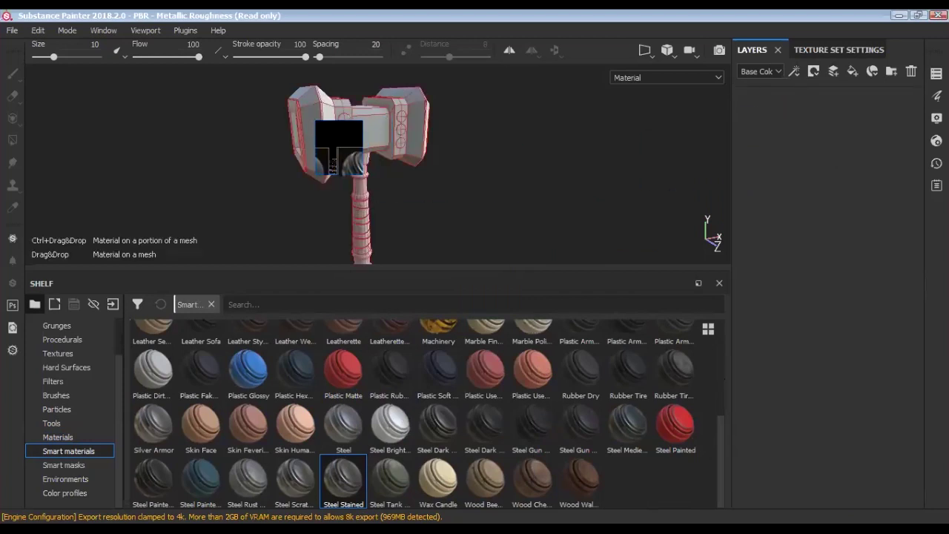
pyautogui.moveTo(334, 166); pyautogui.dragTo(335, 129)
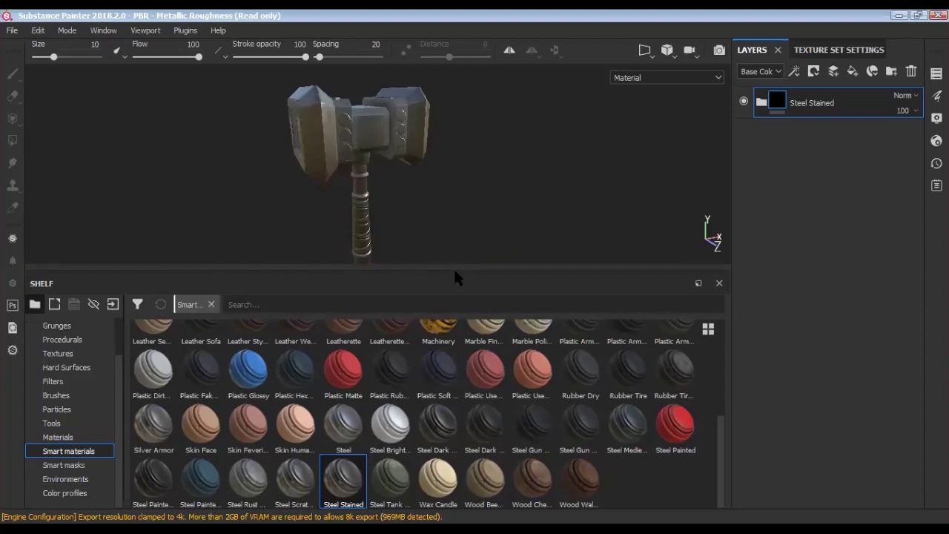
pyautogui.moveTo(455, 273); pyautogui.dragTo(446, 499)
pyautogui.keyDown('alt'); pyautogui.moveTo(463, 333); pyautogui.dragTo(526, 336); pyautogui.keyUp('alt')
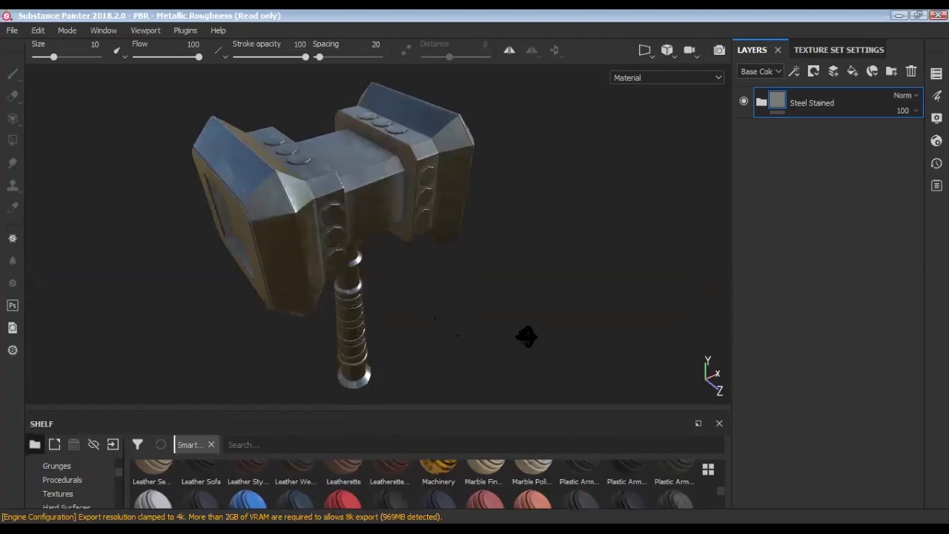
# Orbit around the stained-steel hammer and briefly isolate the handle to inspect it.
pyautogui.moveTo(653, 322)
pyautogui.keyDown('alt'); pyautogui.mouseDown()
pyautogui.moveTo(505, 312)
pyautogui.moveTo(670, 276)
pyautogui.moveTo(563, 288)
pyautogui.mouseUp(); pyautogui.keyUp('alt')
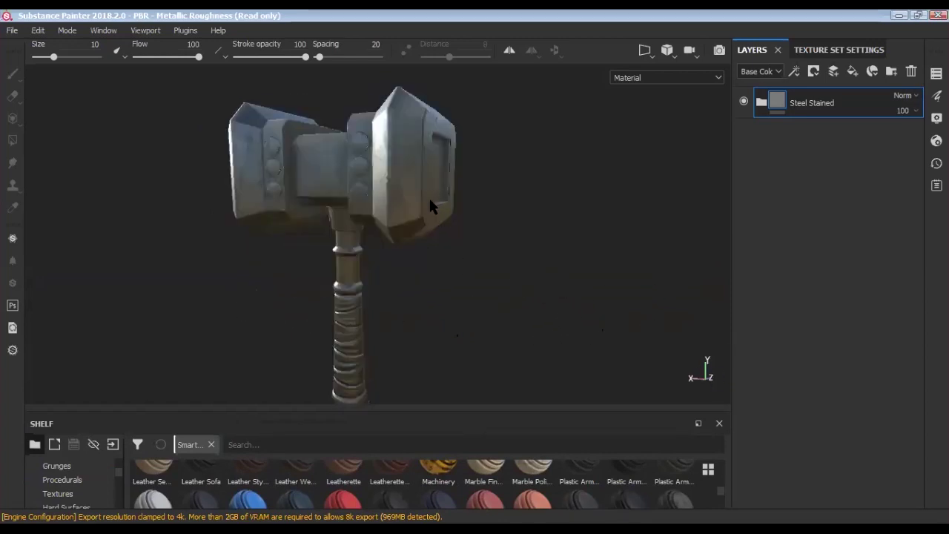
pyautogui.moveTo(469, 286)
pyautogui.keyDown('alt'); pyautogui.mouseDown()
pyautogui.moveTo(479, 333)
pyautogui.moveTo(307, 296)
pyautogui.moveTo(328, 223)
pyautogui.moveTo(454, 256)
pyautogui.mouseUp(); pyautogui.keyUp('alt')
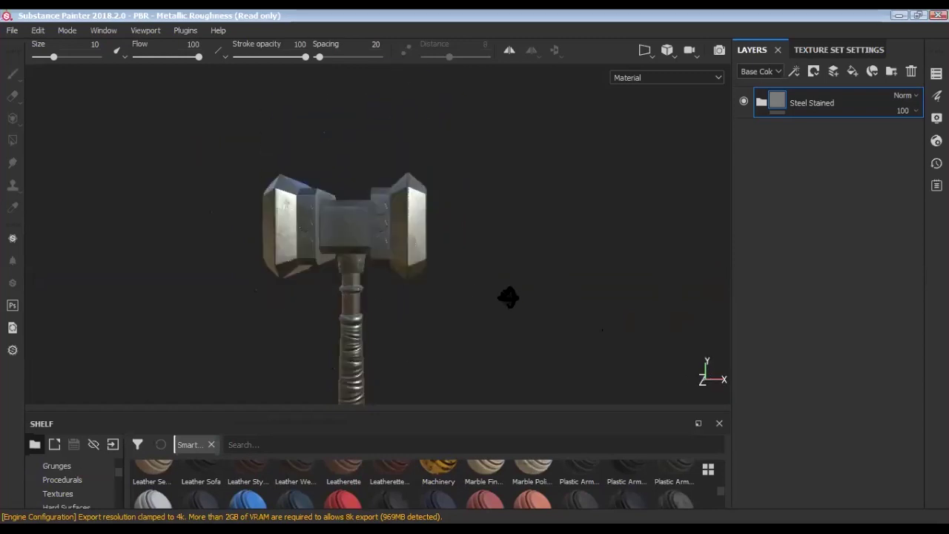
pyautogui.keyDown('alt'); pyautogui.moveTo(420, 194); pyautogui.dragTo(399, 244); pyautogui.keyUp('alt')
pyautogui.moveTo(497, 276)
pyautogui.keyDown('alt'); pyautogui.mouseDown()
pyautogui.moveTo(453, 314)
pyautogui.moveTo(423, 211)
pyautogui.mouseUp(); pyautogui.keyUp('alt')
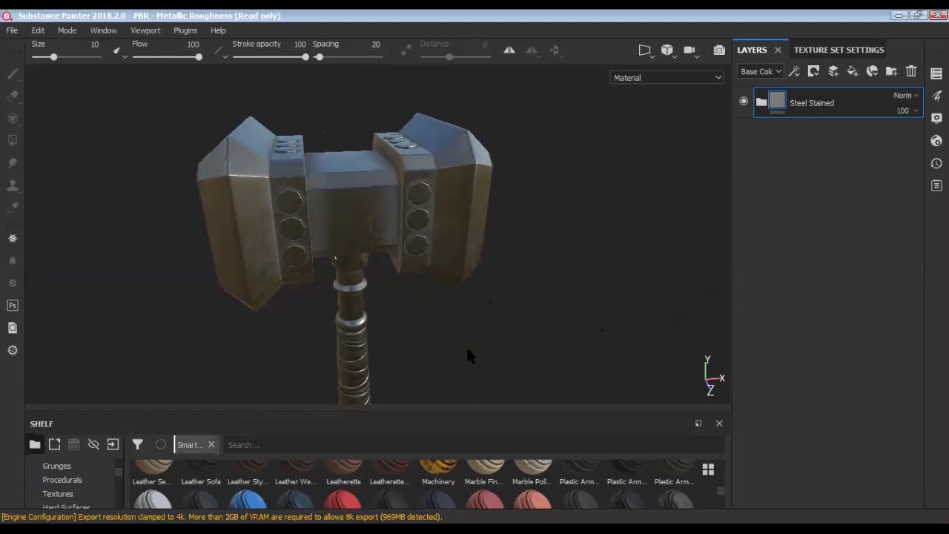
pyautogui.hotkey('alt', 'q')
pyautogui.press('f')
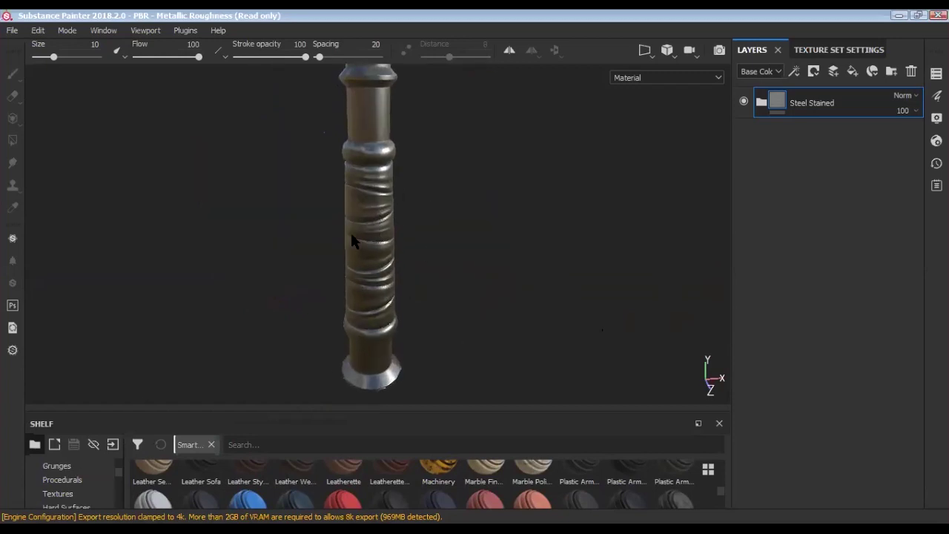
pyautogui.keyDown('alt'); pyautogui.moveTo(519, 286); pyautogui.dragTo(417, 126, button='right'); pyautogui.keyUp('alt')
pyautogui.hotkey('alt', 'q')
pyautogui.keyDown('alt'); pyautogui.moveTo(437, 178); pyautogui.dragTo(482, 333); pyautogui.keyUp('alt')
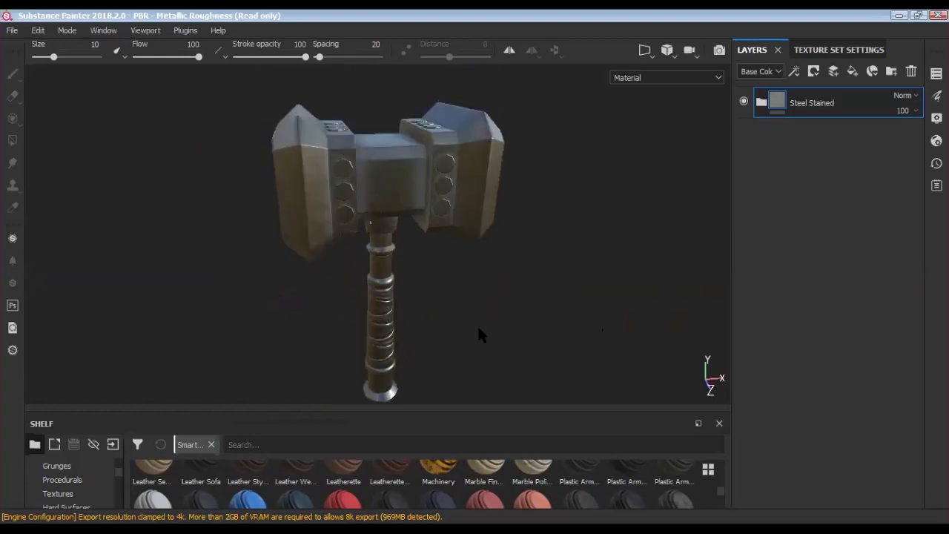
pyautogui.keyDown('alt'); pyautogui.moveTo(486, 286); pyautogui.dragTo(474, 307); pyautogui.keyUp('alt')
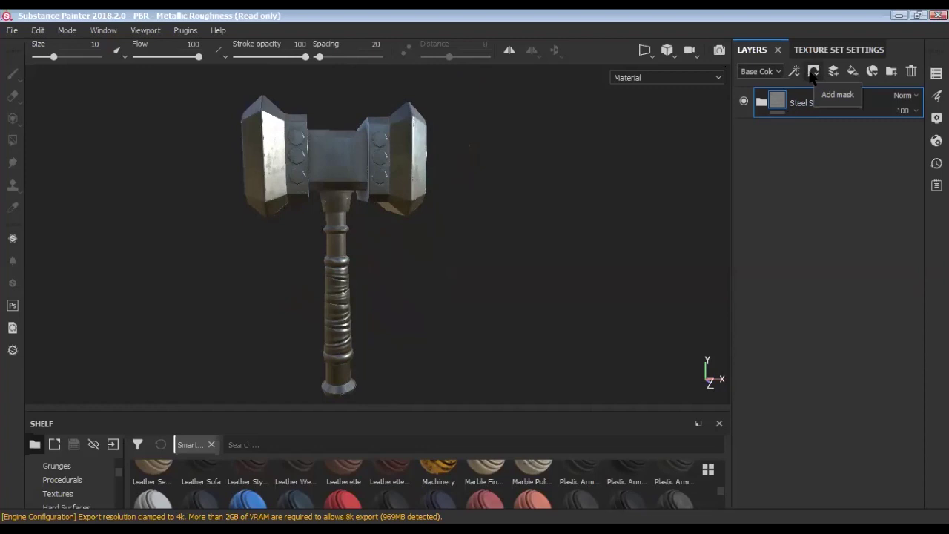
# Give the Steel Stained folder a black mask with a Color selection effect.
pyautogui.click(815, 76)
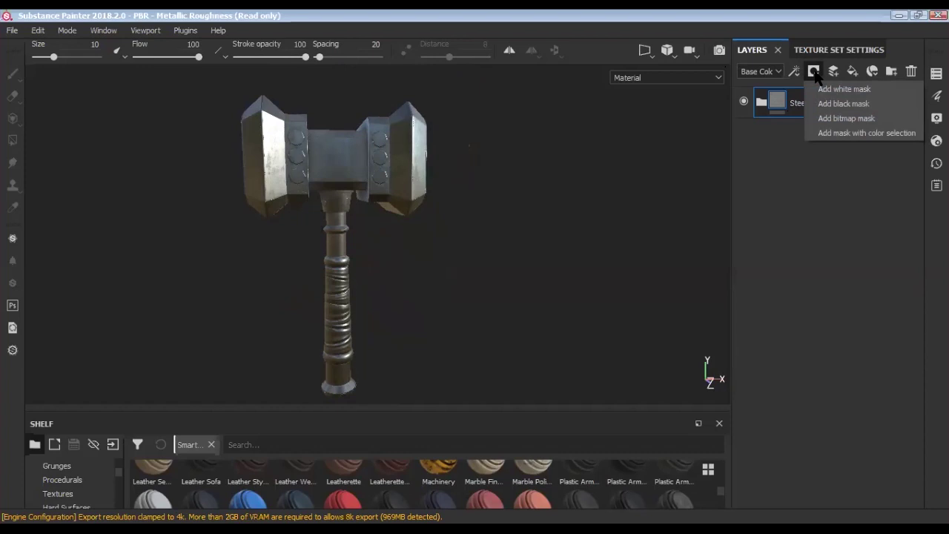
pyautogui.click(844, 133)
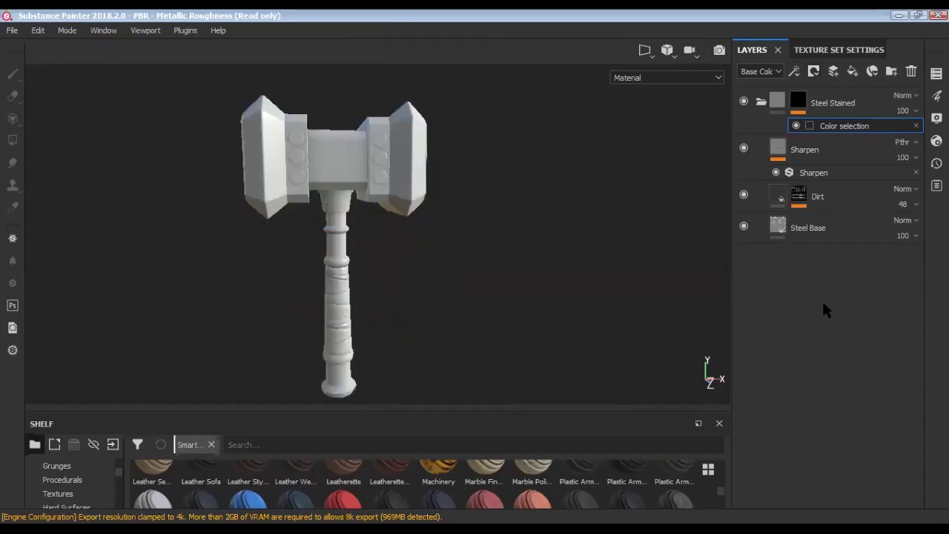
pyautogui.click(798, 100)
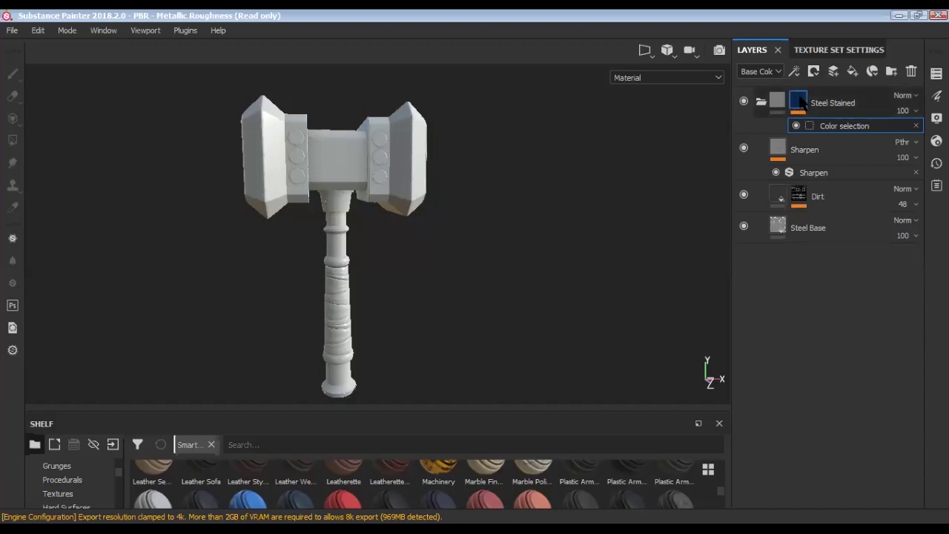
pyautogui.click(800, 102)
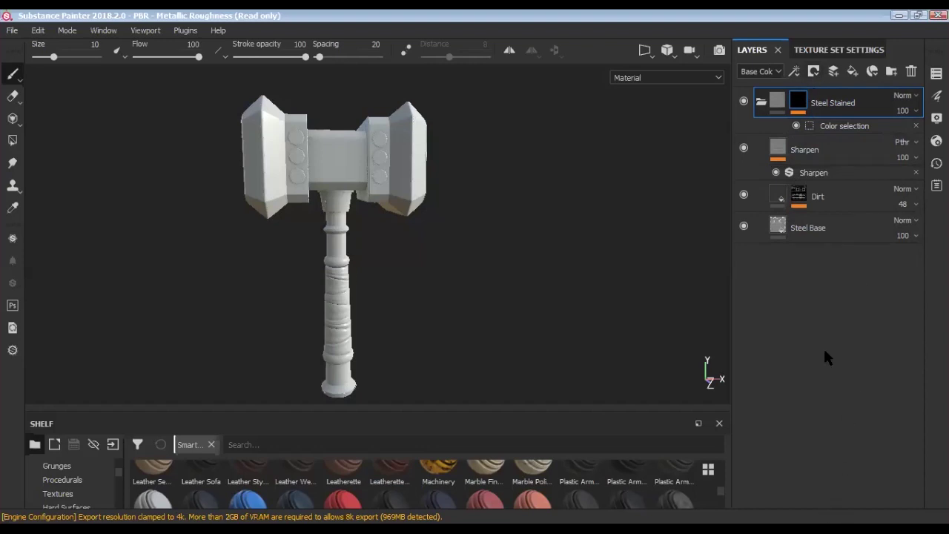
pyautogui.click(778, 102)
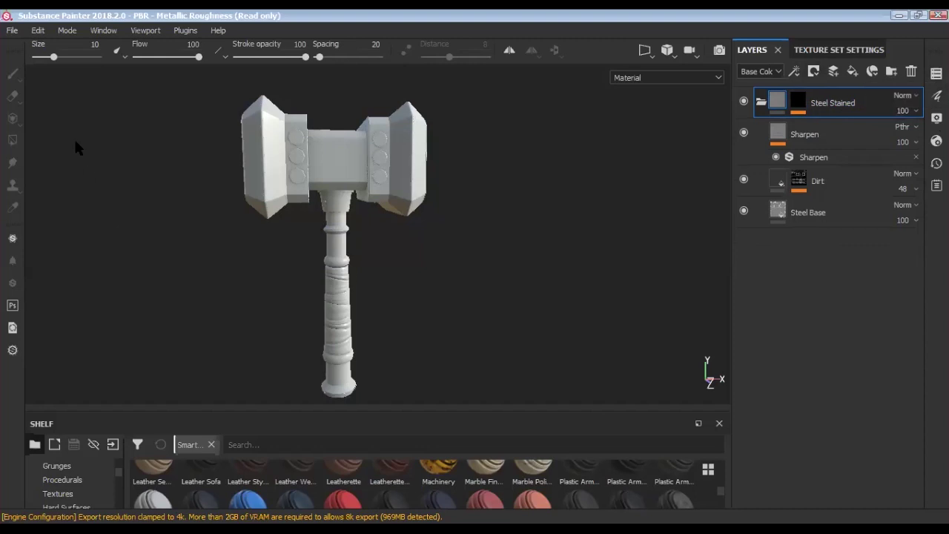
pyautogui.click(104, 30)
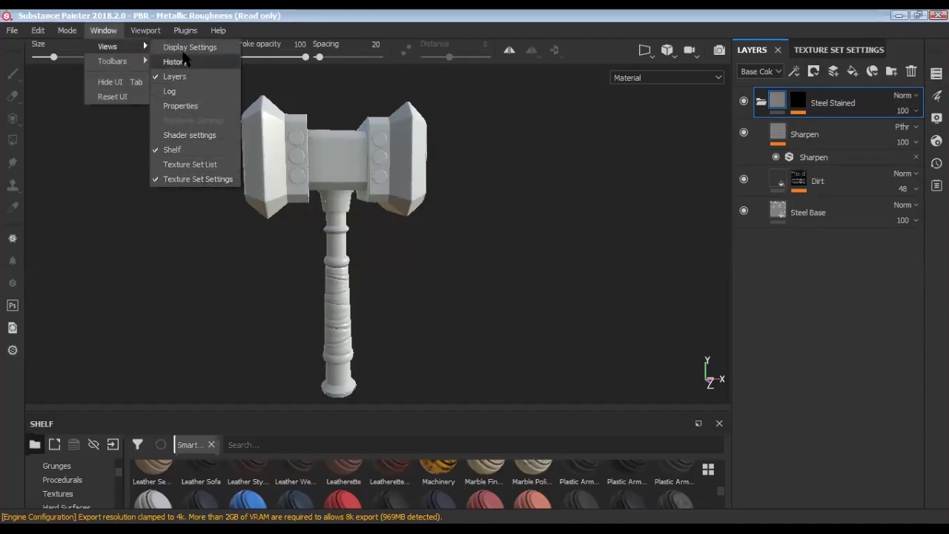
# Show the Properties panel and dock it beneath the layer list.
pyautogui.click(182, 106)
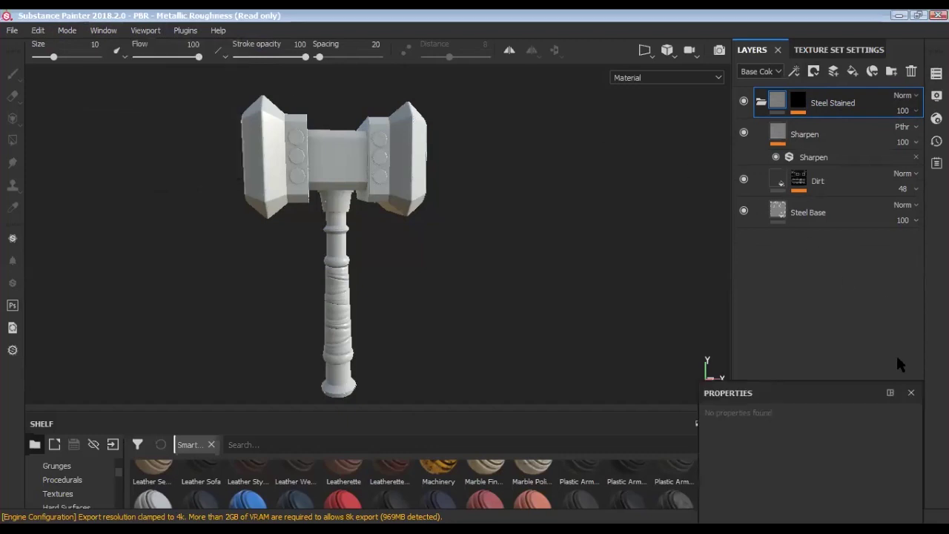
pyautogui.moveTo(805, 386)
pyautogui.mouseDown()
pyautogui.moveTo(841, 333)
pyautogui.moveTo(772, 308)
pyautogui.moveTo(721, 266)
pyautogui.moveTo(789, 414)
pyautogui.mouseUp()
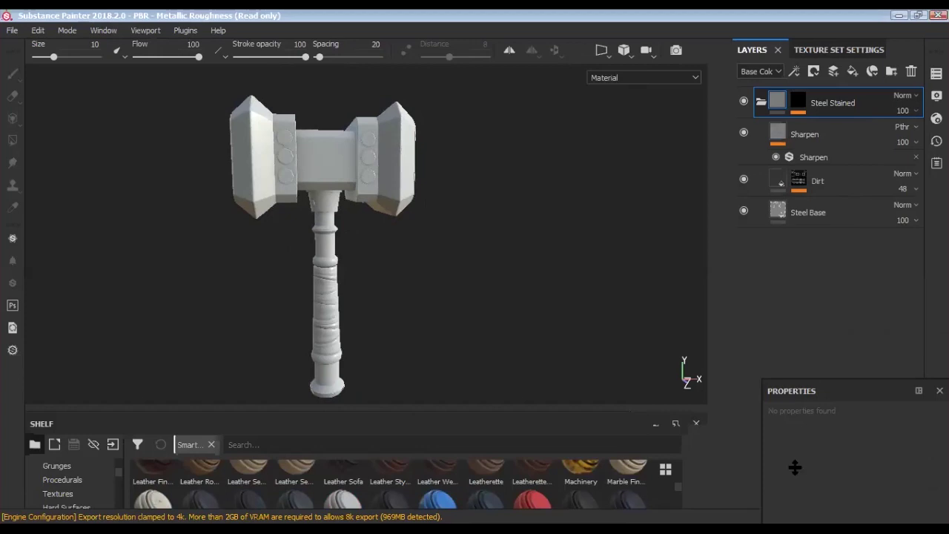
pyautogui.moveTo(794, 467); pyautogui.dragTo(806, 256)
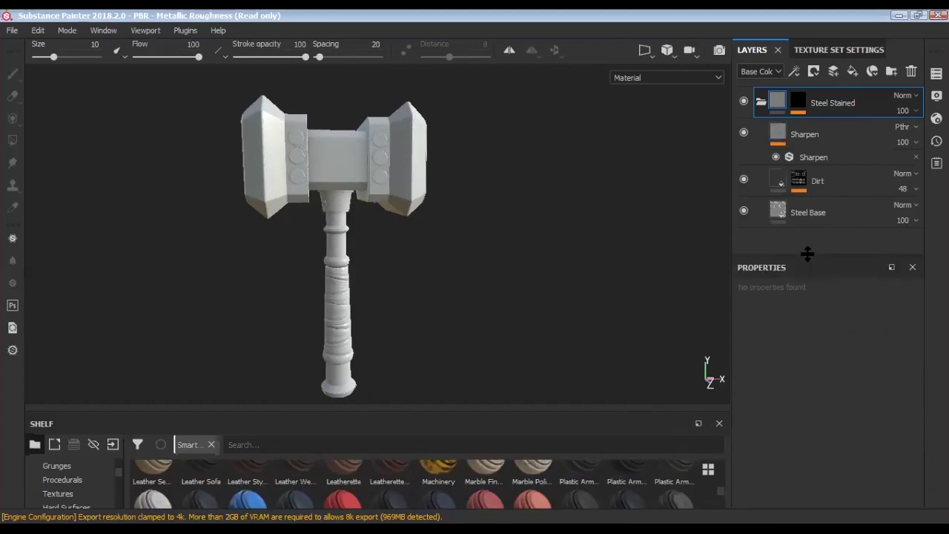
# Display the Color selection effect's ID Mask settings: output 1, hardness 1, tolerance 0.1.
pyautogui.click(798, 103)
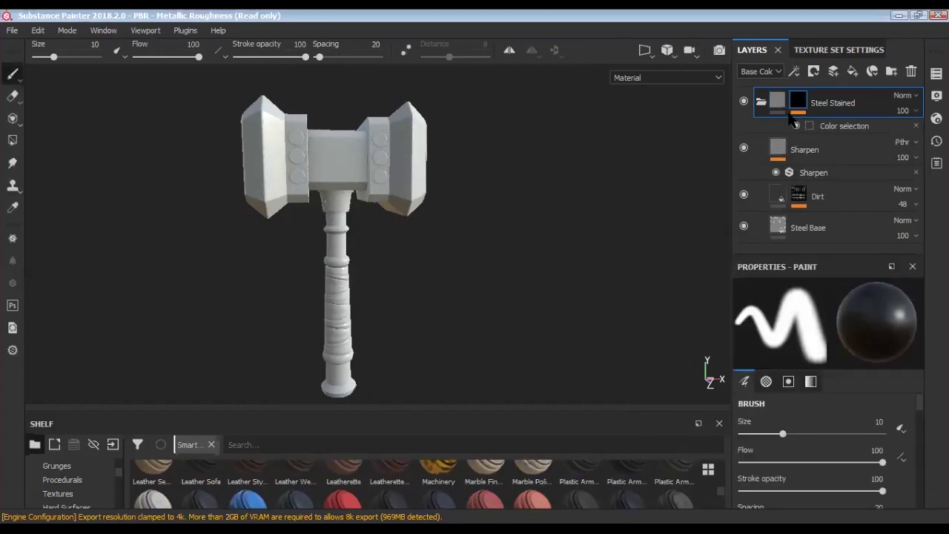
pyautogui.click(778, 106)
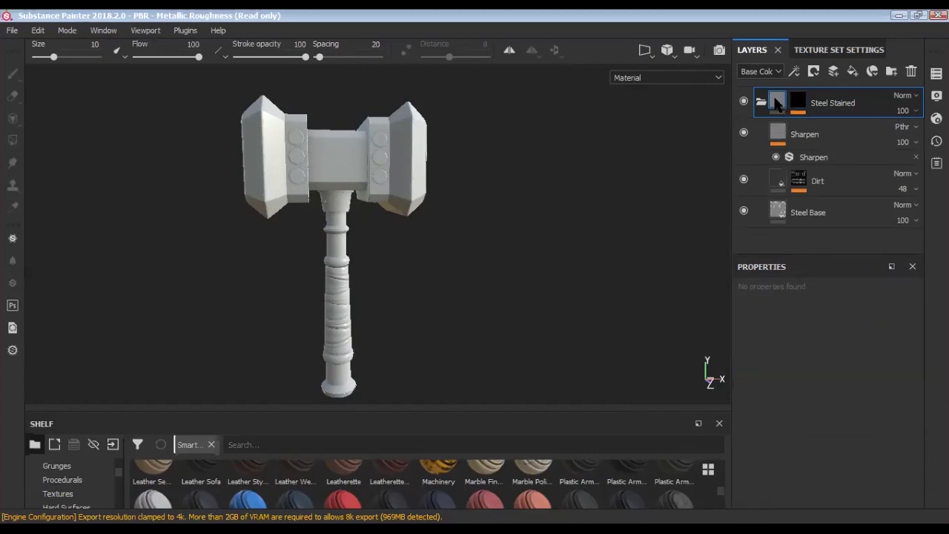
pyautogui.click(761, 102)
pyautogui.click(761, 102)
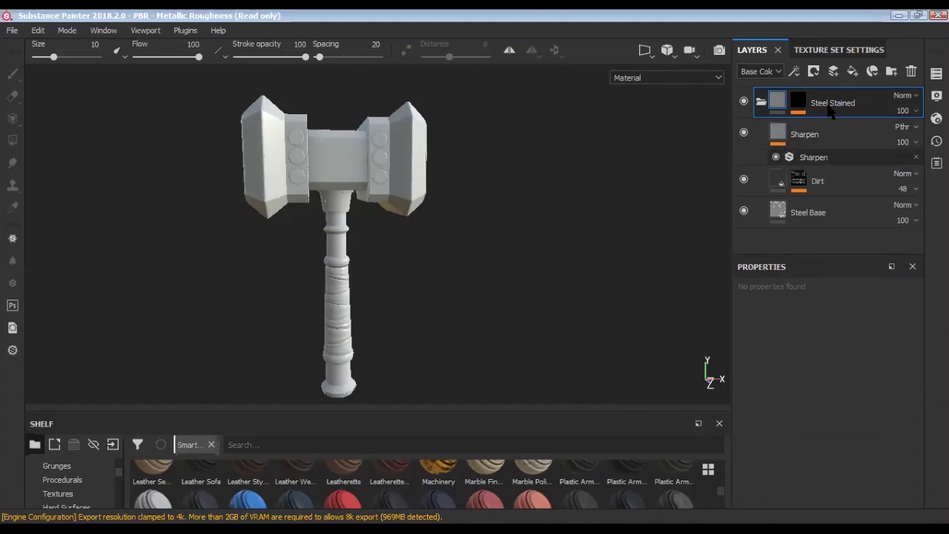
pyautogui.click(798, 105)
pyautogui.click(761, 102)
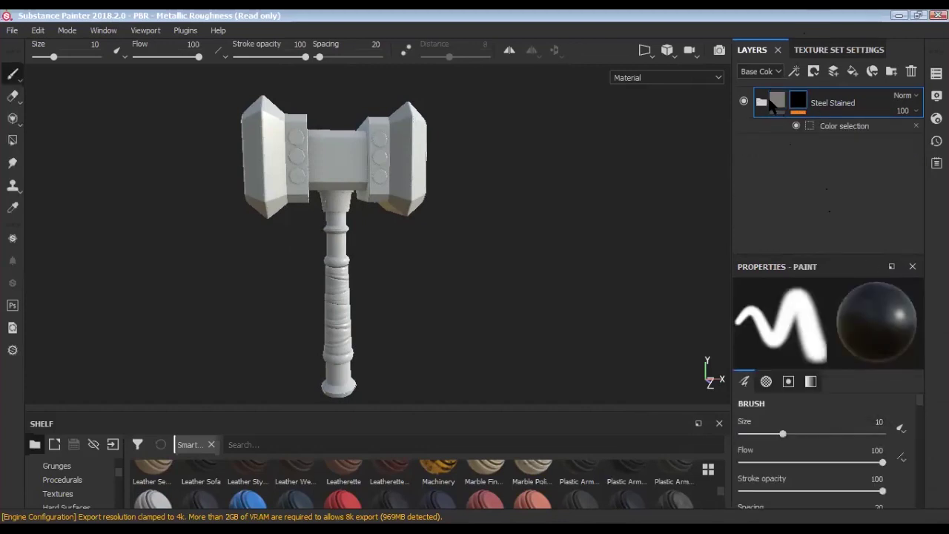
pyautogui.click(841, 129)
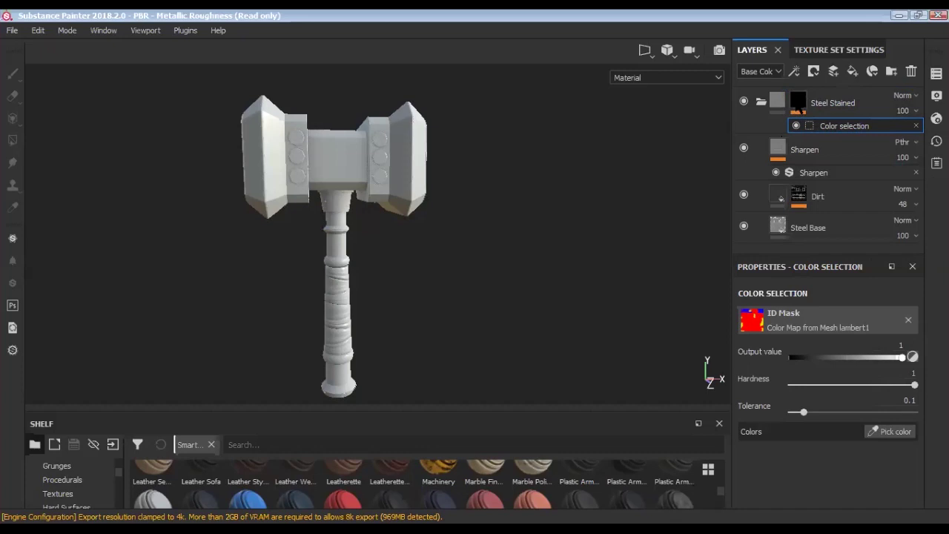
pyautogui.click(779, 106)
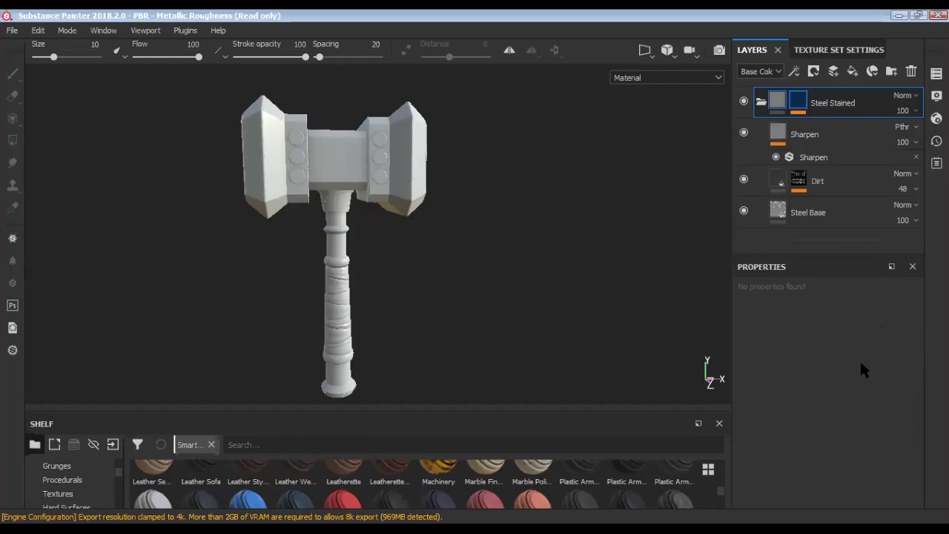
pyautogui.hotkey('ctrl', 'z')
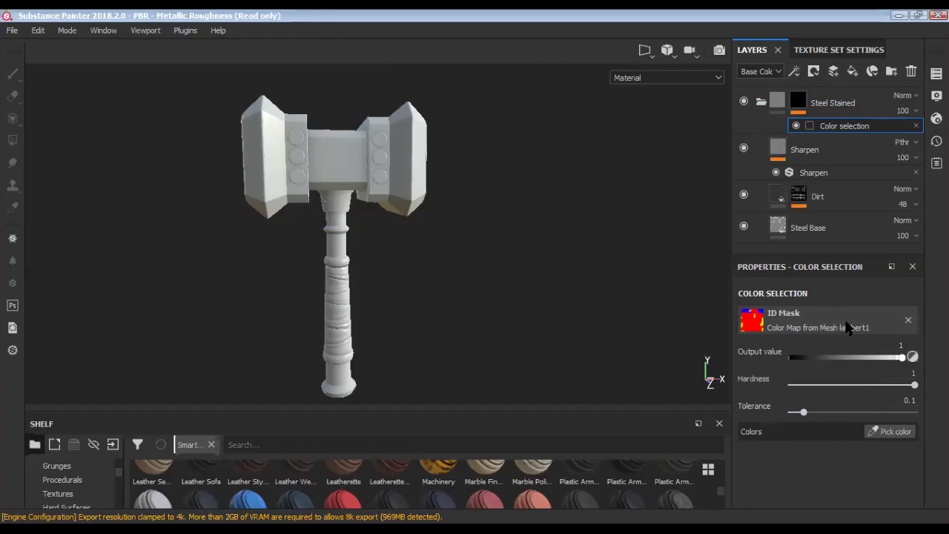
# Pick the red ID colour for the Steel Stained mask and inspect the steel-covered head.
pyautogui.click(888, 432)
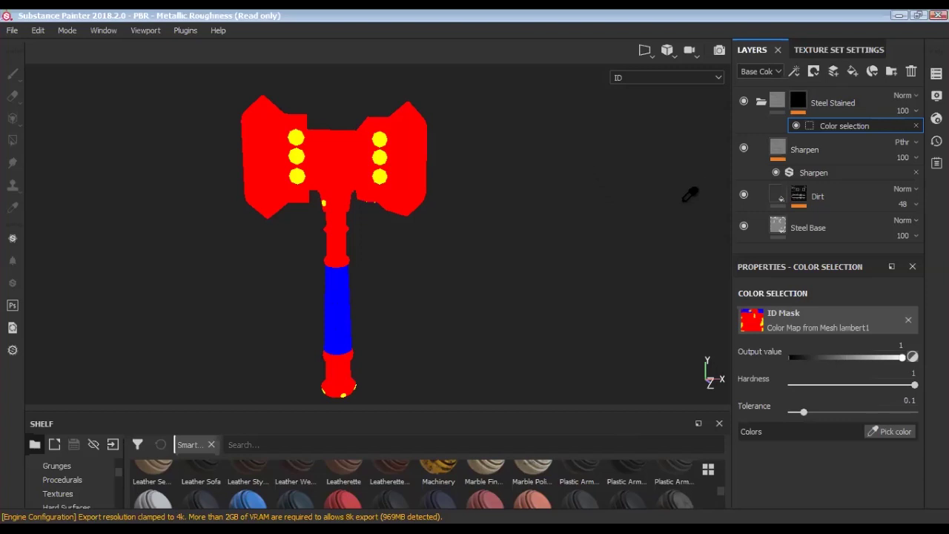
pyautogui.click(413, 152)
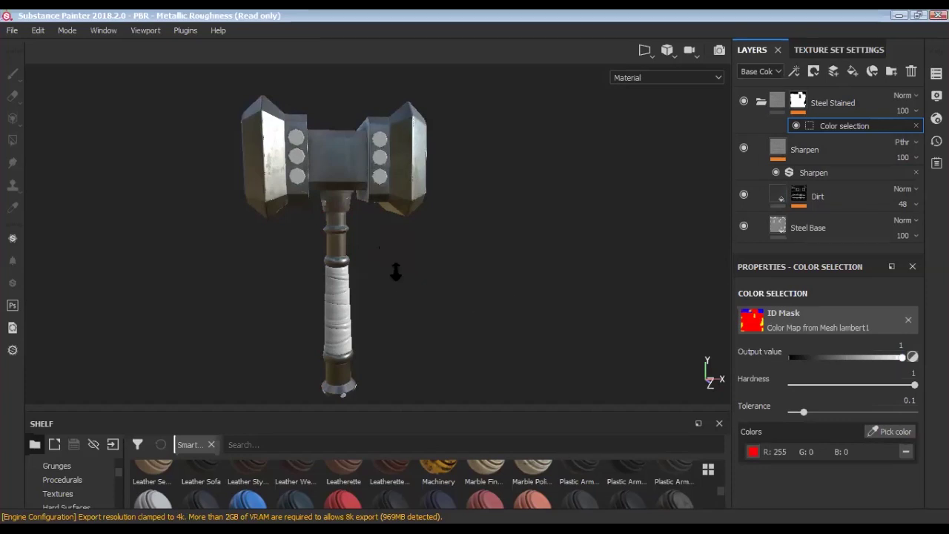
pyautogui.scroll(3, 430, 265)
pyautogui.moveTo(429, 144)
pyautogui.keyDown('alt'); pyautogui.mouseDown()
pyautogui.moveTo(519, 310)
pyautogui.moveTo(506, 288)
pyautogui.moveTo(509, 212)
pyautogui.mouseUp(); pyautogui.keyUp('alt')
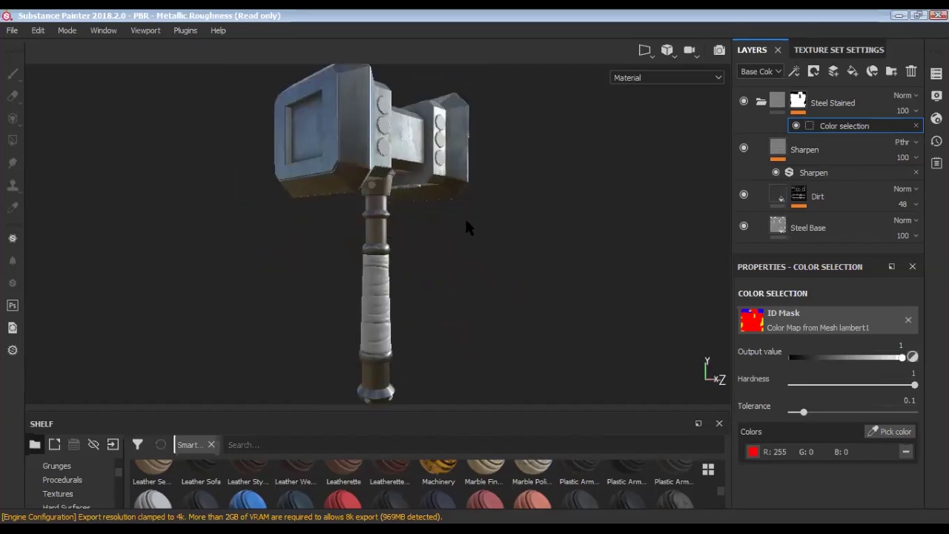
pyautogui.moveTo(532, 271)
pyautogui.keyDown('alt'); pyautogui.mouseDown()
pyautogui.moveTo(537, 299)
pyautogui.moveTo(507, 210)
pyautogui.moveTo(513, 229)
pyautogui.mouseUp(); pyautogui.keyUp('alt')
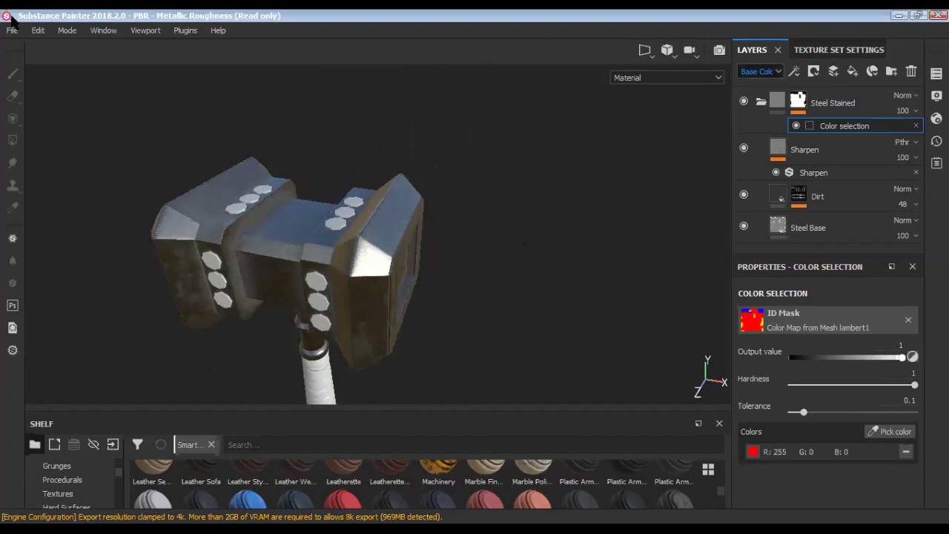
# Collapse the Steel Stained folder and orbit to view the hammer head from above.
pyautogui.click(761, 103)
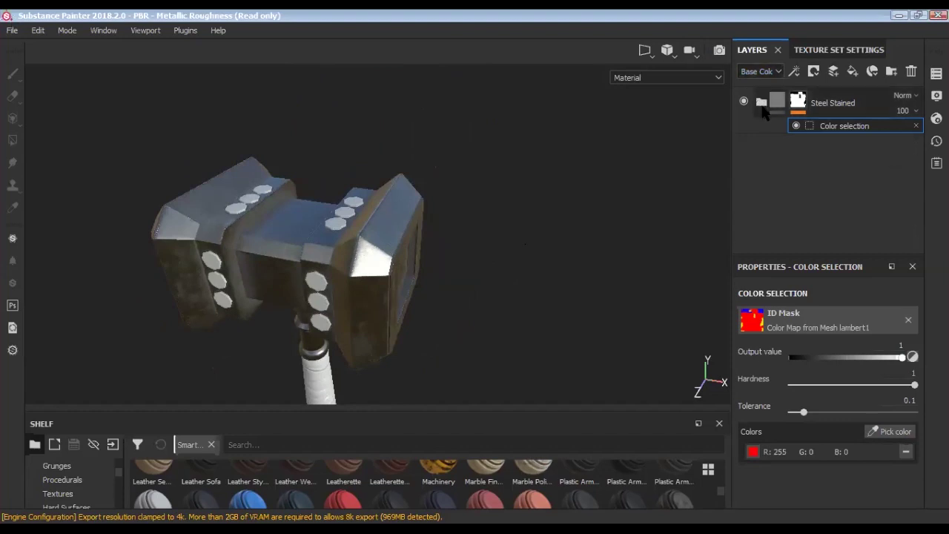
pyautogui.click(761, 104)
pyautogui.click(761, 104)
pyautogui.click(761, 103)
pyautogui.click(761, 103)
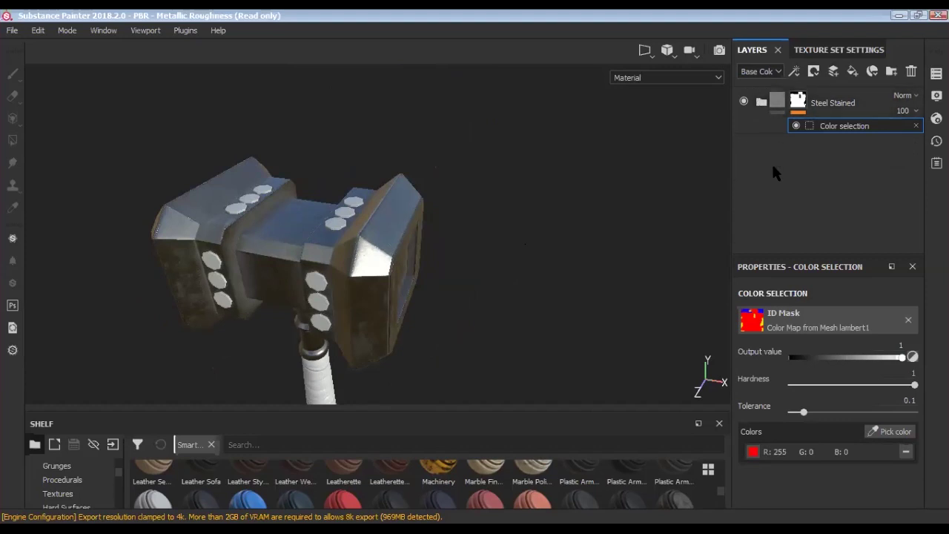
pyautogui.moveTo(475, 311)
pyautogui.keyDown('alt'); pyautogui.mouseDown()
pyautogui.moveTo(509, 201)
pyautogui.moveTo(500, 263)
pyautogui.mouseUp(); pyautogui.keyUp('alt')
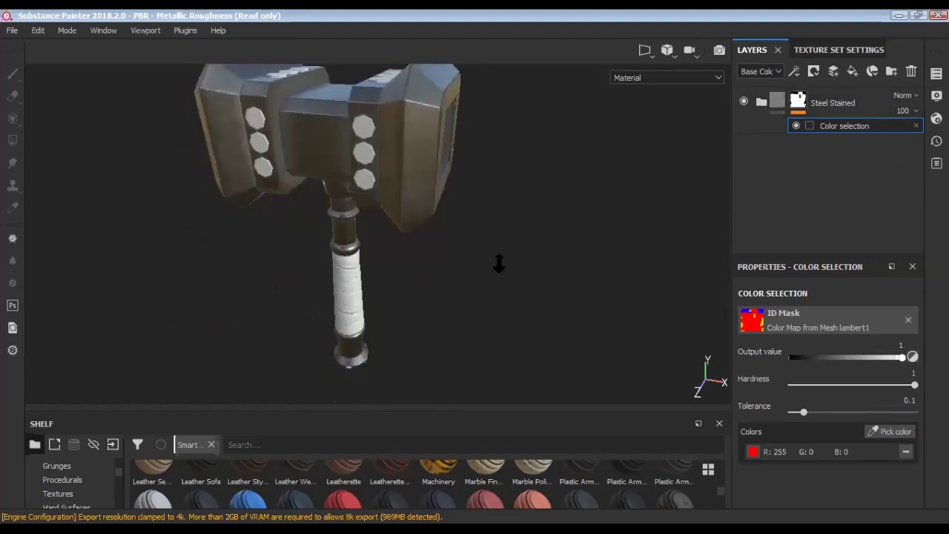
pyautogui.keyDown('alt'); pyautogui.moveTo(451, 282); pyautogui.dragTo(481, 388); pyautogui.keyUp('alt')
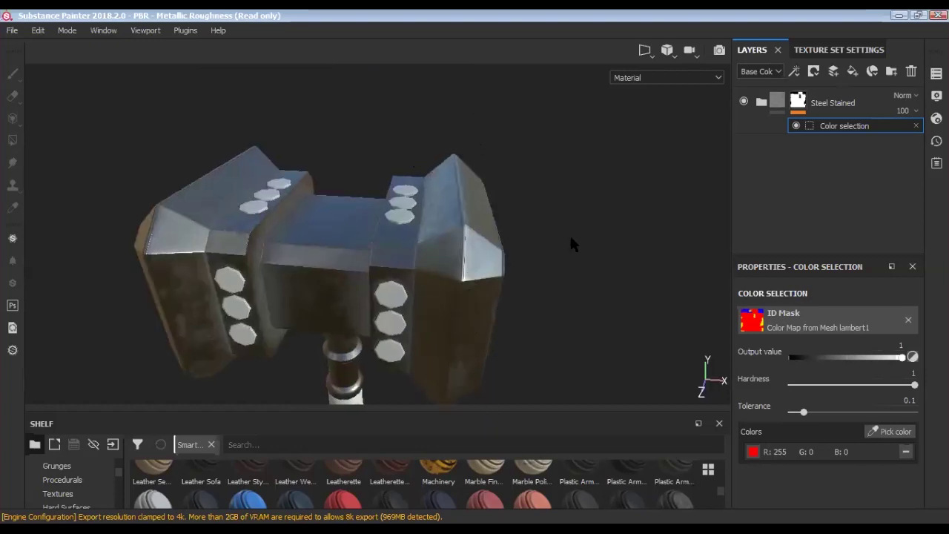
# Drop the Steel Painted smart material from the enlarged shelf onto the hammer.
pyautogui.click(698, 424)
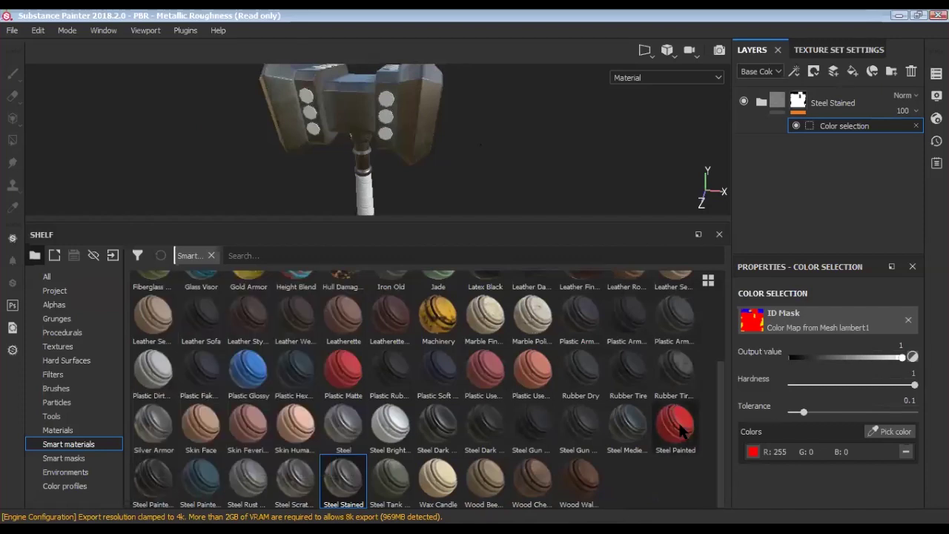
pyautogui.moveTo(675, 426)
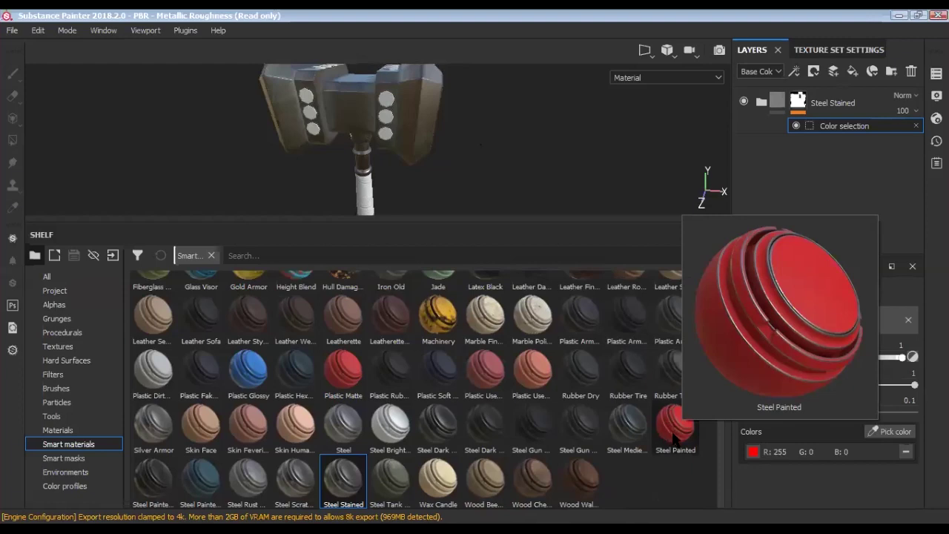
pyautogui.moveTo(673, 439)
pyautogui.mouseDown()
pyautogui.moveTo(623, 282)
pyautogui.moveTo(447, 186)
pyautogui.moveTo(377, 117)
pyautogui.moveTo(402, 125)
pyautogui.mouseUp()
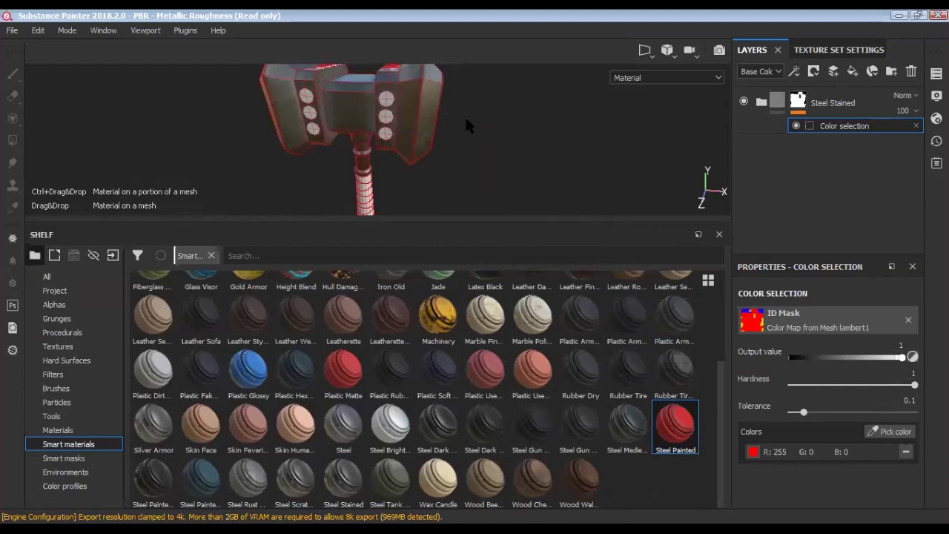
pyautogui.moveTo(466, 119); pyautogui.dragTo(466, 119)
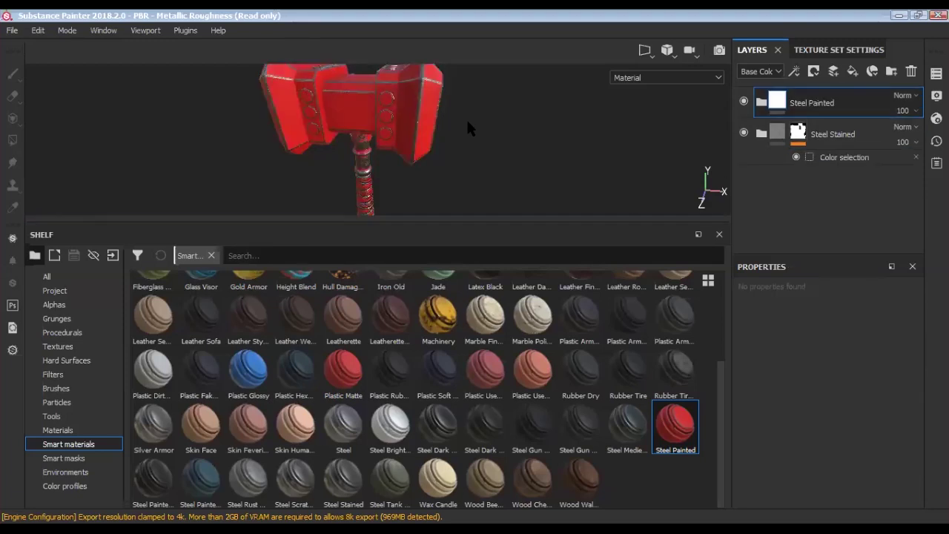
pyautogui.moveTo(428, 221); pyautogui.dragTo(428, 222)
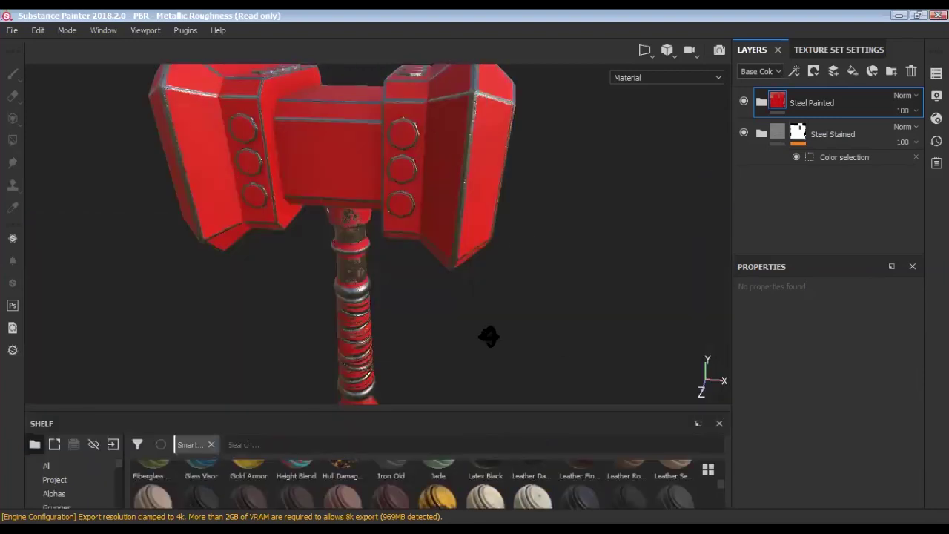
pyautogui.moveTo(265, 293)
pyautogui.keyDown('alt'); pyautogui.mouseDown()
pyautogui.moveTo(364, 314)
pyautogui.moveTo(555, 322)
pyautogui.mouseUp(); pyautogui.keyUp('alt')
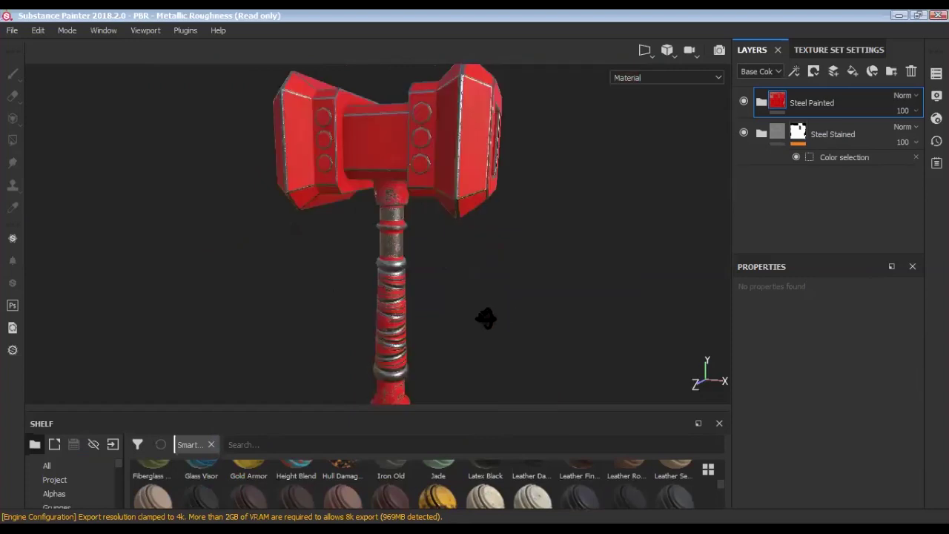
pyautogui.keyDown('alt'); pyautogui.moveTo(485, 318); pyautogui.dragTo(526, 319); pyautogui.keyUp('alt')
pyautogui.keyDown('alt'); pyautogui.moveTo(505, 287); pyautogui.dragTo(517, 301); pyautogui.keyUp('alt')
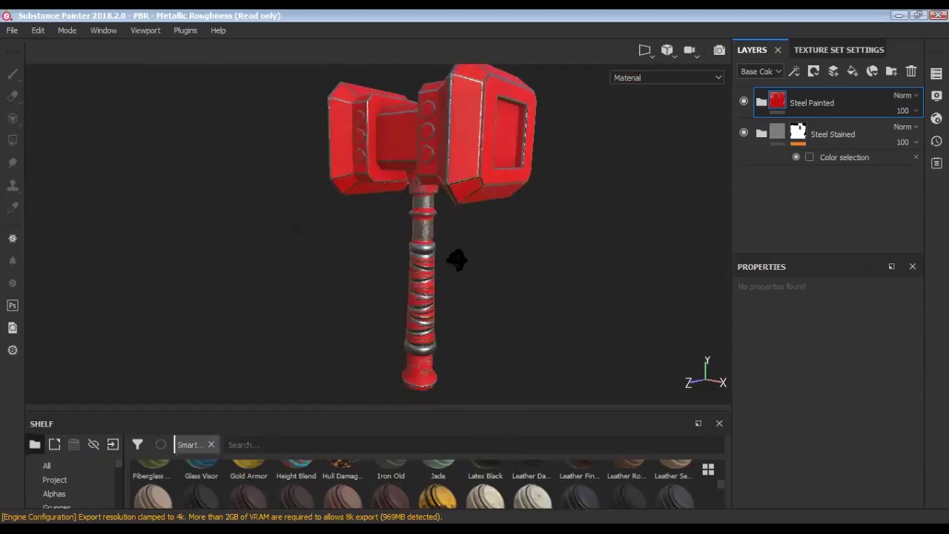
pyautogui.keyDown('alt'); pyautogui.moveTo(312, 195); pyautogui.dragTo(341, 328); pyautogui.keyUp('alt')
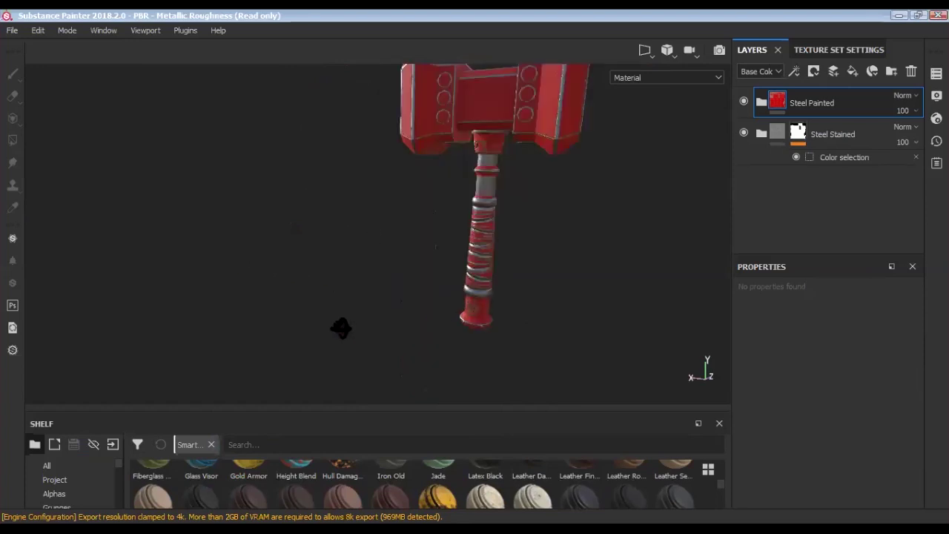
pyautogui.moveTo(275, 324)
pyautogui.keyDown('alt'); pyautogui.mouseDown()
pyautogui.moveTo(449, 233)
pyautogui.moveTo(339, 333)
pyautogui.mouseUp(); pyautogui.keyUp('alt')
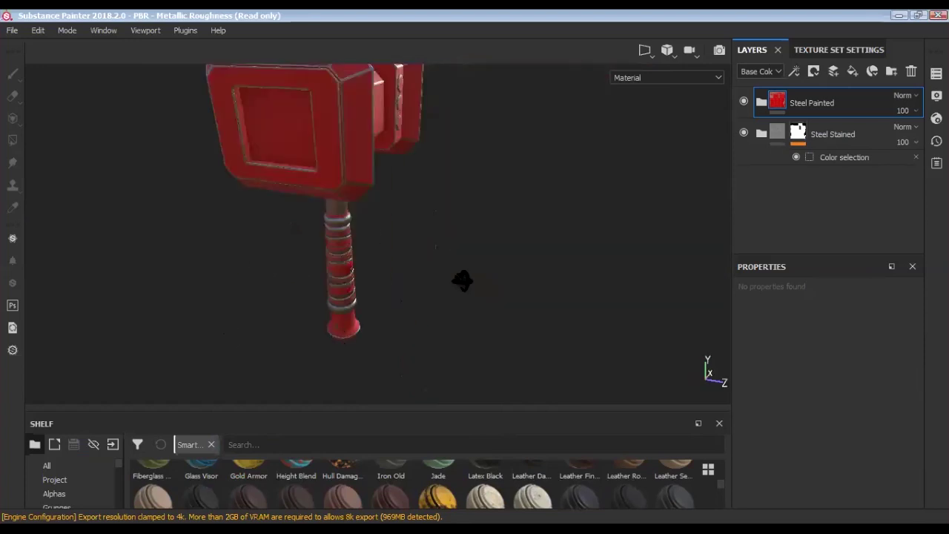
pyautogui.keyDown('alt'); pyautogui.moveTo(245, 276); pyautogui.dragTo(591, 213); pyautogui.keyUp('alt')
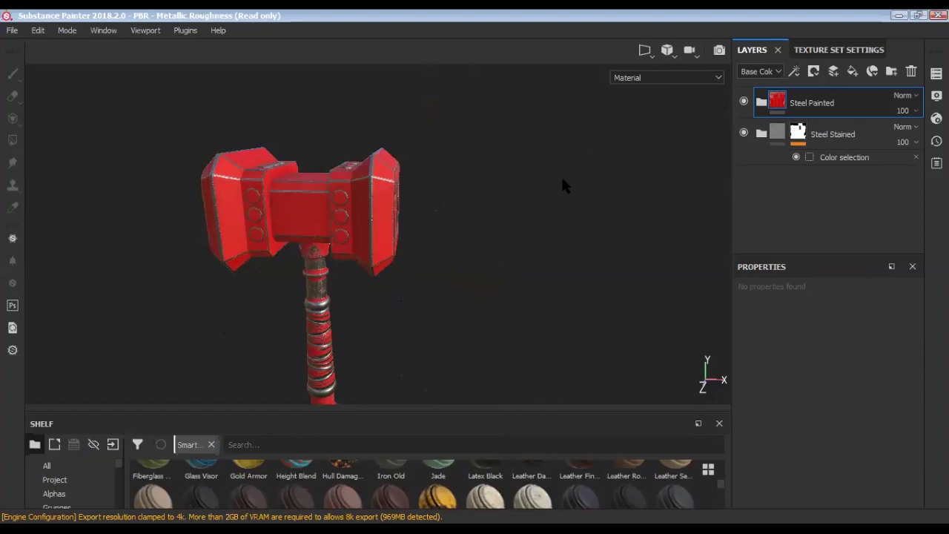
pyautogui.keyDown('alt'); pyautogui.moveTo(539, 193); pyautogui.dragTo(532, 201); pyautogui.keyUp('alt')
pyautogui.keyDown('alt'); pyautogui.moveTo(540, 238); pyautogui.dragTo(515, 154, button='right'); pyautogui.keyUp('alt')
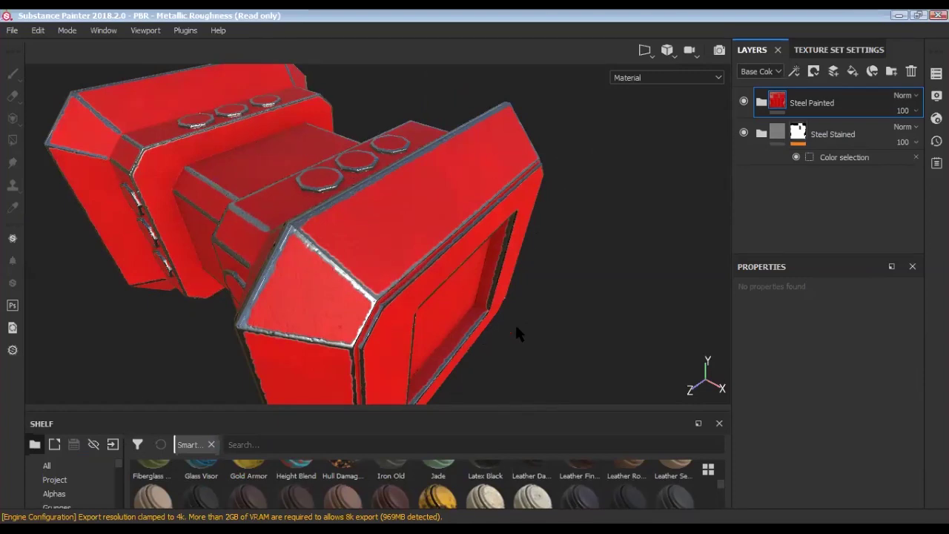
pyautogui.keyDown('alt'); pyautogui.moveTo(517, 334); pyautogui.dragTo(572, 333); pyautogui.keyUp('alt')
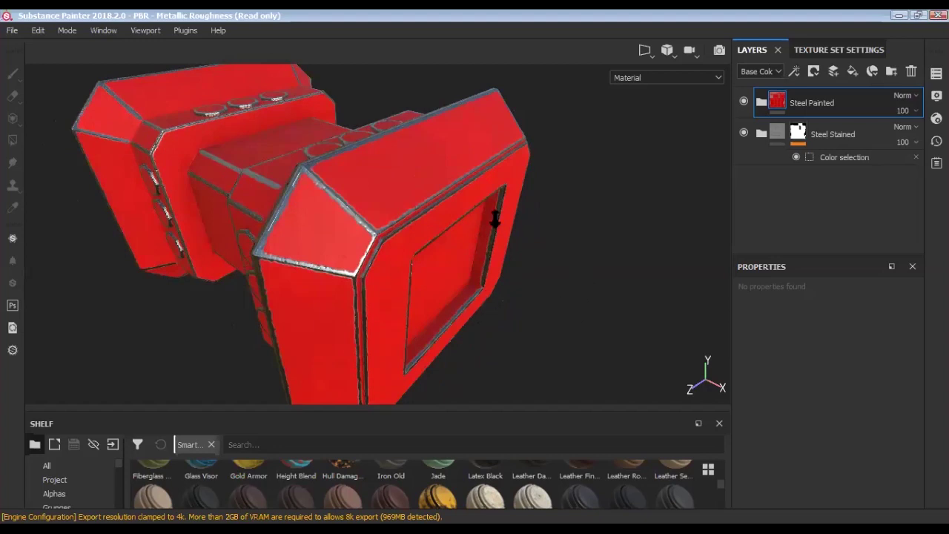
pyautogui.keyDown('alt'); pyautogui.moveTo(437, 145); pyautogui.dragTo(454, 288); pyautogui.keyUp('alt')
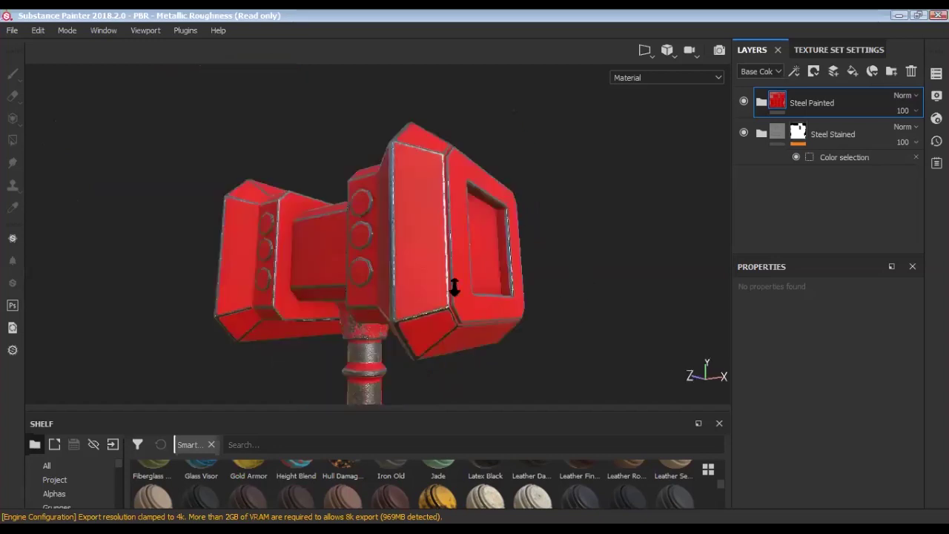
pyautogui.keyDown('alt'); pyautogui.moveTo(455, 288); pyautogui.dragTo(433, 215, button='right'); pyautogui.keyUp('alt')
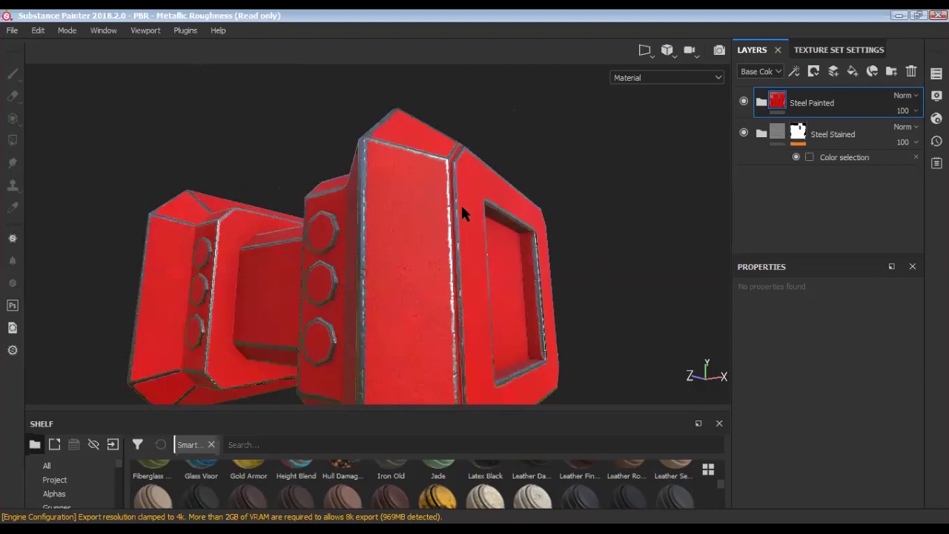
pyautogui.keyDown('alt'); pyautogui.moveTo(606, 264); pyautogui.dragTo(545, 175); pyautogui.keyUp('alt')
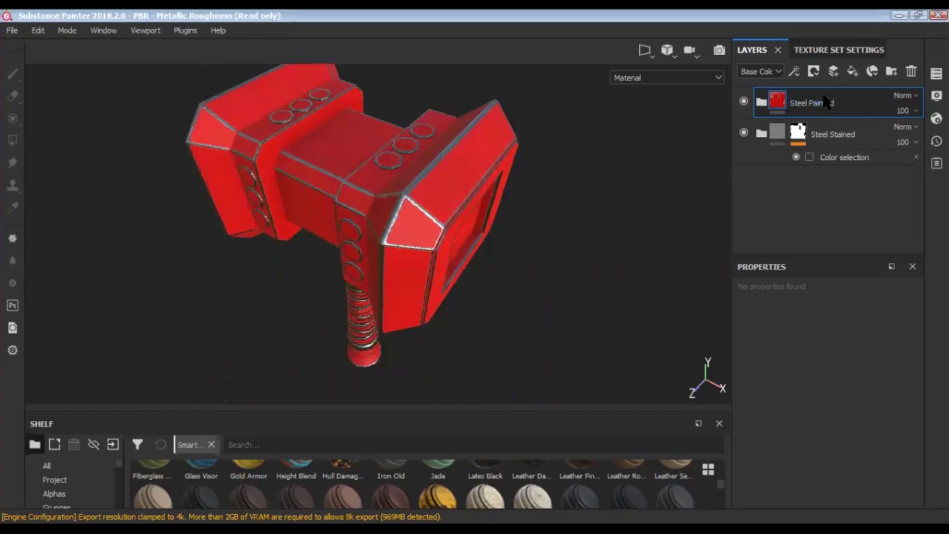
# Name the layer Steel Painted and mask it to the yellow stud ID colour.
pyautogui.press('Return')
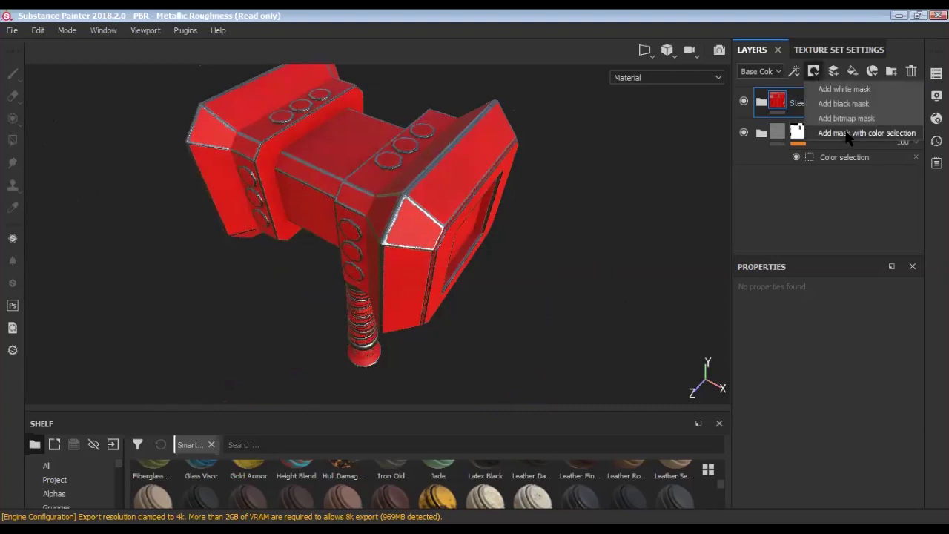
pyautogui.click(847, 135)
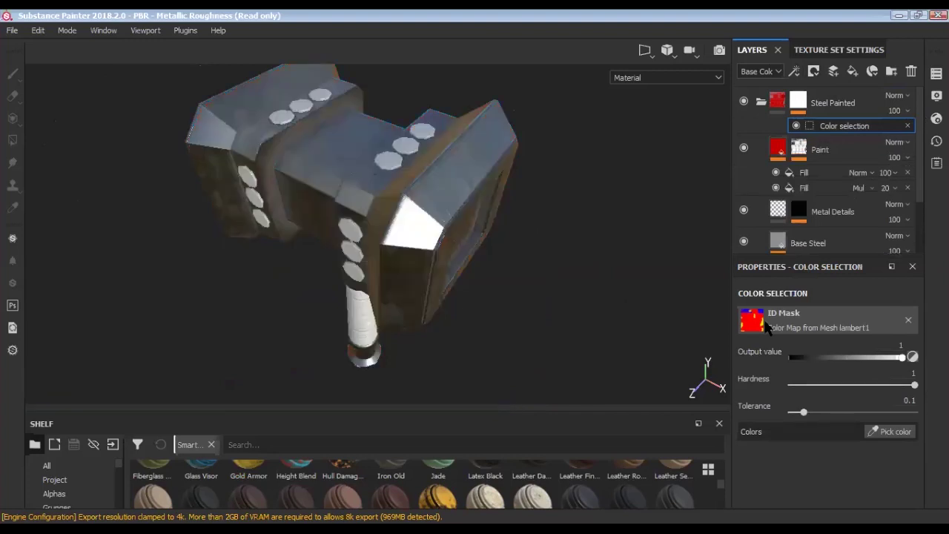
pyautogui.keyDown('alt'); pyautogui.moveTo(490, 333); pyautogui.dragTo(542, 259); pyautogui.keyUp('alt')
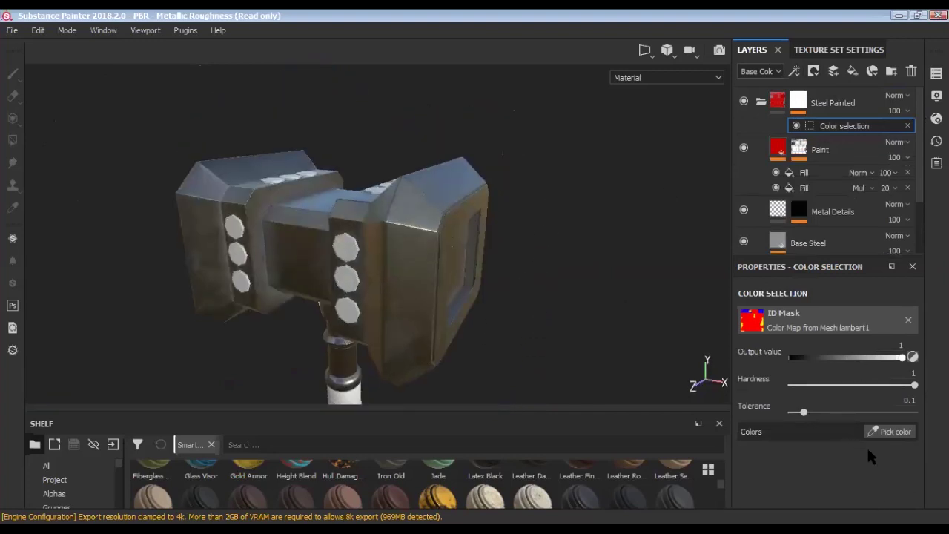
pyautogui.click(884, 433)
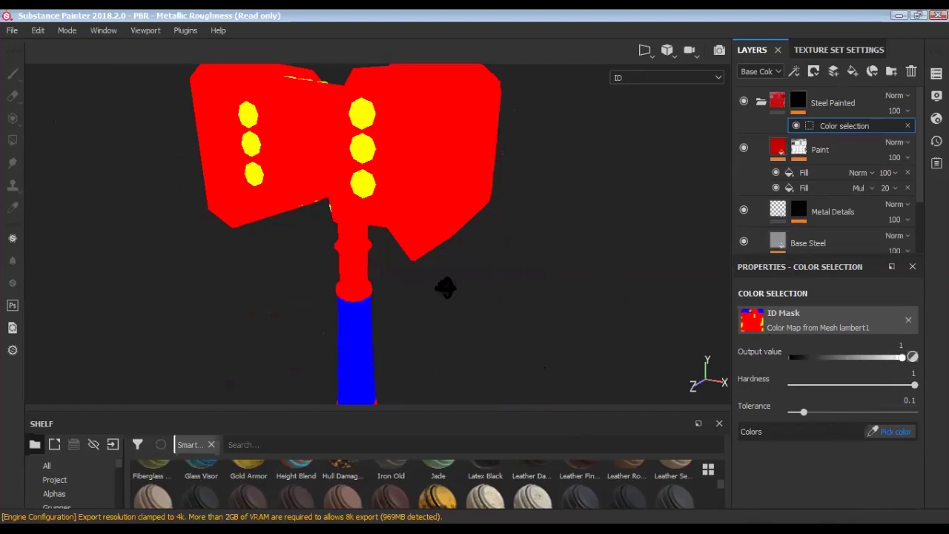
pyautogui.click(517, 170)
# Inspect the red studs and grip, then search the shelf for 'fab'.
pyautogui.moveTo(517, 169)
pyautogui.keyDown('alt'); pyautogui.mouseDown()
pyautogui.moveTo(547, 267)
pyautogui.moveTo(511, 180)
pyautogui.moveTo(527, 264)
pyautogui.mouseUp(); pyautogui.keyUp('alt')
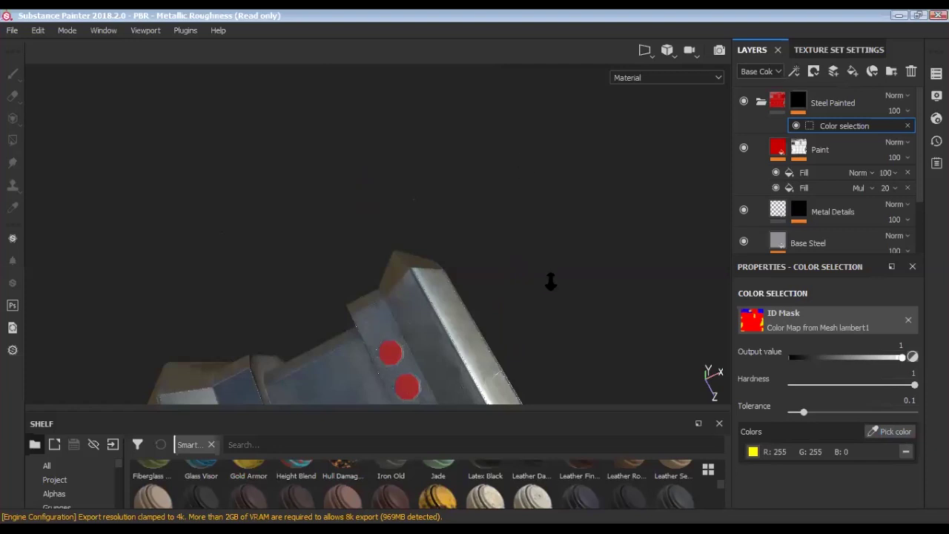
pyautogui.press('f')
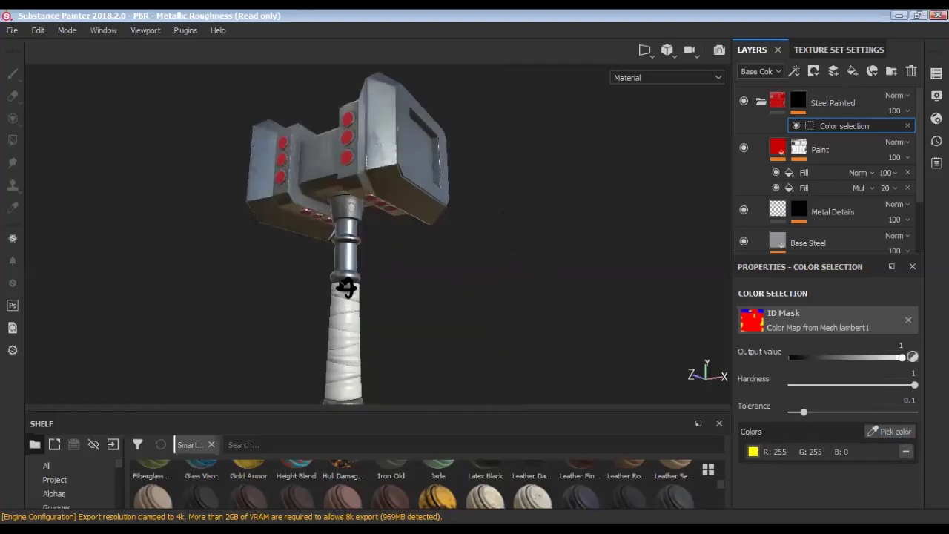
pyautogui.keyDown('alt'); pyautogui.moveTo(509, 303); pyautogui.dragTo(492, 335); pyautogui.keyUp('alt')
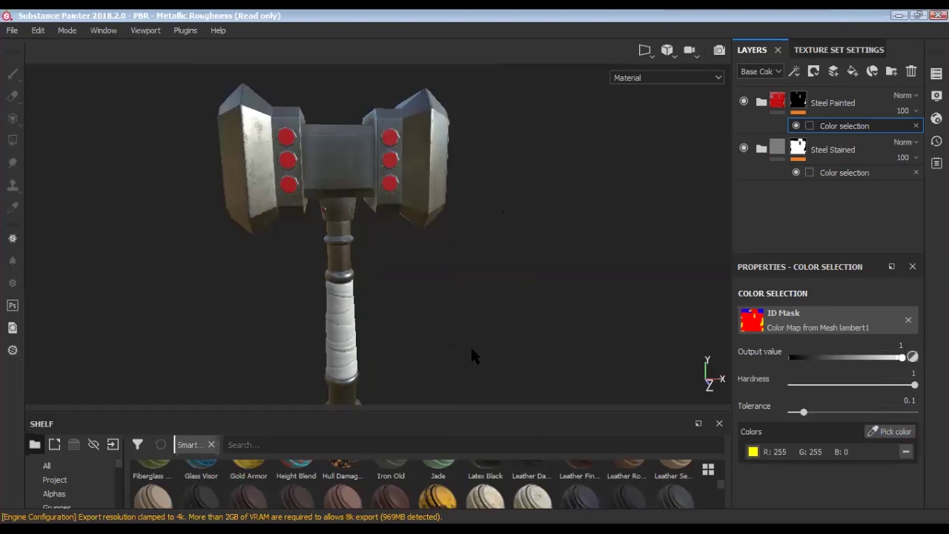
pyautogui.moveTo(370, 314); pyautogui.dragTo(420, 212, button='middle')
pyautogui.scroll(3, 391, 307)
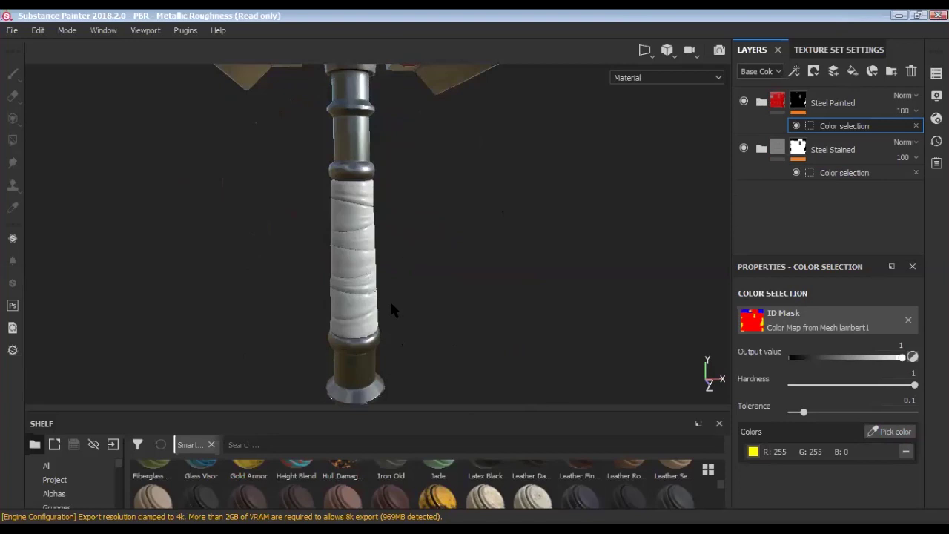
pyautogui.keyDown('alt'); pyautogui.moveTo(408, 229); pyautogui.dragTo(419, 230, button='right'); pyautogui.keyUp('alt')
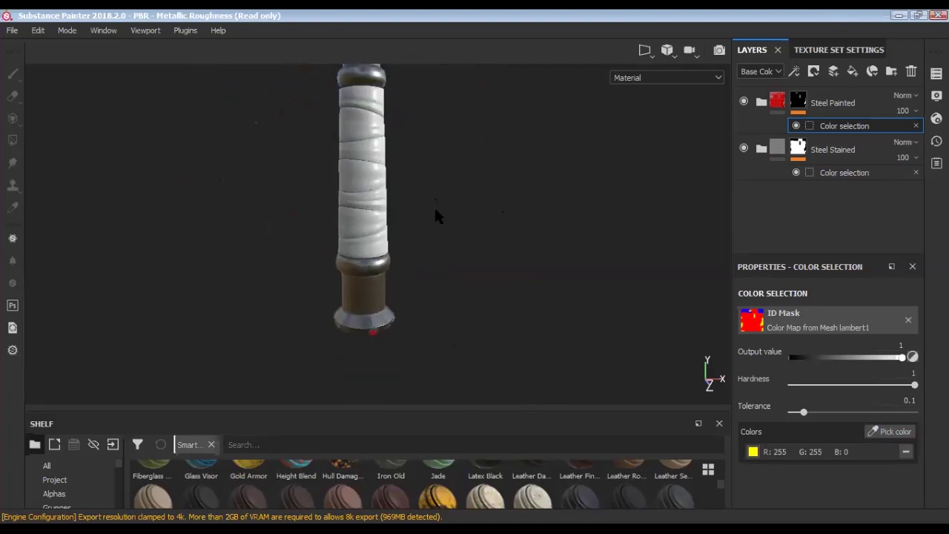
pyautogui.scroll(-2, 434, 205)
pyautogui.click(245, 445)
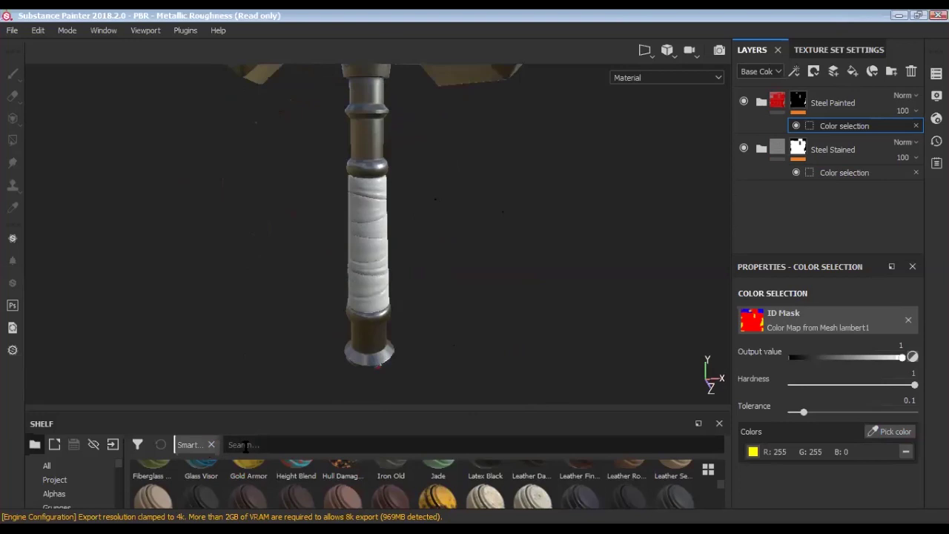
pyautogui.write('f')
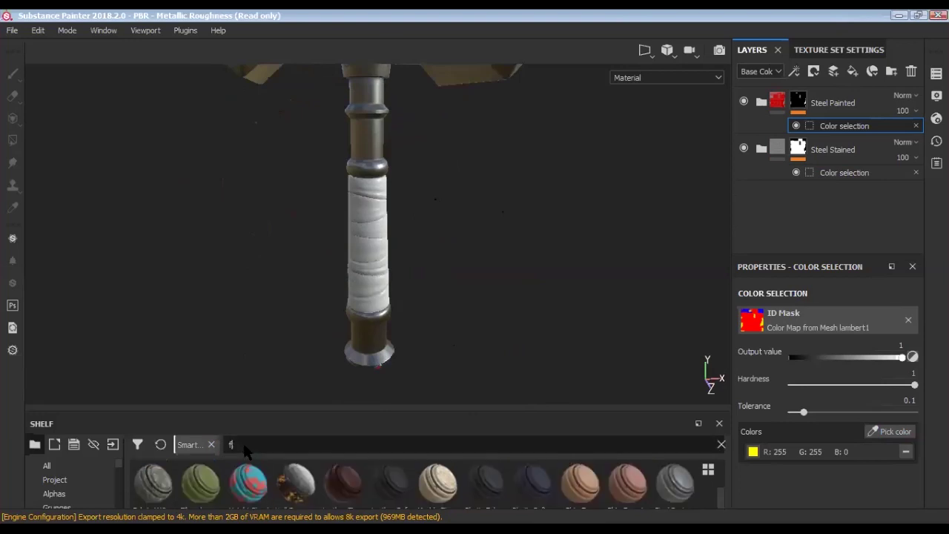
pyautogui.write('abric')
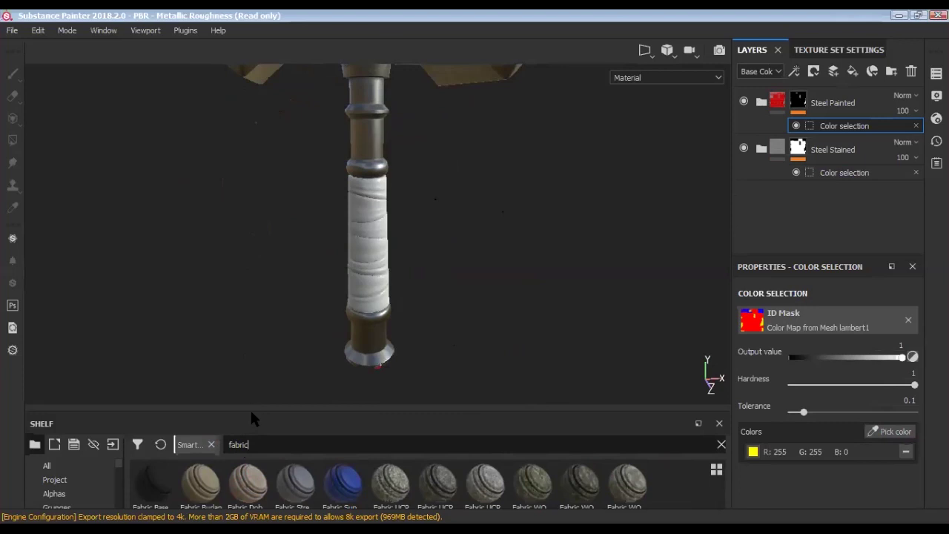
# Drag the Fabric Stretchy Sci-Fi smart material from the enlarged shelf onto the hammer.
pyautogui.moveTo(252, 408); pyautogui.dragTo(229, 324)
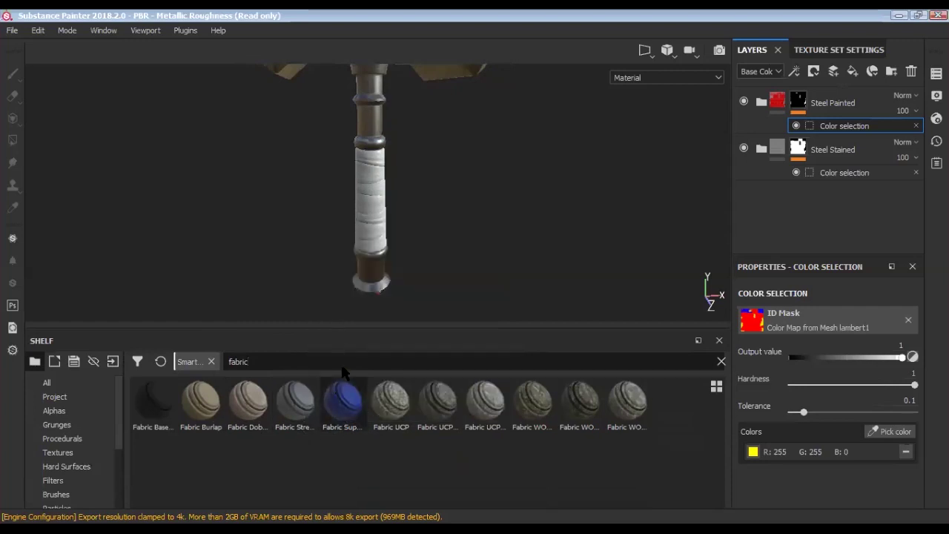
pyautogui.moveTo(295, 400); pyautogui.dragTo(371, 186)
pyautogui.moveTo(371, 196); pyautogui.dragTo(414, 181)
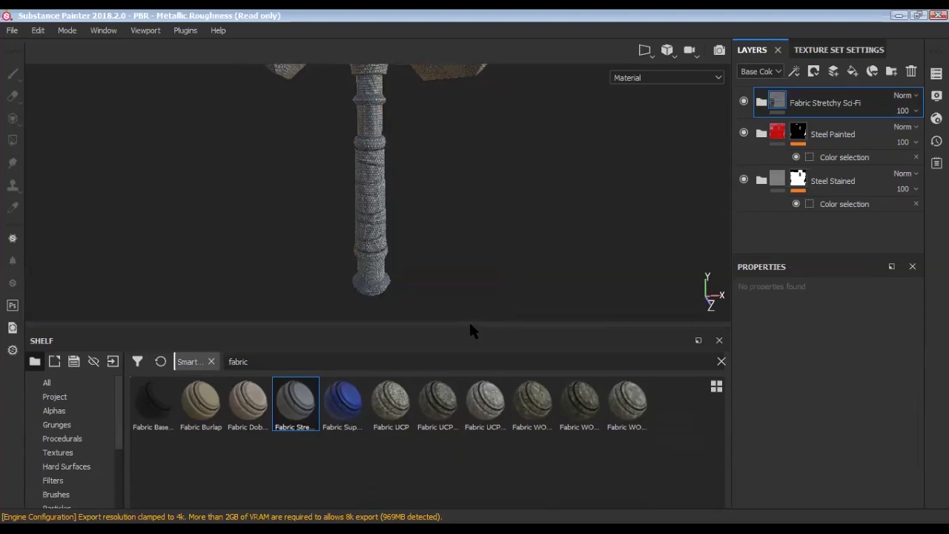
# Add a colour-selection mask to Fabric Stretchy Sci-Fi using the blue handle ID colour.
pyautogui.moveTo(552, 316); pyautogui.dragTo(552, 400)
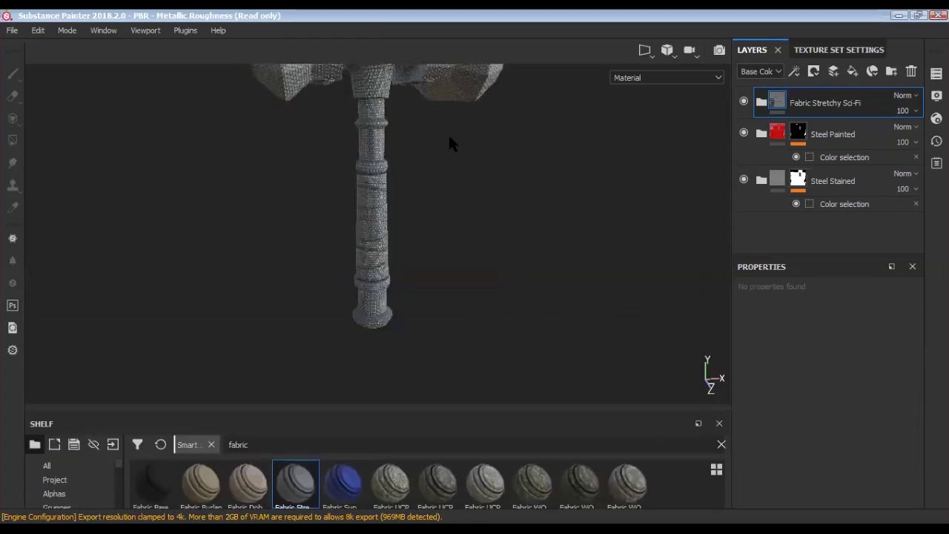
pyautogui.scroll(-5, 450, 144)
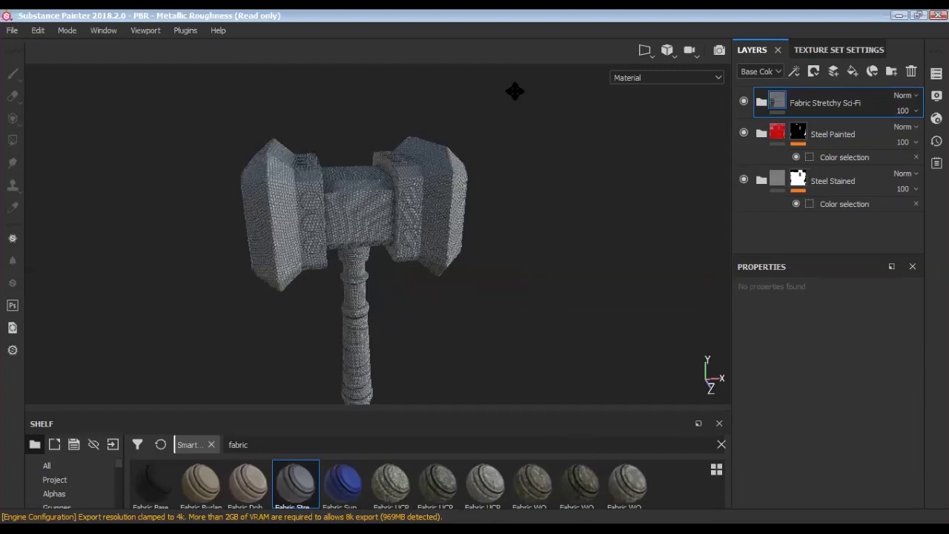
pyautogui.click(814, 72)
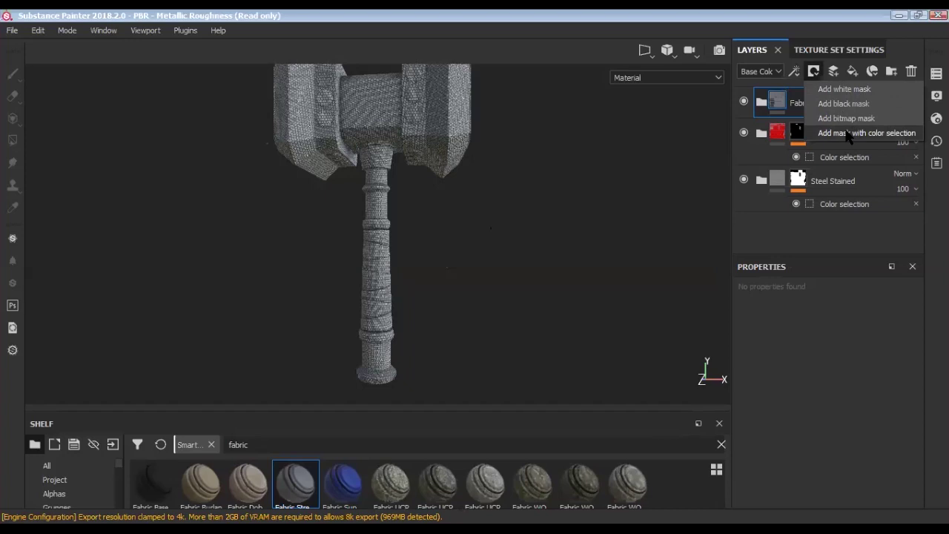
pyautogui.click(847, 135)
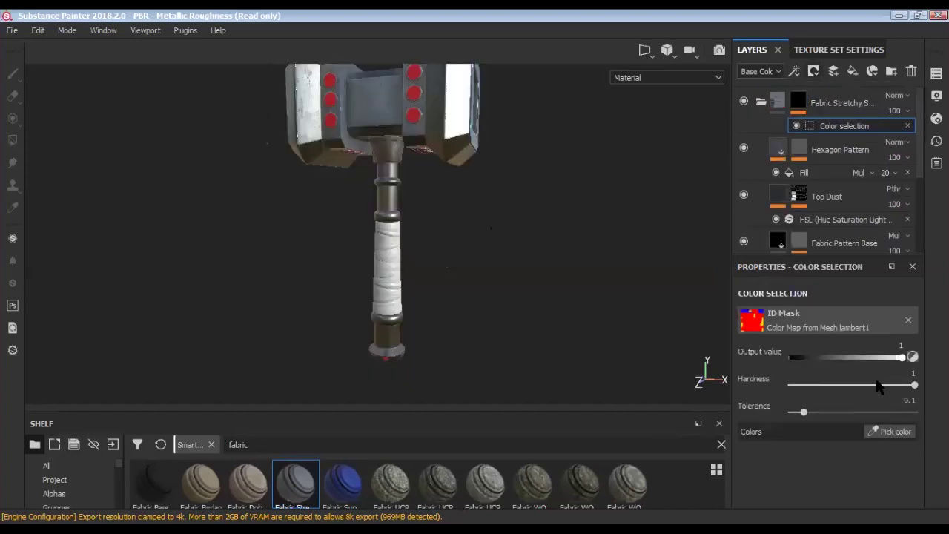
pyautogui.click(895, 434)
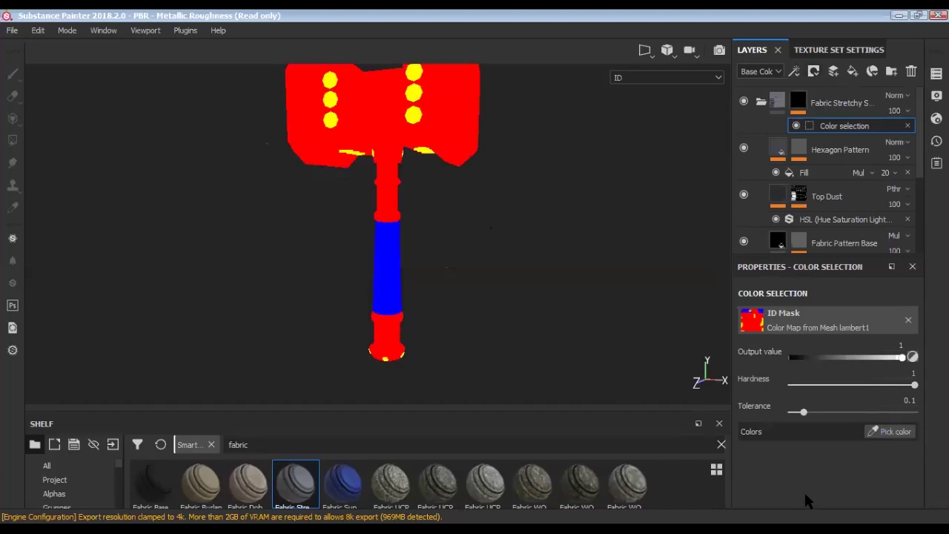
pyautogui.click(385, 271)
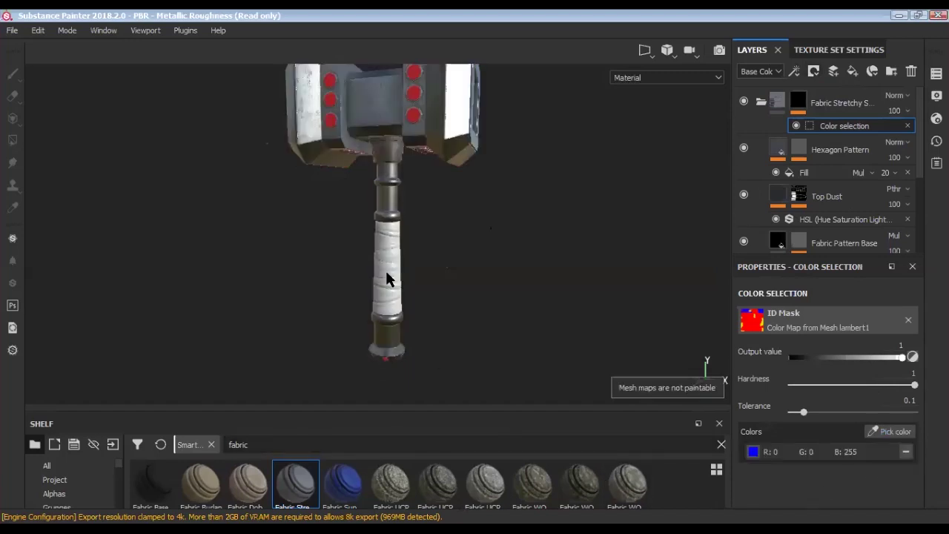
# Zoom and pan along the handle to check the fabric-wrapped grip.
pyautogui.scroll(3, 434, 239)
pyautogui.scroll(2, 449, 294)
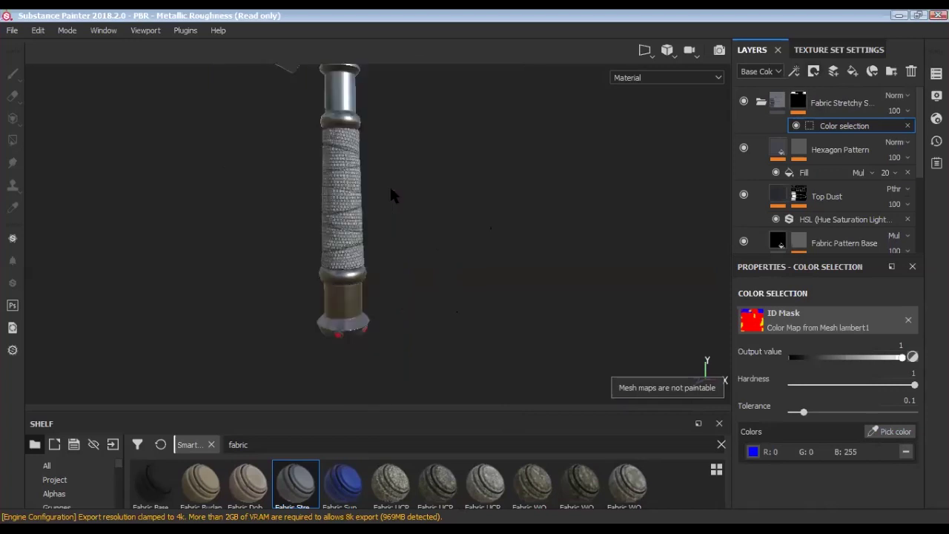
pyautogui.scroll(1, 390, 185)
pyautogui.scroll(1, 446, 298)
pyautogui.scroll(1, 415, 172)
pyautogui.scroll(1, 447, 287)
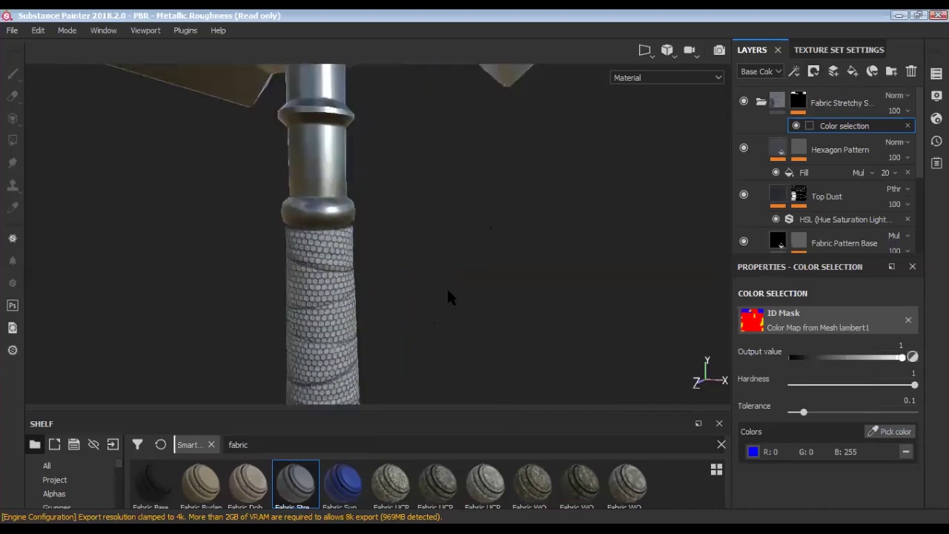
pyautogui.moveTo(446, 286); pyautogui.dragTo(301, 39, button='middle')
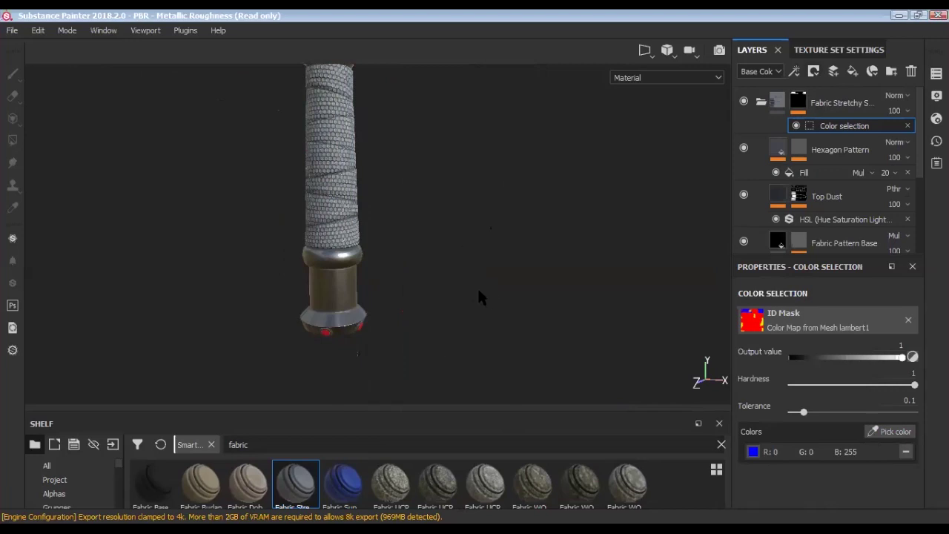
pyautogui.moveTo(470, 66); pyautogui.dragTo(501, 215, button='middle')
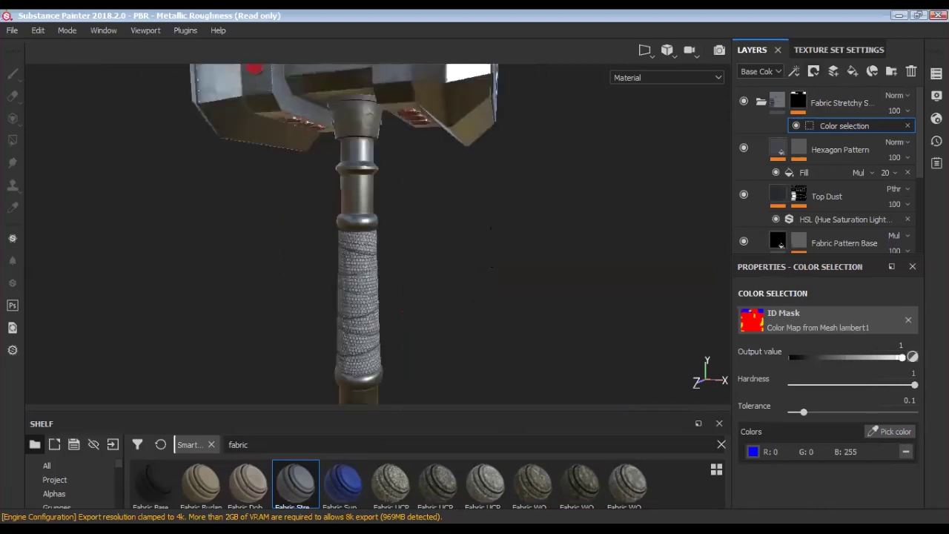
pyautogui.click(761, 103)
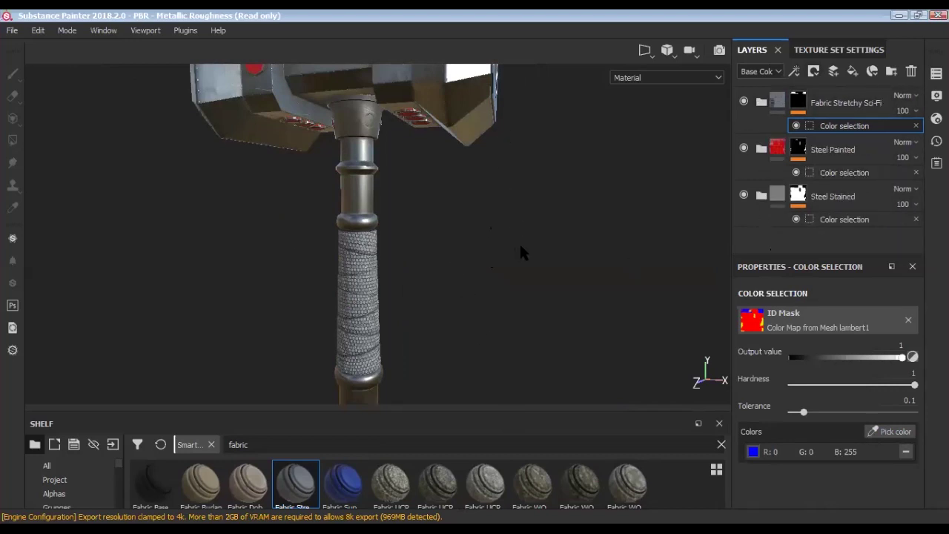
pyautogui.click(761, 103)
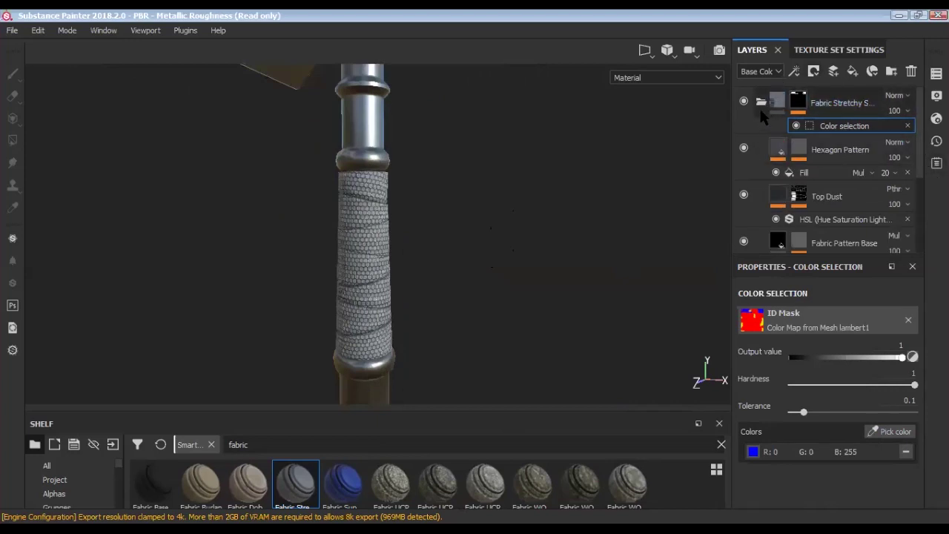
# Select the Base Color fill layer inside the Fabric Stretchy Sci-Fi folder.
pyautogui.moveTo(919, 135); pyautogui.dragTo(911, 198)
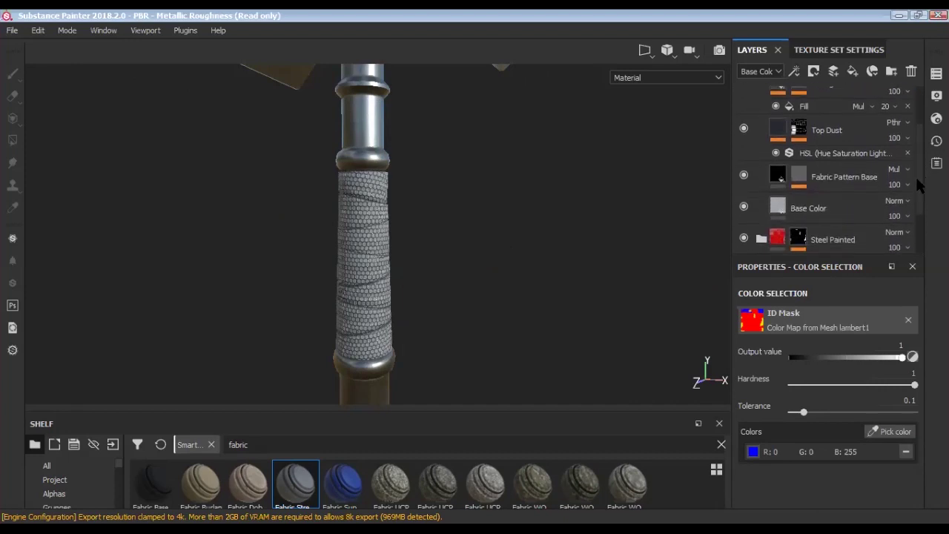
pyautogui.moveTo(912, 200); pyautogui.dragTo(902, 164)
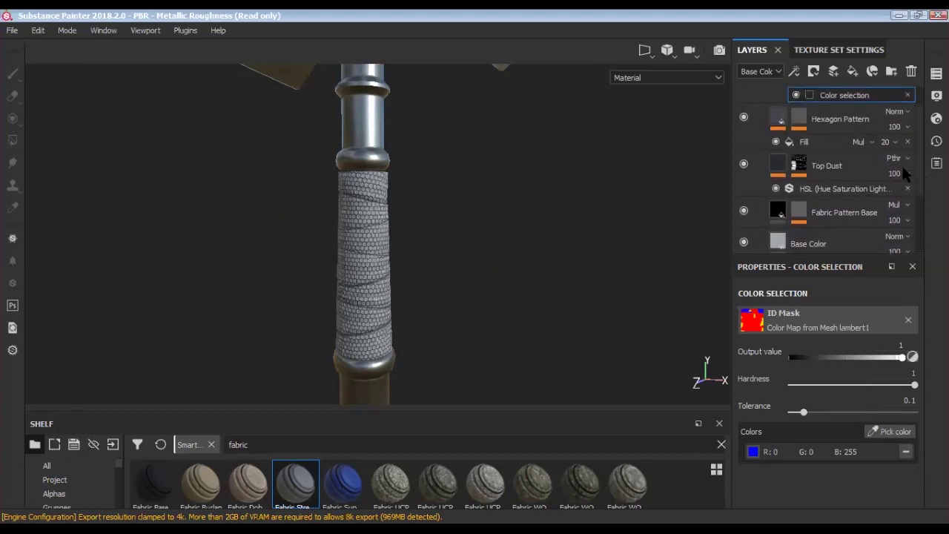
pyautogui.click(779, 229)
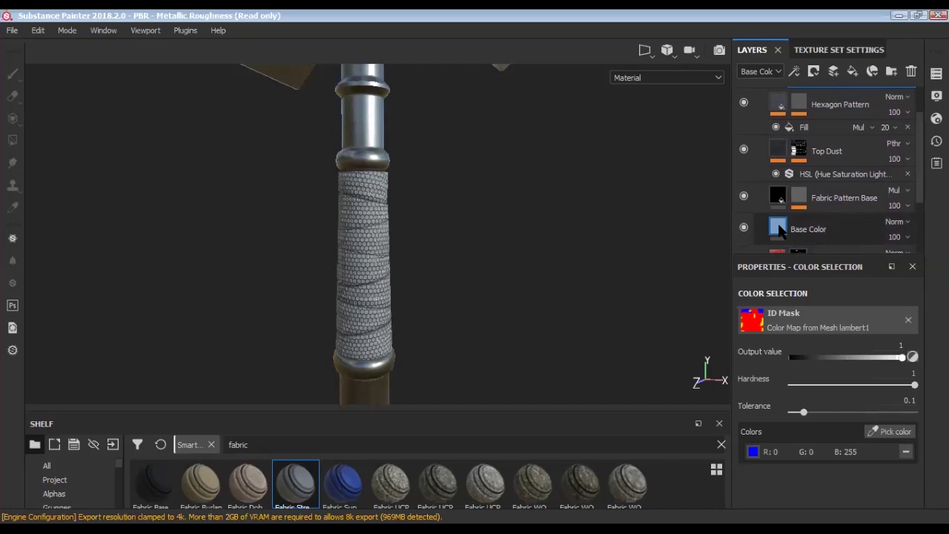
pyautogui.click(780, 230)
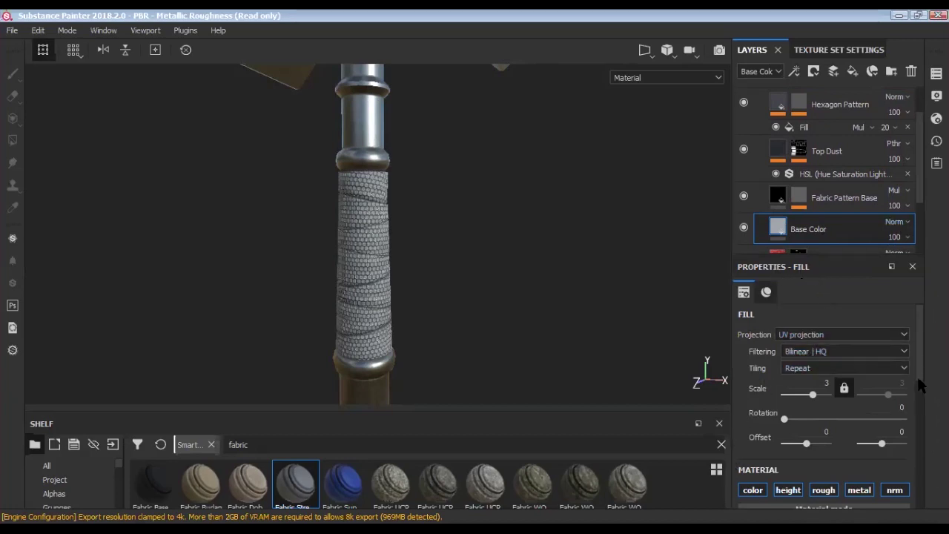
# Turn off the height, roughness, metal and normal channels of the Base Color fill.
pyautogui.scroll(-3, 918, 376)
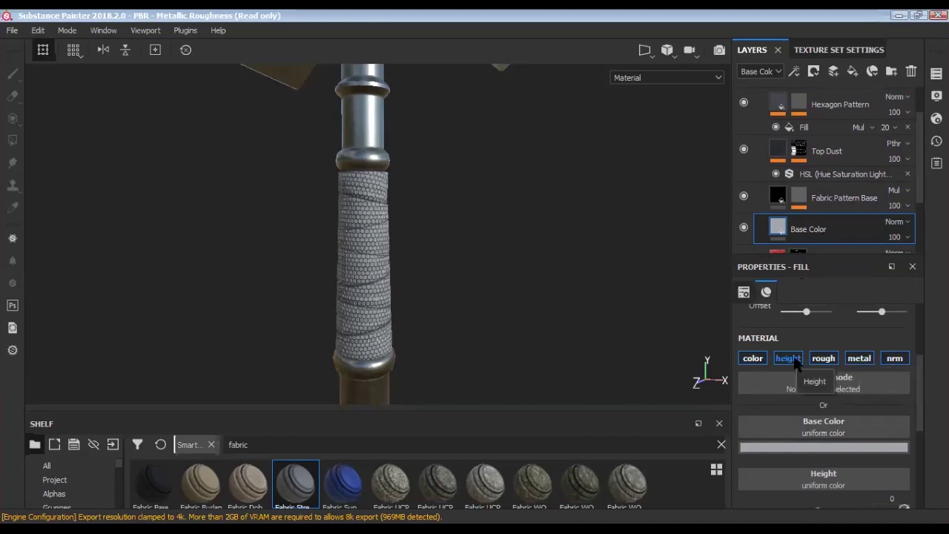
pyautogui.click(792, 359)
pyautogui.click(823, 359)
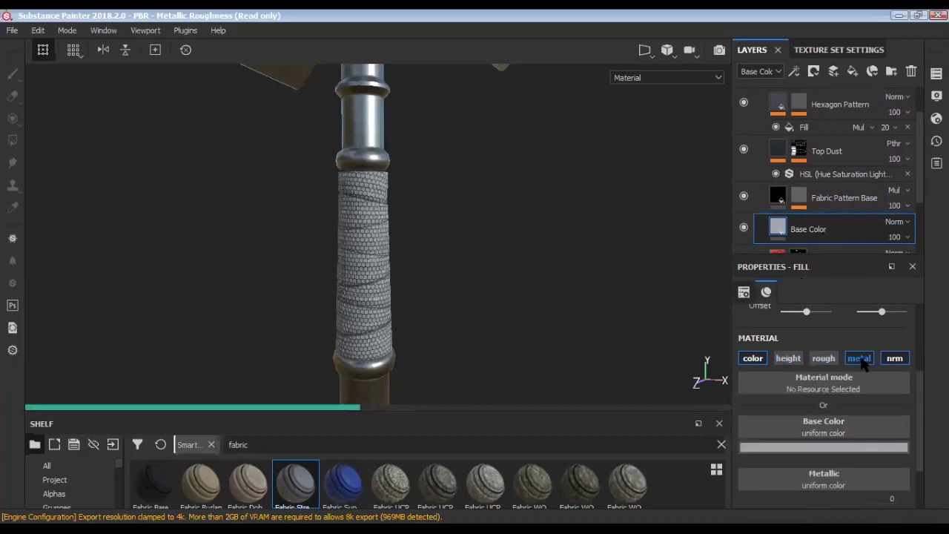
pyautogui.click(859, 359)
pyautogui.click(896, 359)
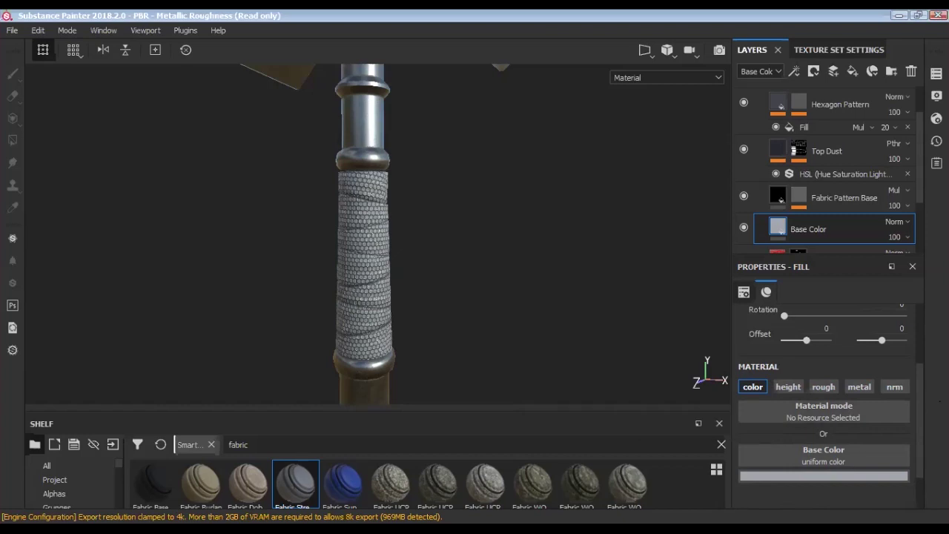
# Bring up the colour picker for the Base Color uniform colour (R 0.356, G 0.381, B 0.413).
pyautogui.click(806, 455)
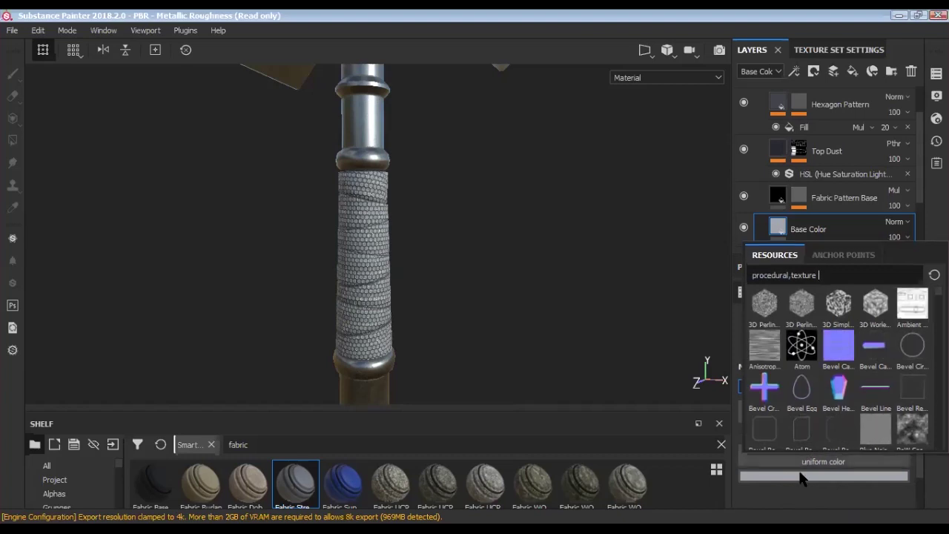
pyautogui.click(799, 481)
pyautogui.click(799, 476)
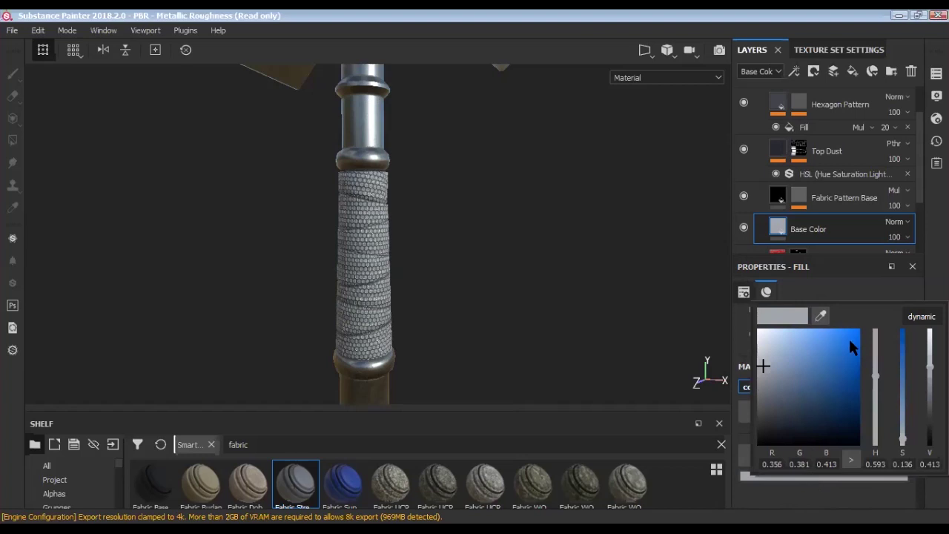
# Set the Base Color to full red (R 1.000, G 0.003, B 0.003).
pyautogui.moveTo(847, 352); pyautogui.dragTo(856, 330)
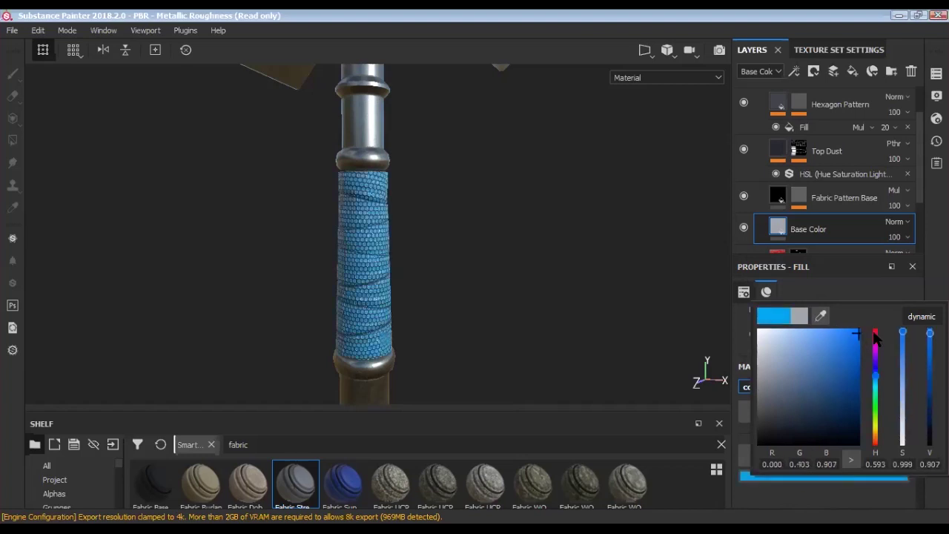
pyautogui.scroll(5, 849, 371)
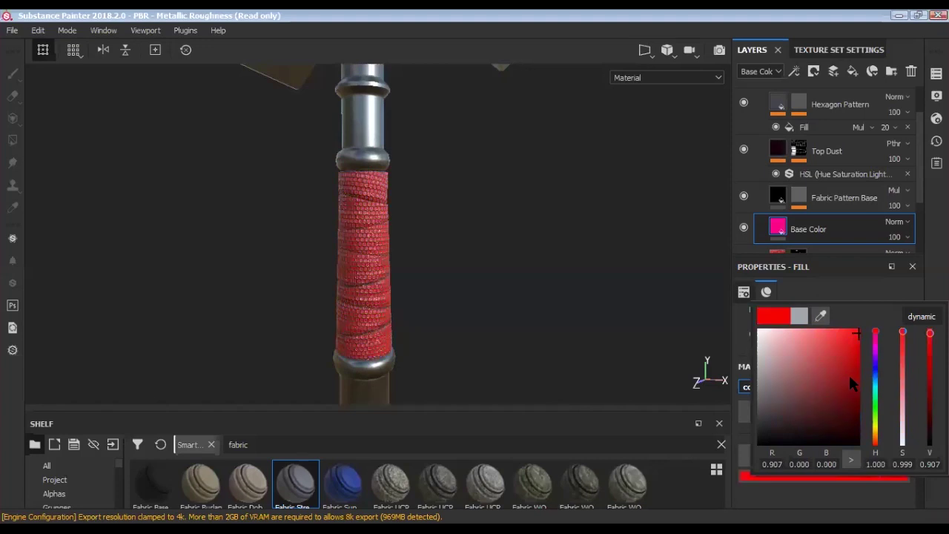
pyautogui.click(860, 329)
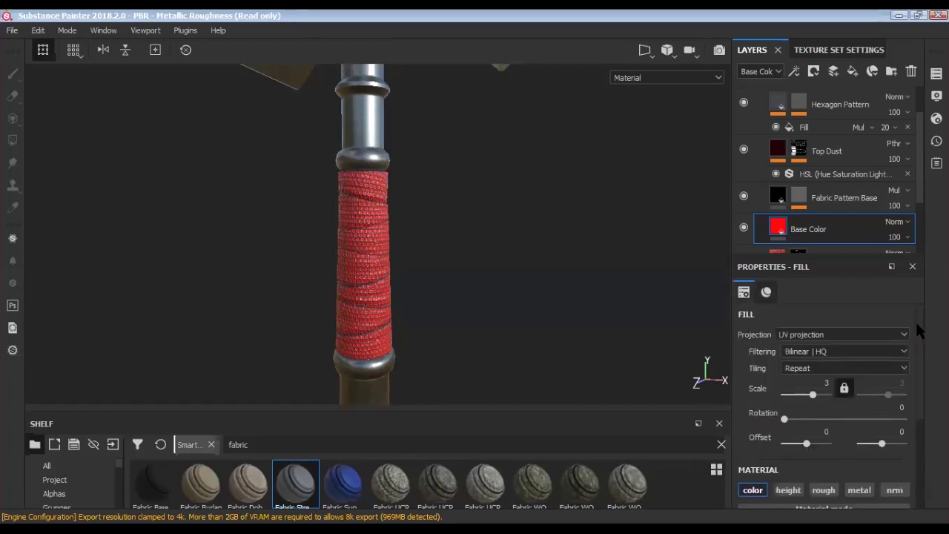
# Enable the rough channel on the Base Color fill and set Roughness to about 0.92.
pyautogui.keyDown('alt'); pyautogui.moveTo(430, 260); pyautogui.dragTo(459, 143); pyautogui.keyUp('alt')
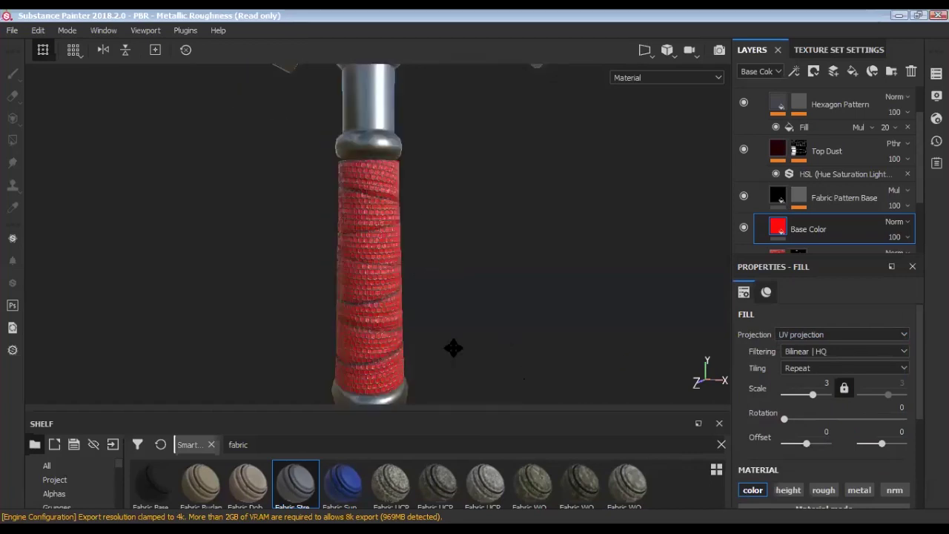
pyautogui.keyDown('alt'); pyautogui.moveTo(452, 346); pyautogui.dragTo(470, 333); pyautogui.keyUp('alt')
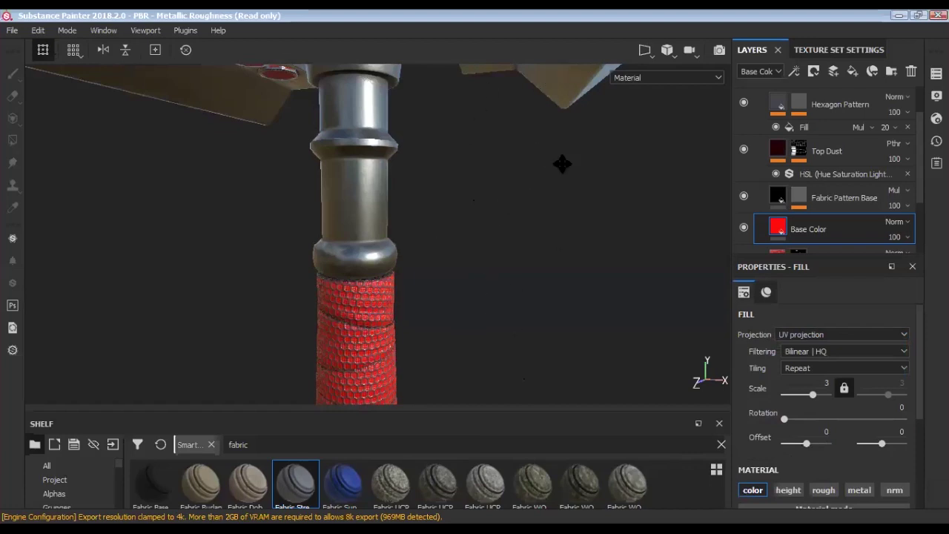
pyautogui.keyDown('alt'); pyautogui.moveTo(553, 183); pyautogui.dragTo(625, 273); pyautogui.keyUp('alt')
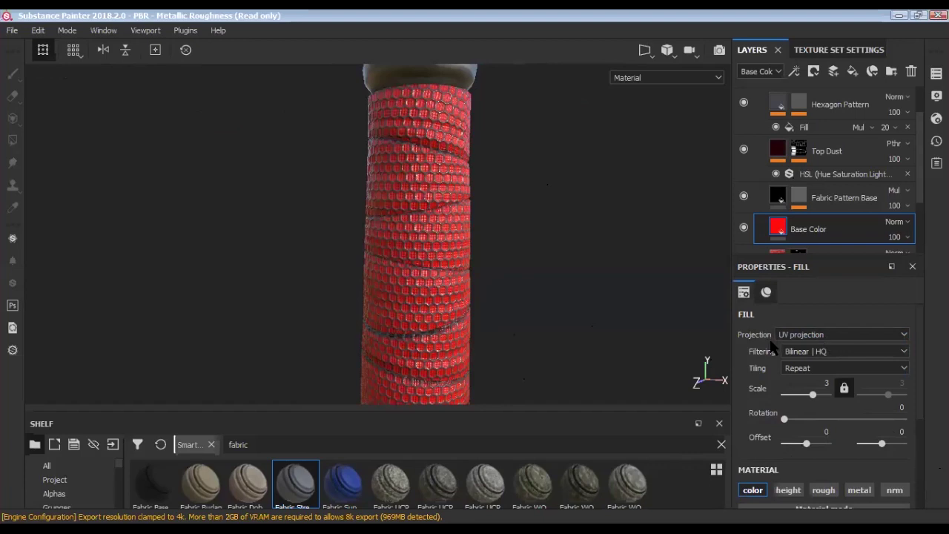
pyautogui.moveTo(921, 387); pyautogui.dragTo(927, 494)
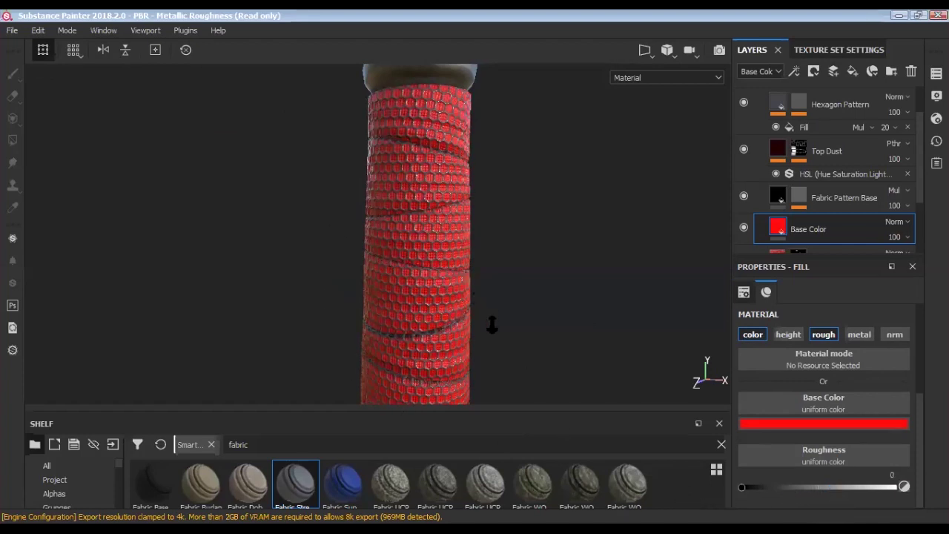
pyautogui.scroll(3, 466, 335)
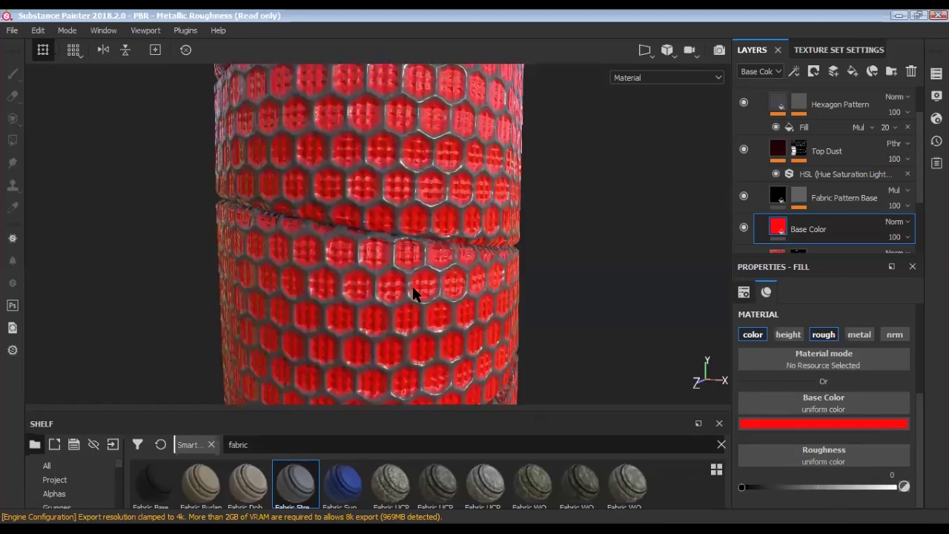
pyautogui.scroll(1, 413, 290)
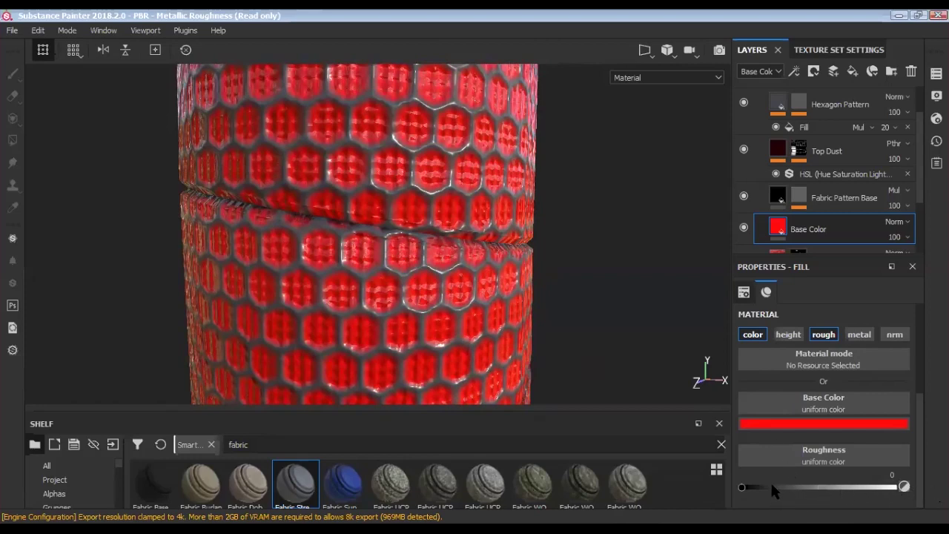
pyautogui.click(825, 487)
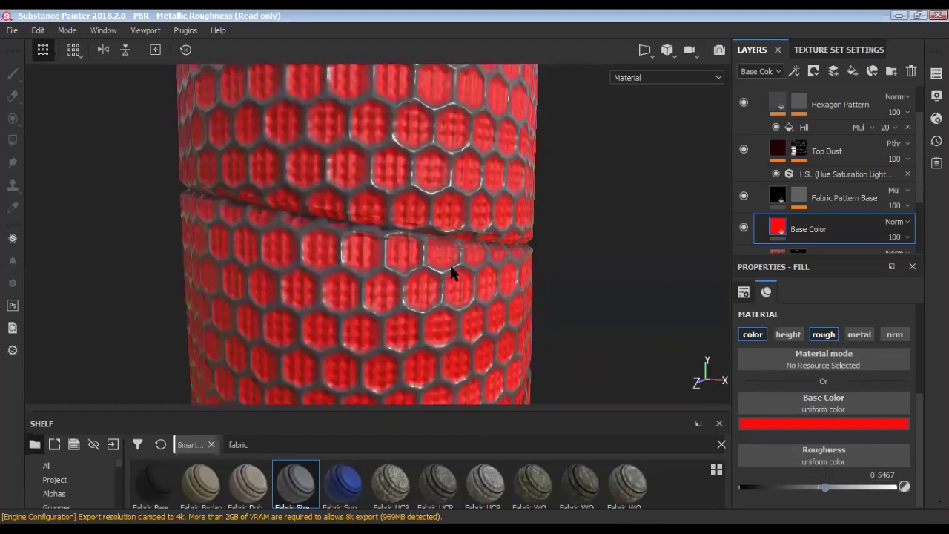
pyautogui.hotkey('ctrl', 'z')
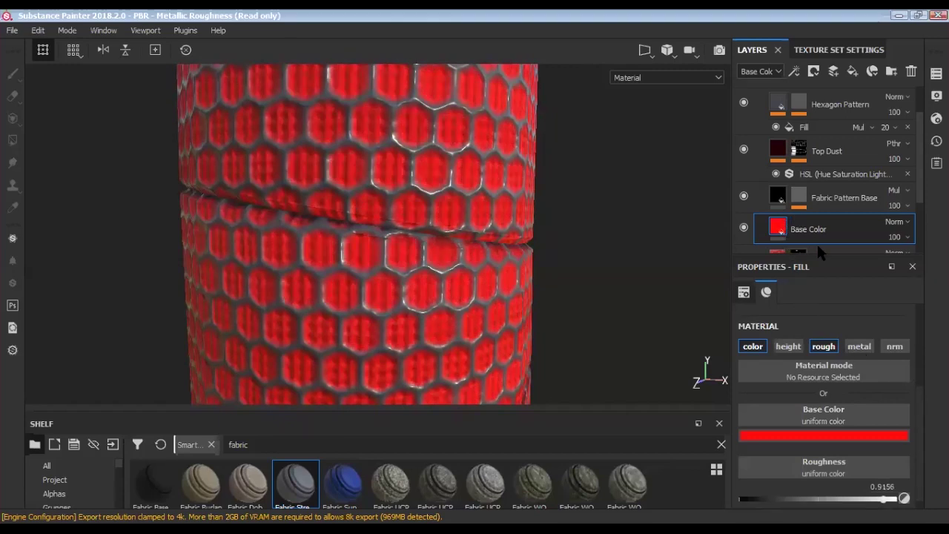
pyautogui.hotkey('ctrl', 'z')
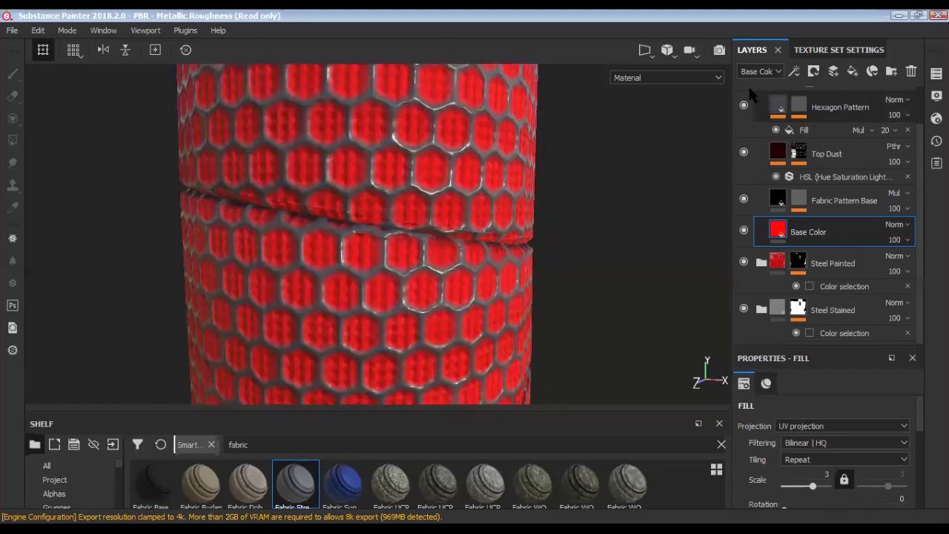
# Zoom in on the hammer head to inspect the red studs.
pyautogui.scroll(1, 750, 115)
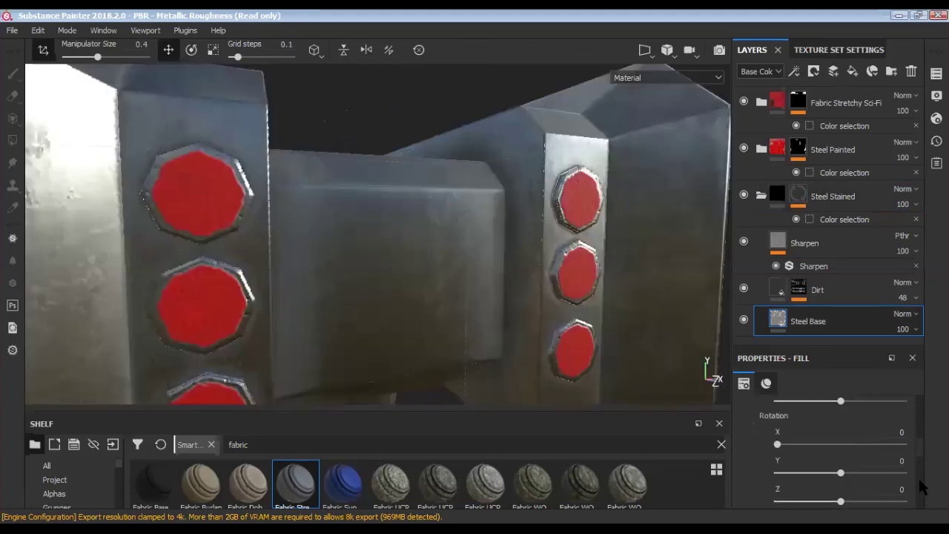
pyautogui.scroll(5, 923, 486)
pyautogui.scroll(1, 923, 491)
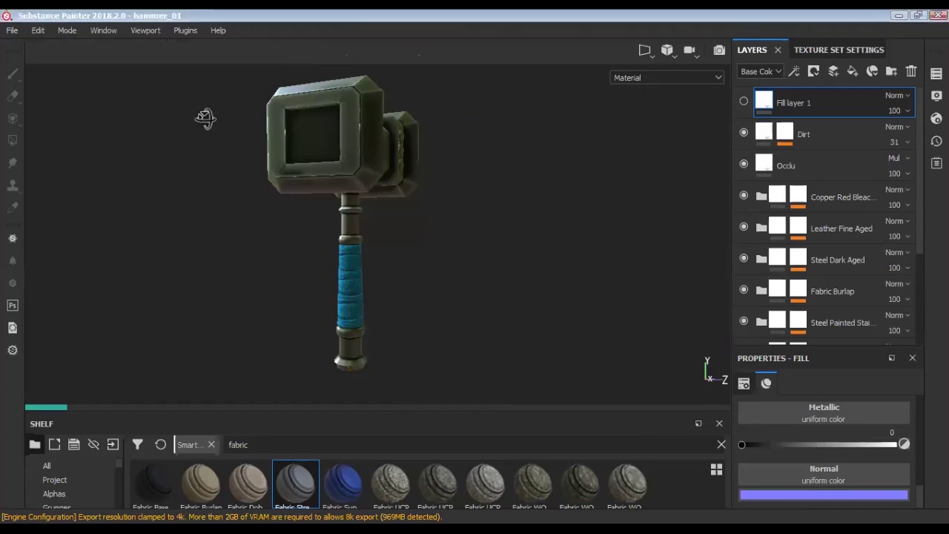
pyautogui.keyDown('alt'); pyautogui.moveTo(203, 118); pyautogui.dragTo(206, 126); pyautogui.keyUp('alt')
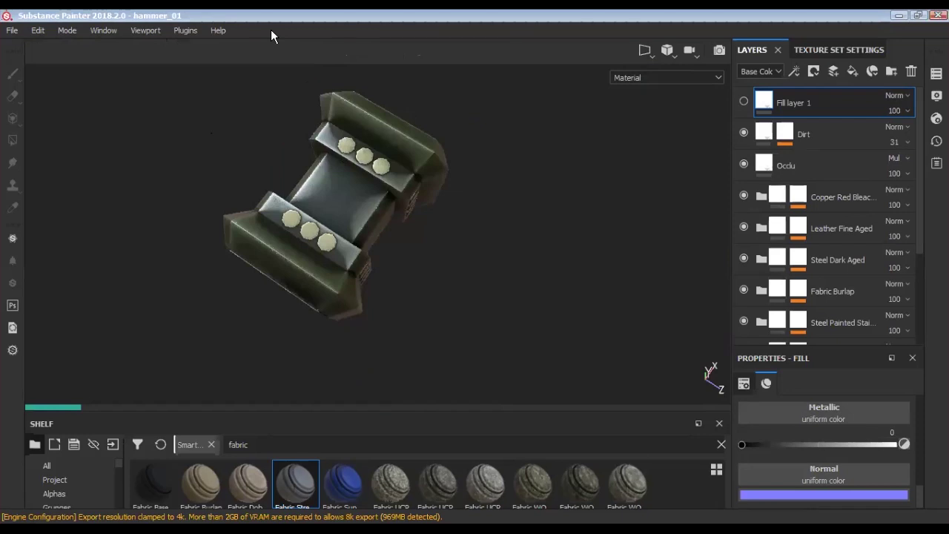
pyautogui.moveTo(483, 225)
pyautogui.keyDown('alt'); pyautogui.mouseDown()
pyautogui.moveTo(457, 268)
pyautogui.moveTo(458, 250)
pyautogui.mouseUp(); pyautogui.keyUp('alt')
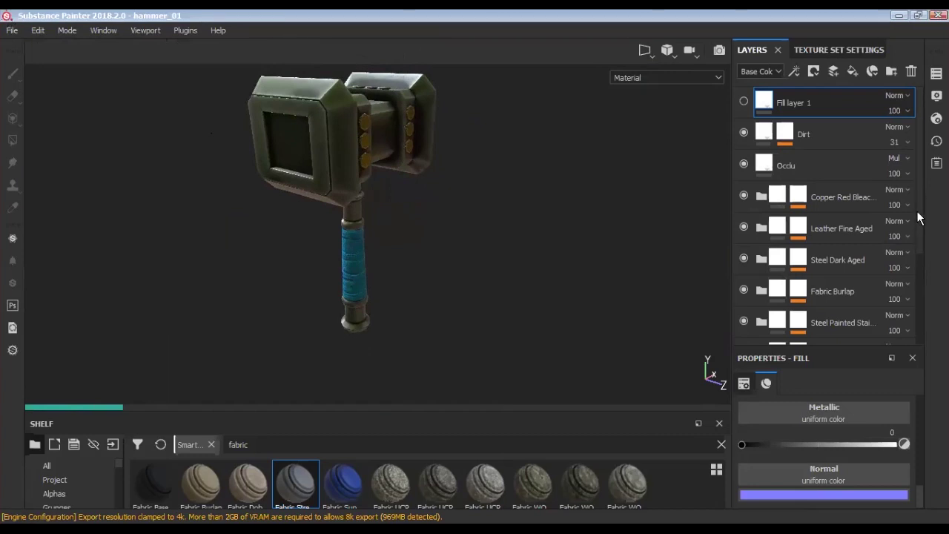
pyautogui.scroll(-3, 920, 226)
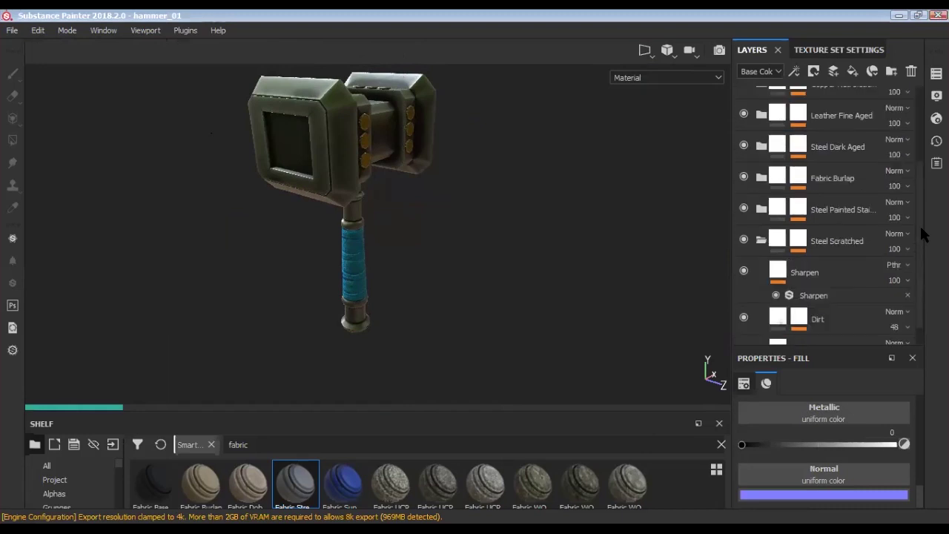
pyautogui.scroll(1, 923, 237)
pyautogui.scroll(2, 927, 248)
pyautogui.scroll(-3, 929, 256)
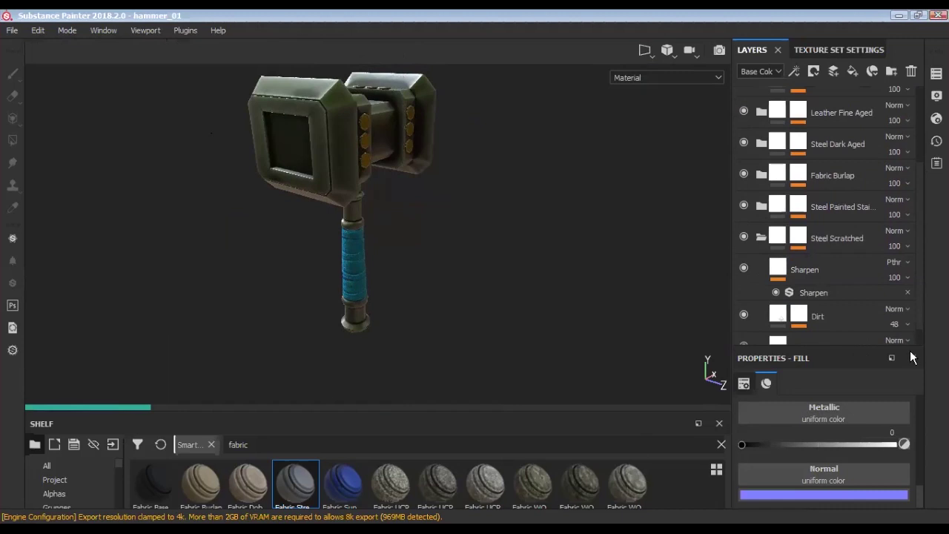
pyautogui.scroll(1, 923, 297)
pyautogui.scroll(1, 917, 222)
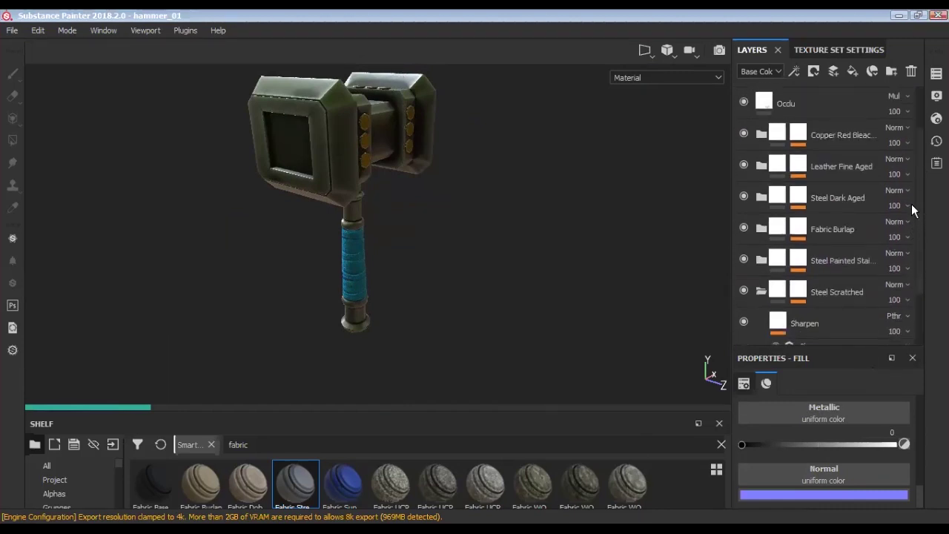
pyautogui.scroll(2, 844, 145)
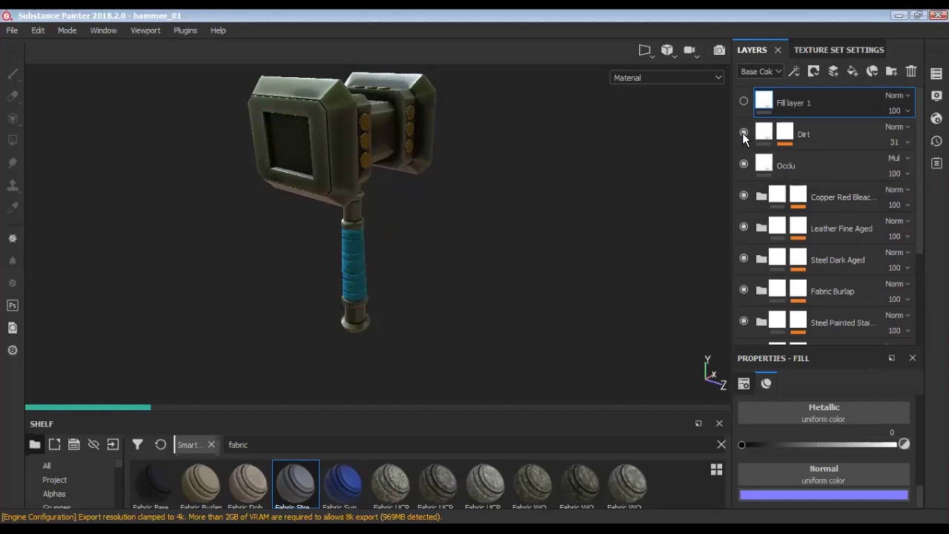
# Hide the Dirt layer, select Occlu, and scroll to its Material base colour slot.
pyautogui.click(744, 133)
pyautogui.click(768, 165)
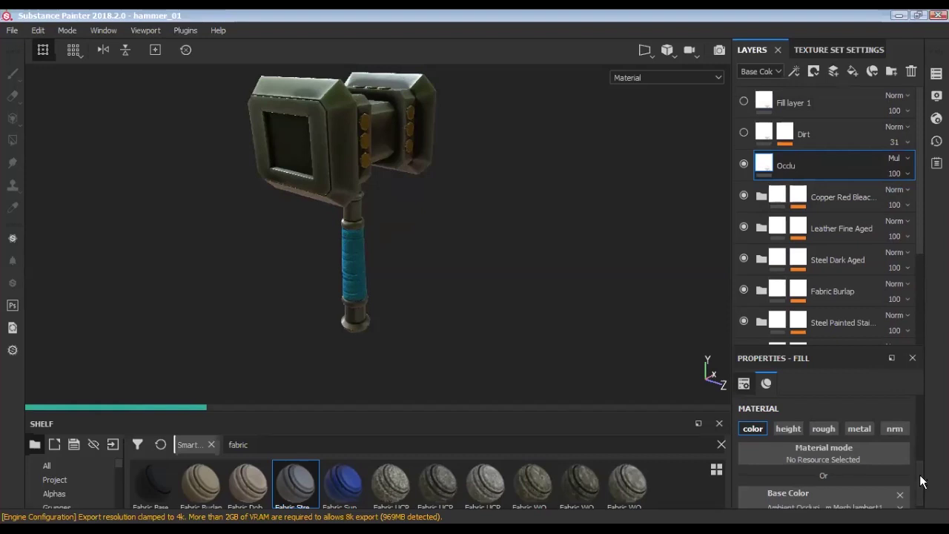
pyautogui.moveTo(922, 445); pyautogui.dragTo(922, 413)
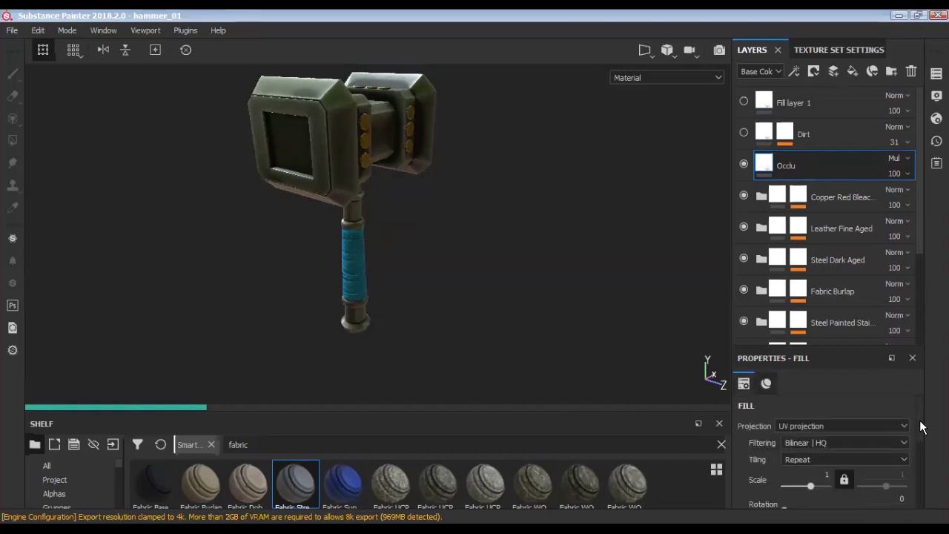
pyautogui.scroll(-3, 912, 480)
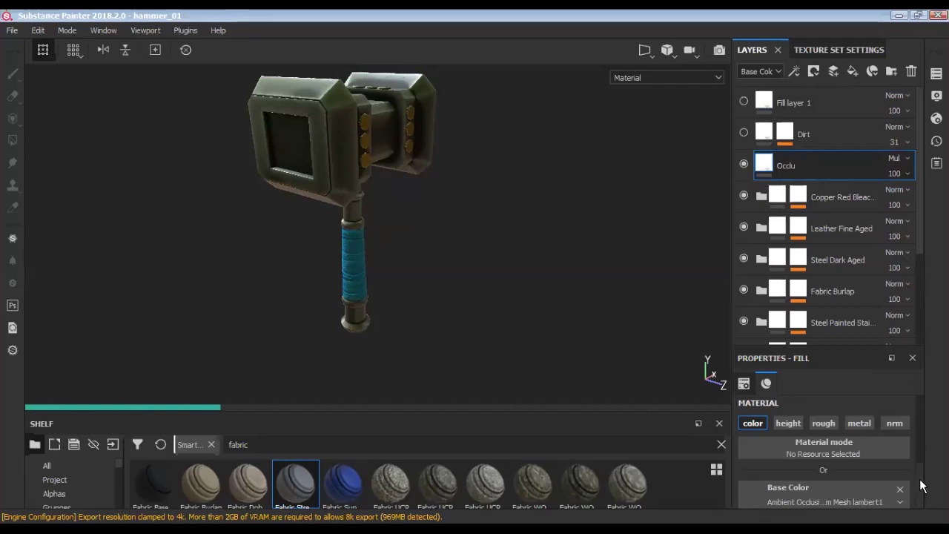
pyautogui.moveTo(924, 482)
pyautogui.mouseDown()
pyautogui.moveTo(923, 466)
pyautogui.moveTo(924, 493)
pyautogui.mouseUp()
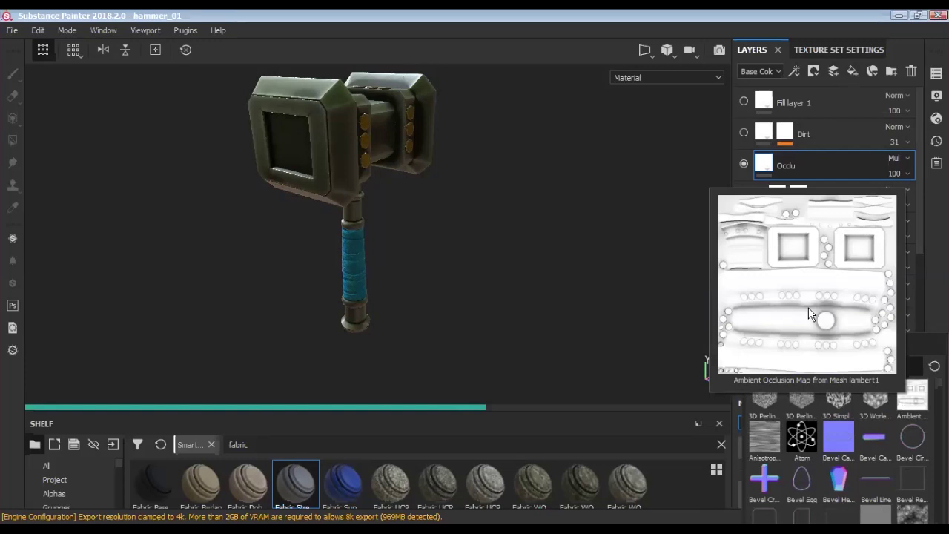
# Close the texture list and keep the Occlu layer's blend mode on Multiply.
pyautogui.click(911, 398)
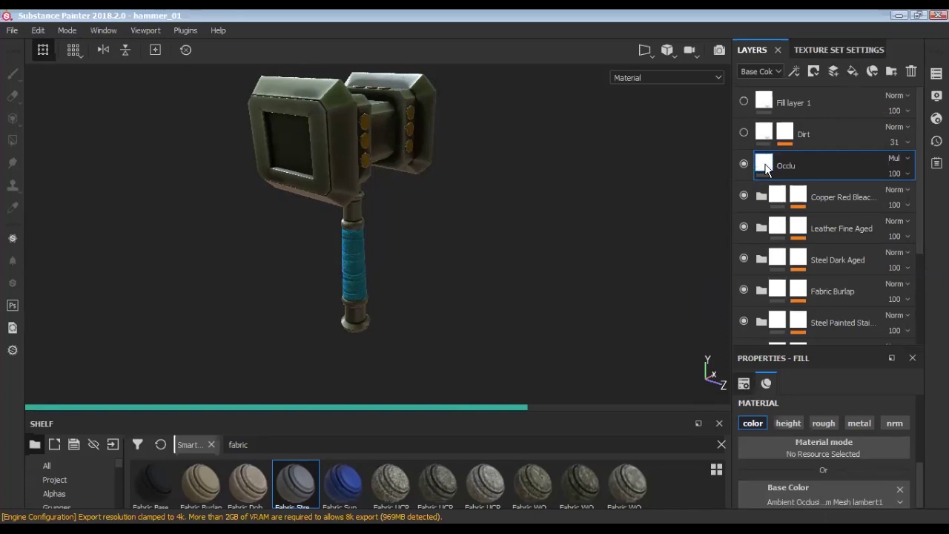
pyautogui.click(908, 159)
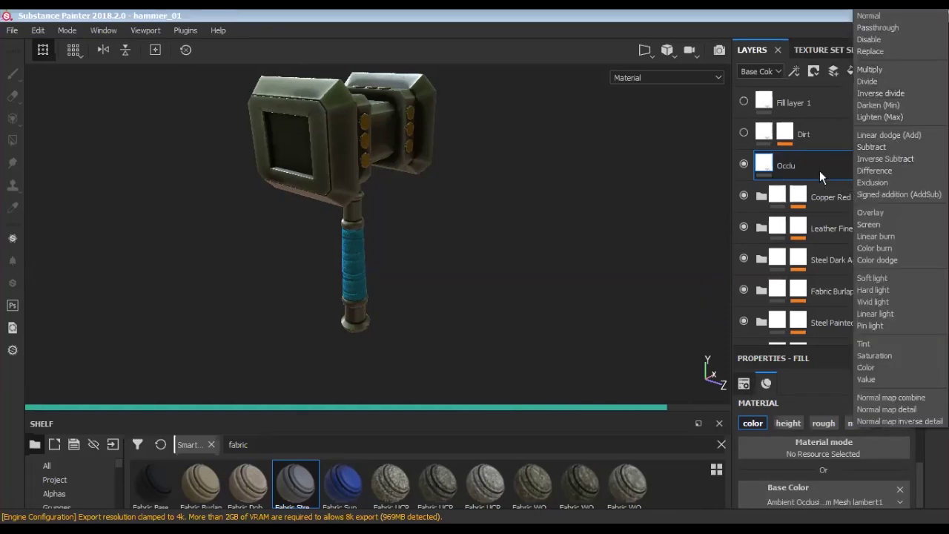
pyautogui.press('Escape')
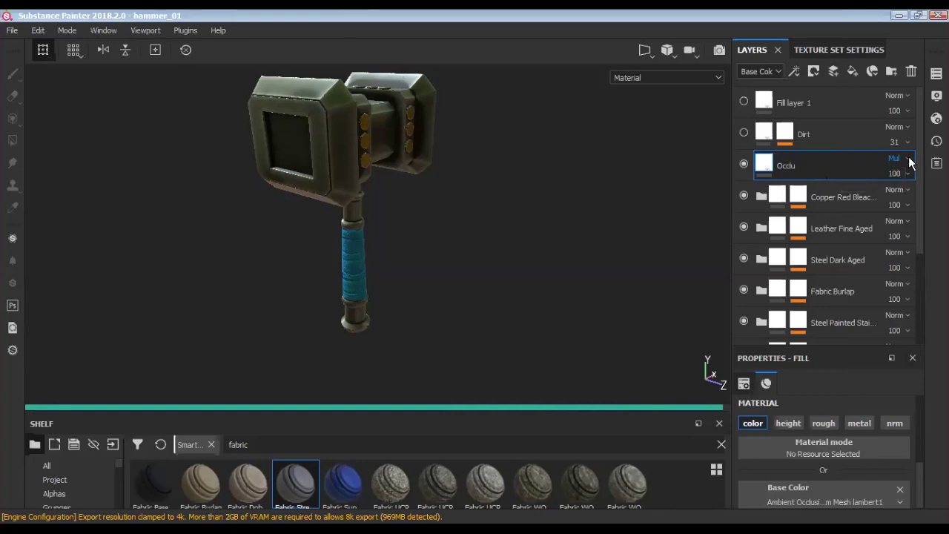
pyautogui.click(911, 161)
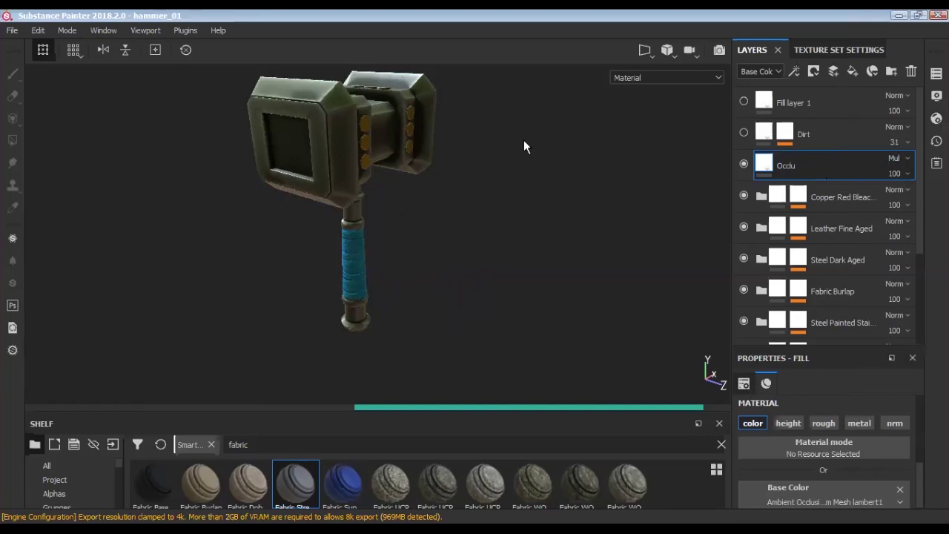
pyautogui.keyDown('alt'); pyautogui.moveTo(524, 140); pyautogui.dragTo(879, 144); pyautogui.keyUp('alt')
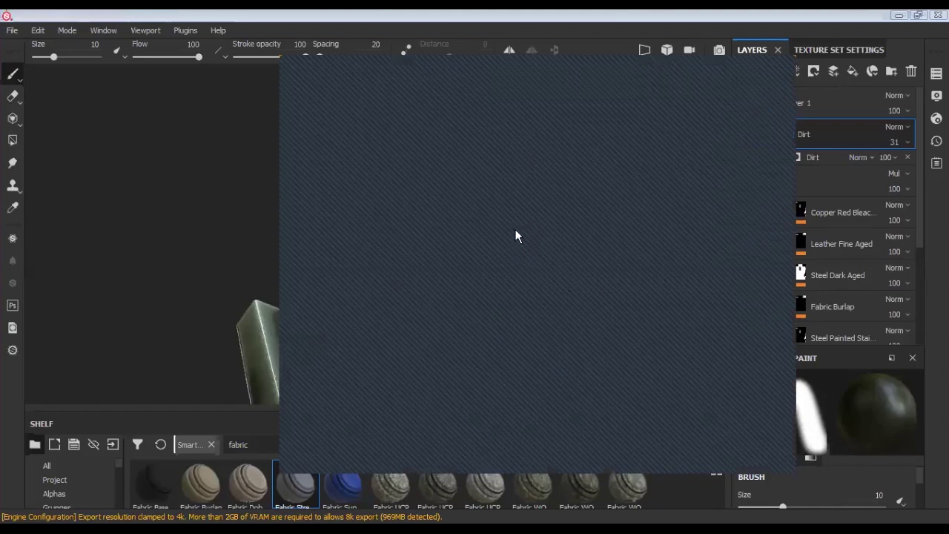
# Close the fabric texture preview and open File > Export Textures for the hammer.
pyautogui.click(502, 206)
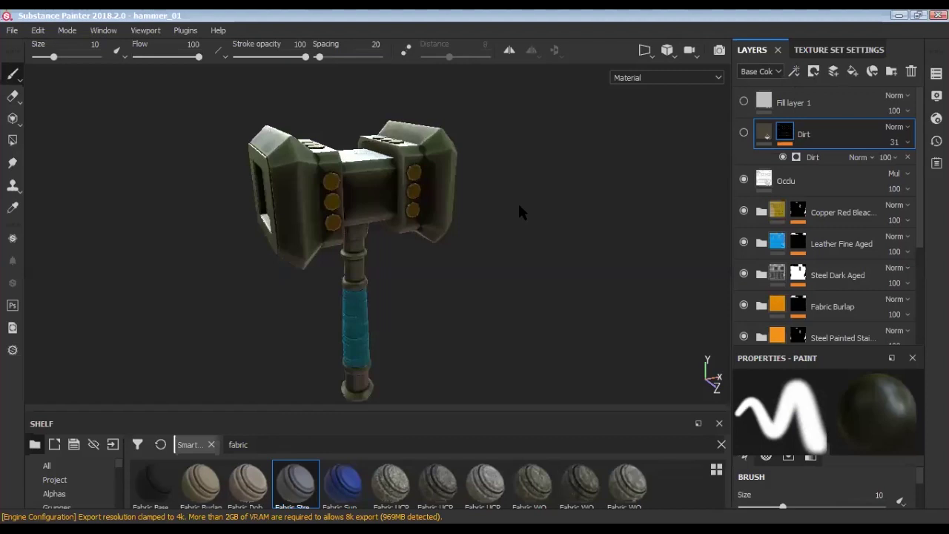
pyautogui.click(12, 31)
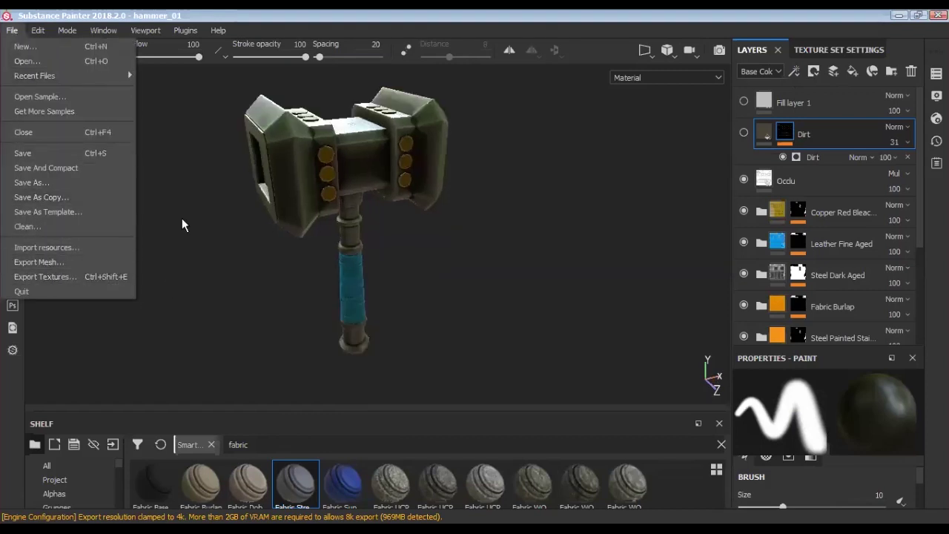
pyautogui.click(471, 291)
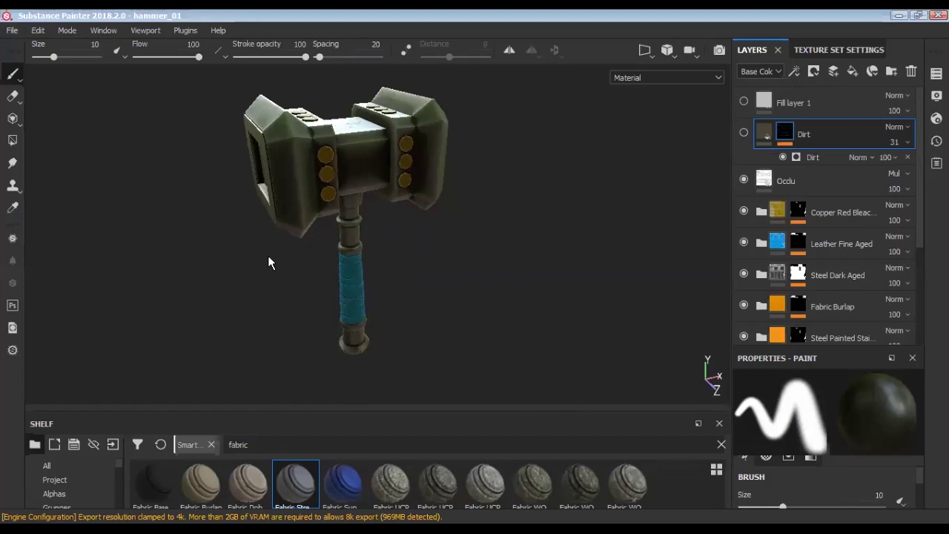
pyautogui.click(11, 32)
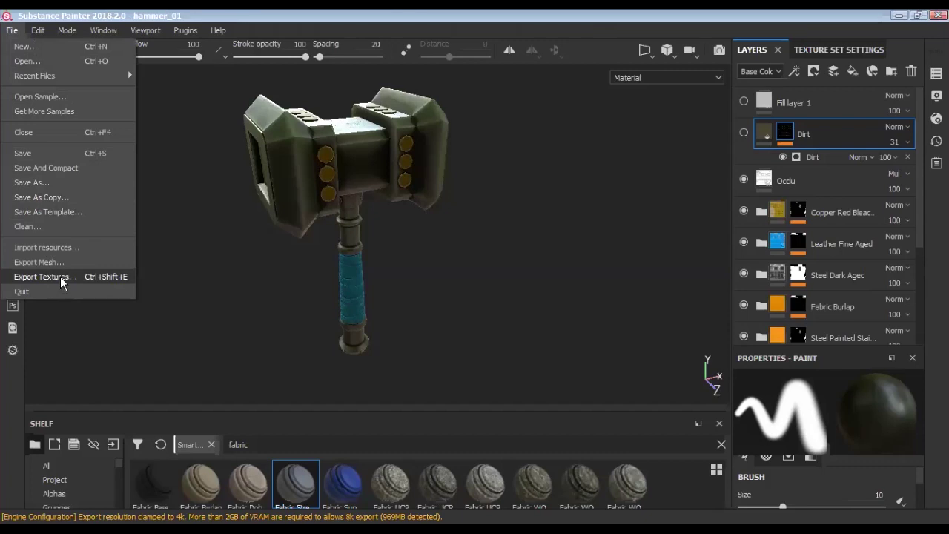
pyautogui.click(60, 276)
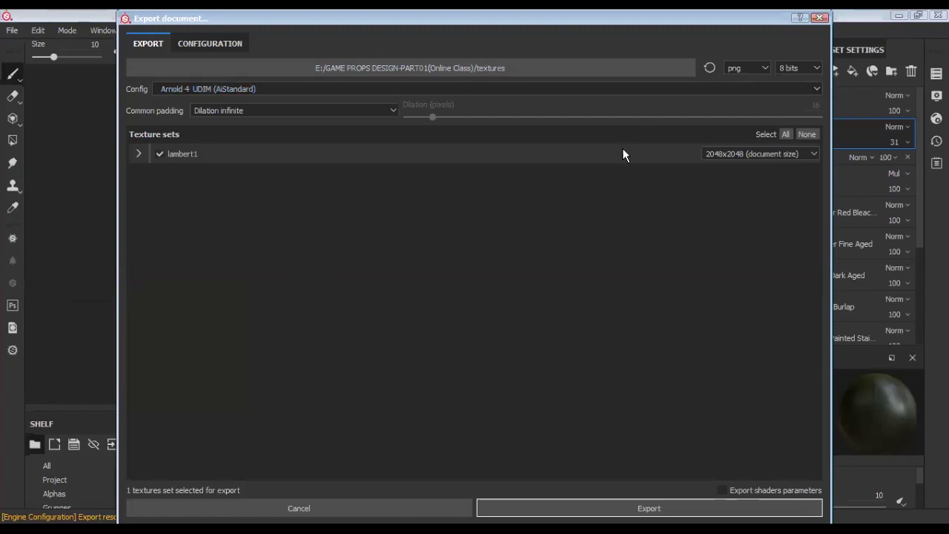
# Switch the export config from Arnold 4 UDIM (AiStandard) to the Vray preset.
pyautogui.click(814, 91)
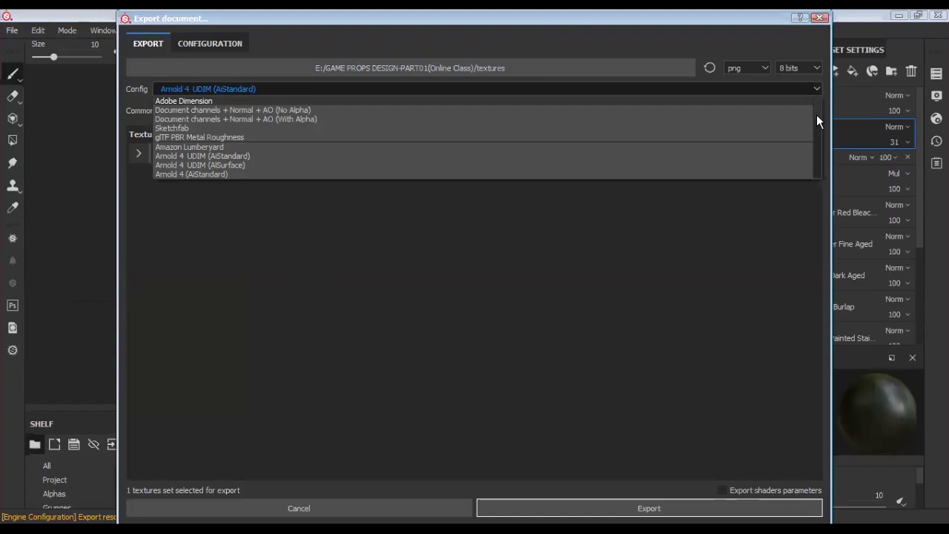
pyautogui.scroll(-1, 817, 117)
pyautogui.moveTo(817, 117)
pyautogui.mouseDown()
pyautogui.moveTo(825, 177)
pyautogui.moveTo(821, 131)
pyautogui.mouseUp()
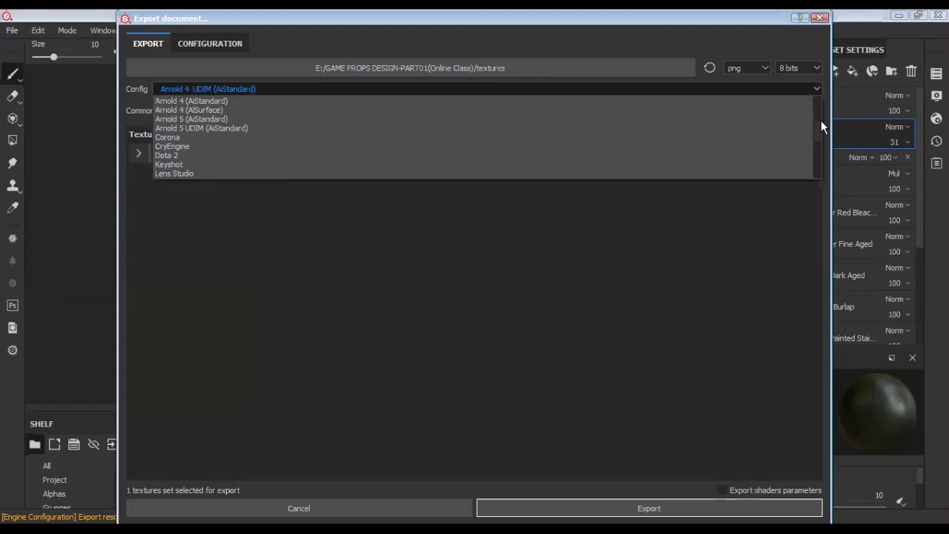
pyautogui.scroll(2, 821, 119)
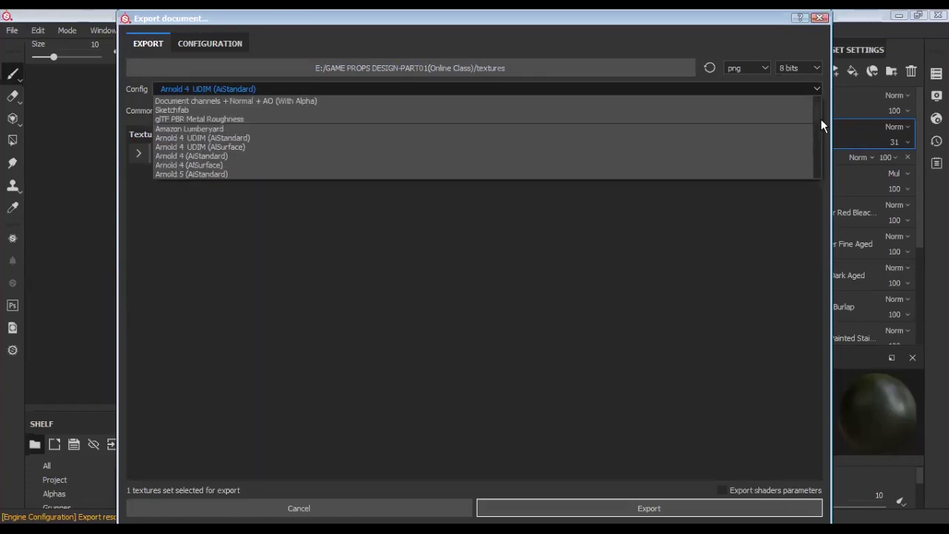
pyautogui.moveTo(821, 118); pyautogui.dragTo(817, 129)
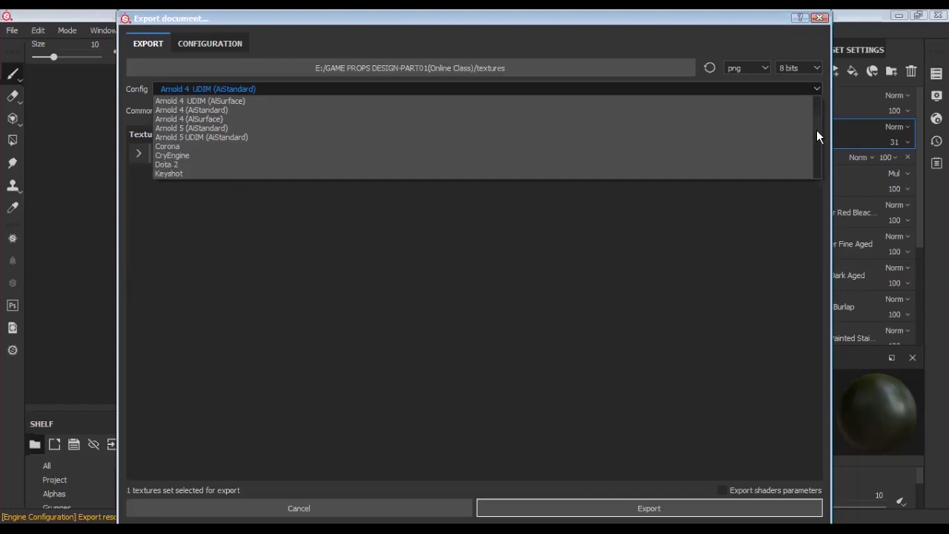
pyautogui.scroll(-1, 816, 130)
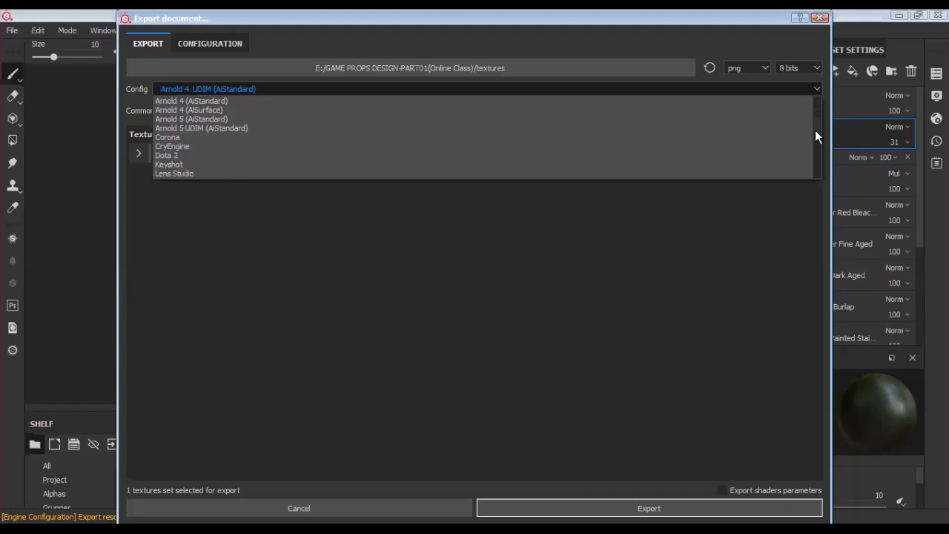
pyautogui.scroll(-1, 815, 138)
pyautogui.scroll(-1, 815, 138)
pyautogui.scroll(-1, 813, 142)
pyautogui.scroll(-1, 814, 143)
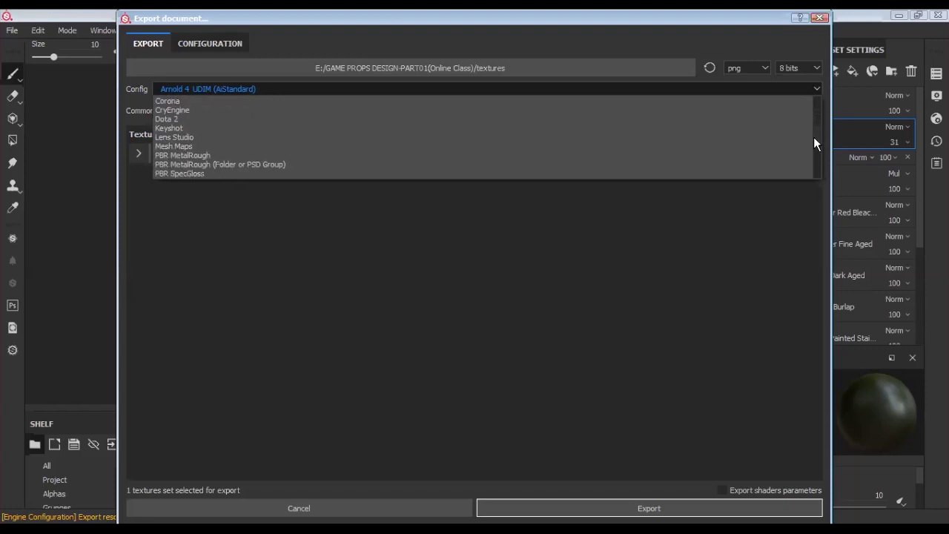
pyautogui.scroll(-2, 814, 144)
pyautogui.scroll(-3, 813, 146)
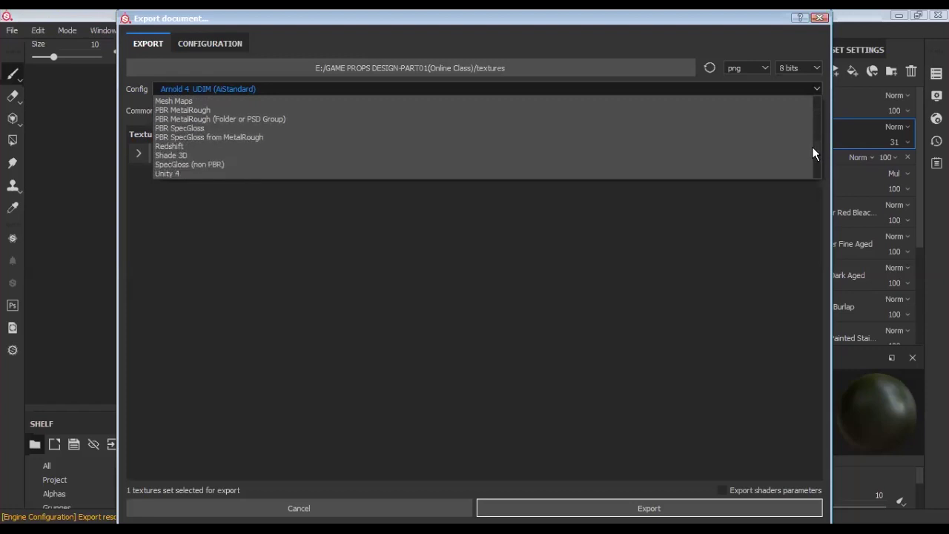
pyautogui.scroll(-1, 813, 149)
pyautogui.scroll(-2, 812, 148)
pyautogui.scroll(-3, 812, 155)
pyautogui.scroll(-1, 812, 160)
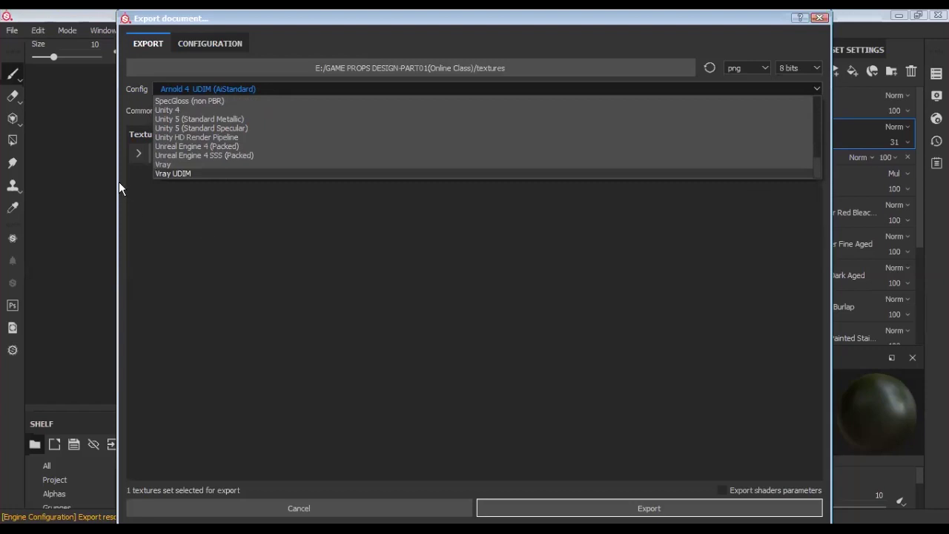
pyautogui.click(176, 163)
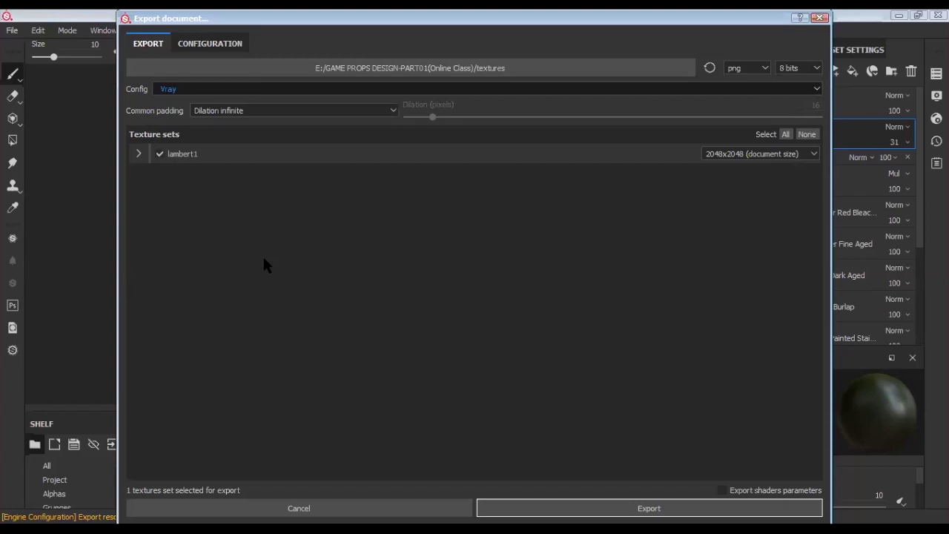
# Expand the lambert1 set to list its eight Vray maps, leaving padding unchanged.
pyautogui.click(249, 116)
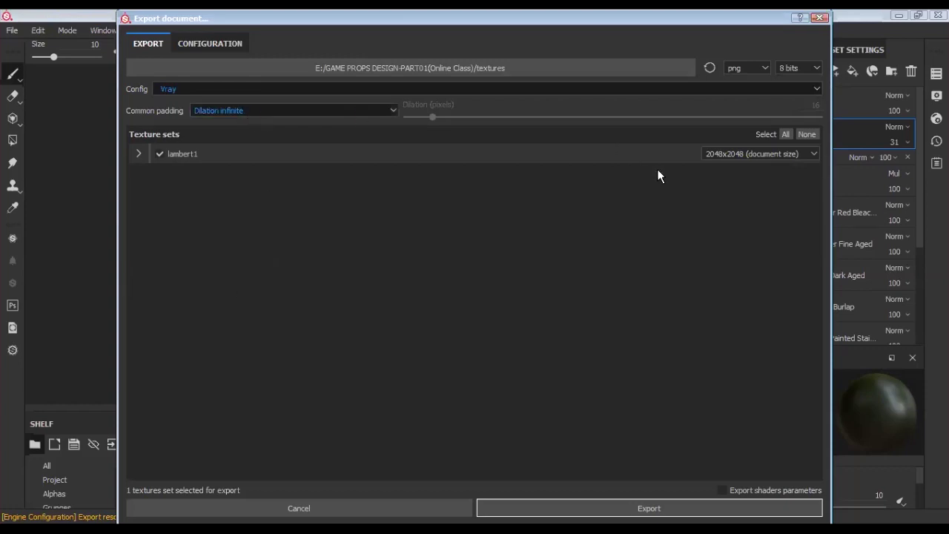
pyautogui.click(215, 194)
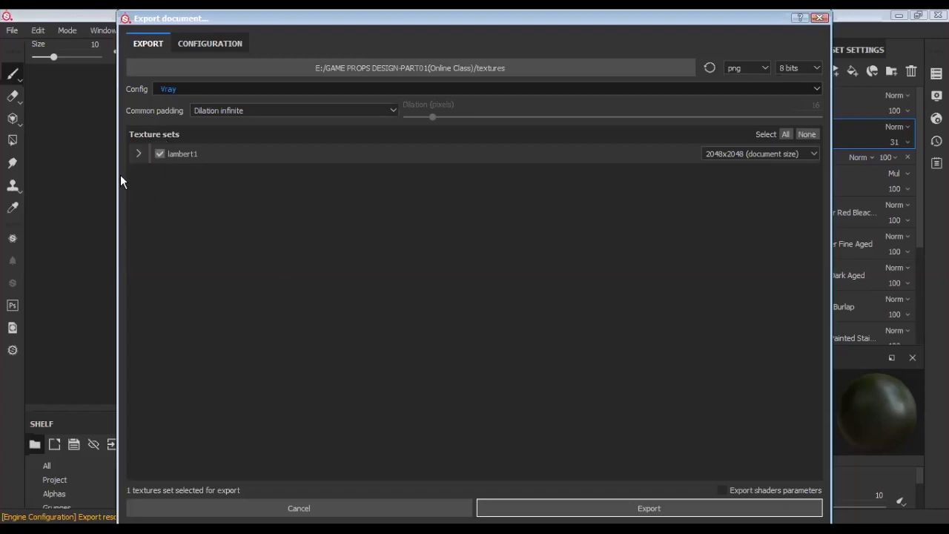
pyautogui.click(138, 153)
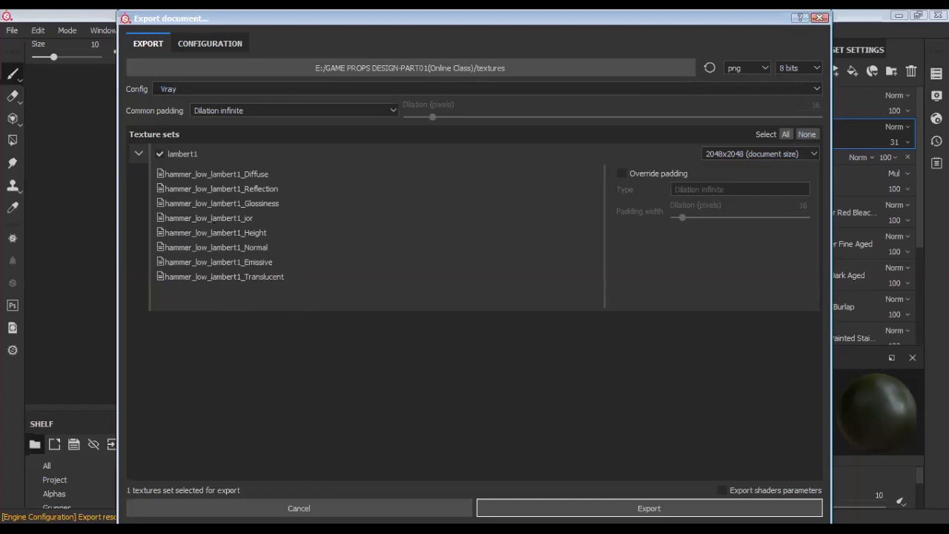
# Keep the 2048x2048 output resolution and bring up the export folder chooser.
pyautogui.click(734, 155)
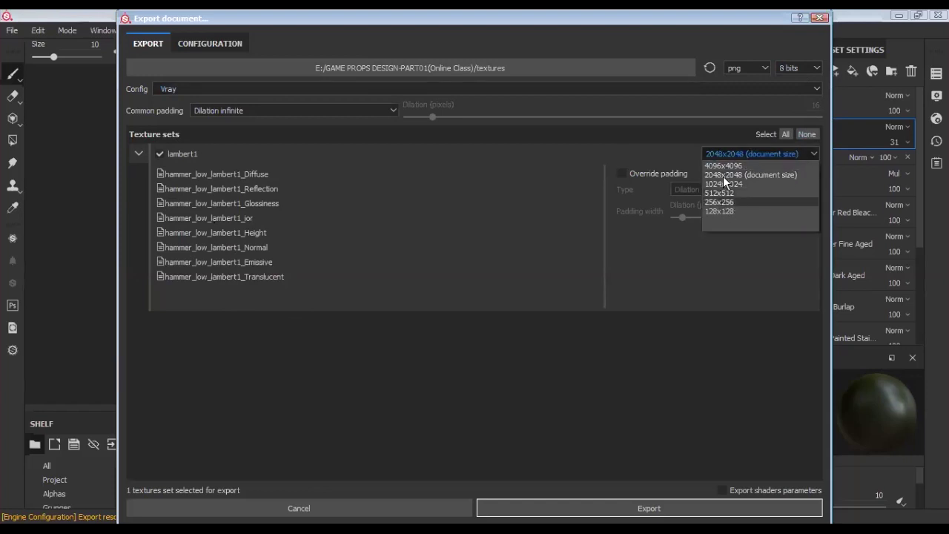
pyautogui.click(723, 176)
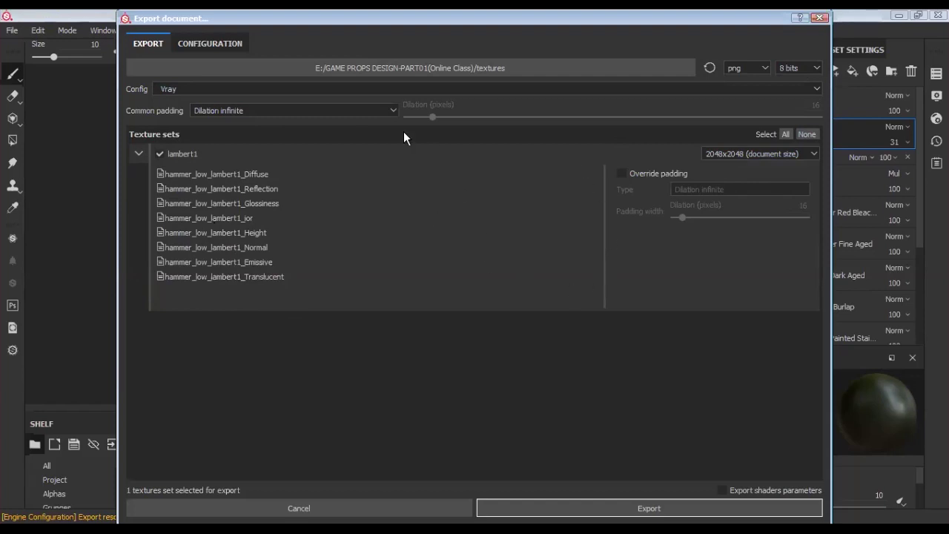
pyautogui.click(374, 69)
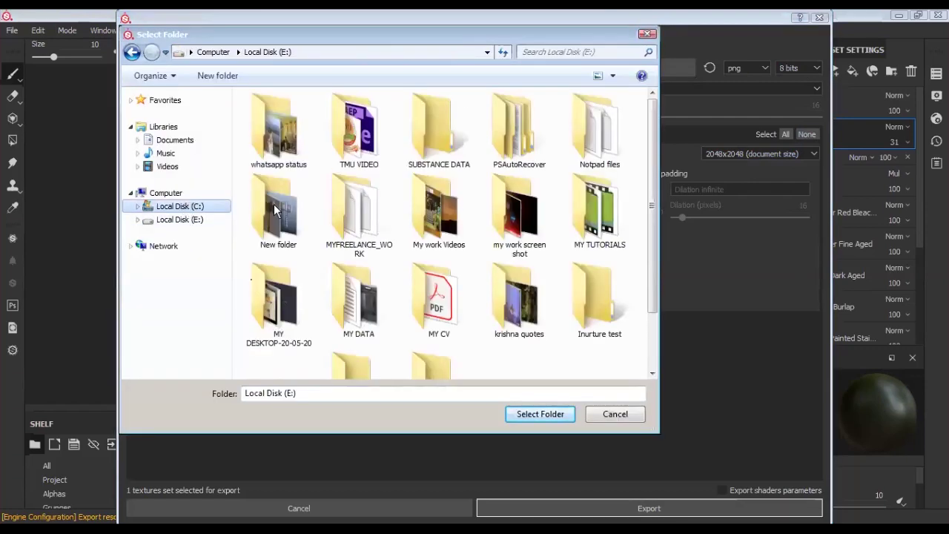
# Choose Desktop > Hammer as the export folder and export the eight Vray png maps.
pyautogui.click(276, 261)
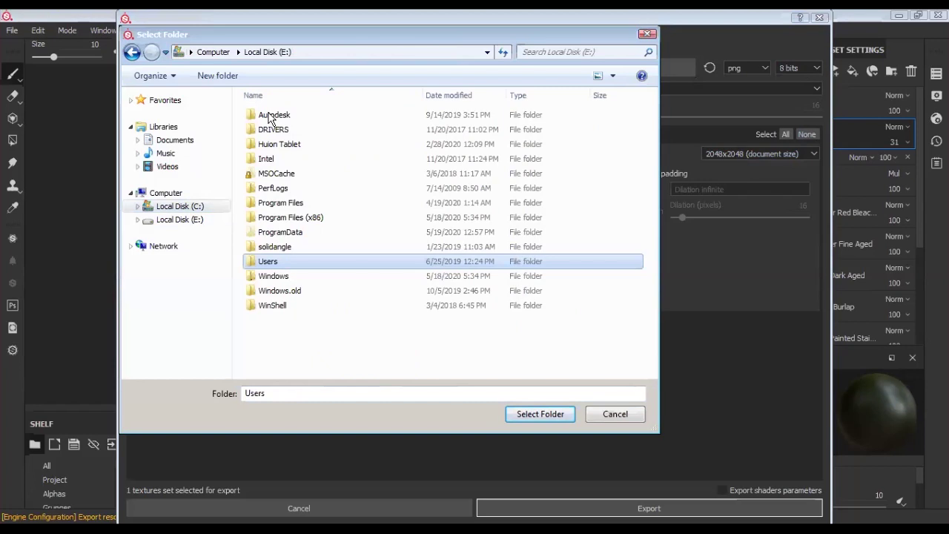
pyautogui.doubleClick(271, 117)
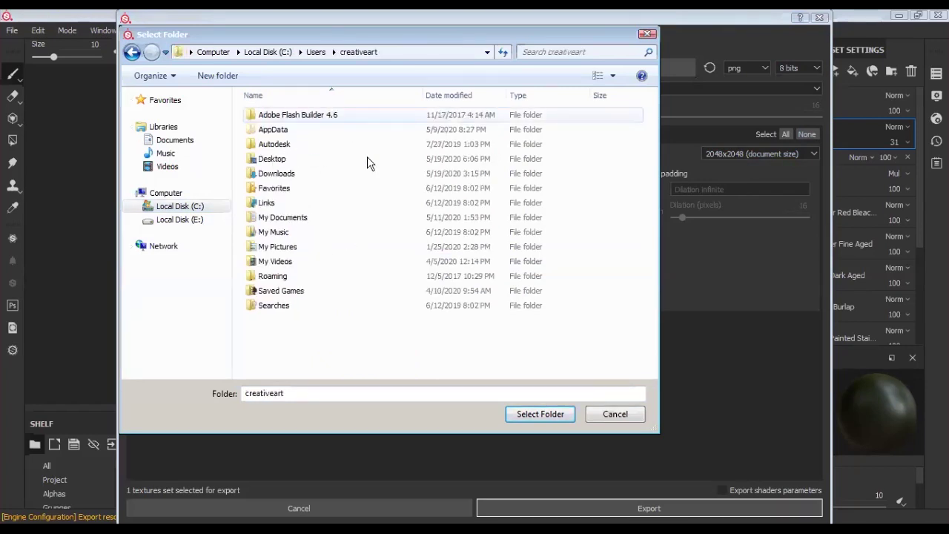
pyautogui.doubleClick(282, 157)
pyautogui.doubleClick(287, 150)
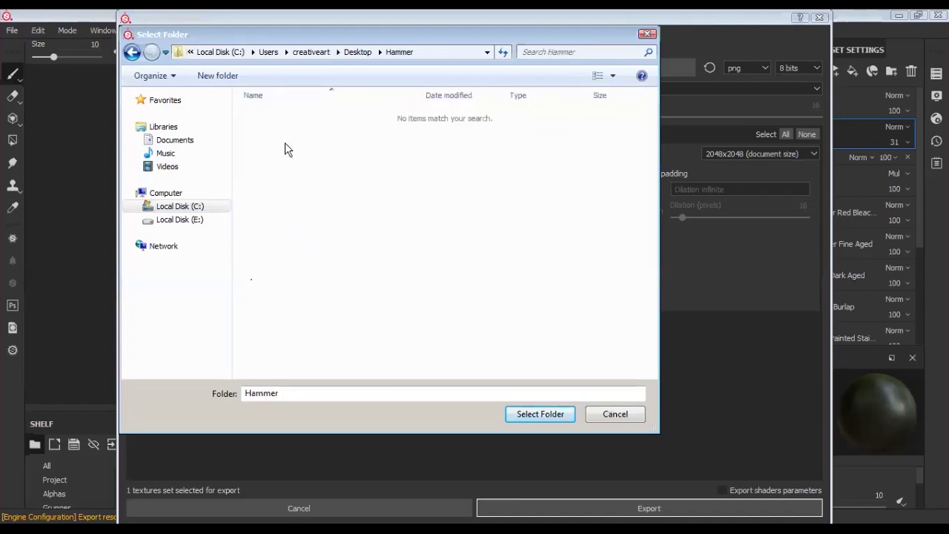
pyautogui.click(526, 417)
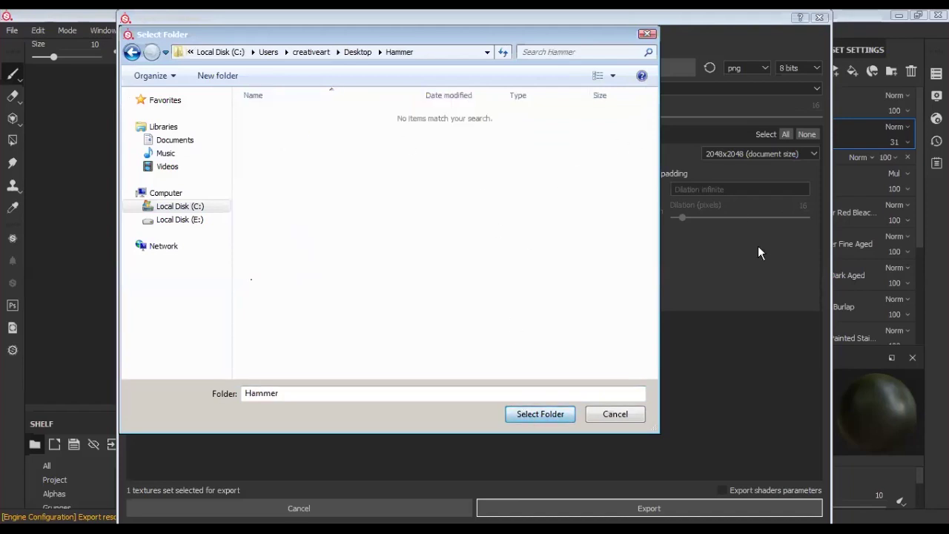
pyautogui.click(632, 510)
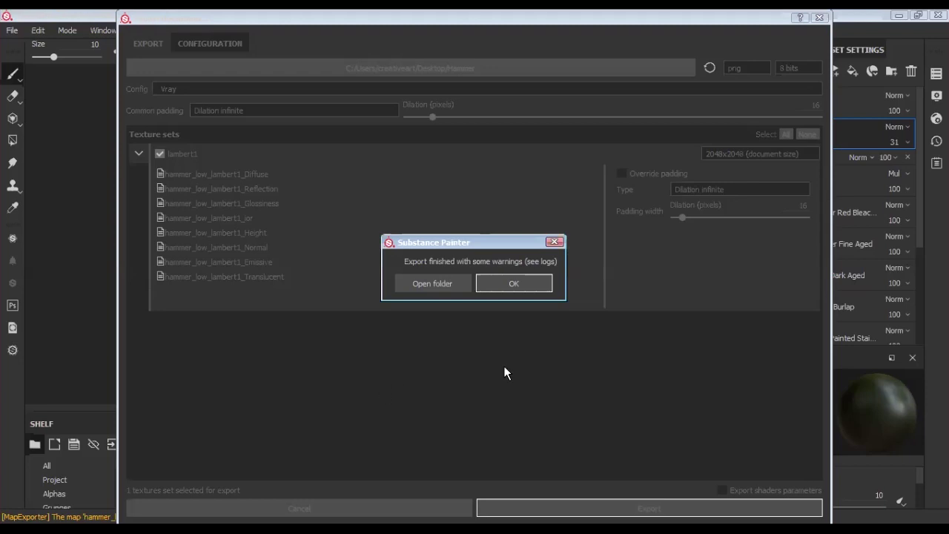
# Dismiss the export-finished message and show the hammer render as a full-screen slideshow.
pyautogui.click(503, 287)
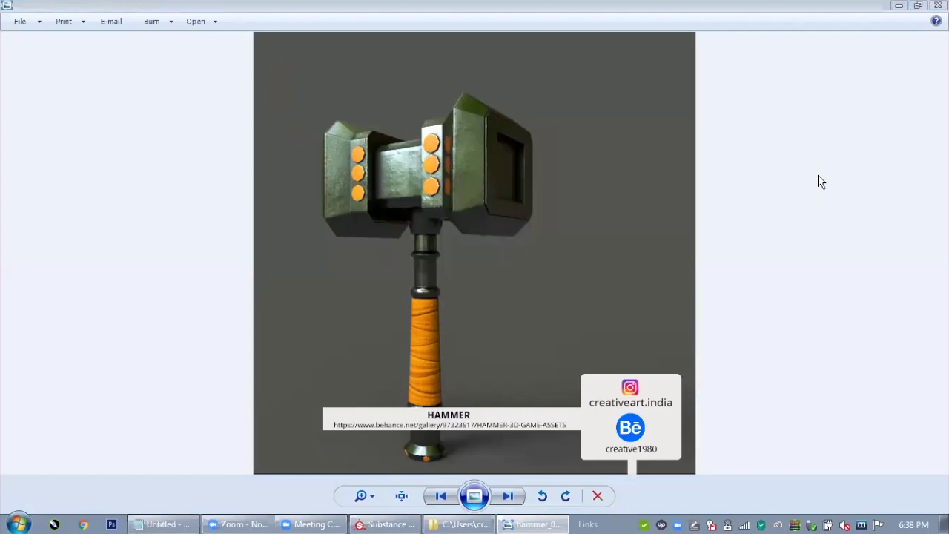
pyautogui.click(476, 496)
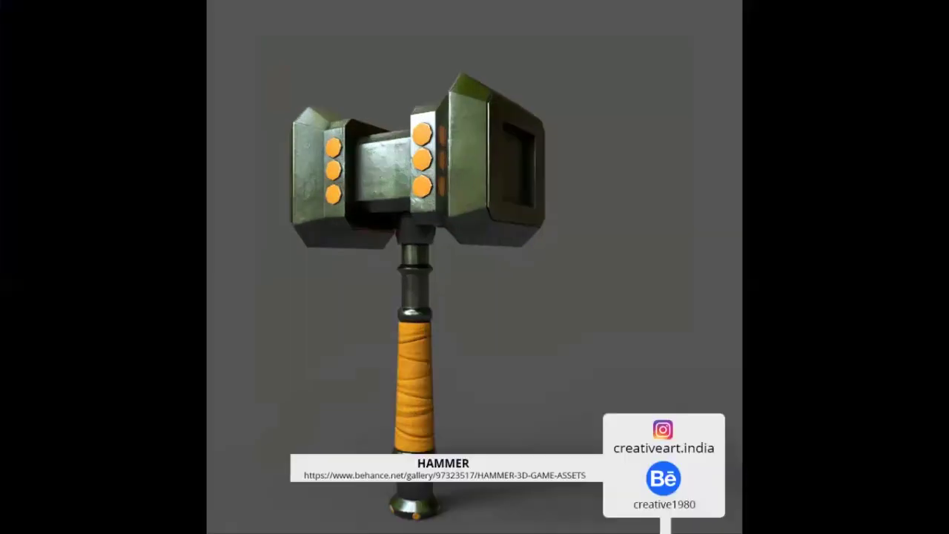